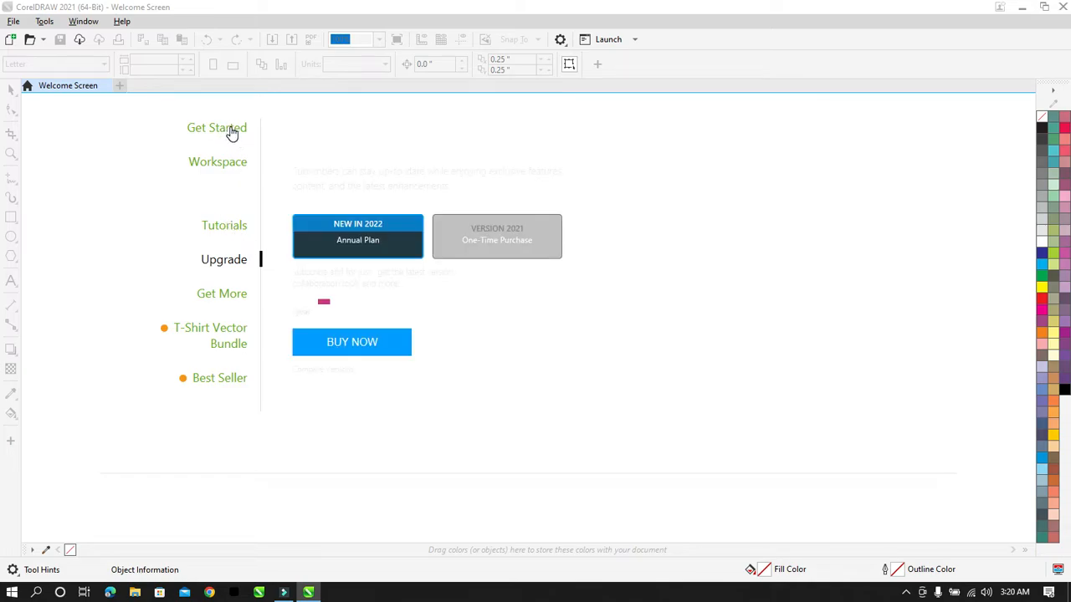
# Step: Create a new blank Letter-size document, Untitled-1, from the welcome screen
pyautogui.click(233, 132)
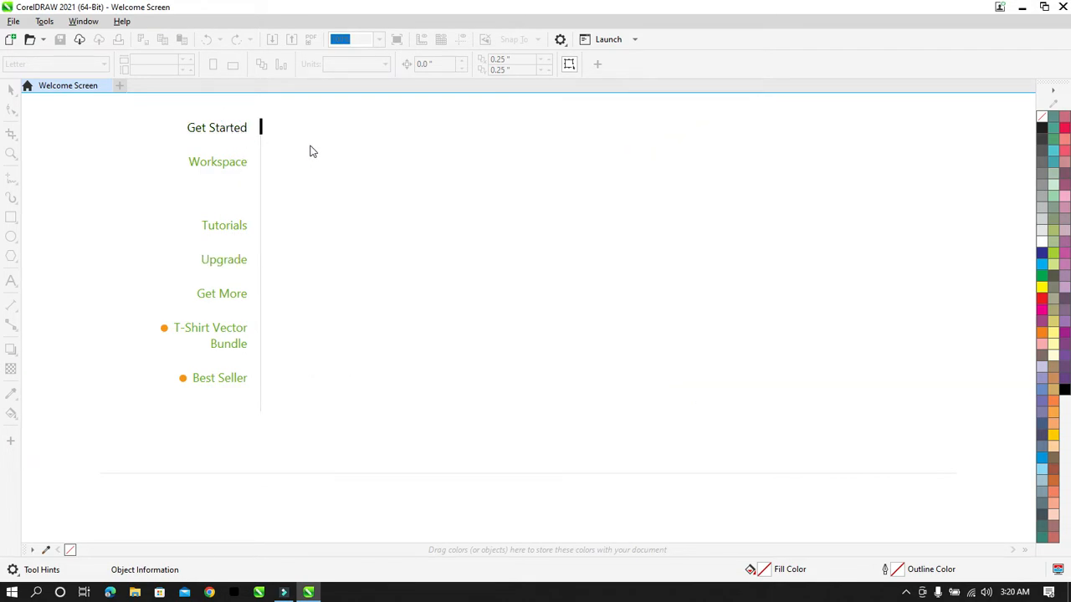
pyautogui.click(369, 177)
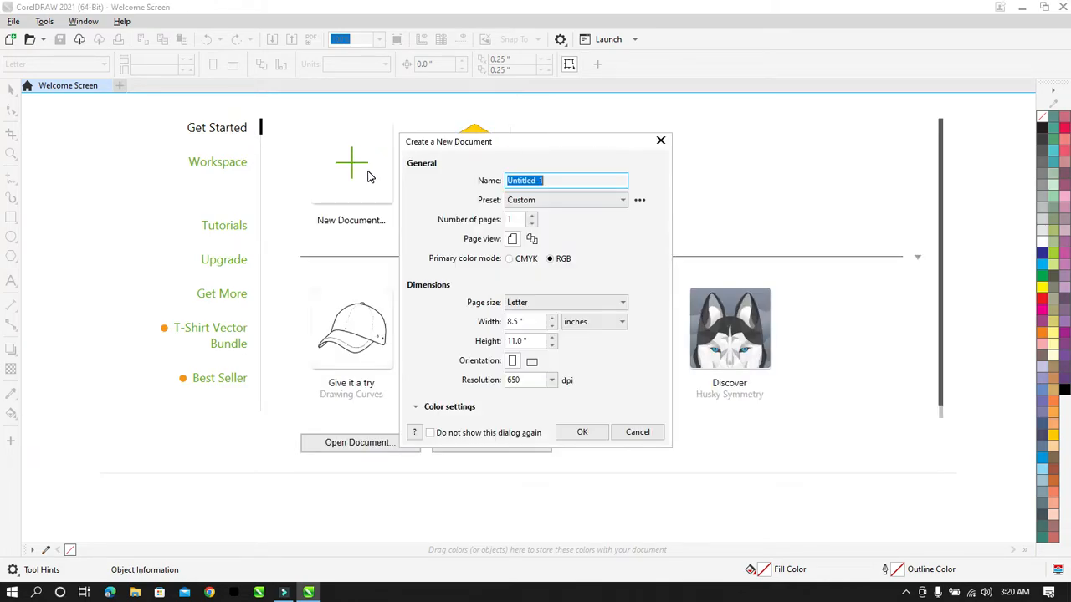
pyautogui.press('Return')
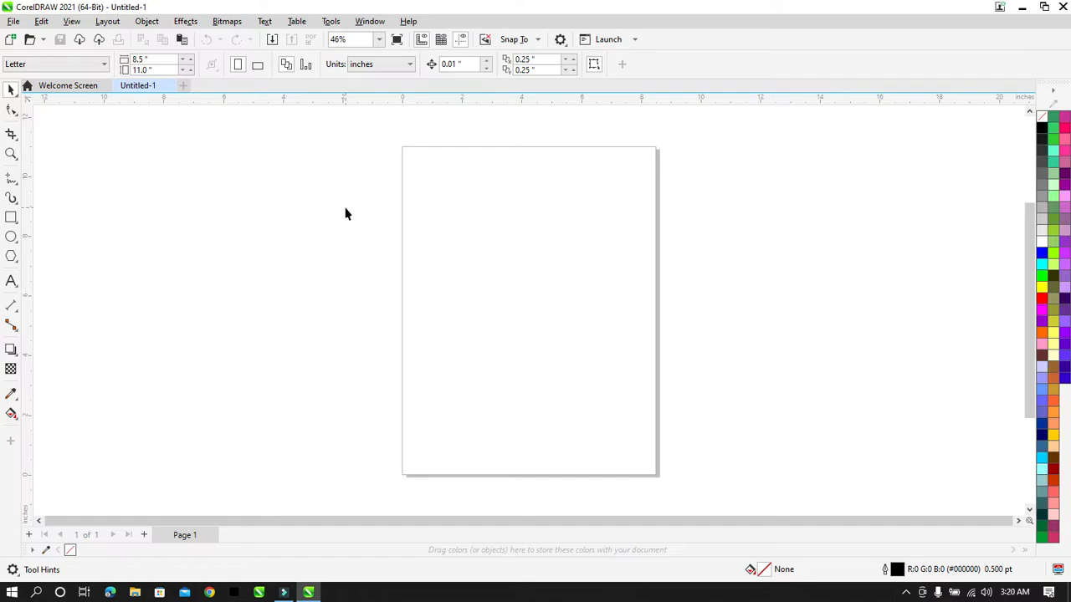
# Step: Draw a rectangle on the page and size it to exactly 7 x 4 inches
pyautogui.click(11, 216)
pyautogui.moveTo(416, 221)
pyautogui.mouseDown()
pyautogui.moveTo(519, 296)
pyautogui.moveTo(636, 331)
pyautogui.mouseUp()
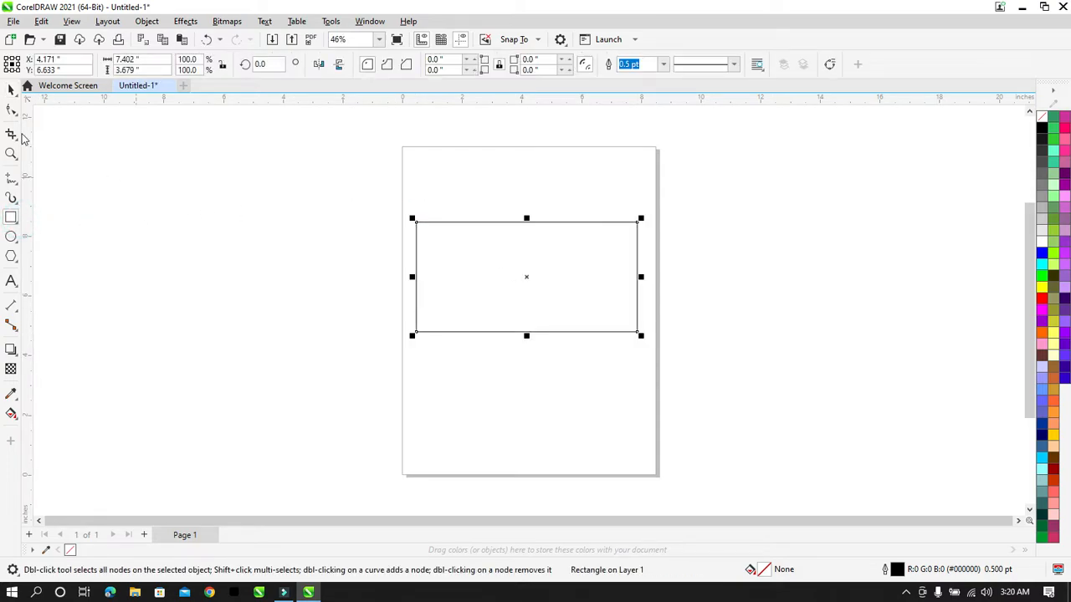
pyautogui.click(11, 89)
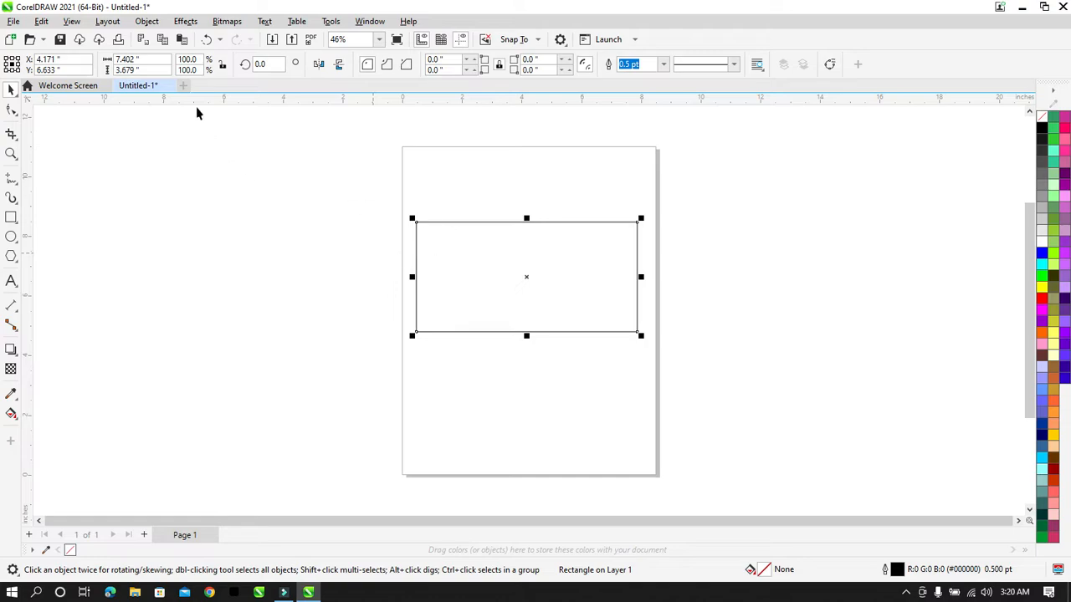
pyautogui.click(160, 58)
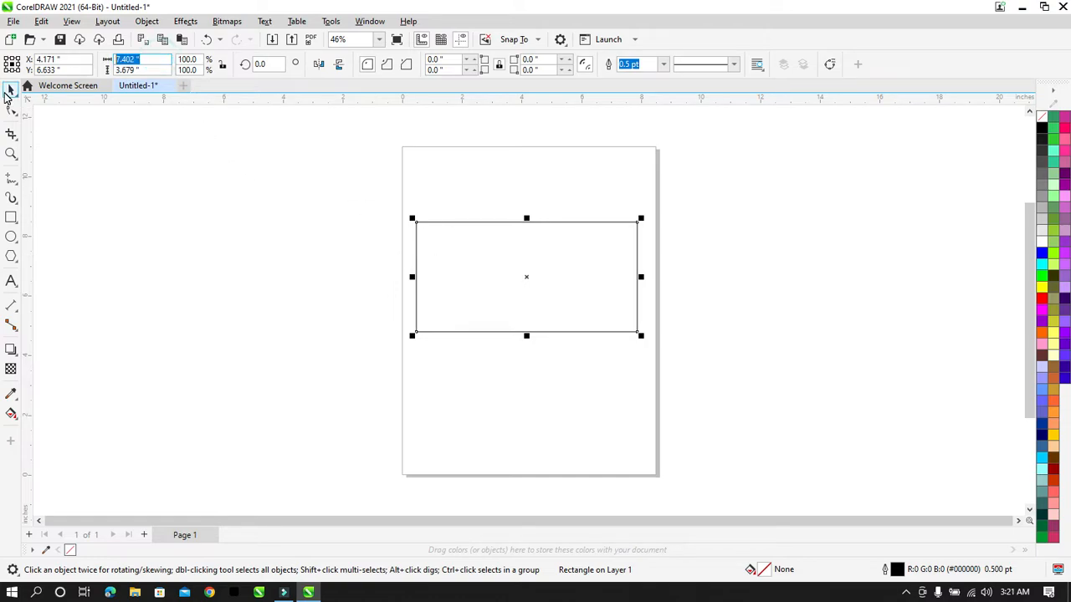
pyautogui.write('7')
pyautogui.press('Tab')
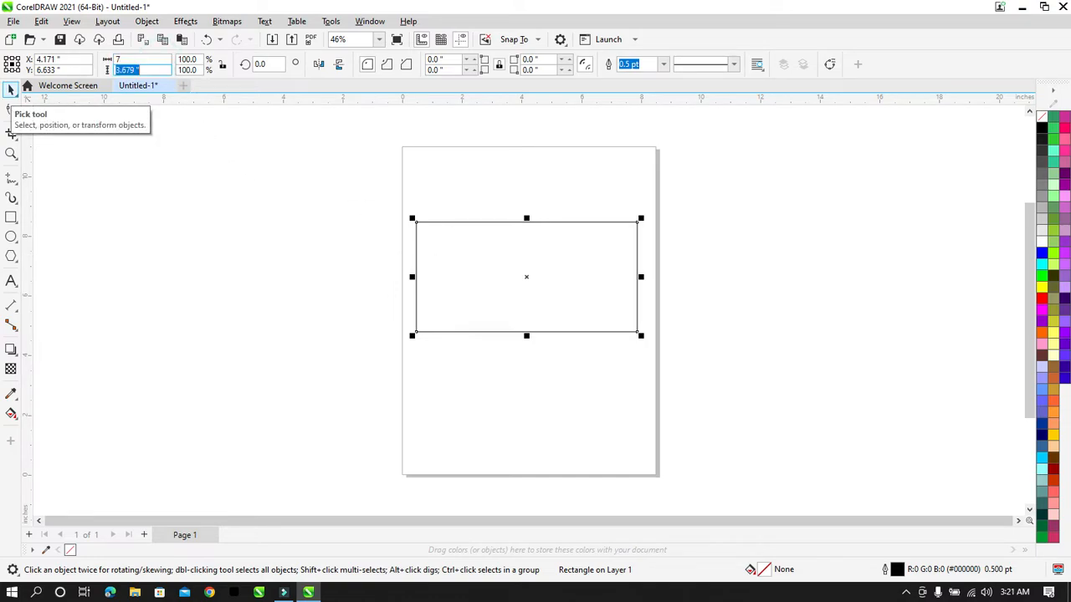
pyautogui.write('4')
pyautogui.press('Return')
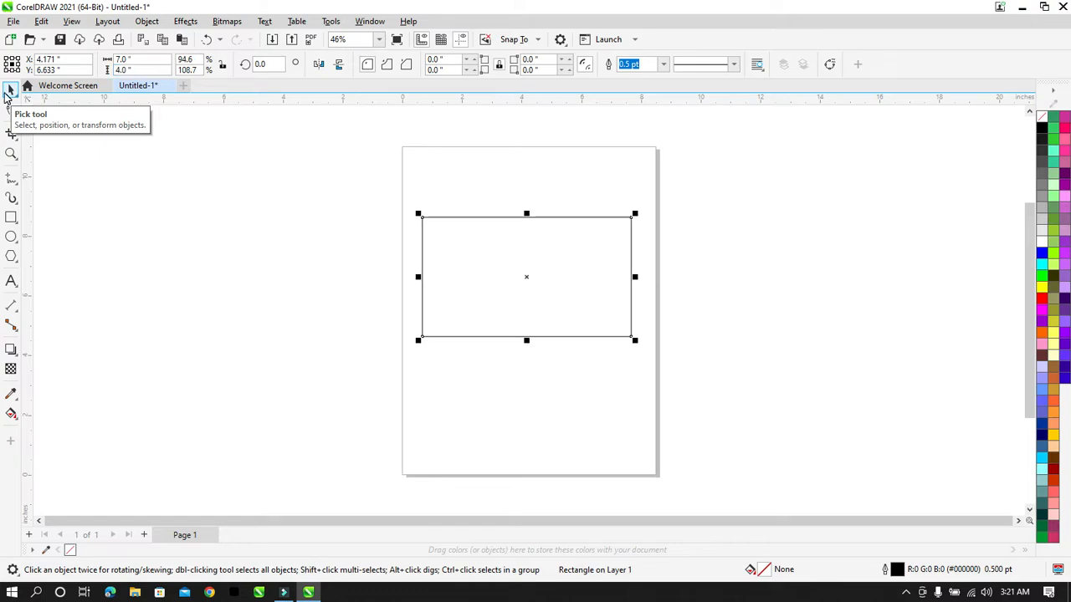
pyautogui.click(470, 178)
pyautogui.click(380, 66)
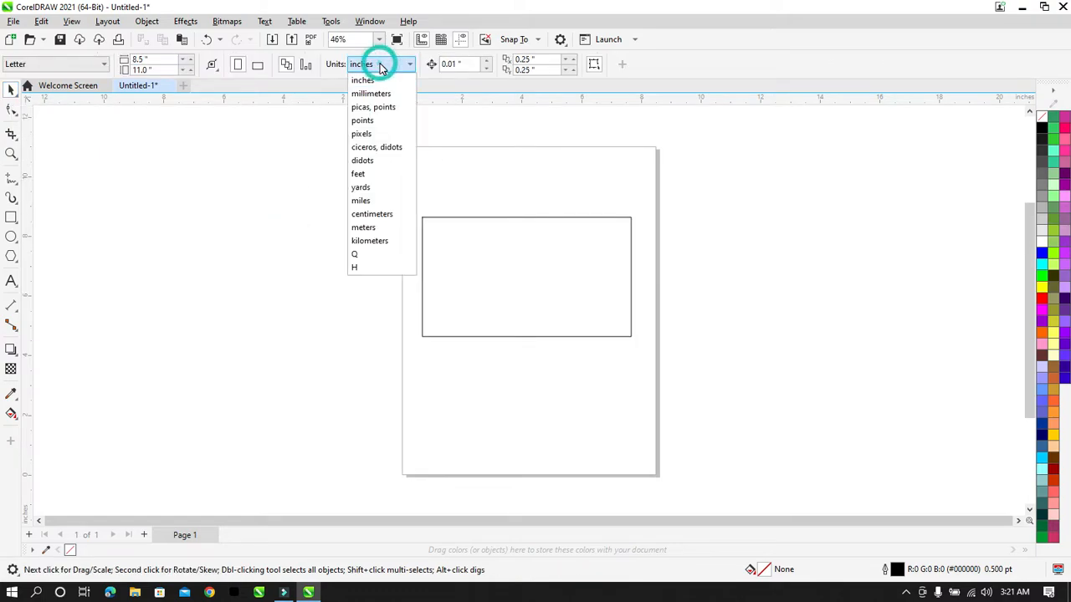
# Step: Switch the units to feet, then shrink the oversized 7 x 4 ft rectangle back onto the page
pyautogui.click(367, 176)
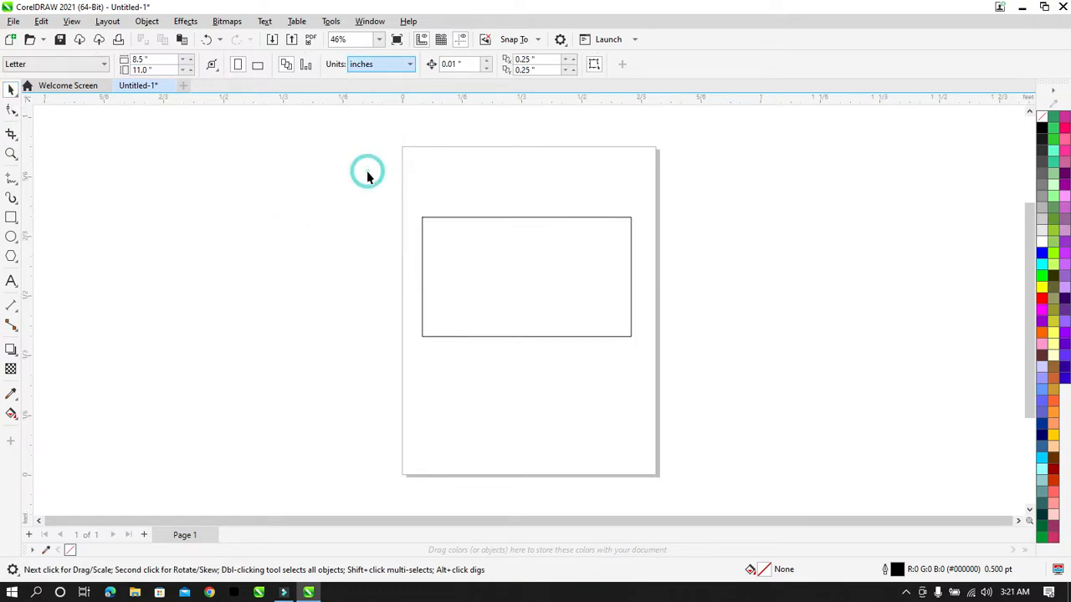
pyautogui.click(514, 273)
pyautogui.click(398, 204)
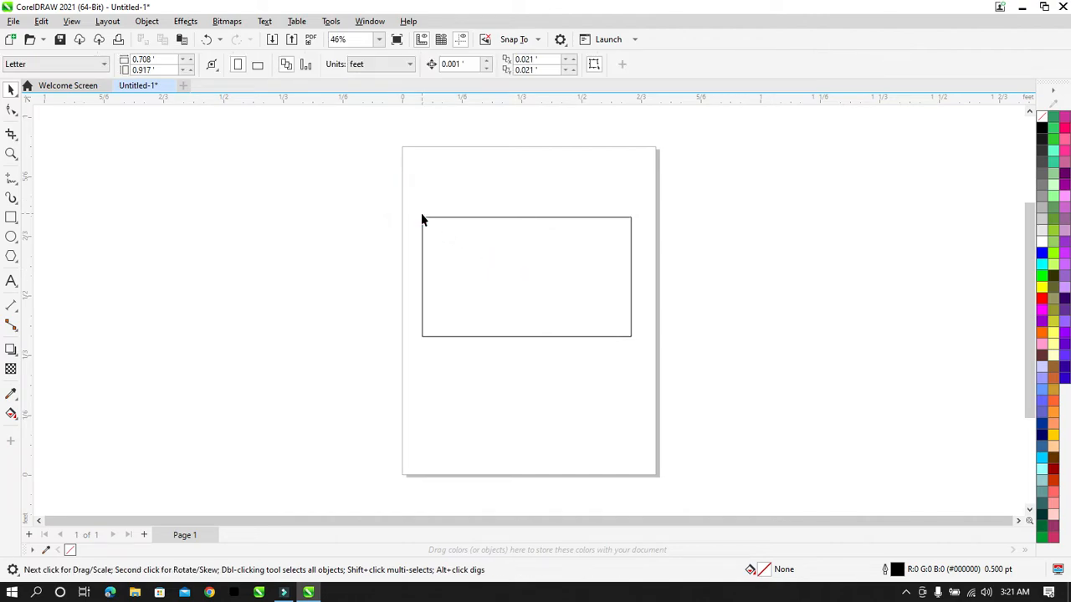
pyautogui.click(479, 251)
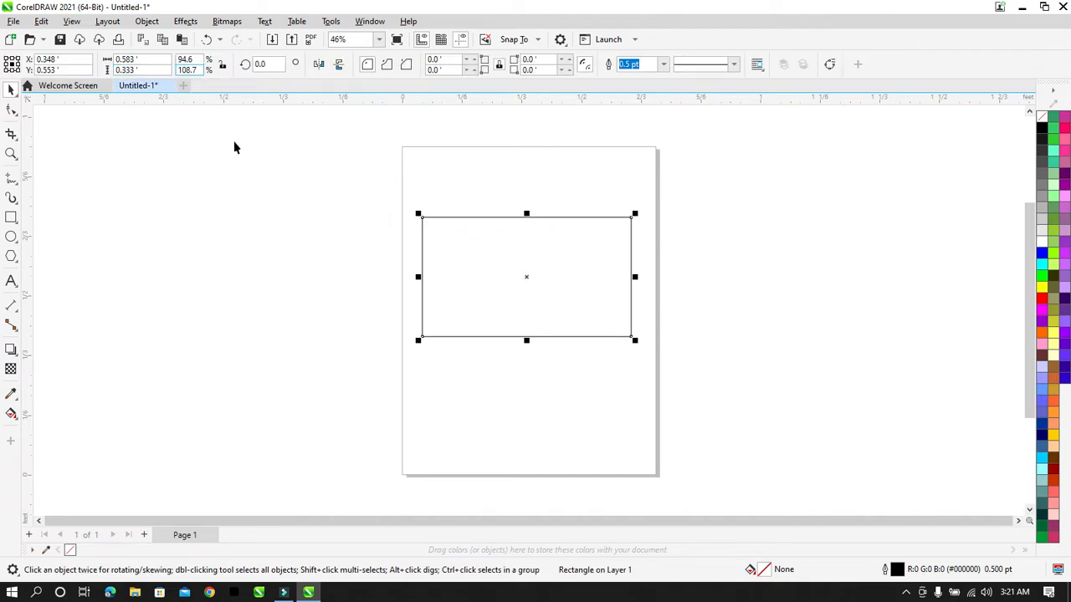
pyautogui.click(152, 59)
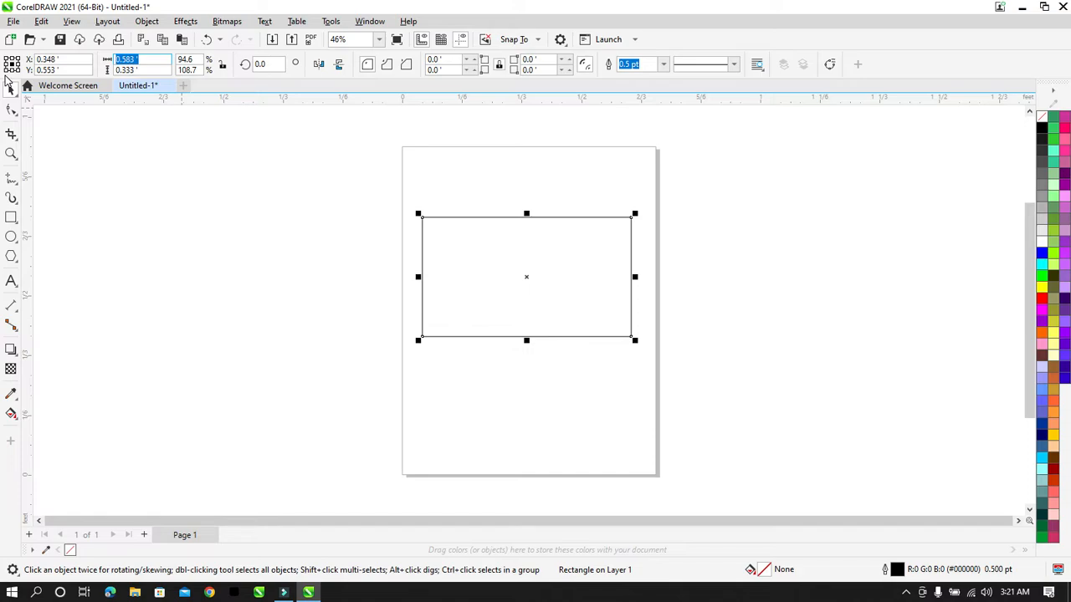
pyautogui.write('7')
pyautogui.press('Tab')
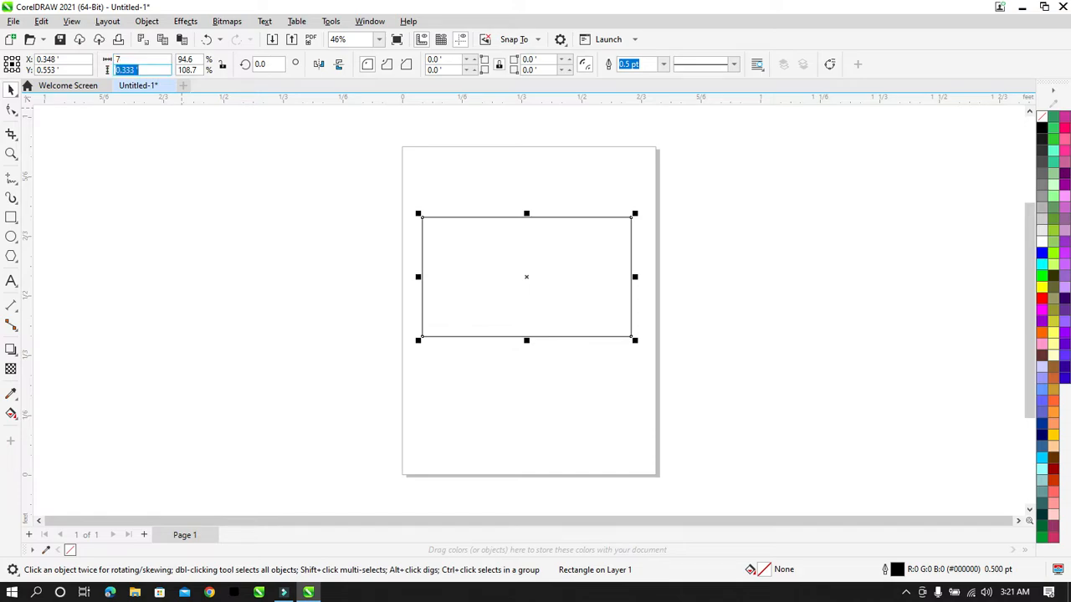
pyautogui.write('4')
pyautogui.press('Return')
pyautogui.hotkey('shift', 'F2')
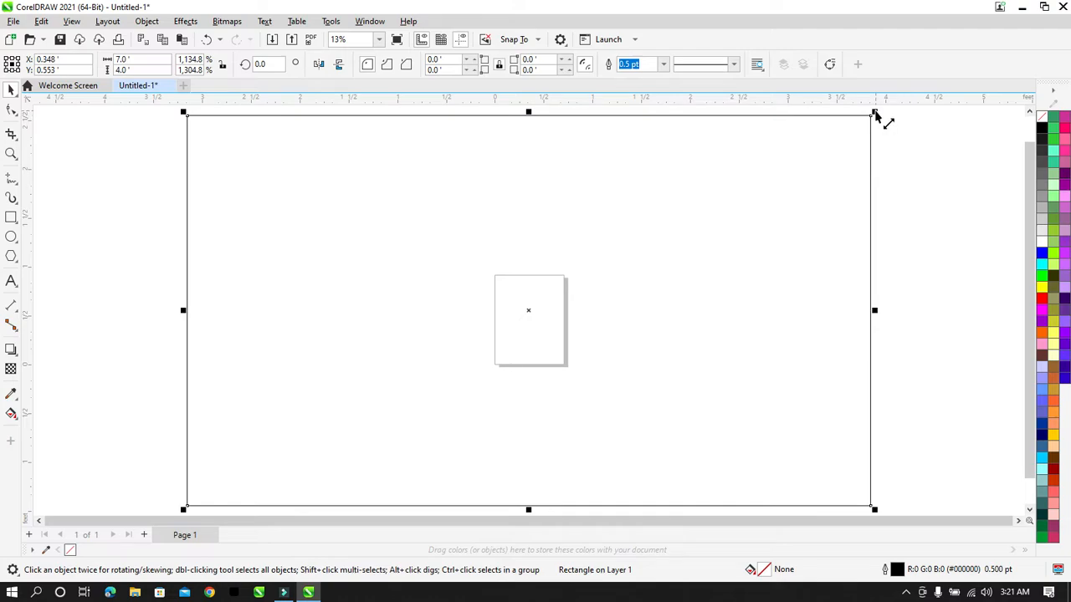
pyautogui.moveTo(876, 115); pyautogui.dragTo(594, 296)
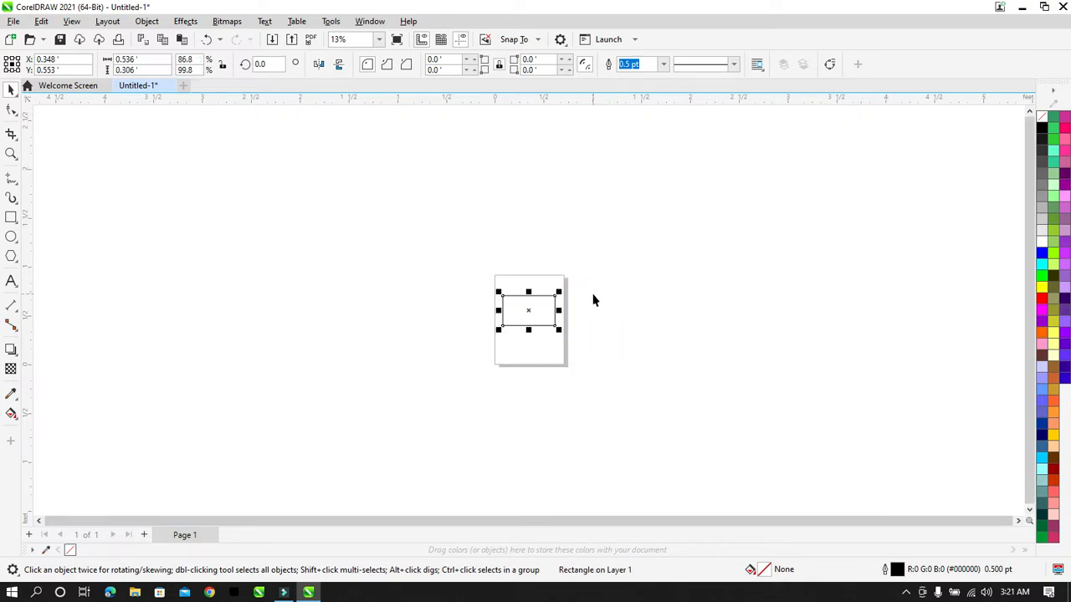
pyautogui.hotkey('shift', 'F2')
# Step: Resize the rectangle to 0.5 x 0.3 feet
pyautogui.doubleClick(134, 59)
pyautogui.write('0.5')
pyautogui.press('Tab')
pyautogui.write('0.')
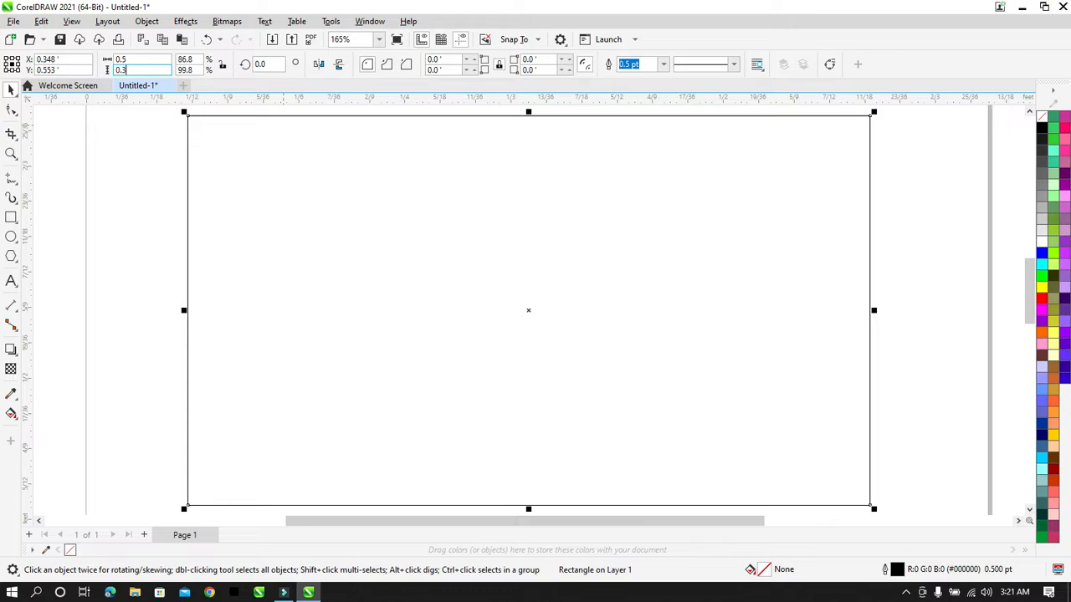
pyautogui.press('Return')
pyautogui.click(928, 168)
pyautogui.click(774, 188)
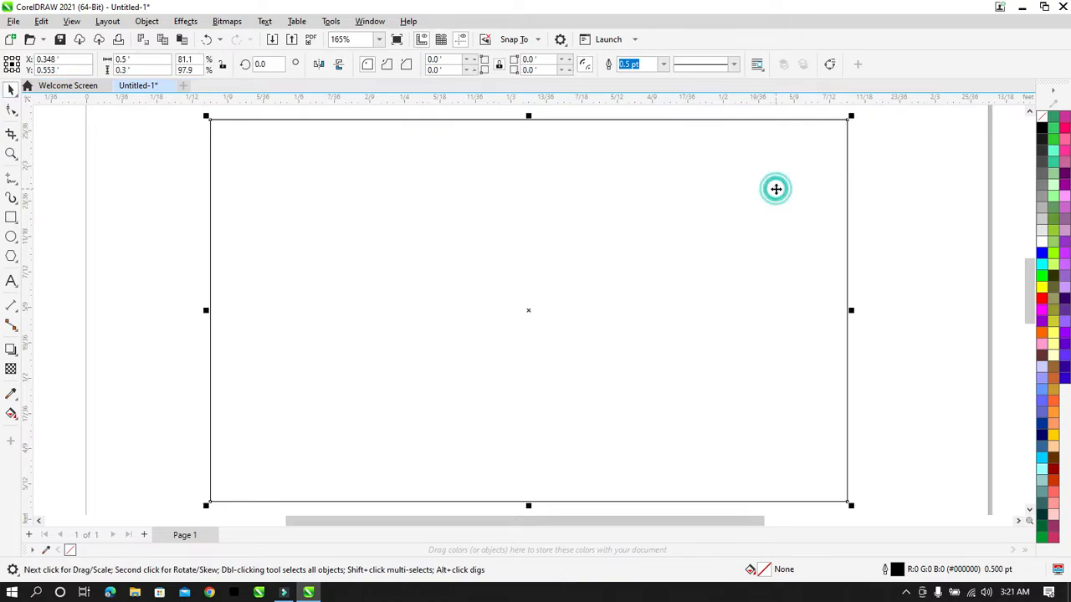
pyautogui.click(907, 182)
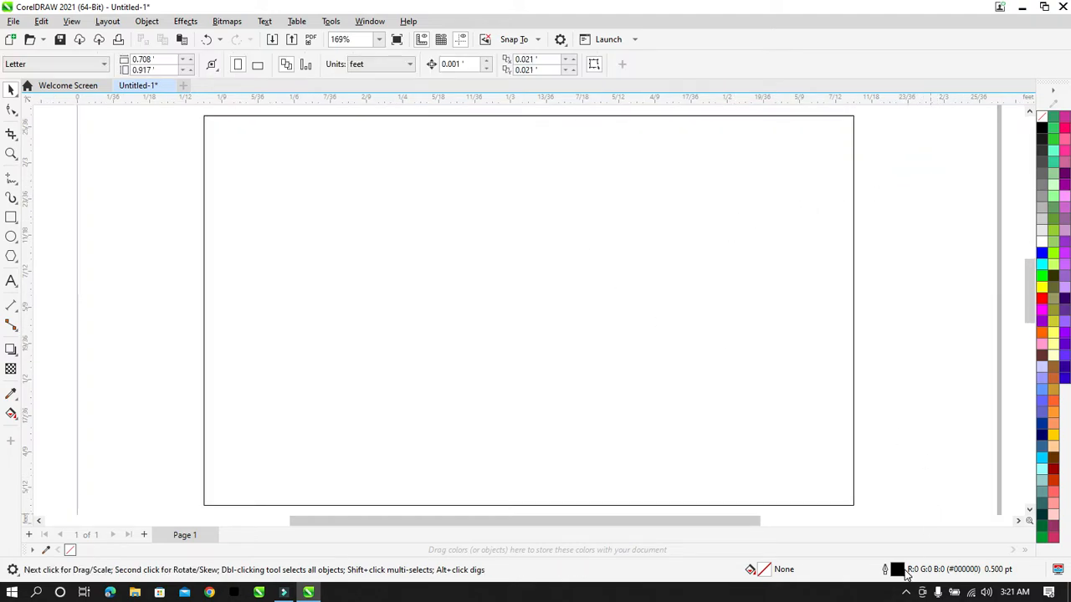
pyautogui.click(959, 376)
pyautogui.click(719, 342)
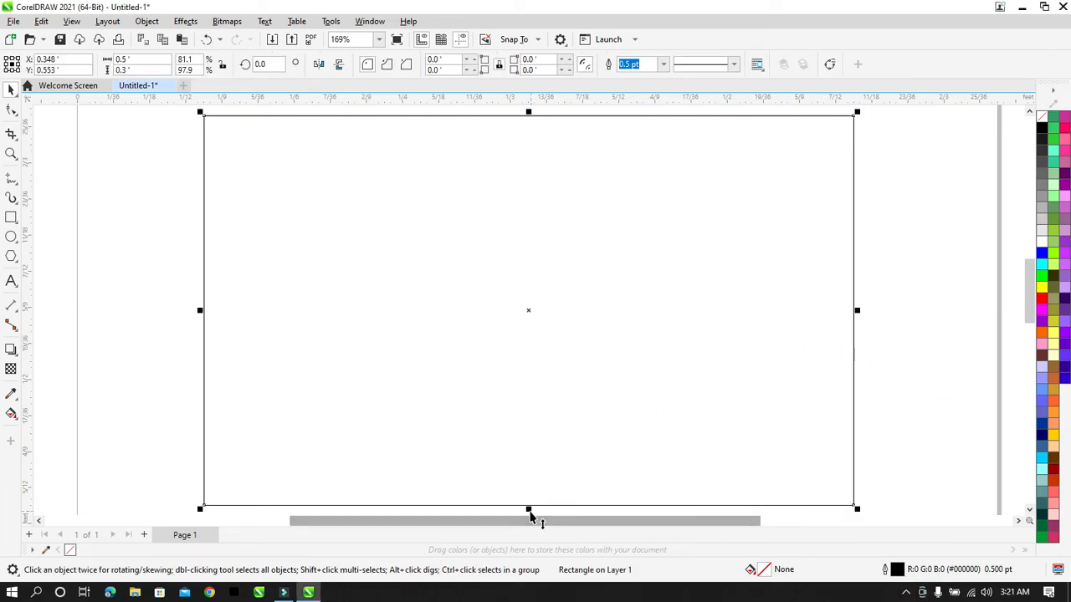
pyautogui.click(905, 591)
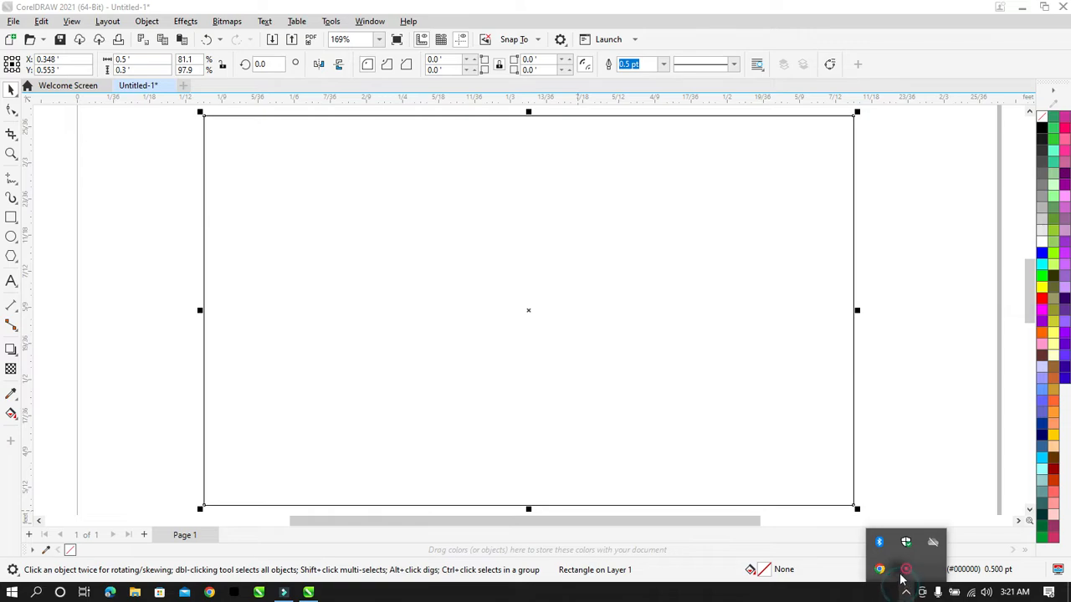
pyautogui.click(903, 572)
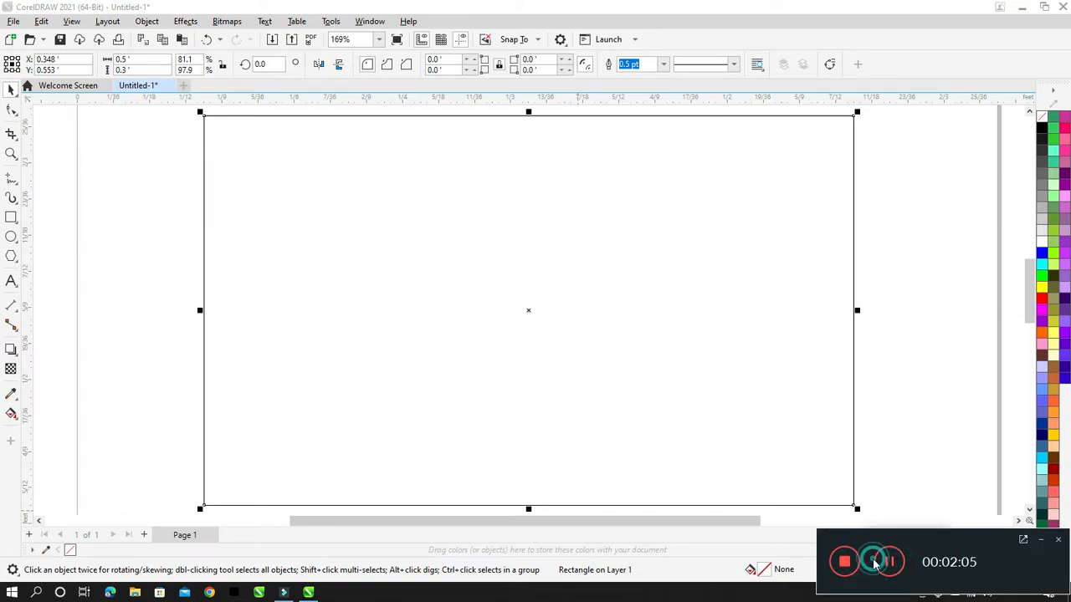
pyautogui.click(917, 321)
pyautogui.click(613, 283)
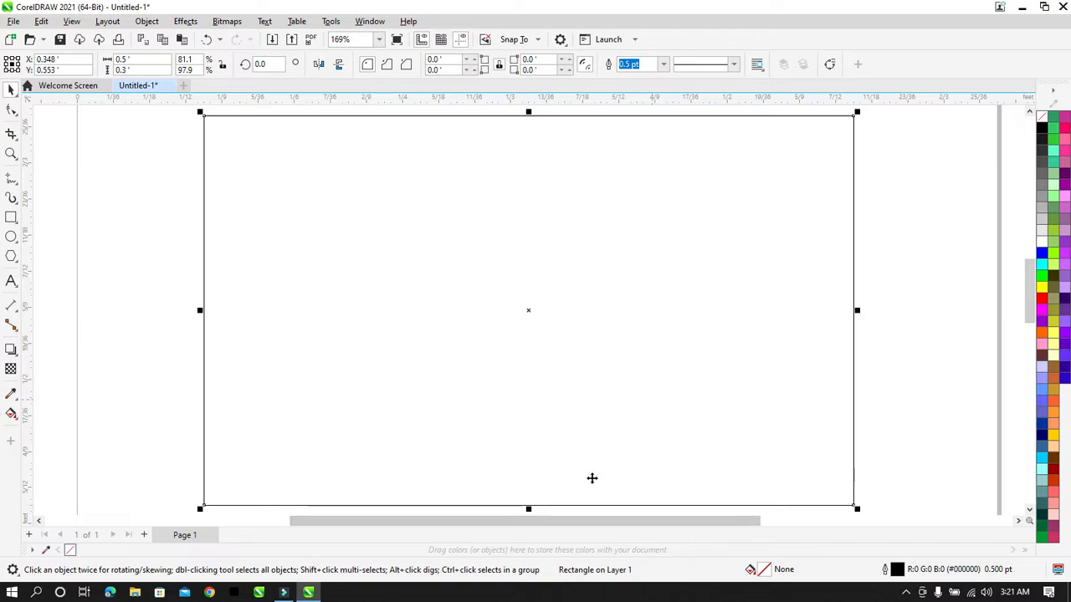
# Step: Copy a thin 0.09 ft strip along the card's top edge and narrow it to 0.25 ft
pyautogui.moveTo(528, 508); pyautogui.dragTo(540, 242)
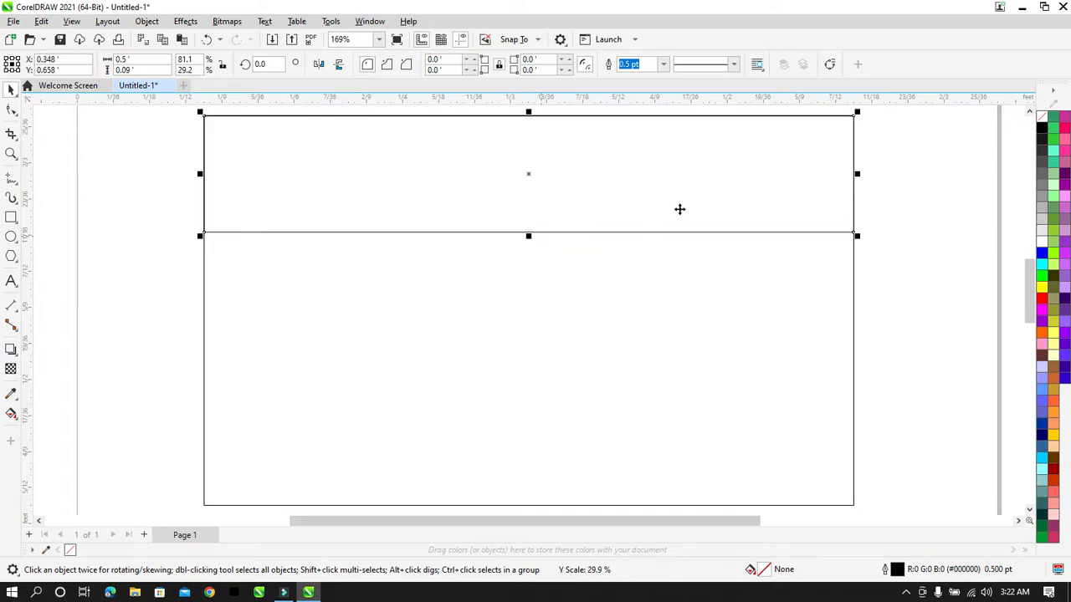
pyautogui.click(890, 235)
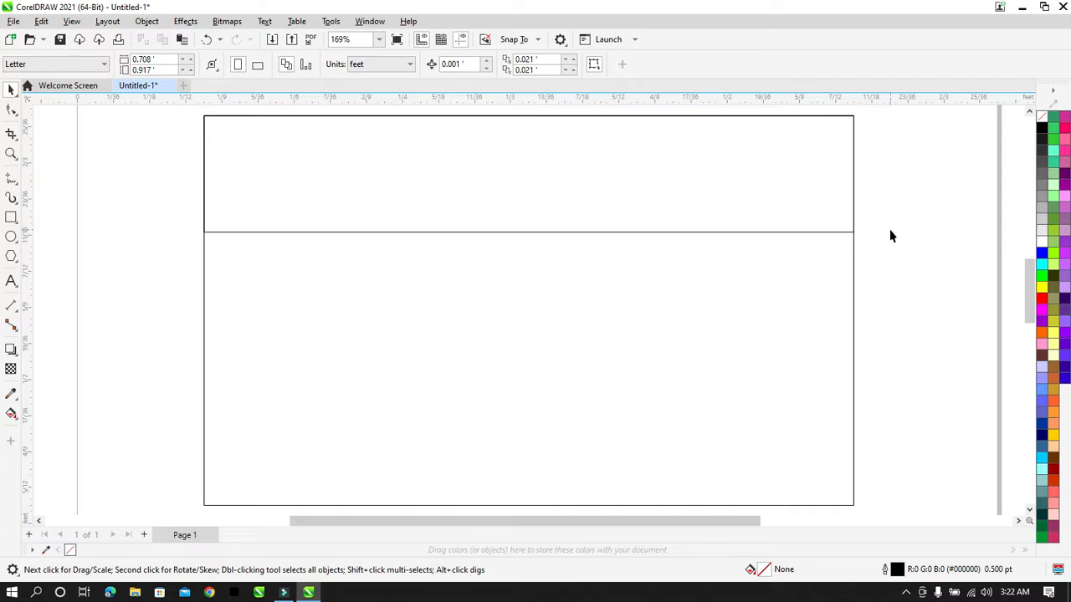
pyautogui.click(732, 209)
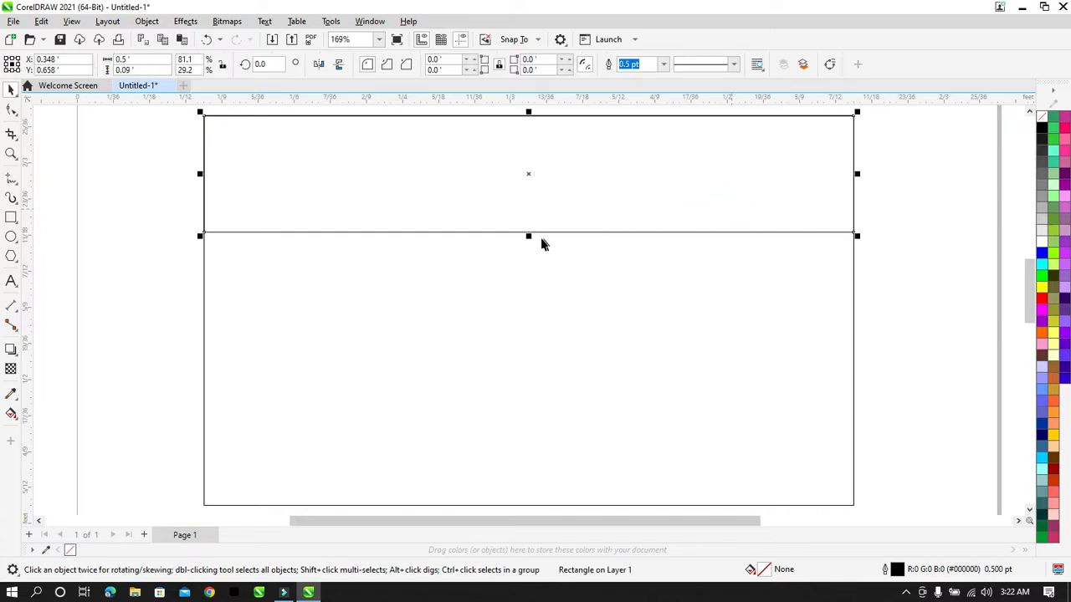
pyautogui.moveTo(529, 240)
pyautogui.mouseDown()
pyautogui.moveTo(528, 251)
pyautogui.moveTo(527, 241)
pyautogui.mouseUp()
pyautogui.moveTo(200, 178); pyautogui.dragTo(517, 213)
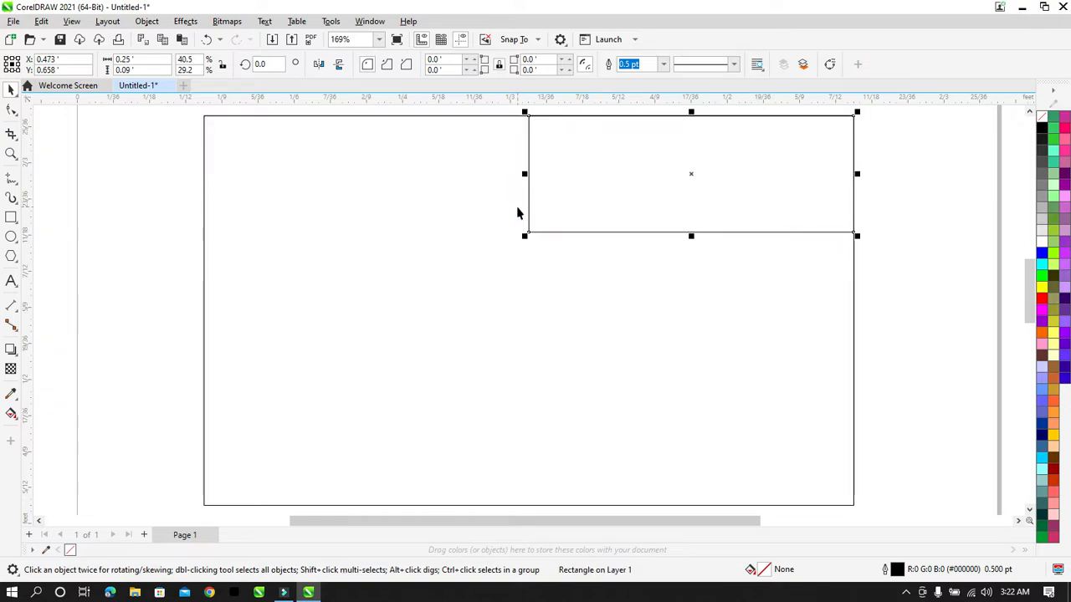
pyautogui.hotkey('ctrl', 'z')
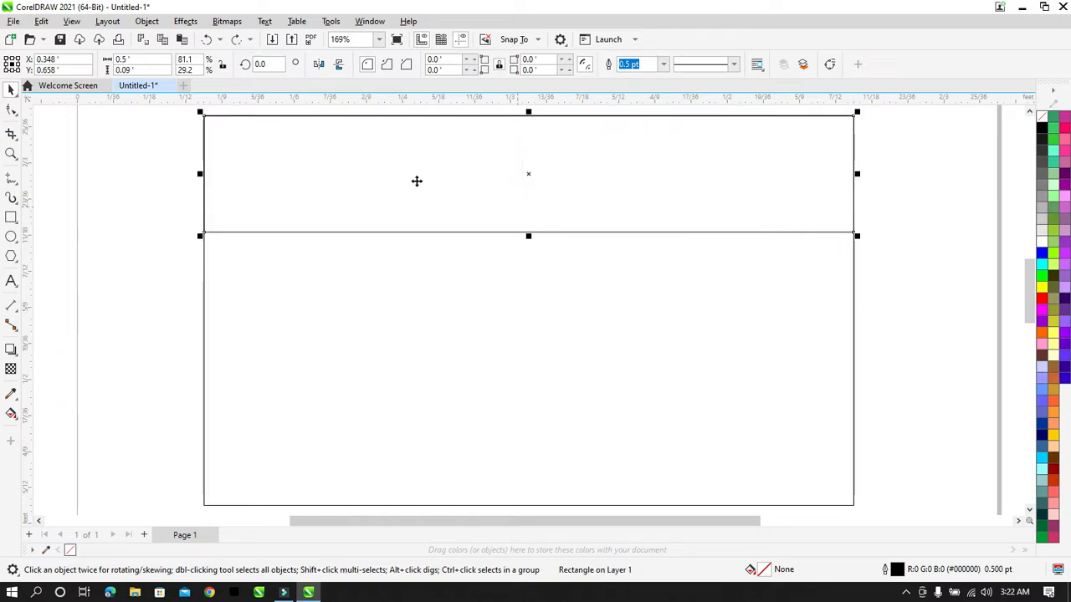
pyautogui.moveTo(199, 174); pyautogui.dragTo(548, 209)
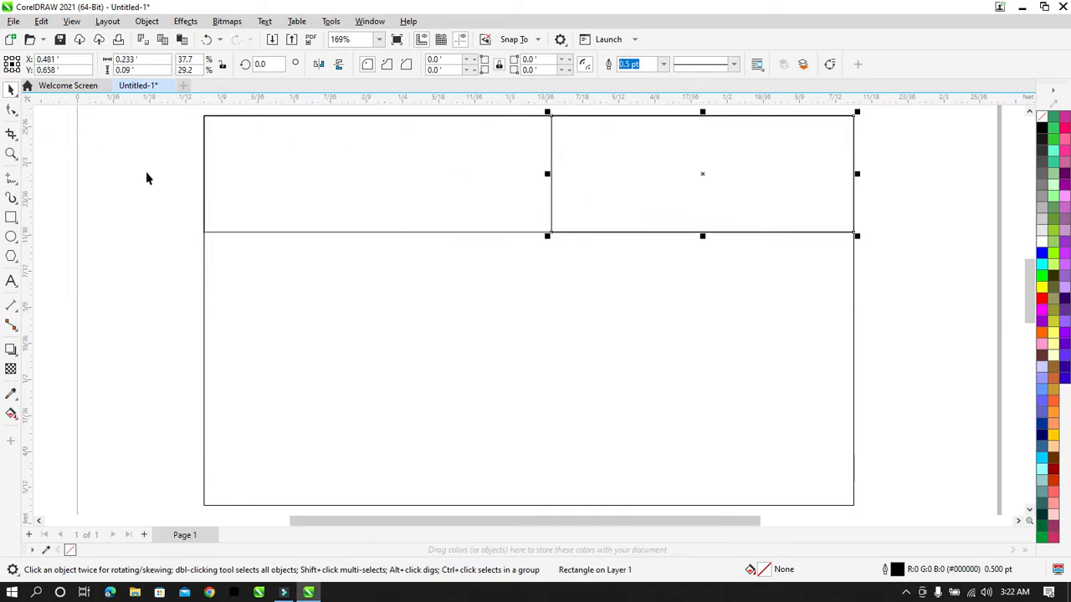
pyautogui.click(144, 173)
pyautogui.click(492, 153)
pyautogui.click(627, 158)
pyautogui.click(157, 56)
pyautogui.write('0')
pyautogui.press('Return')
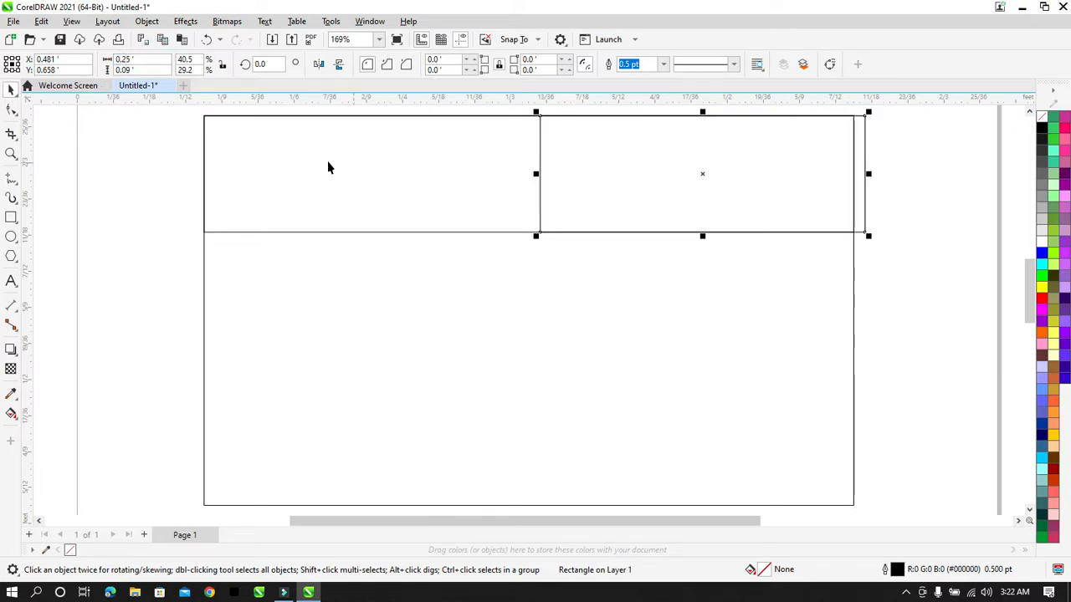
pyautogui.keyDown('shift'); pyautogui.click(305, 161); pyautogui.keyUp('shift')
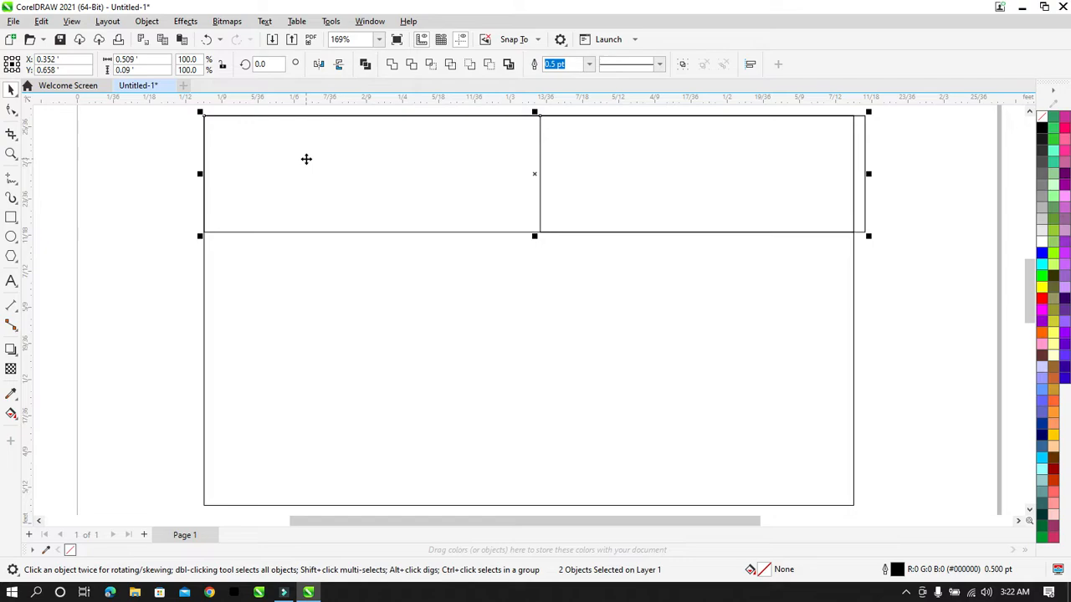
pyautogui.press('r')
pyautogui.click(911, 189)
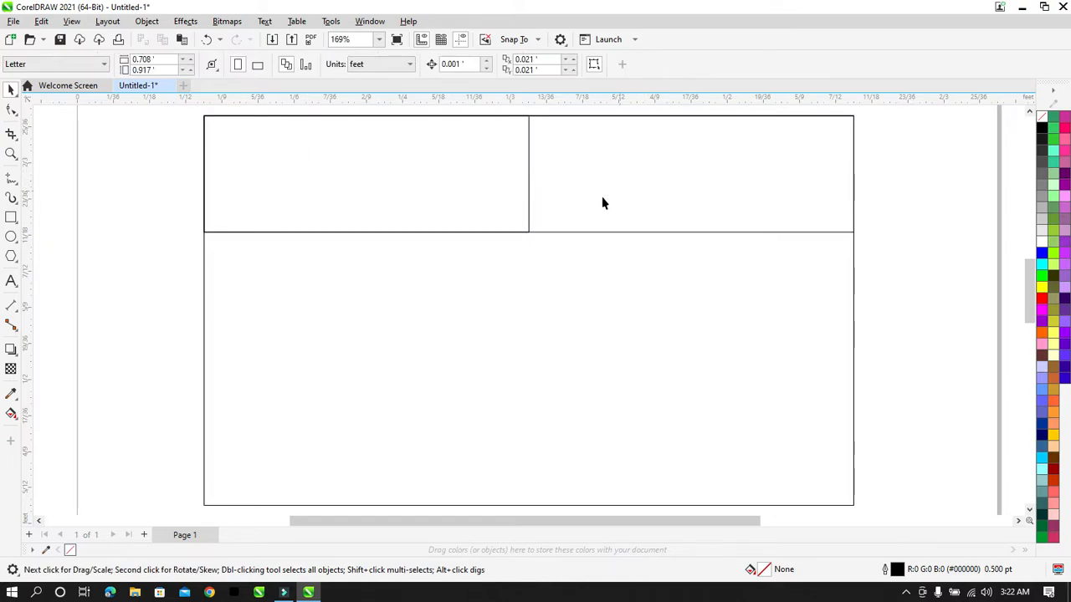
pyautogui.click(591, 129)
pyautogui.moveTo(934, 266); pyautogui.dragTo(493, 132)
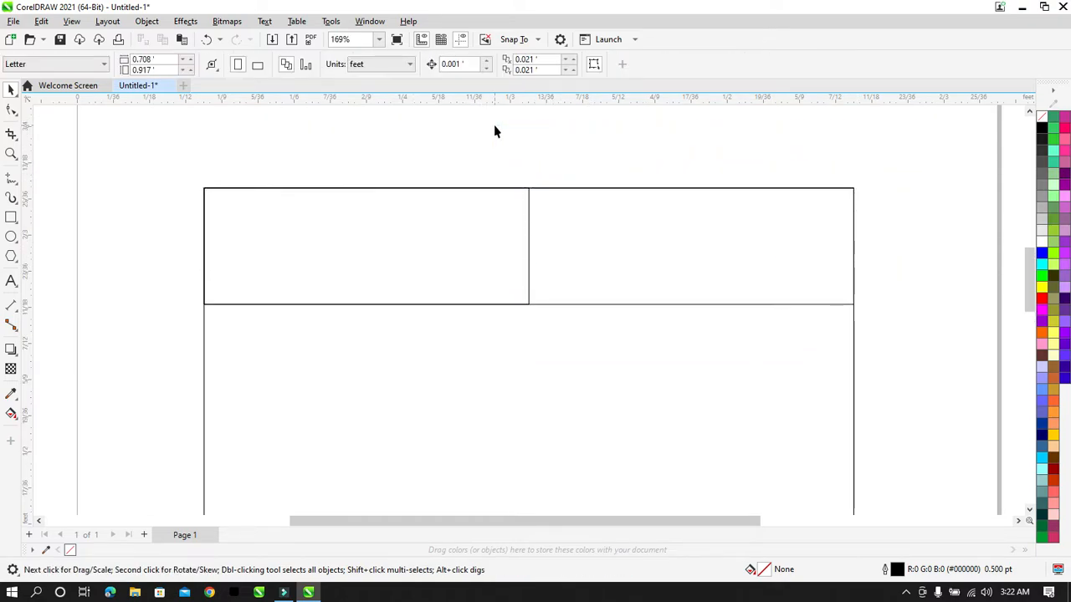
pyautogui.click(567, 243)
pyautogui.moveTo(960, 172); pyautogui.dragTo(453, 434)
pyautogui.click(455, 243)
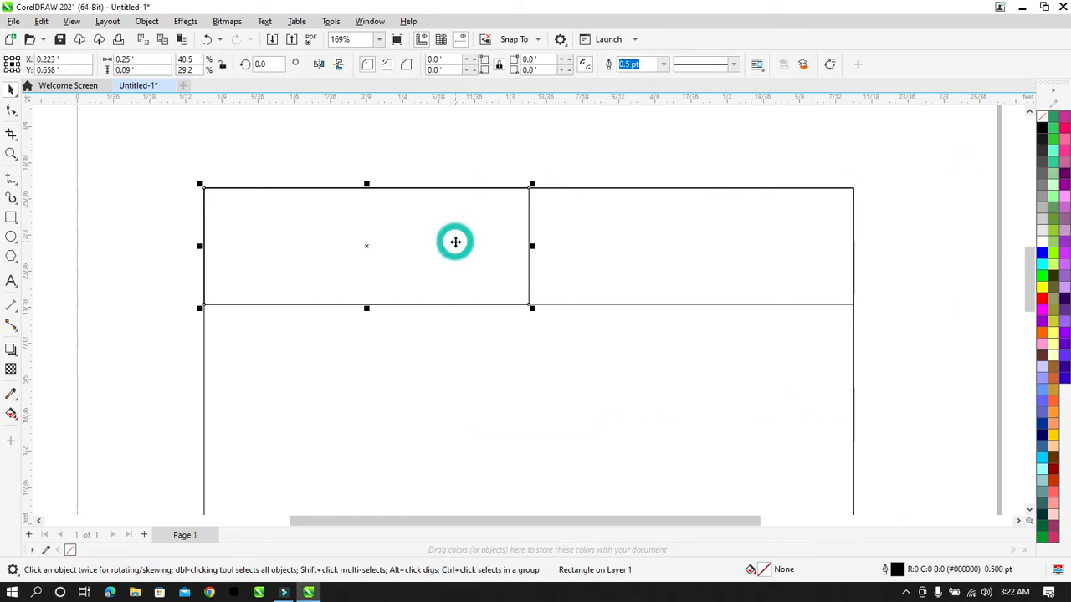
pyautogui.keyDown('shift'); pyautogui.click(568, 245); pyautogui.keyUp('shift')
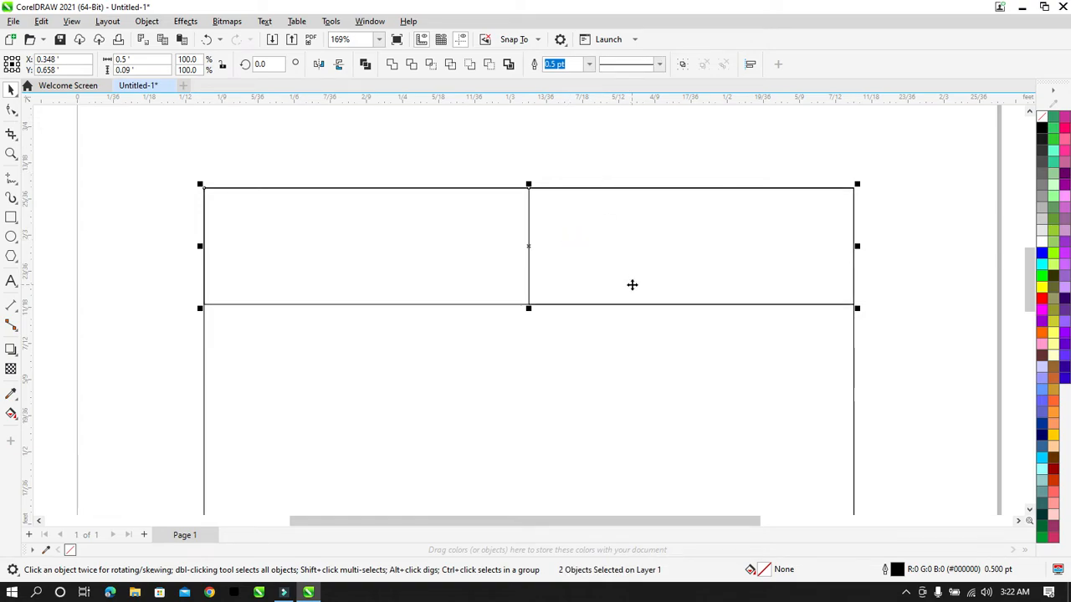
pyautogui.click(633, 283)
pyautogui.click(701, 158)
pyautogui.click(734, 197)
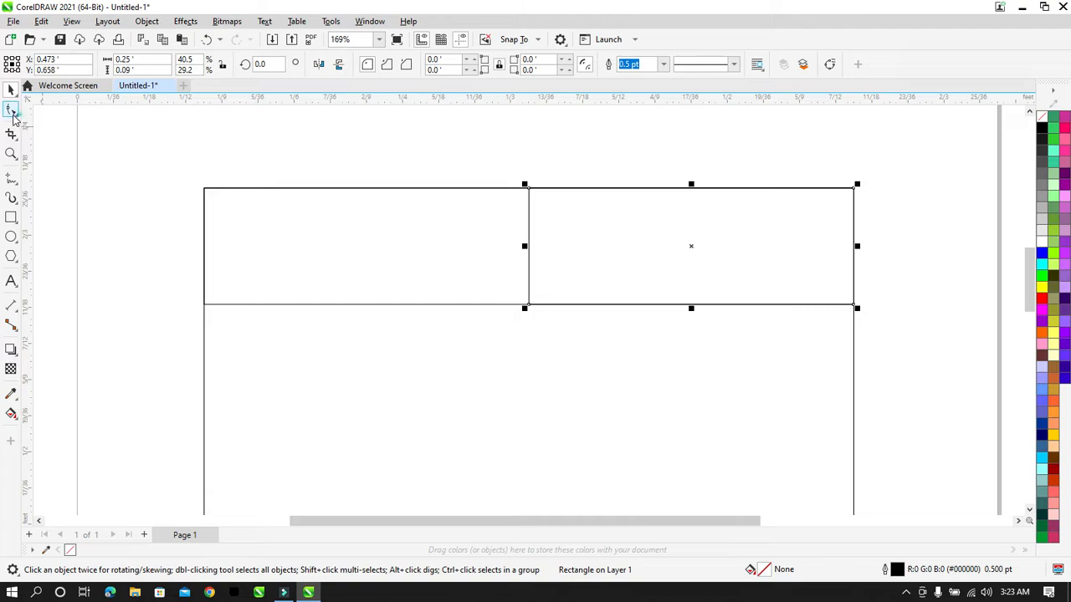
# Step: Convert the right rectangle to curves, delete its right nodes, and straighten it into a line
pyautogui.click(11, 110)
pyautogui.hotkey('ctrl', 'q')
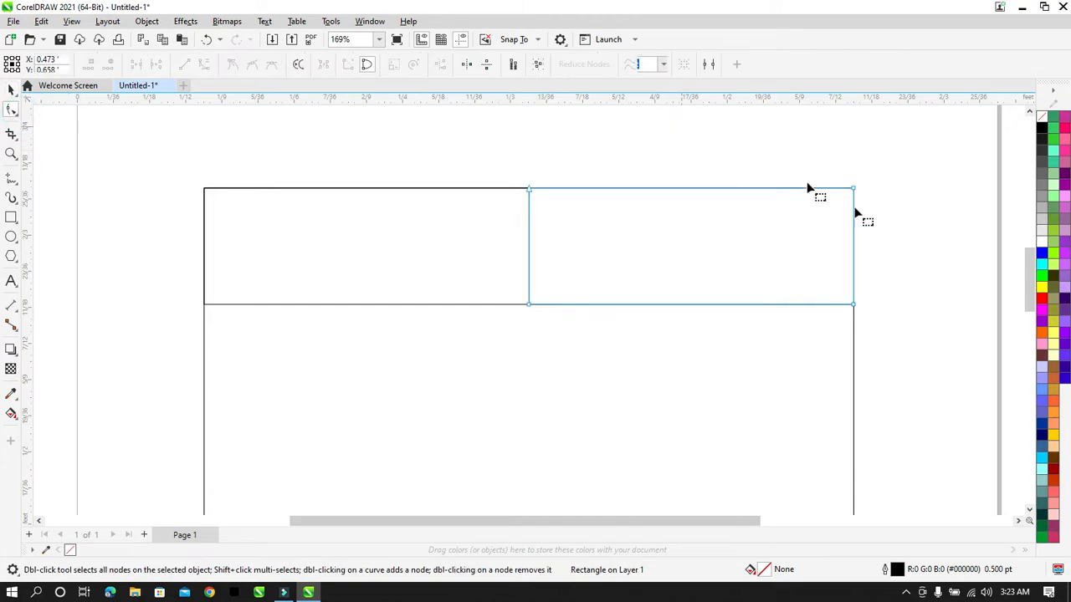
pyautogui.moveTo(896, 149); pyautogui.dragTo(811, 356)
pyautogui.press('Delete')
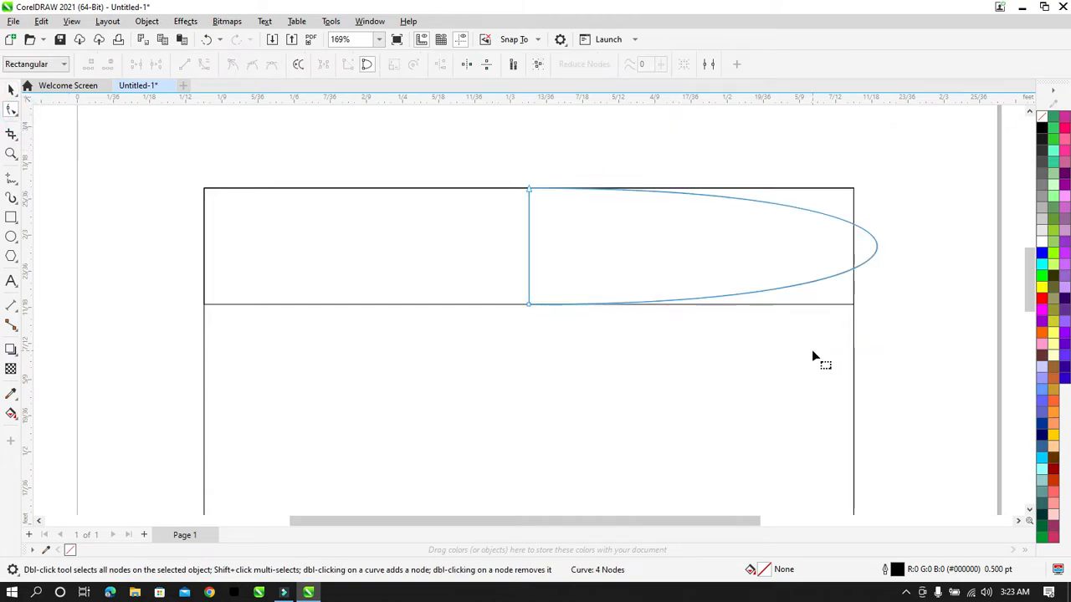
pyautogui.rightClick(877, 248)
pyautogui.click(905, 324)
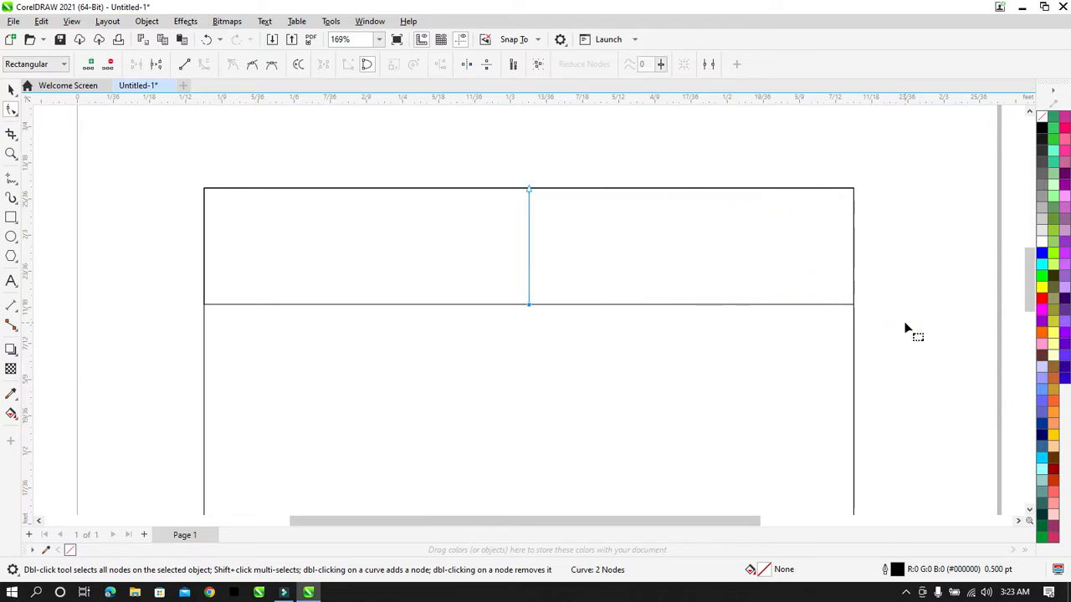
# Step: Select only the vertical divider line
pyautogui.click(11, 89)
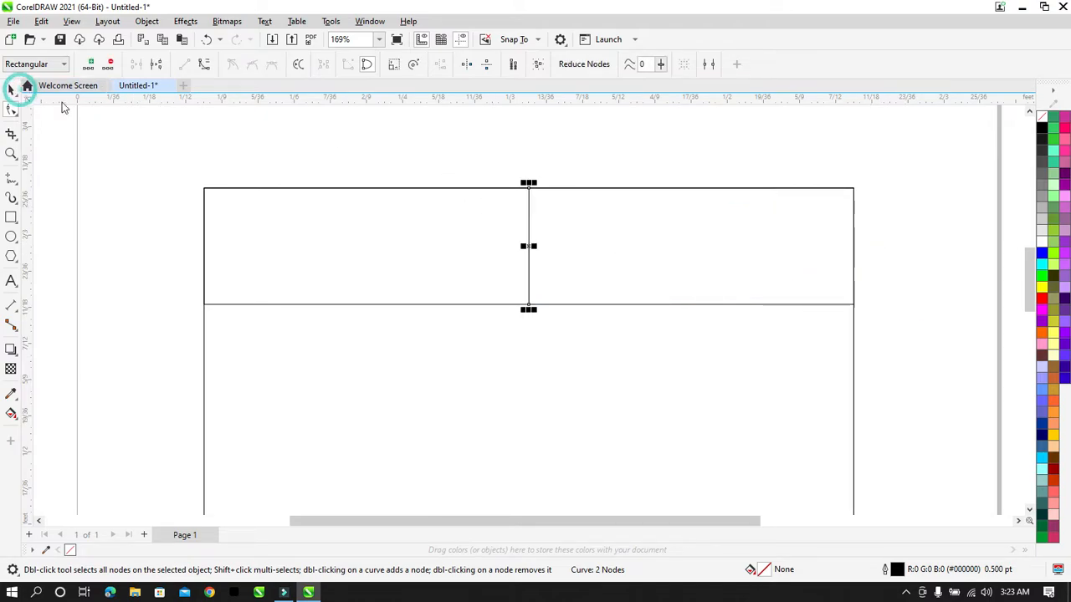
pyautogui.click(509, 145)
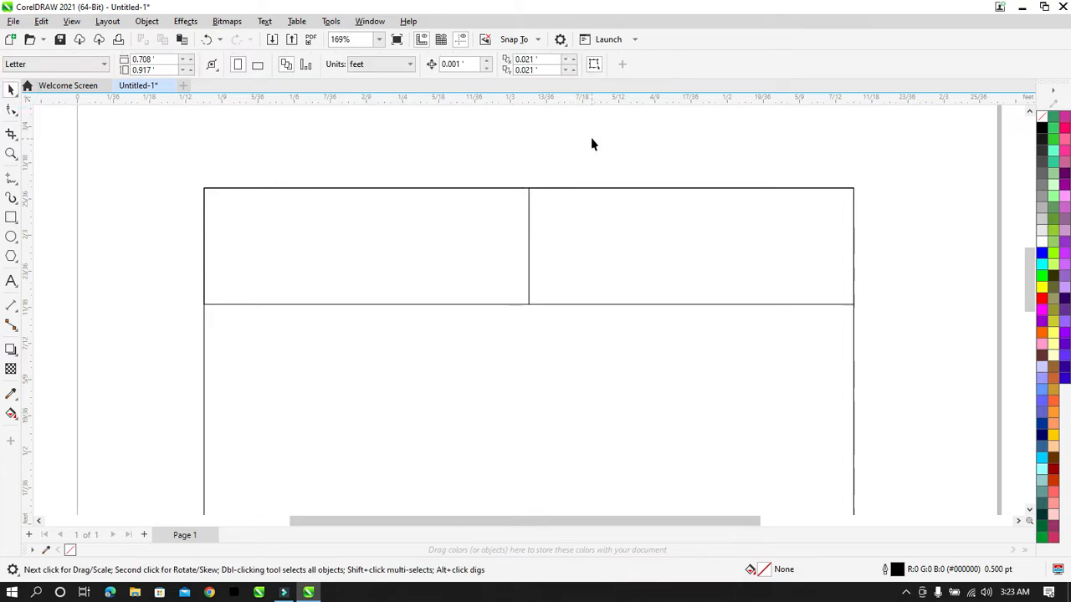
pyautogui.moveTo(591, 138); pyautogui.dragTo(485, 346)
pyautogui.keyDown('shift'); pyautogui.click(603, 275); pyautogui.keyUp('shift')
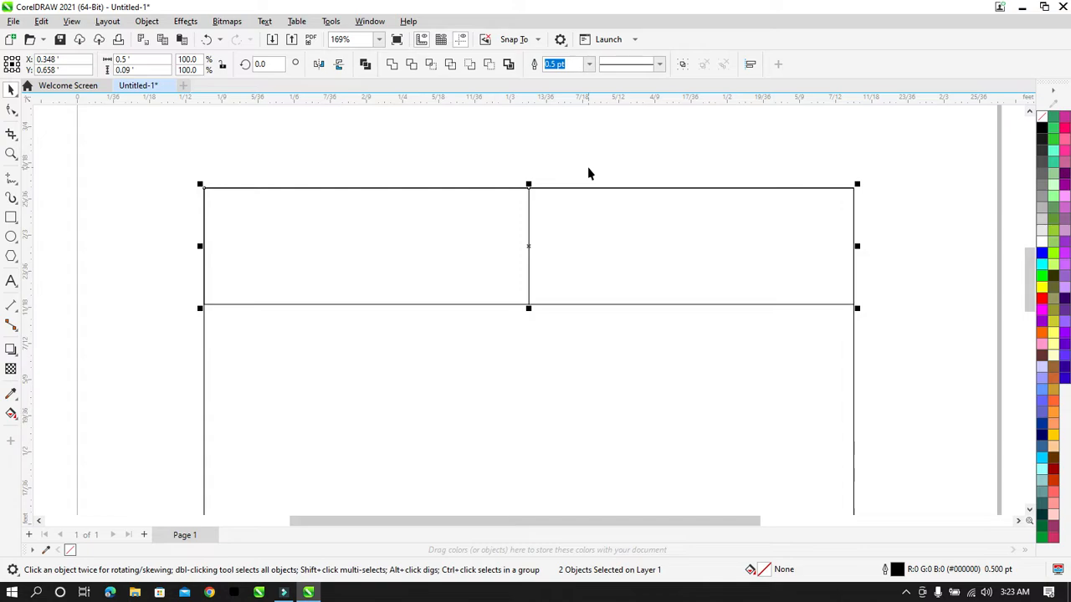
pyautogui.click(617, 133)
pyautogui.moveTo(609, 153); pyautogui.dragTo(423, 378)
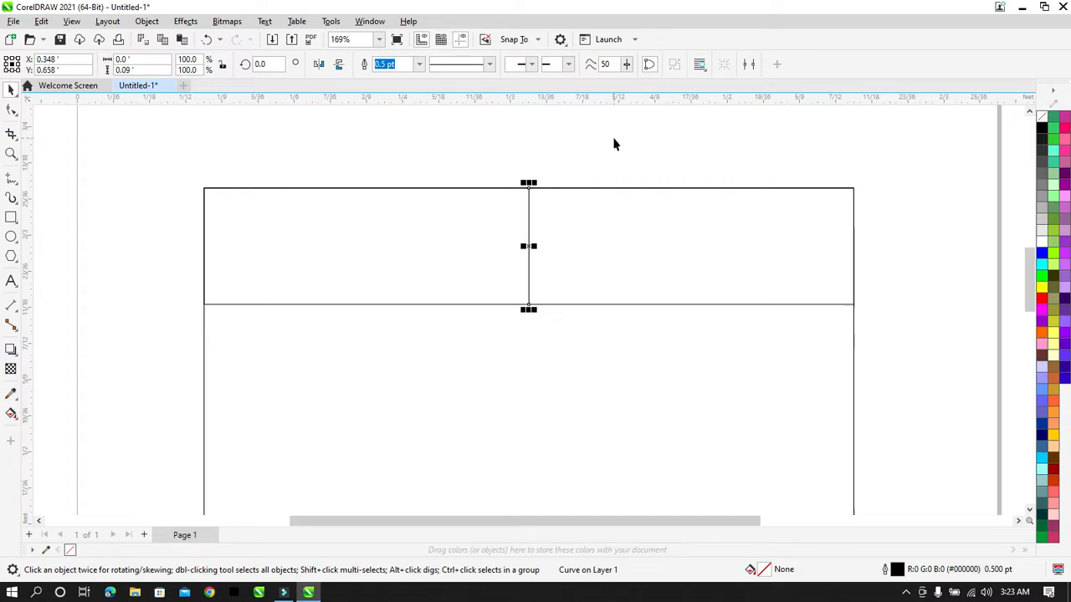
# Step: Undo an accidental copy of the divider line and reselect the divider
pyautogui.click(589, 157)
pyautogui.moveTo(528, 238)
pyautogui.mouseDown()
pyautogui.moveTo(568, 238)
pyautogui.moveTo(509, 239)
pyautogui.mouseUp()
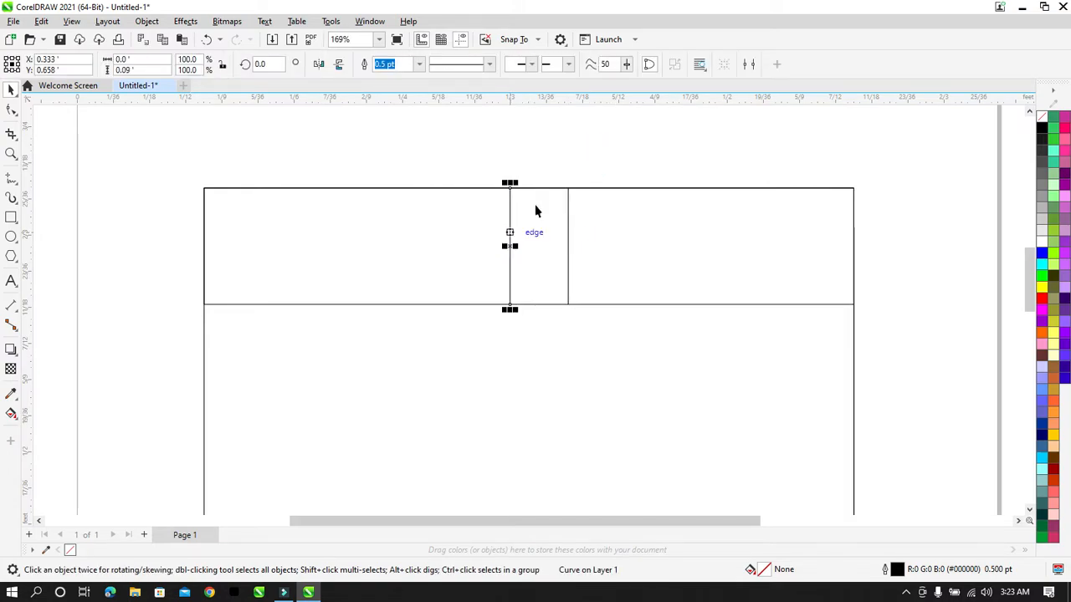
pyautogui.click(590, 155)
pyautogui.hotkey('ctrl', 'z')
pyautogui.hotkey('ctrl', 'z')
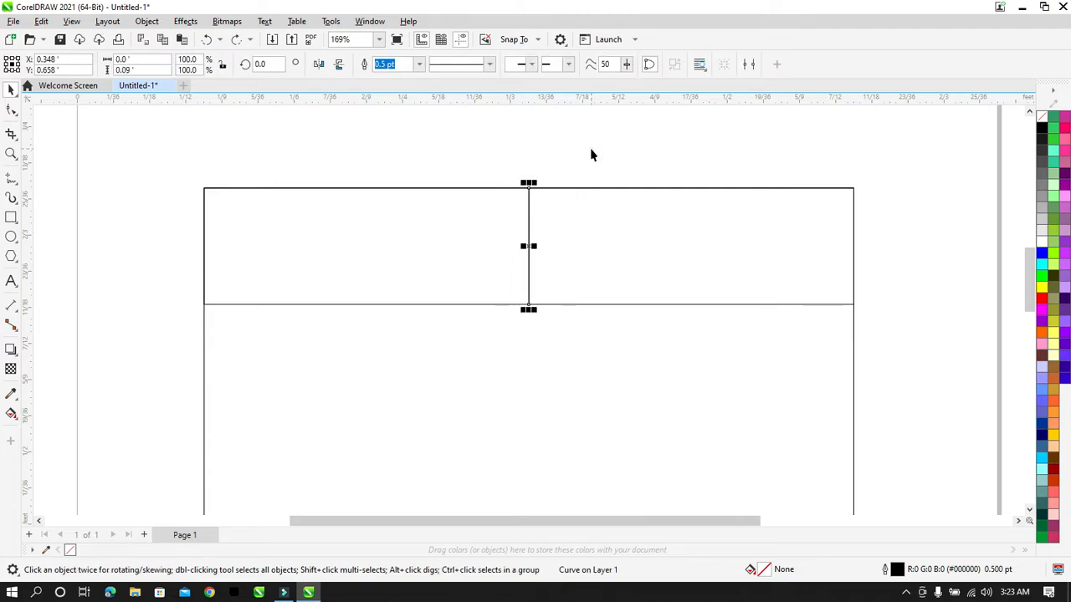
pyautogui.click(591, 151)
pyautogui.moveTo(591, 148); pyautogui.dragTo(497, 351)
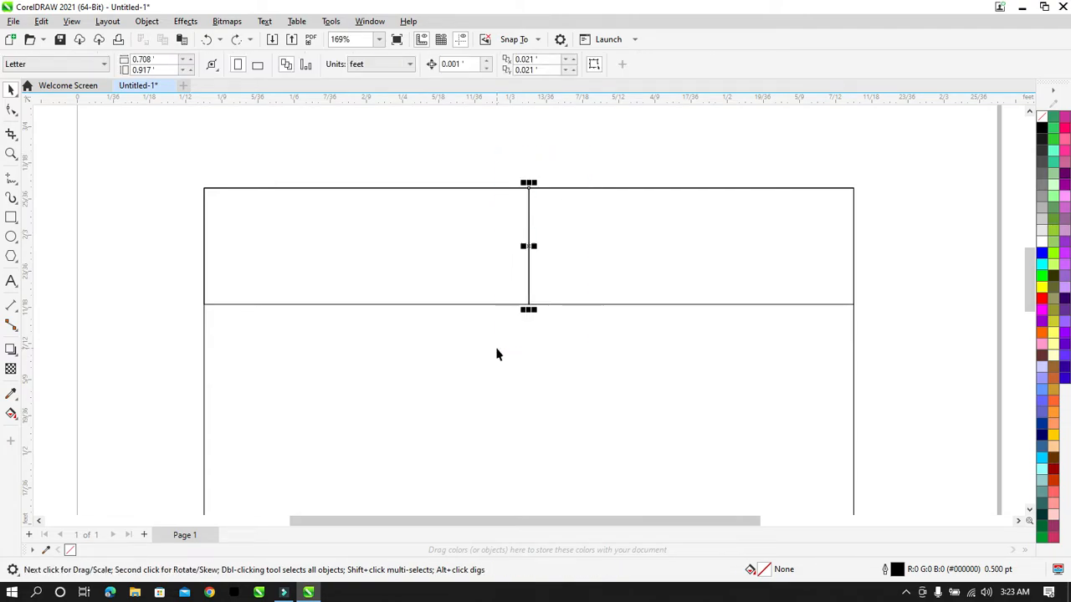
# Step: Set the nudge distance to 0.2 ft, test-nudge the divider left, then undo
pyautogui.click(587, 178)
pyautogui.click(468, 65)
pyautogui.write('0.2')
pyautogui.press('Return')
pyautogui.click(527, 204)
pyautogui.click(528, 204)
pyautogui.press('Left')
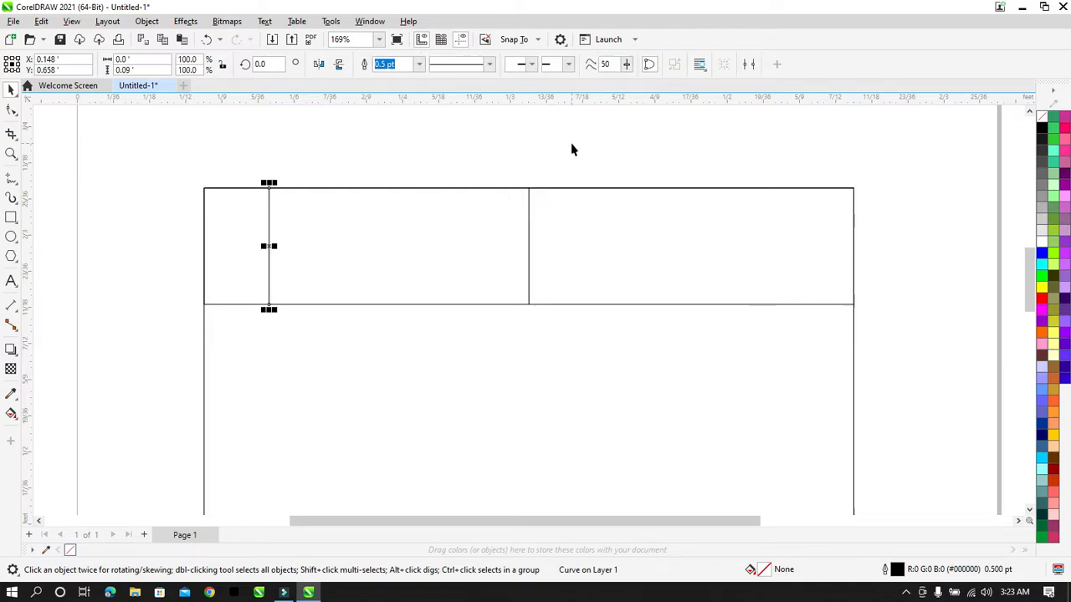
pyautogui.click(571, 145)
pyautogui.hotkey('ctrl', 'z')
# Step: Try a 0.1 ft nudge distance on the divider and undo the nudge
pyautogui.click(507, 129)
pyautogui.doubleClick(460, 64)
pyautogui.write('0.1')
pyautogui.press('Return')
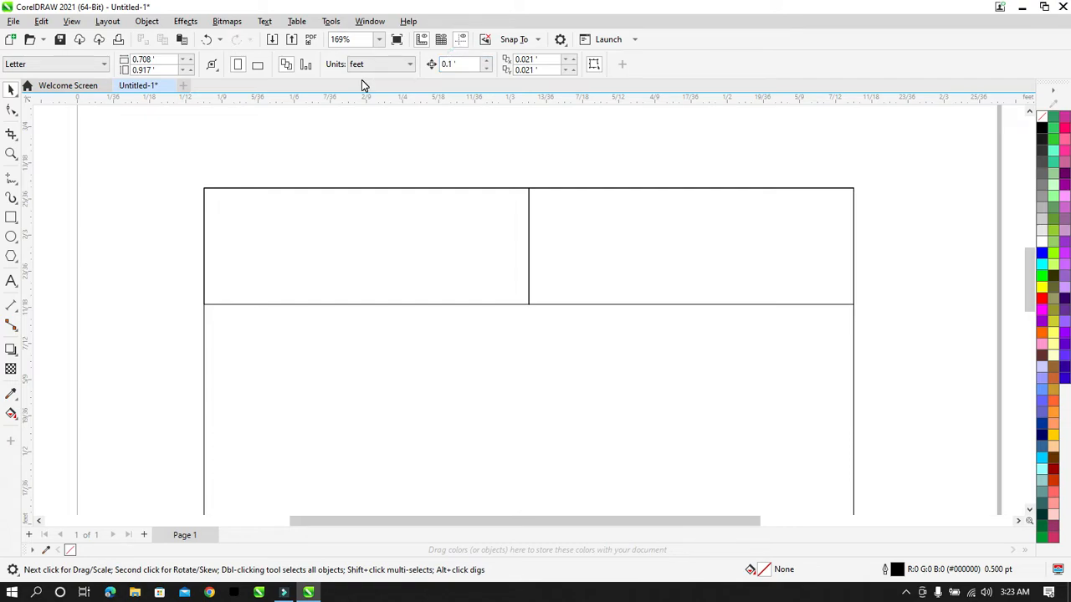
pyautogui.click(528, 204)
pyautogui.press('Left')
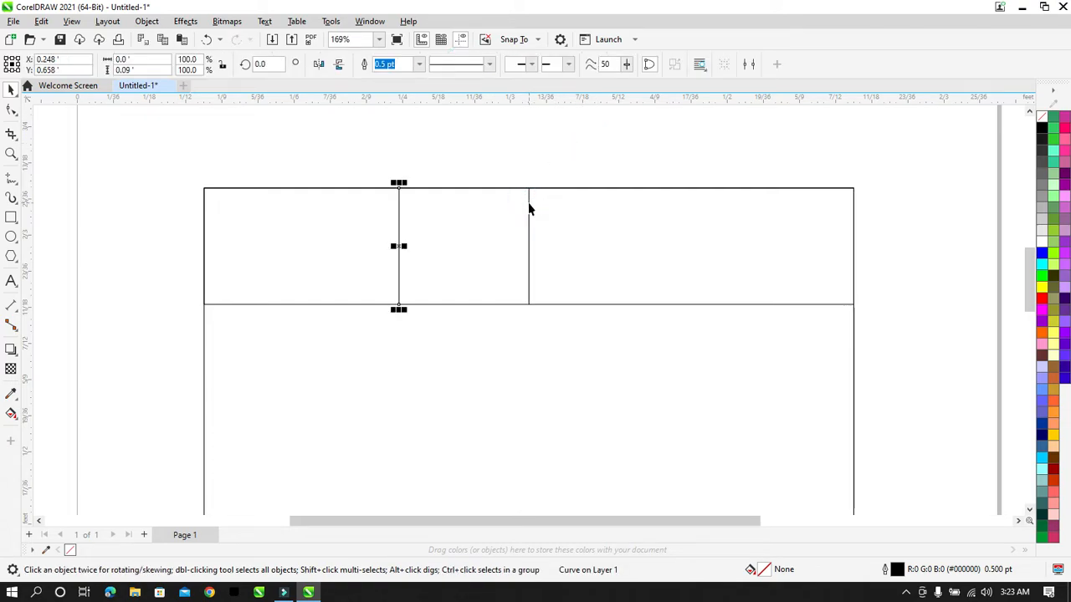
pyautogui.hotkey('ctrl', 'z')
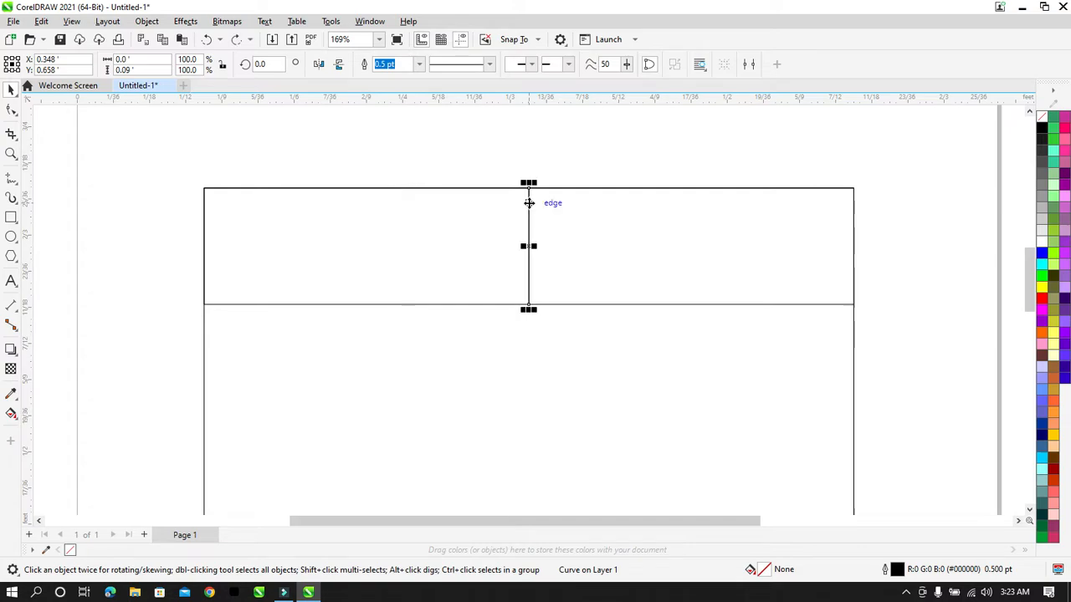
# Step: Set the nudge distance to 0.01 ft and select the top strip rectangle
pyautogui.click(527, 150)
pyautogui.tripleClick(463, 64)
pyautogui.write('0.01')
pyautogui.press('Return')
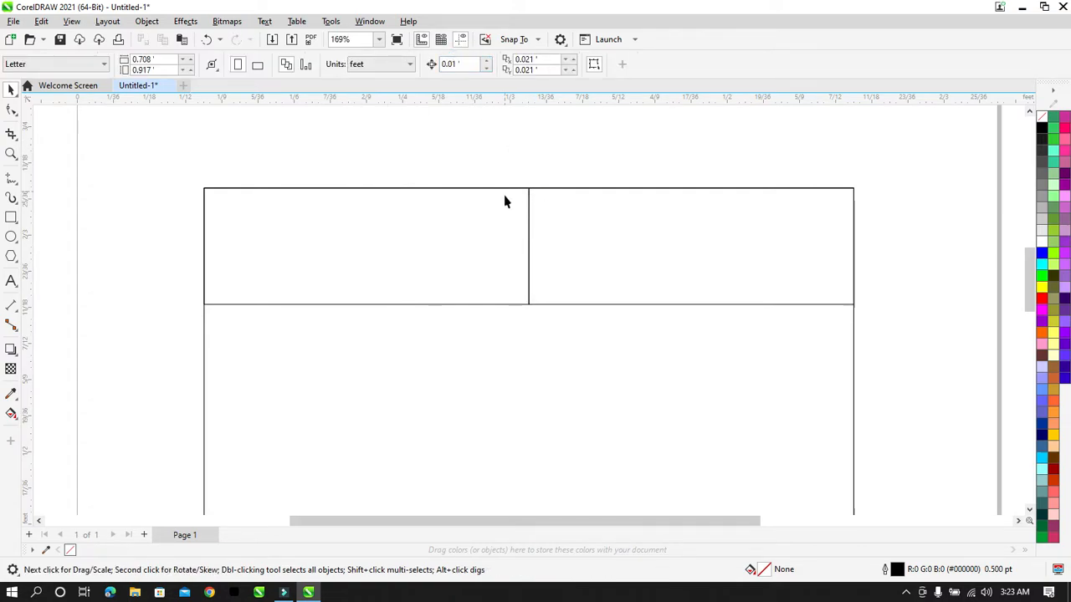
pyautogui.click(528, 214)
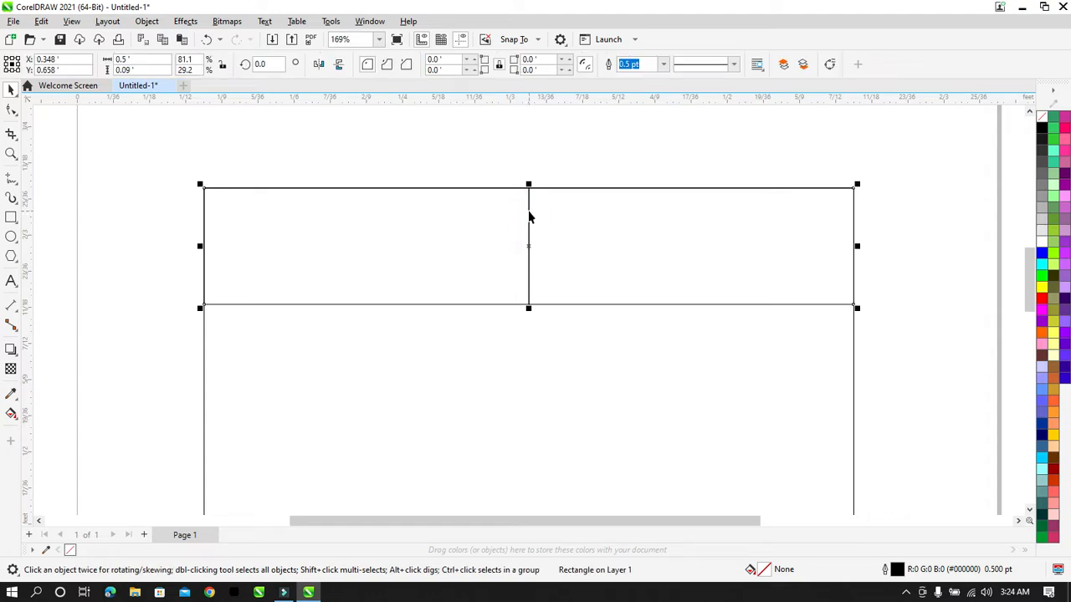
pyautogui.click(528, 212)
pyautogui.press('Left')
pyautogui.press('Left')
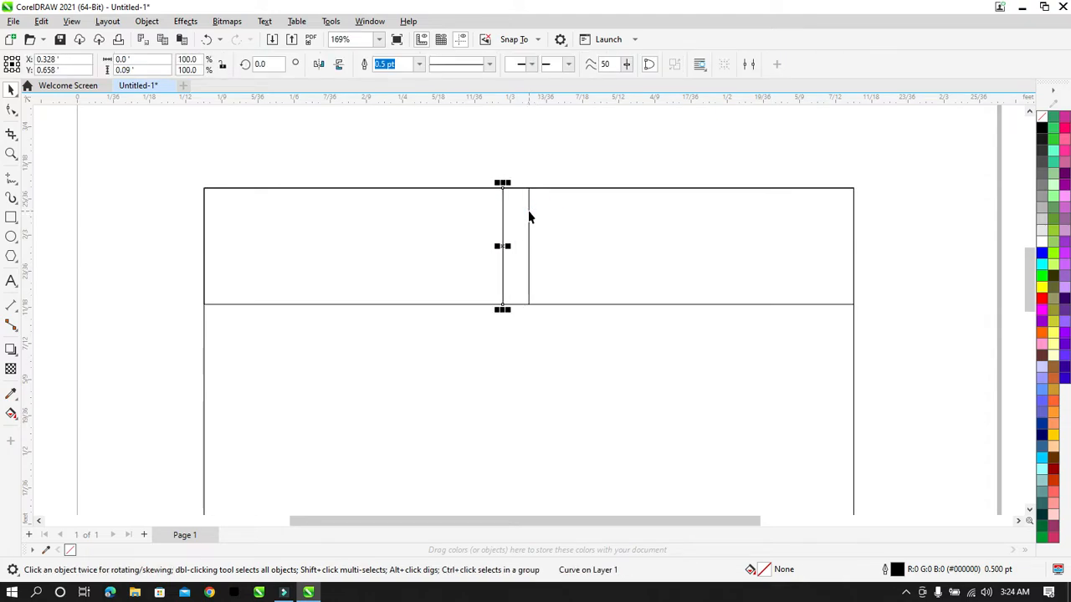
pyautogui.press('Left')
pyautogui.press('Left')
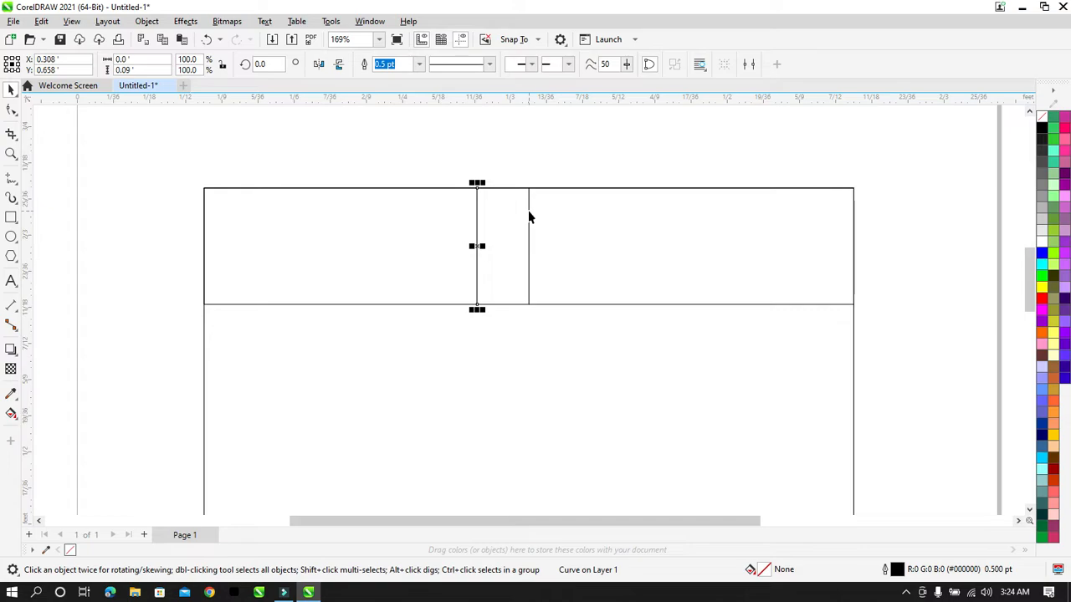
pyautogui.click(528, 214)
pyautogui.press('Right')
pyautogui.press('Right')
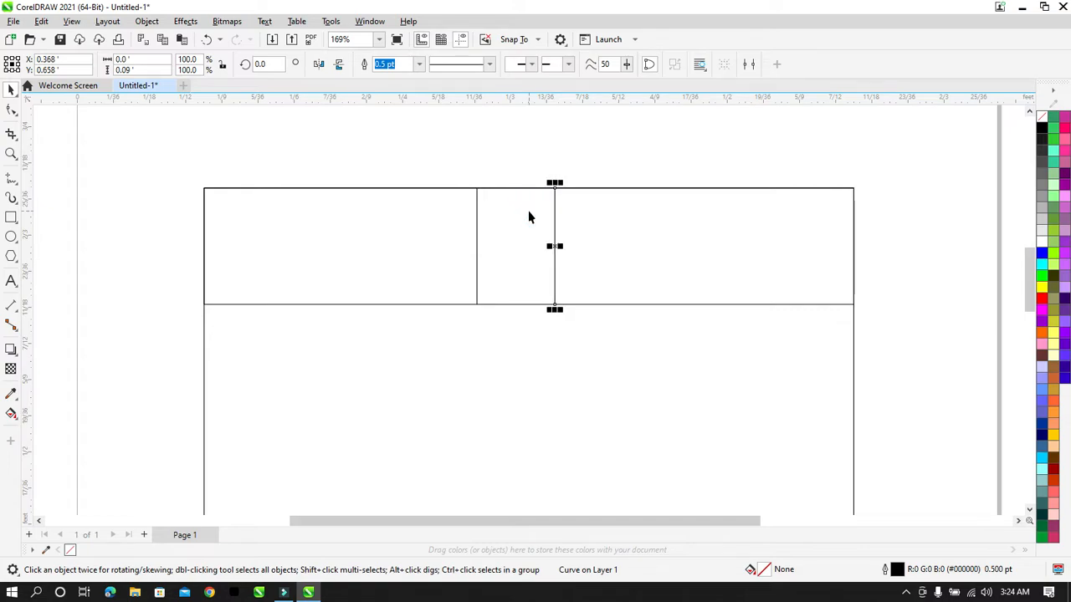
pyautogui.press('Right')
pyautogui.press('Right')
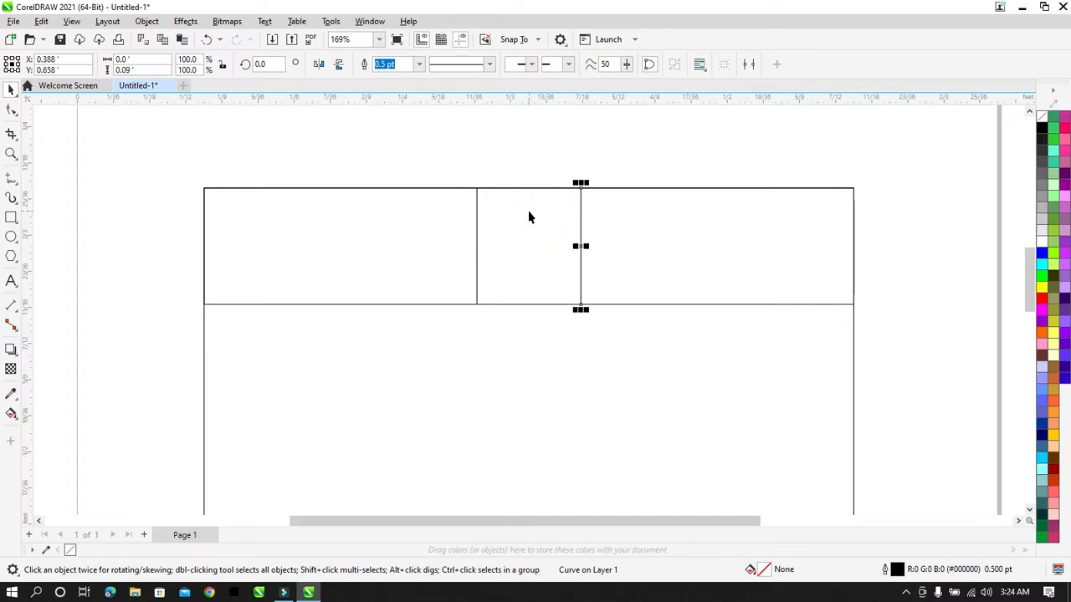
pyautogui.press('Right')
pyautogui.moveTo(490, 157); pyautogui.dragTo(435, 337)
pyautogui.press('Left')
pyautogui.click(587, 156)
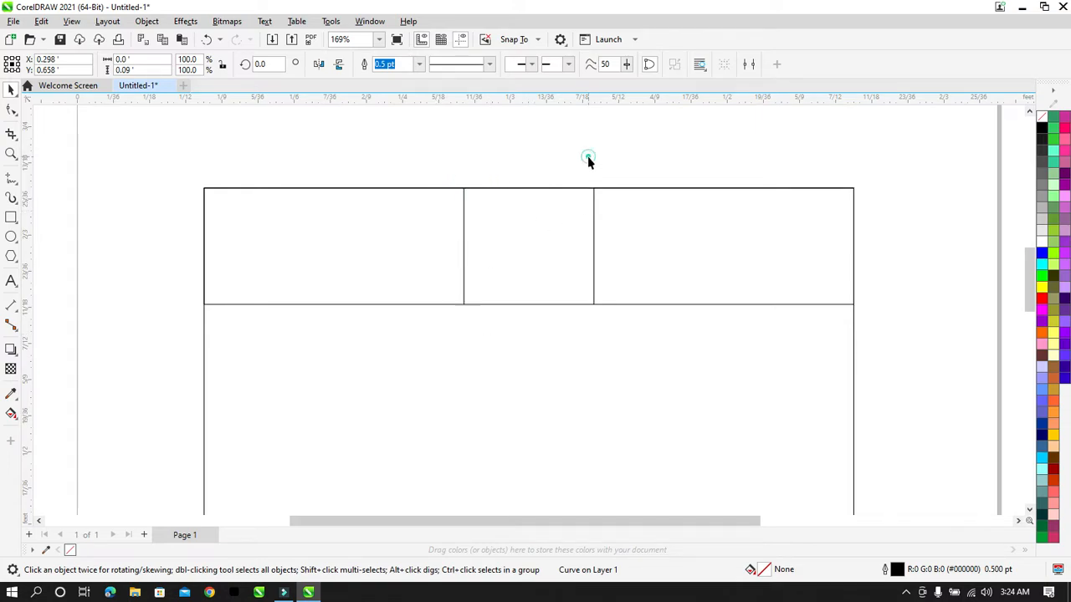
pyautogui.moveTo(654, 170); pyautogui.dragTo(384, 358)
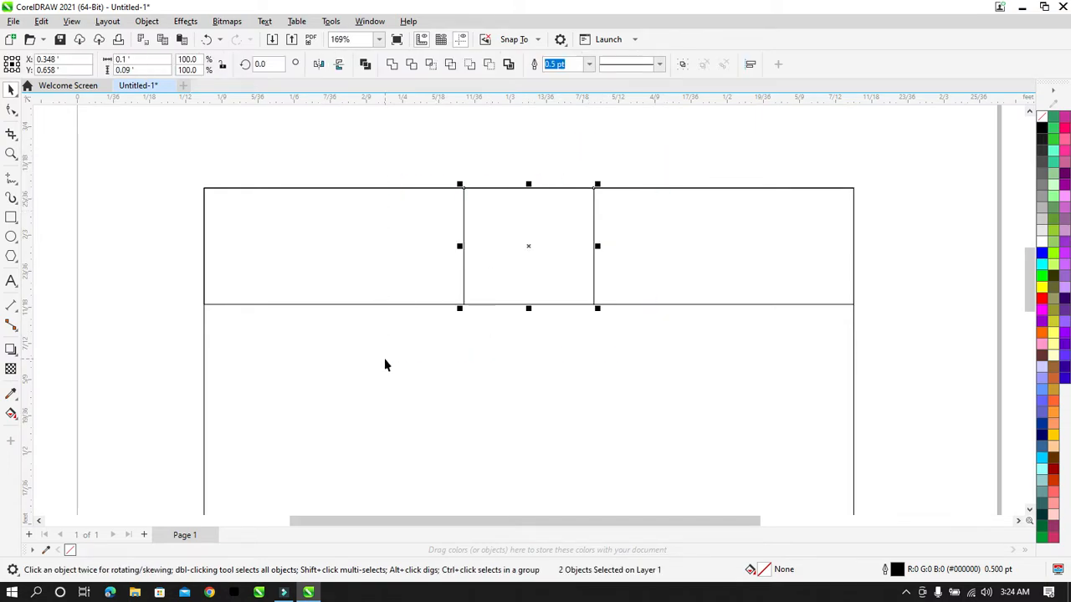
pyautogui.hotkey('ctrl', 'g')
pyautogui.keyDown('shift'); pyautogui.click(707, 257); pyautogui.keyUp('shift')
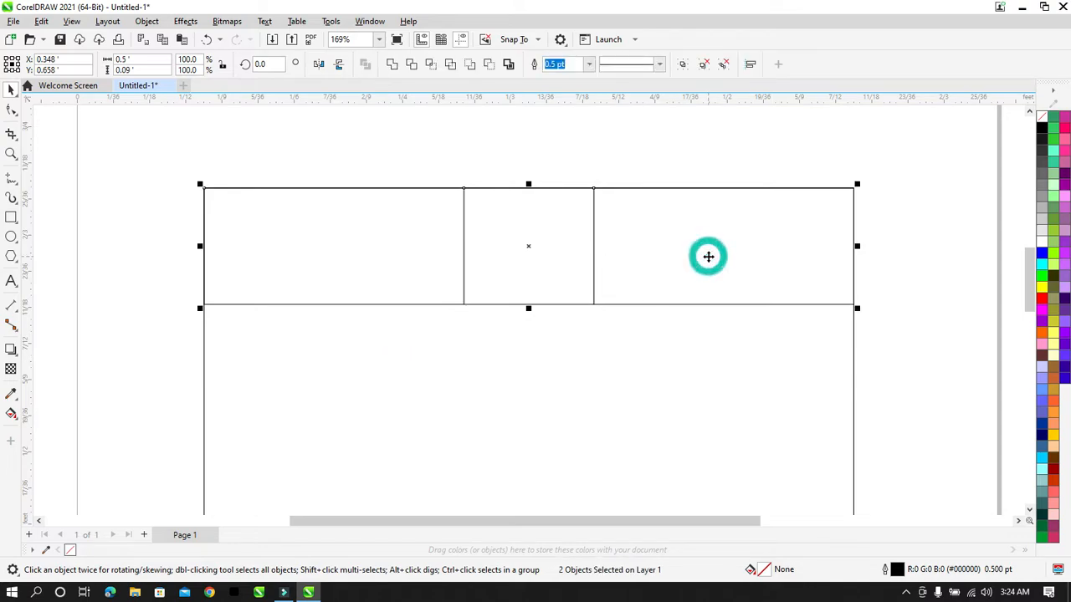
pyautogui.click(578, 168)
pyautogui.click(556, 251)
pyautogui.moveTo(654, 126); pyautogui.dragTo(430, 337)
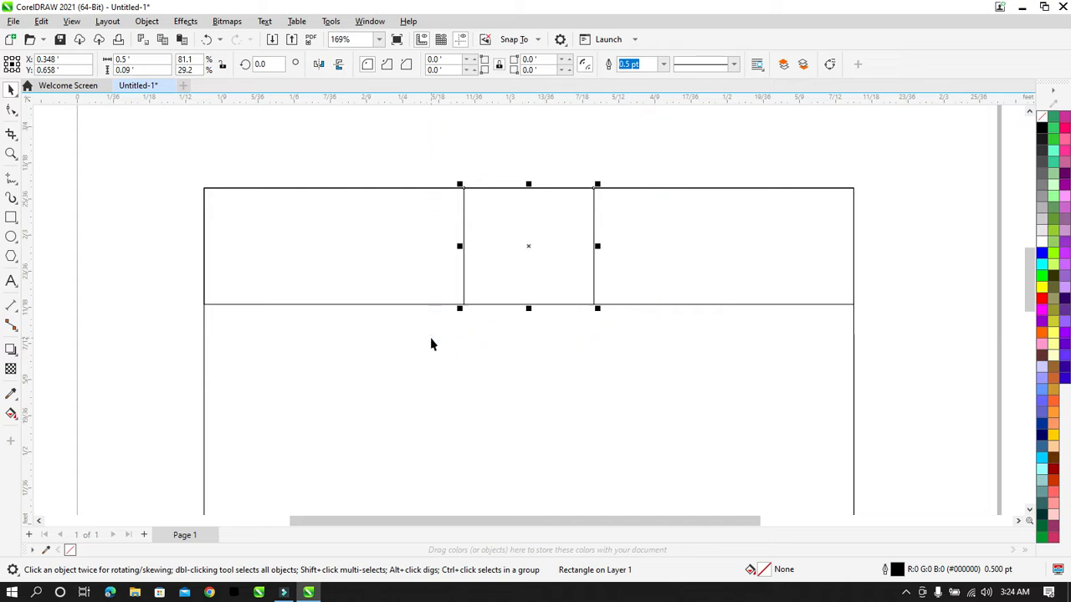
pyautogui.click(534, 64)
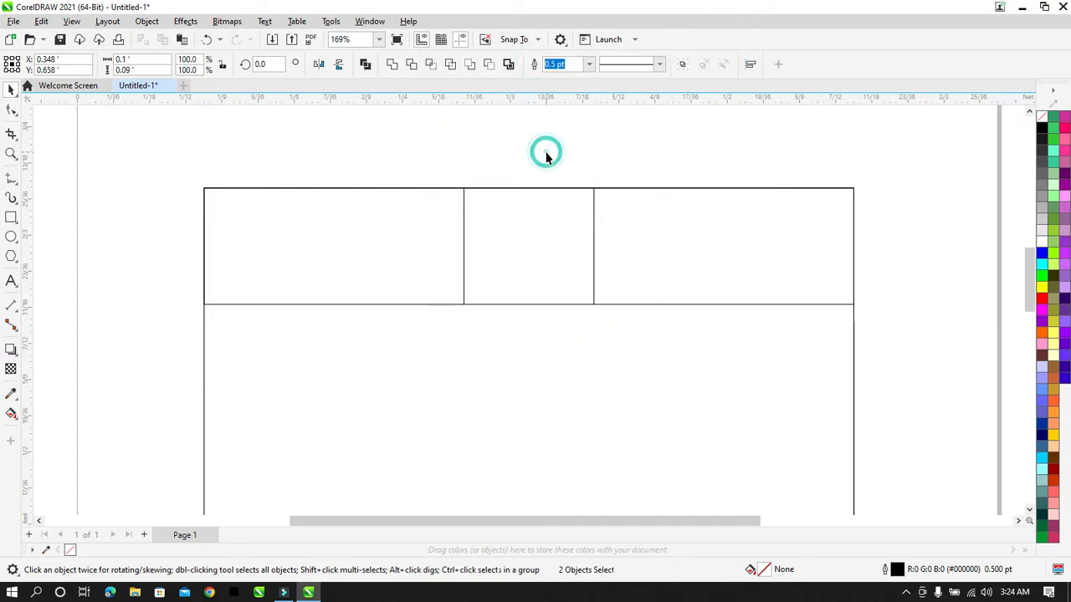
pyautogui.click(472, 214)
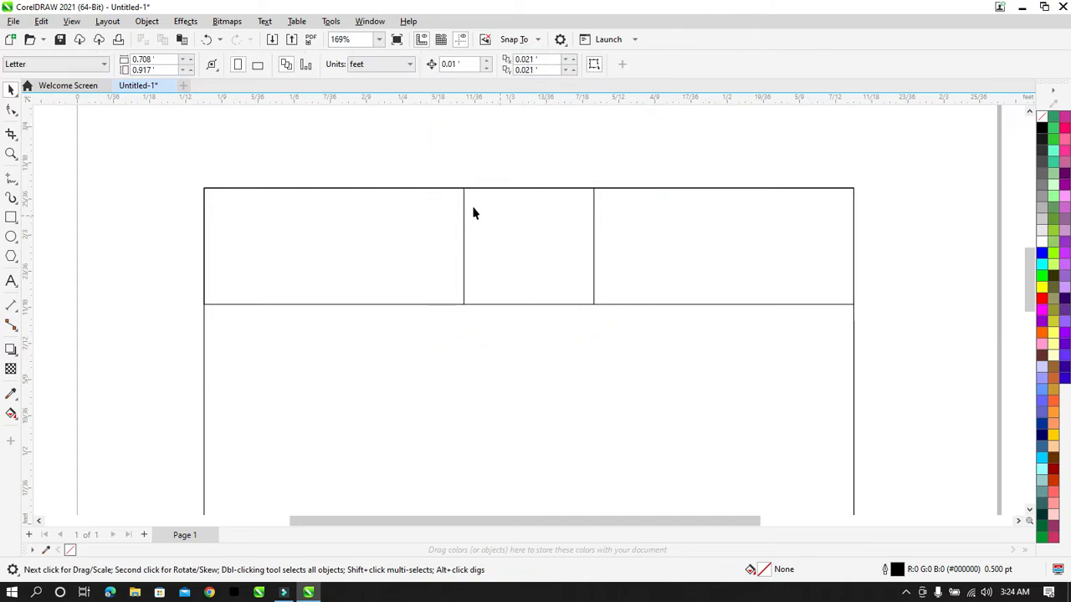
pyautogui.click(504, 248)
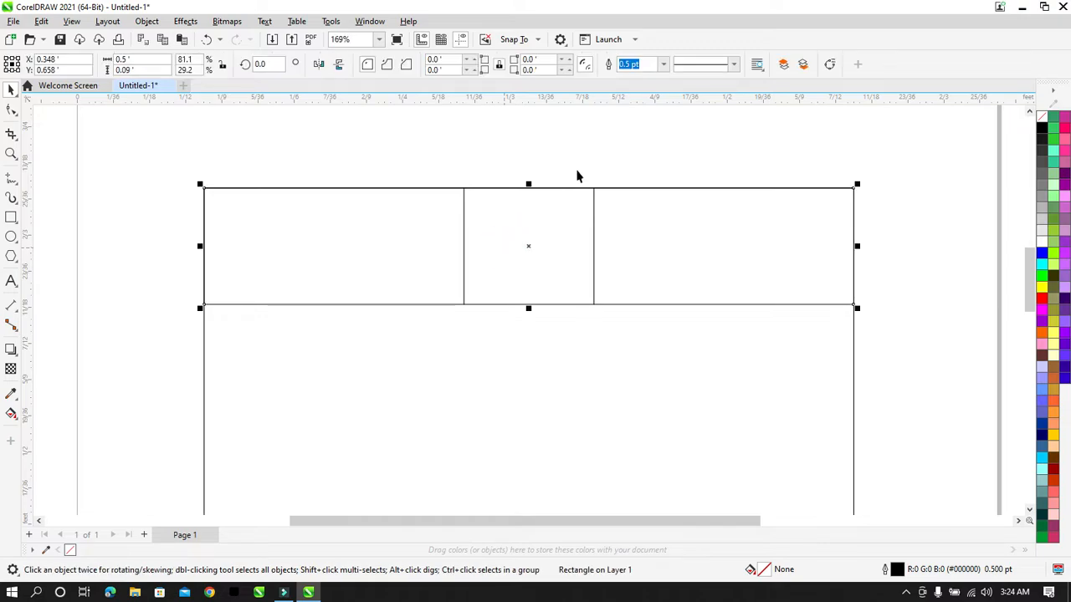
pyautogui.click(637, 247)
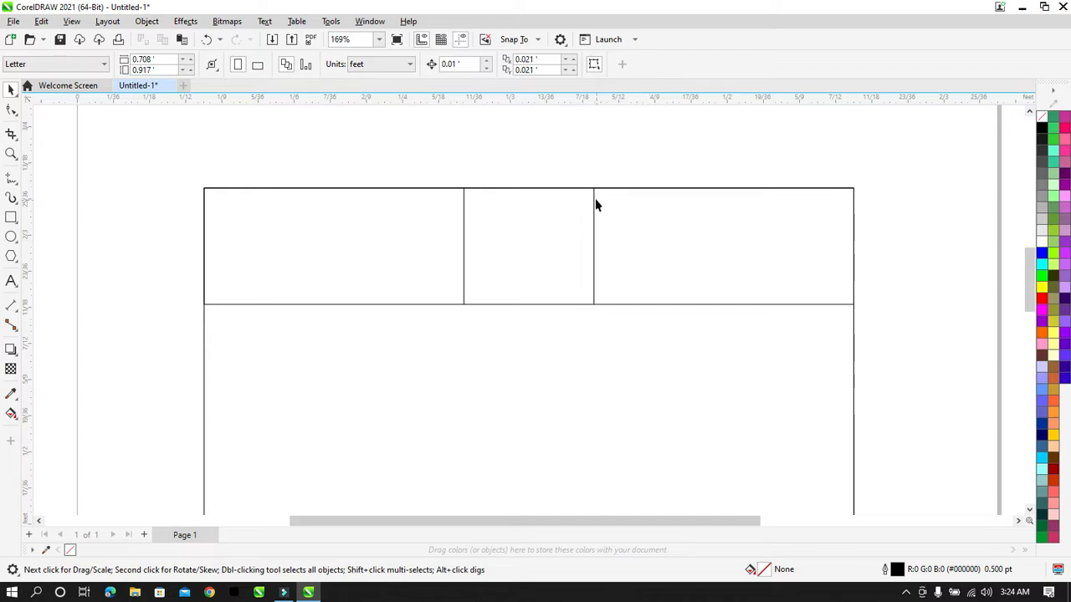
# Step: Centre a vertical divider line horizontally on the top band rectangle
pyautogui.click(640, 264)
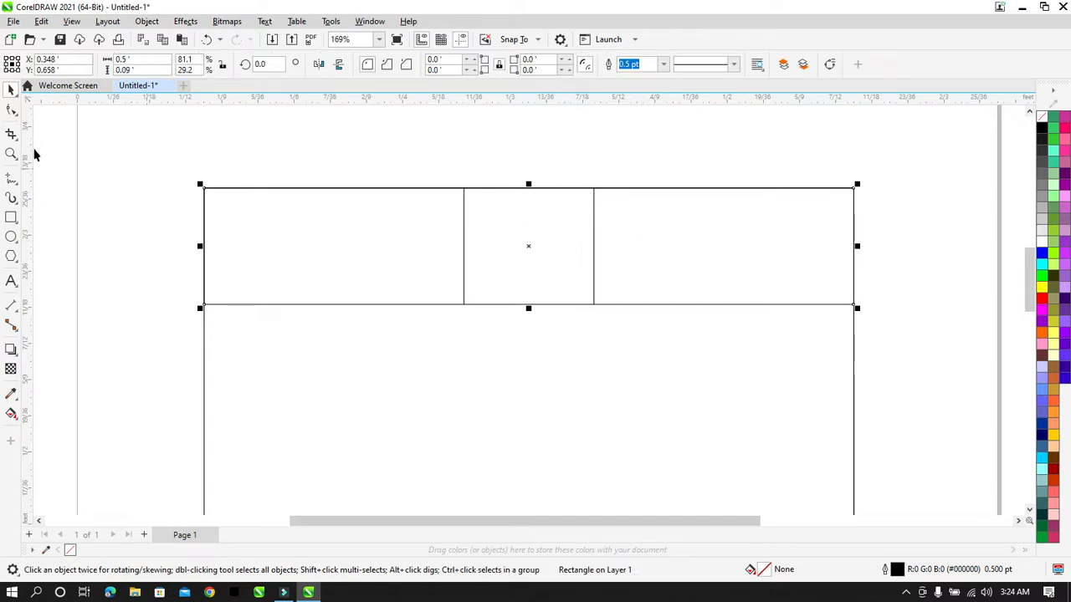
pyautogui.click(15, 108)
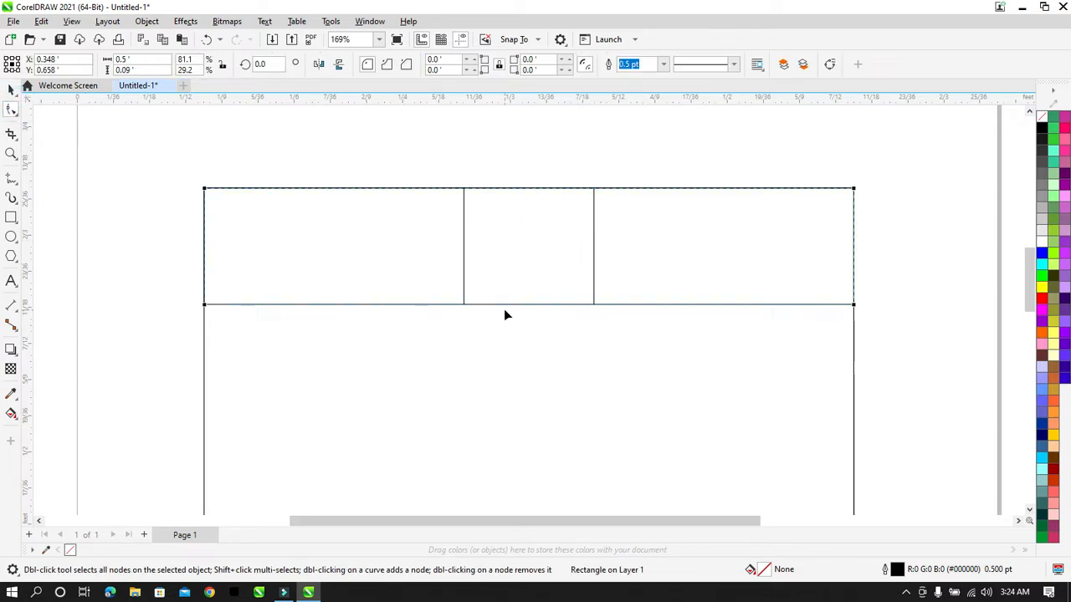
pyautogui.click(11, 89)
pyautogui.click(12, 109)
pyautogui.click(172, 149)
pyautogui.click(11, 89)
pyautogui.click(104, 139)
pyautogui.moveTo(475, 148); pyautogui.dragTo(434, 348)
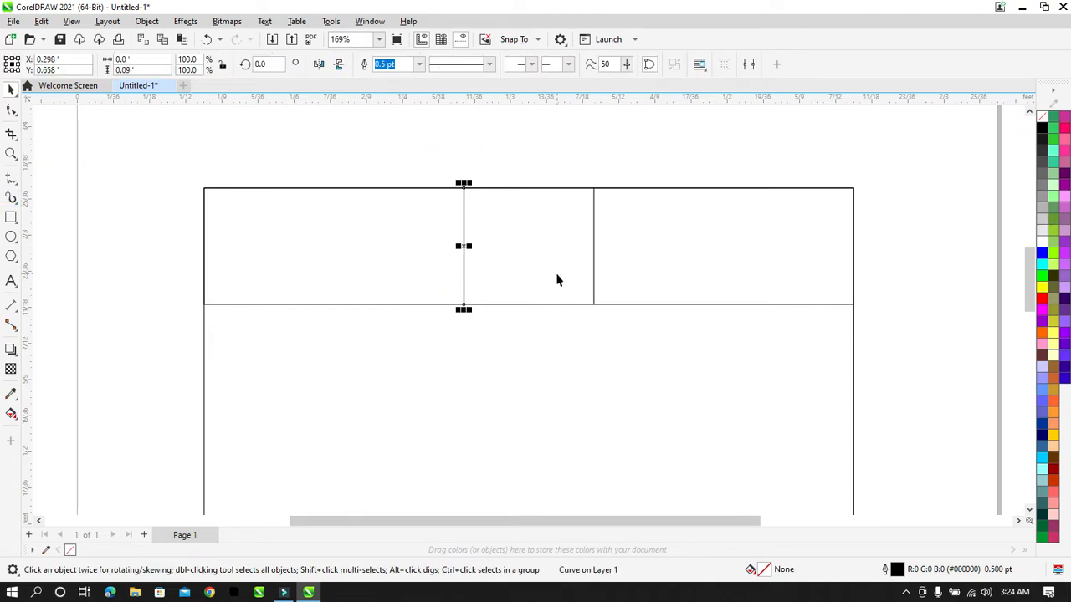
pyautogui.keyDown('shift'); pyautogui.click(652, 261); pyautogui.keyUp('shift')
pyautogui.press('c')
# Step: Convert the top band rectangle to an editable curve
pyautogui.click(617, 139)
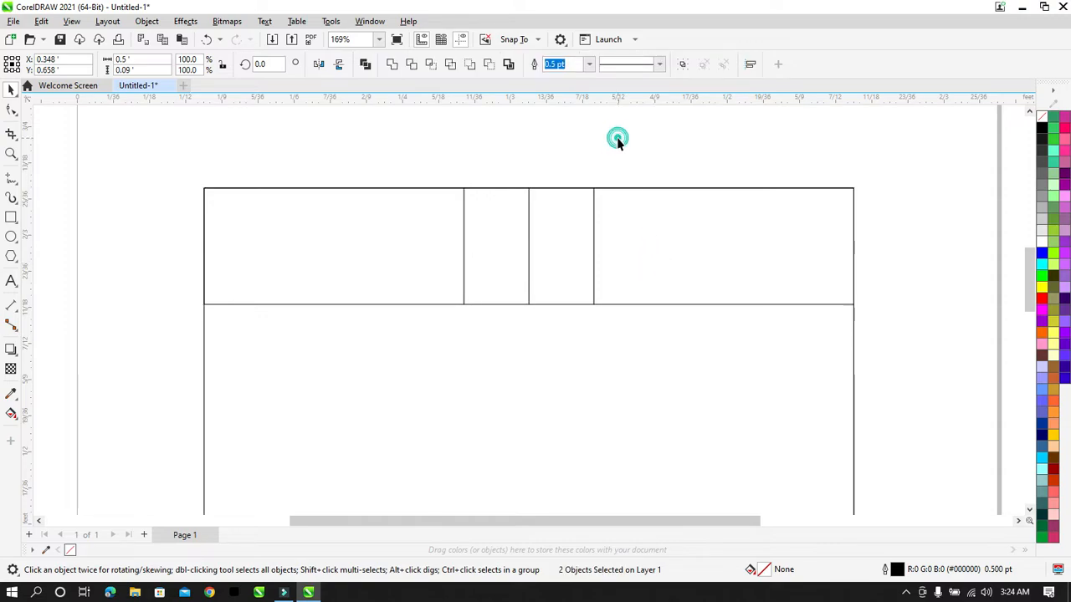
pyautogui.click(683, 242)
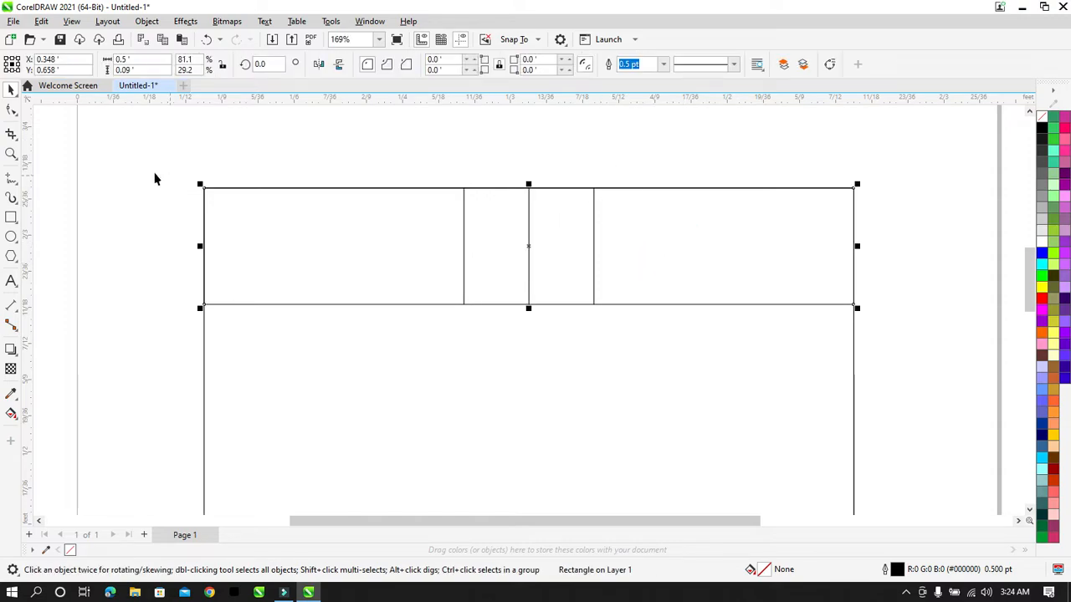
pyautogui.click(11, 109)
pyautogui.hotkey('ctrl', 'q')
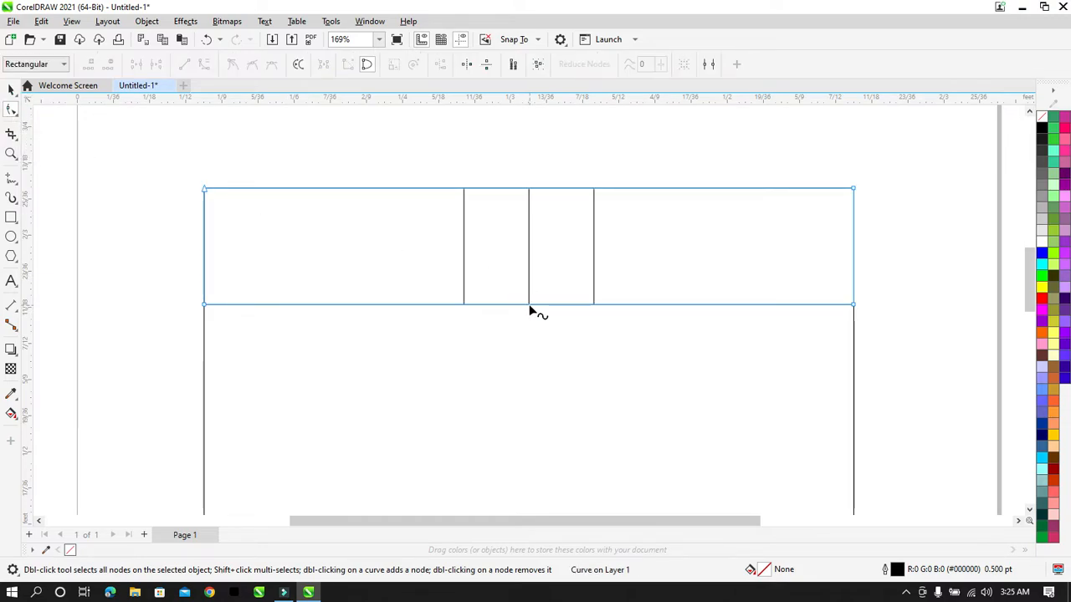
# Step: Add nodes on the band's bottom edge at the middle, left and right divider junctions
pyautogui.press('z')
pyautogui.moveTo(535, 298); pyautogui.dragTo(522, 310)
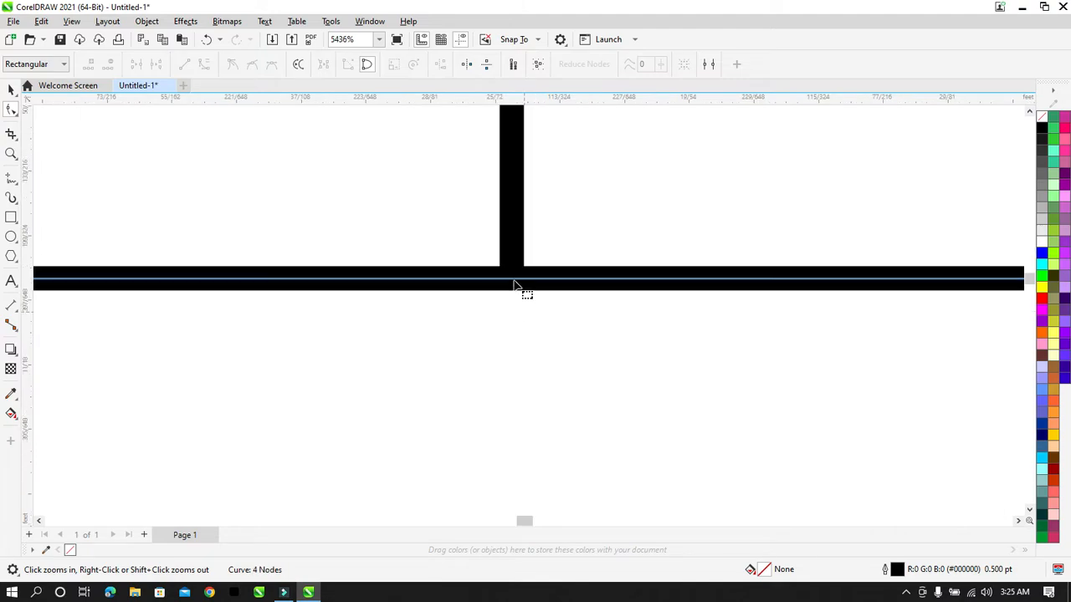
pyautogui.doubleClick(513, 280)
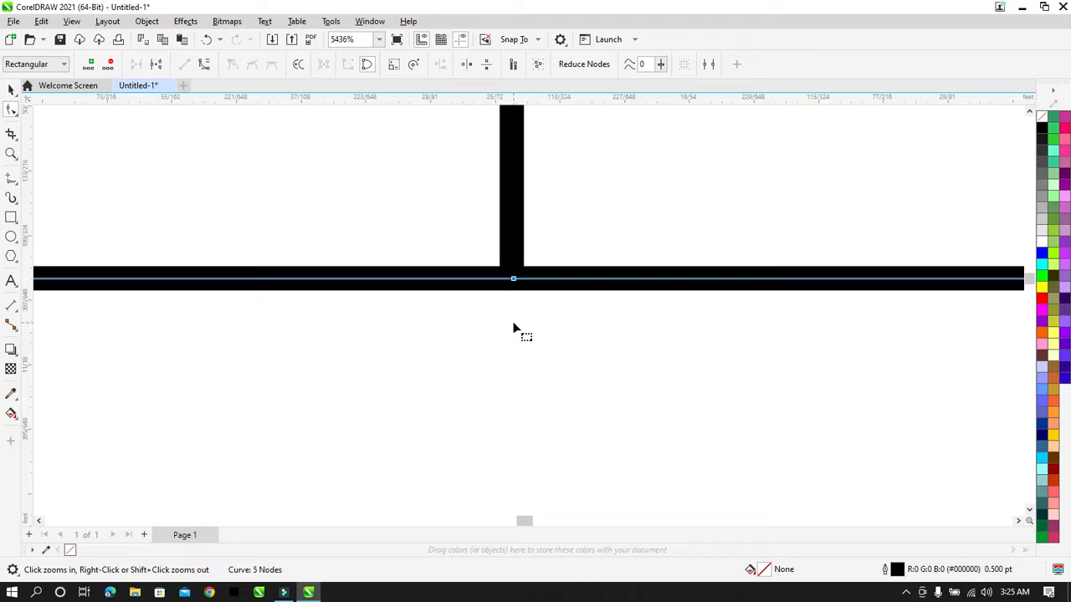
pyautogui.rightClick(513, 329)
pyautogui.moveTo(550, 202); pyautogui.dragTo(513, 270)
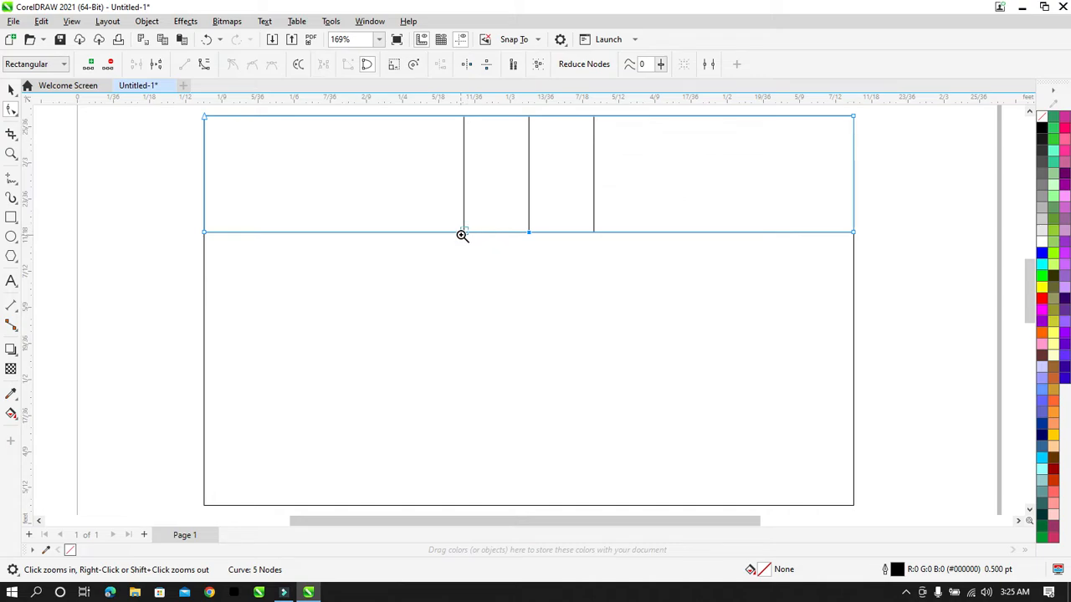
pyautogui.moveTo(467, 227); pyautogui.dragTo(461, 236)
pyautogui.doubleClick(517, 409)
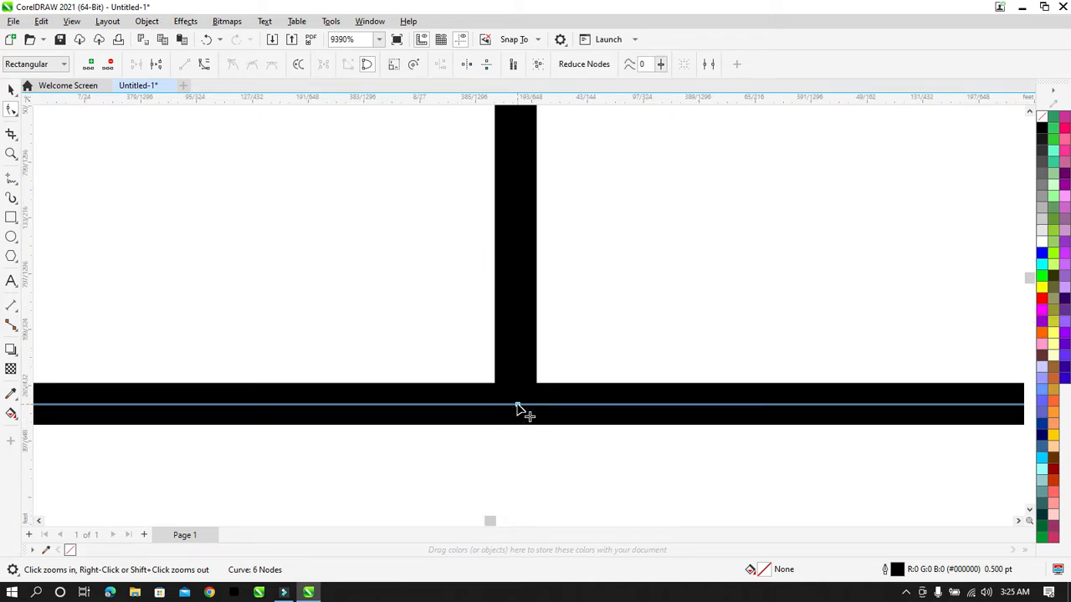
pyautogui.press('F3')
pyautogui.moveTo(601, 230); pyautogui.dragTo(593, 237)
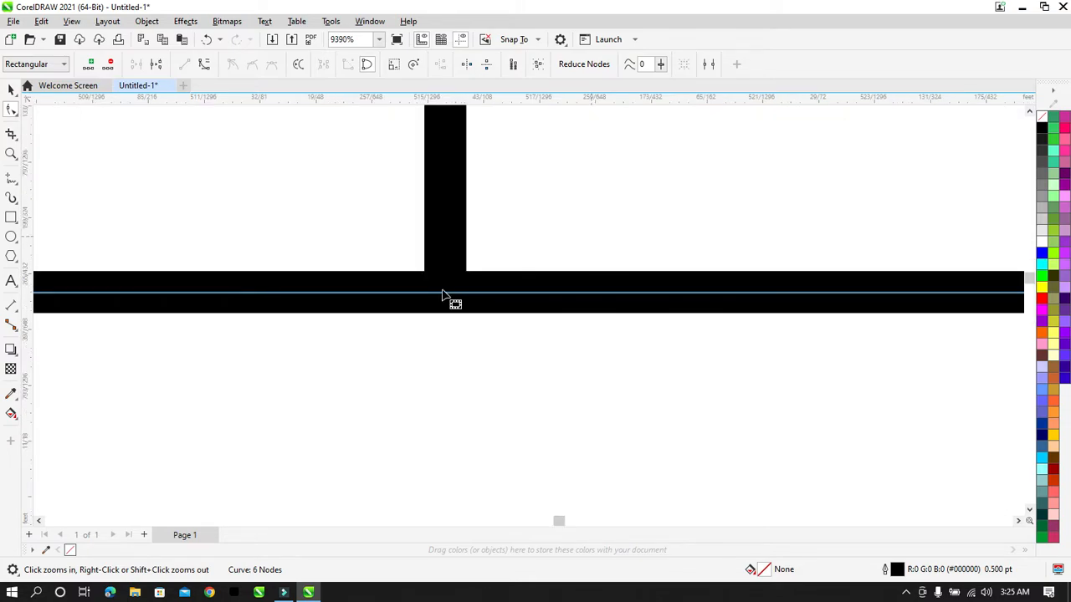
pyautogui.doubleClick(446, 293)
pyautogui.press('F3')
# Step: Check the left and right junction nodes, then reselect the top band curve
pyautogui.moveTo(435, 217); pyautogui.dragTo(509, 242)
pyautogui.click(524, 243)
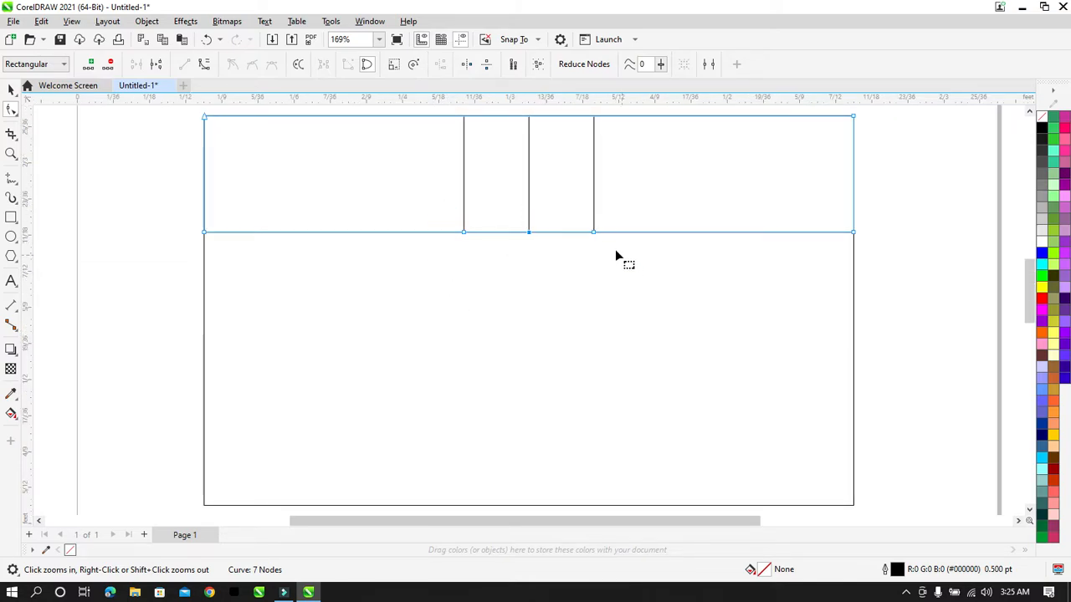
pyautogui.moveTo(607, 244); pyautogui.dragTo(580, 210)
pyautogui.click(596, 295)
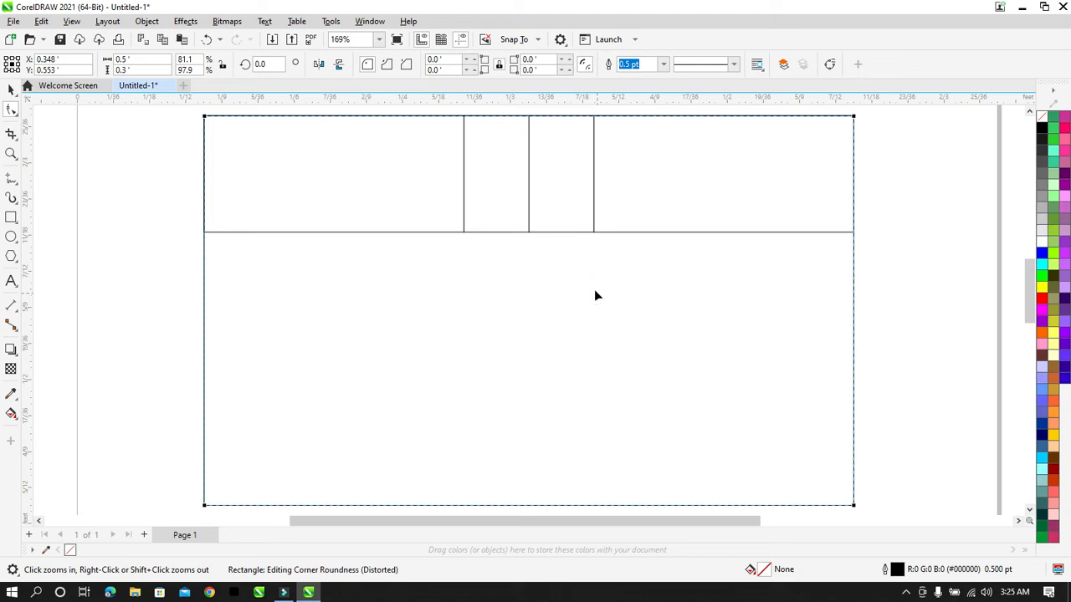
pyautogui.click(577, 186)
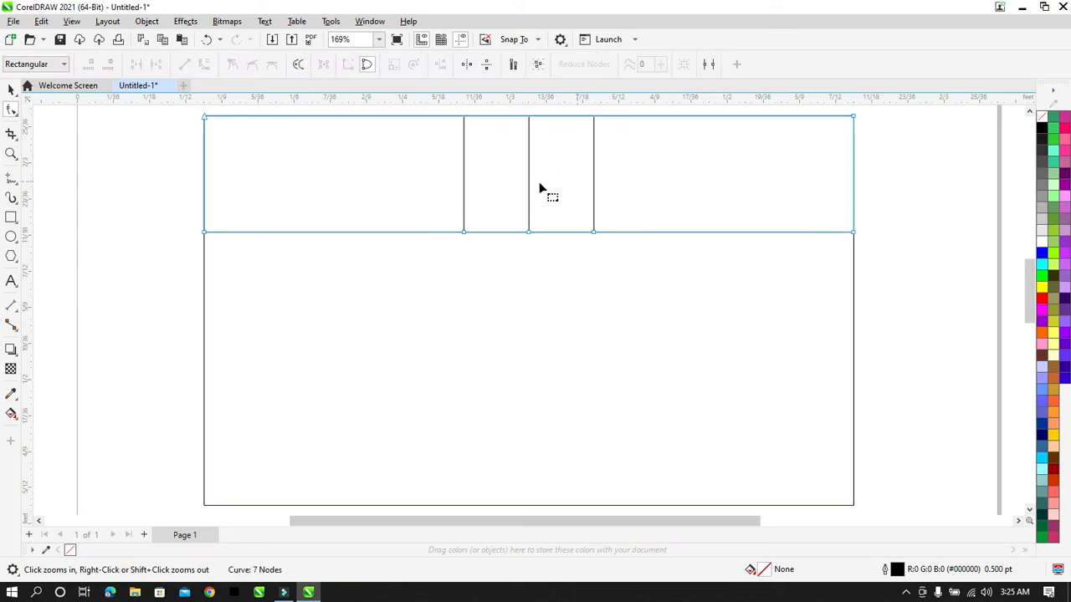
# Step: Nudge the middle bottom node up two steps and the side nodes outward to form a peak
pyautogui.click(527, 225)
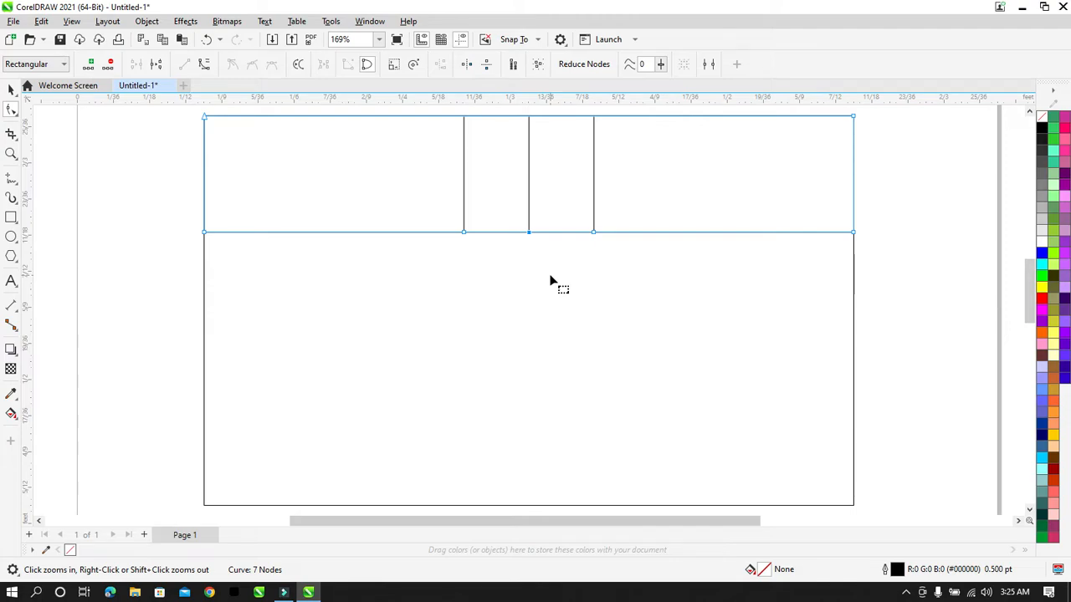
pyautogui.press('Up')
pyautogui.press('Up')
pyautogui.press('Up')
pyautogui.press('Up')
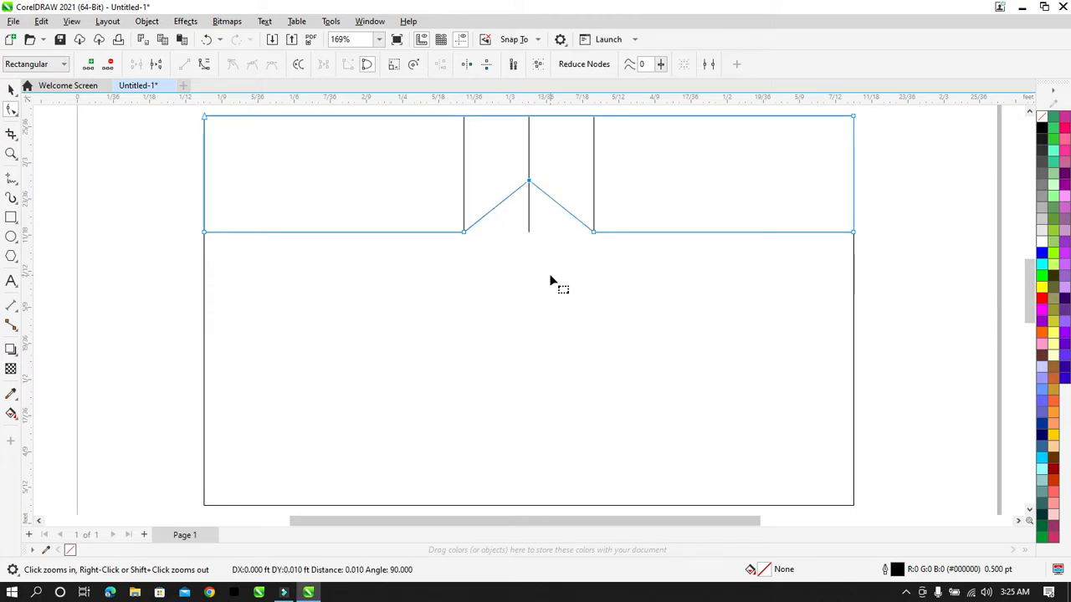
pyautogui.press('Up')
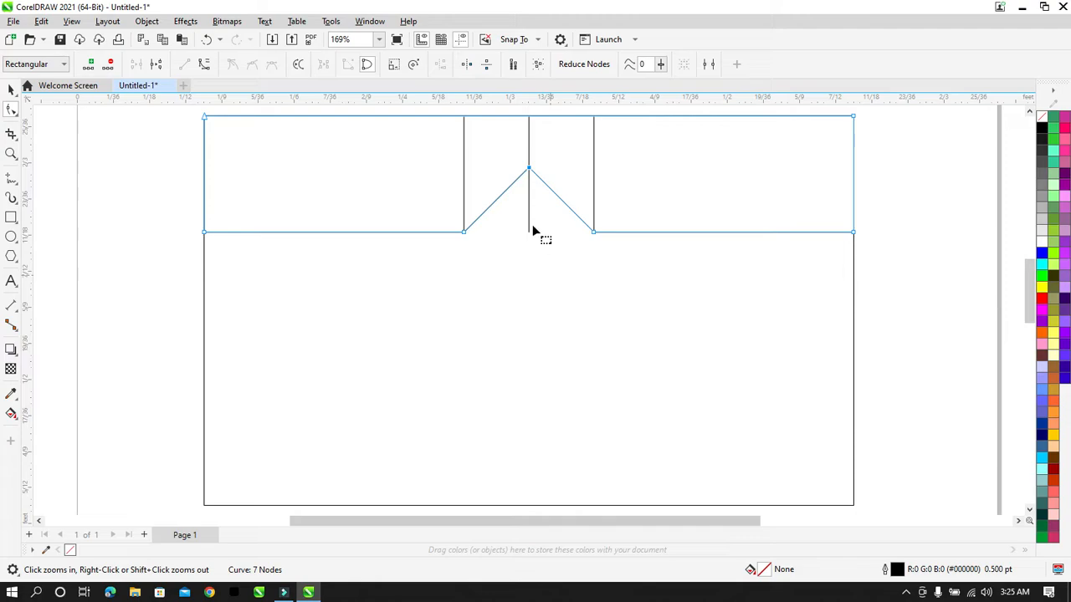
pyautogui.moveTo(487, 252); pyautogui.dragTo(435, 225)
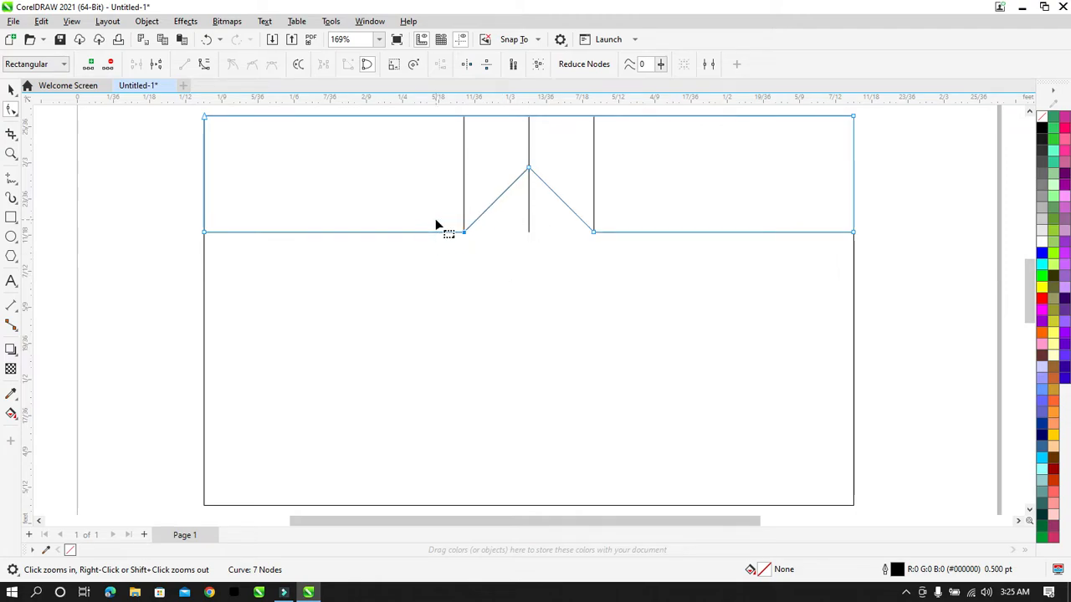
pyautogui.press('Left')
pyautogui.press('Left')
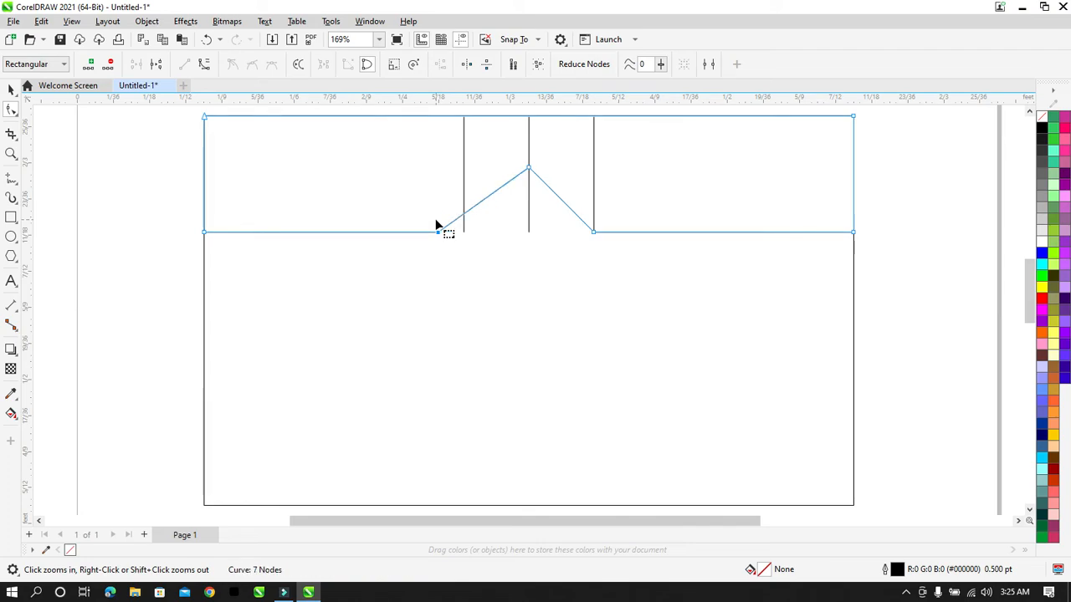
pyautogui.moveTo(589, 252); pyautogui.dragTo(621, 213)
pyautogui.press('Right')
pyautogui.press('Right')
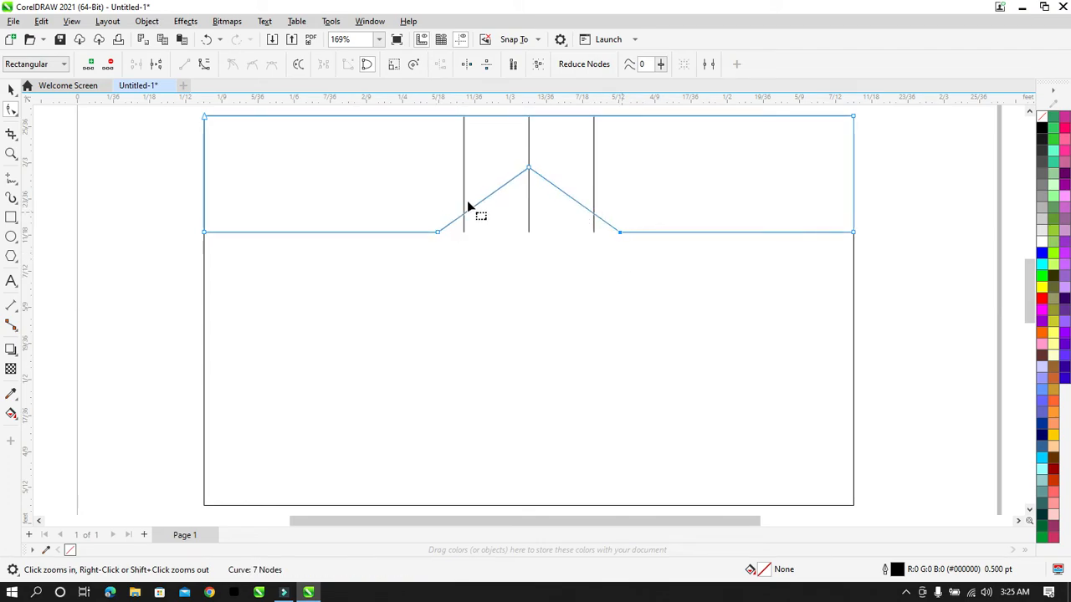
# Step: Delete the three vertical divider lines and reselect the band curve
pyautogui.click(10, 90)
pyautogui.click(98, 187)
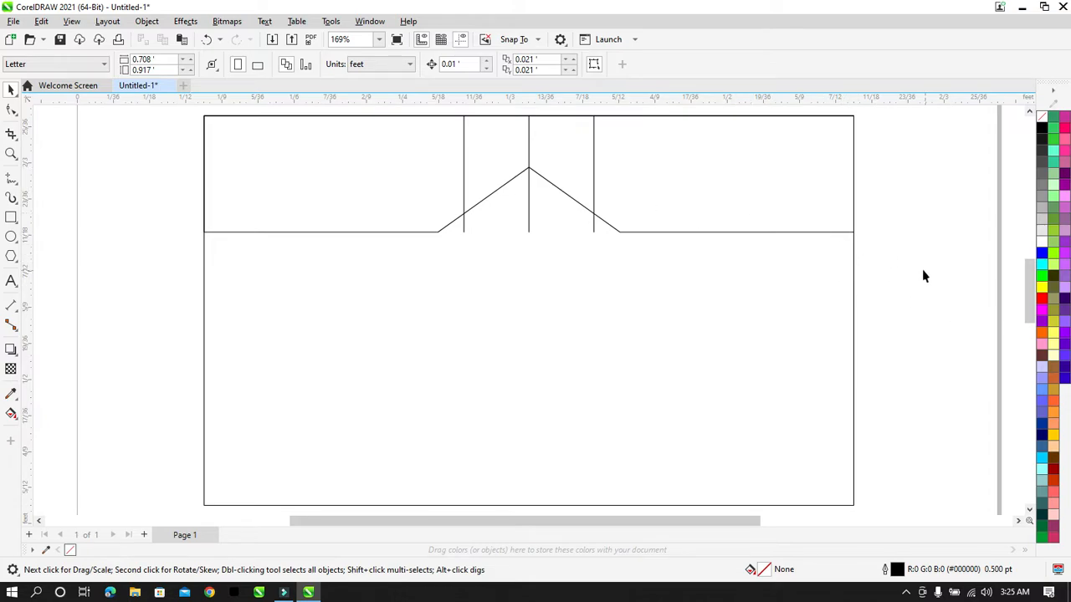
pyautogui.moveTo(923, 269); pyautogui.dragTo(417, 165)
pyautogui.press('Delete')
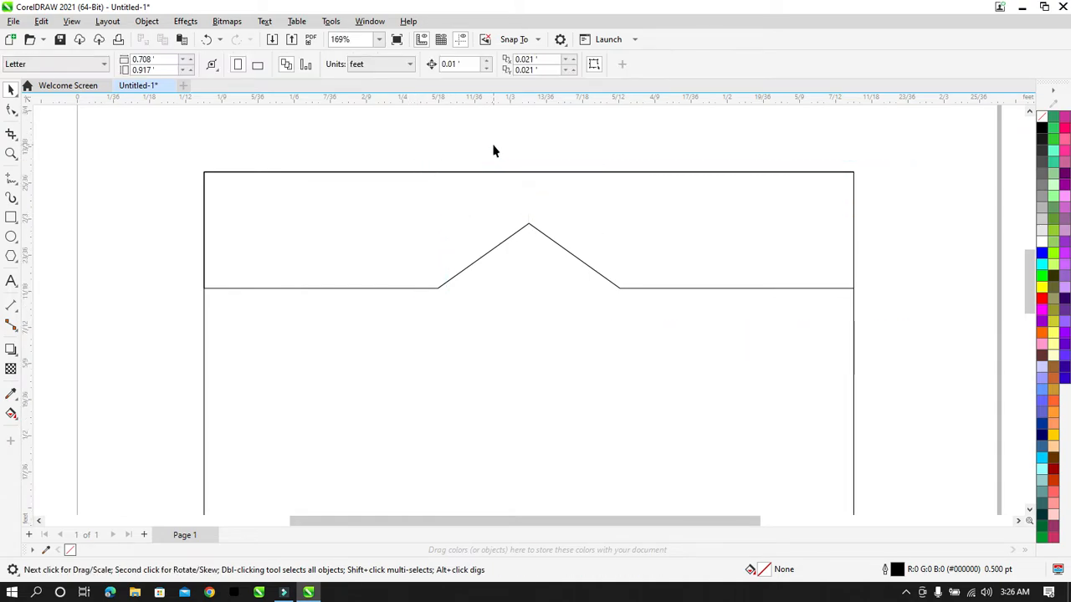
pyautogui.click(492, 147)
pyautogui.click(629, 224)
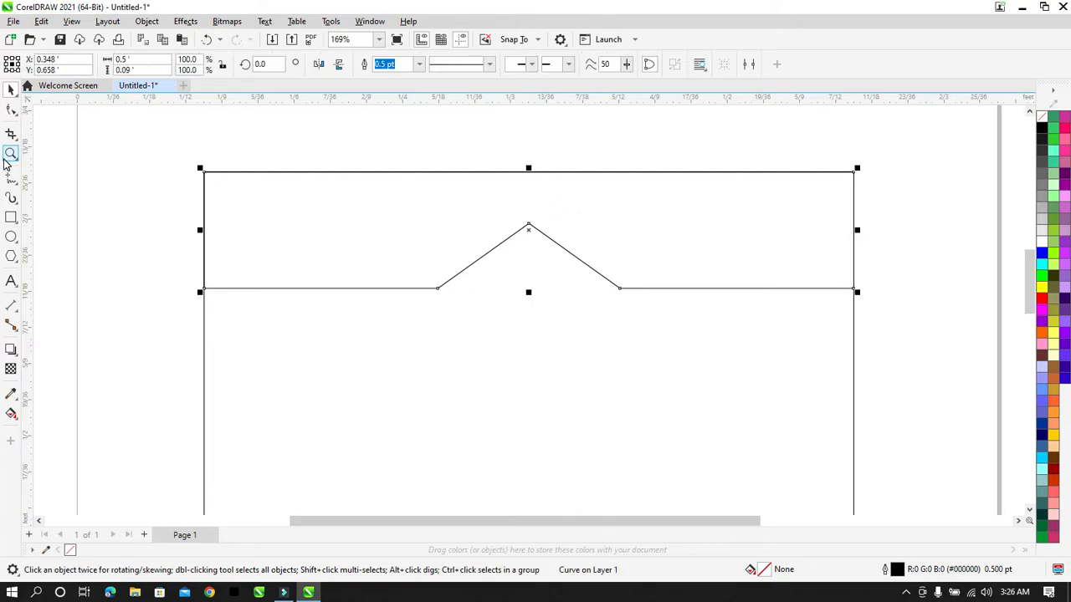
# Step: Lower all the band's bottom-edge nodes slightly with the Shape tool
pyautogui.click(12, 115)
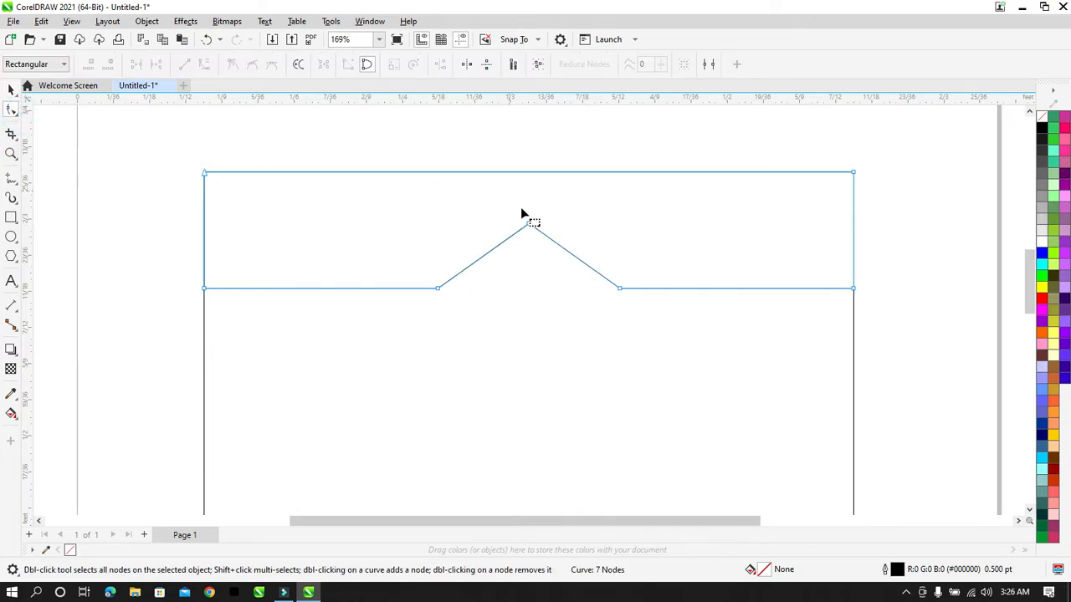
pyautogui.moveTo(522, 208); pyautogui.dragTo(563, 251)
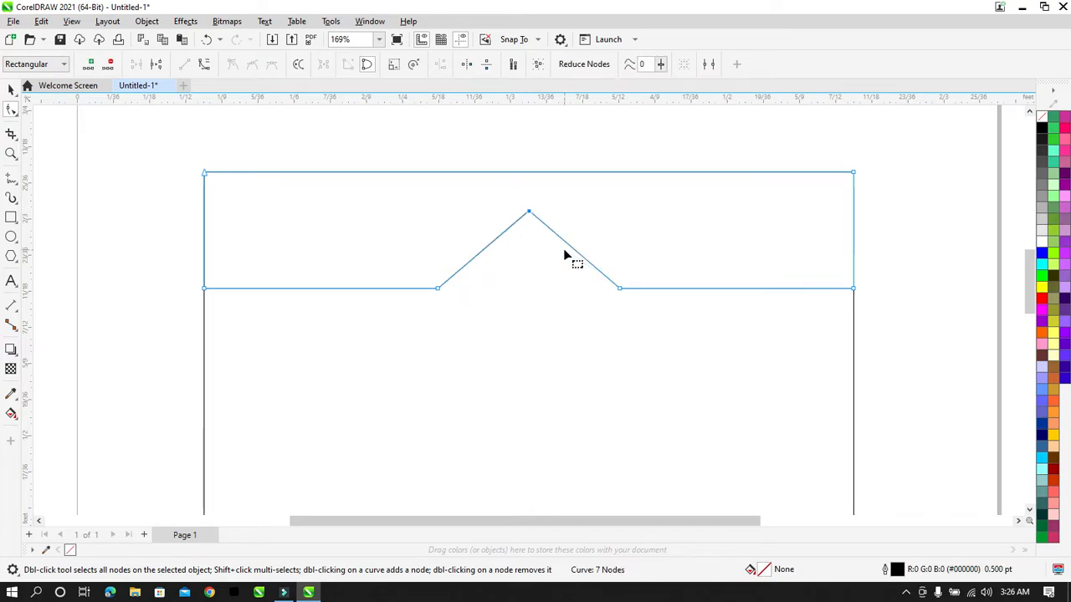
pyautogui.moveTo(460, 295); pyautogui.dragTo(509, 310)
pyautogui.moveTo(165, 251); pyautogui.dragTo(866, 345)
pyautogui.press('Down')
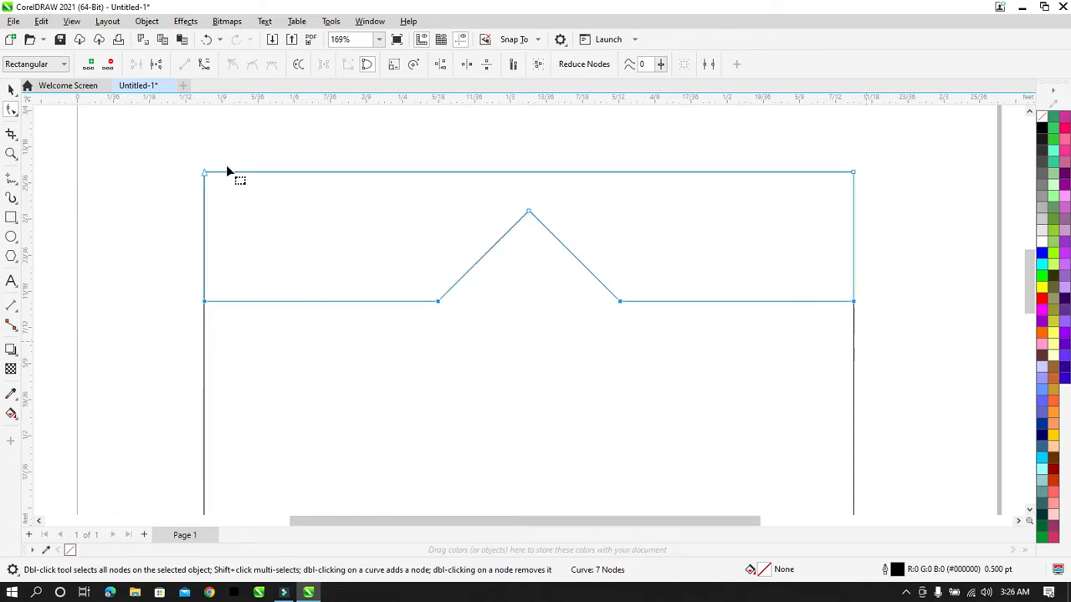
# Step: Select the finished notched band shape with the Pick tool
pyautogui.click(11, 89)
pyautogui.scroll(-1, 223, 153)
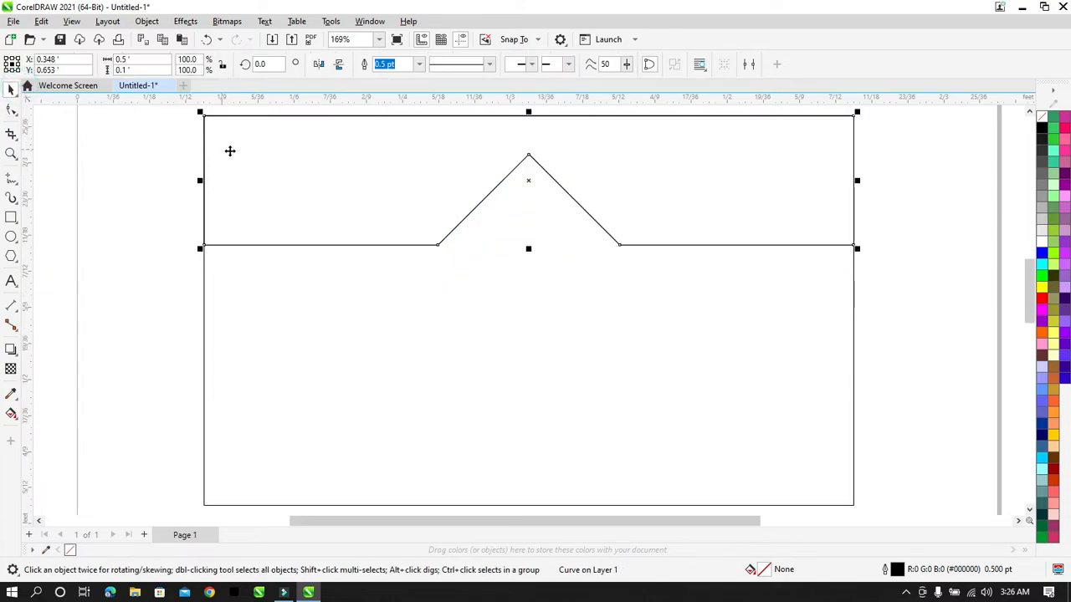
pyautogui.click(884, 217)
pyautogui.click(718, 179)
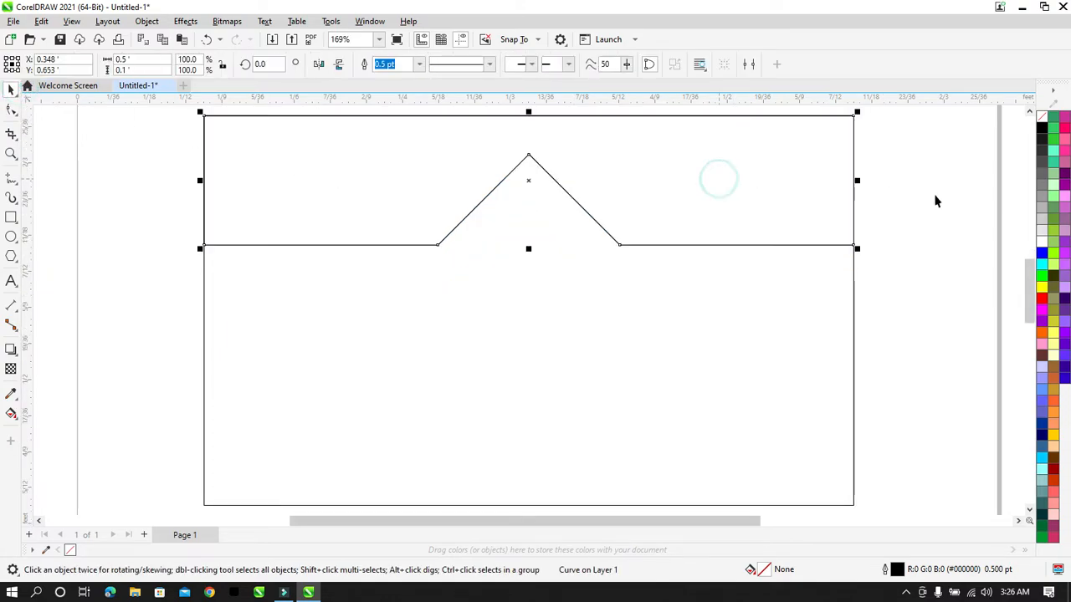
pyautogui.click(949, 226)
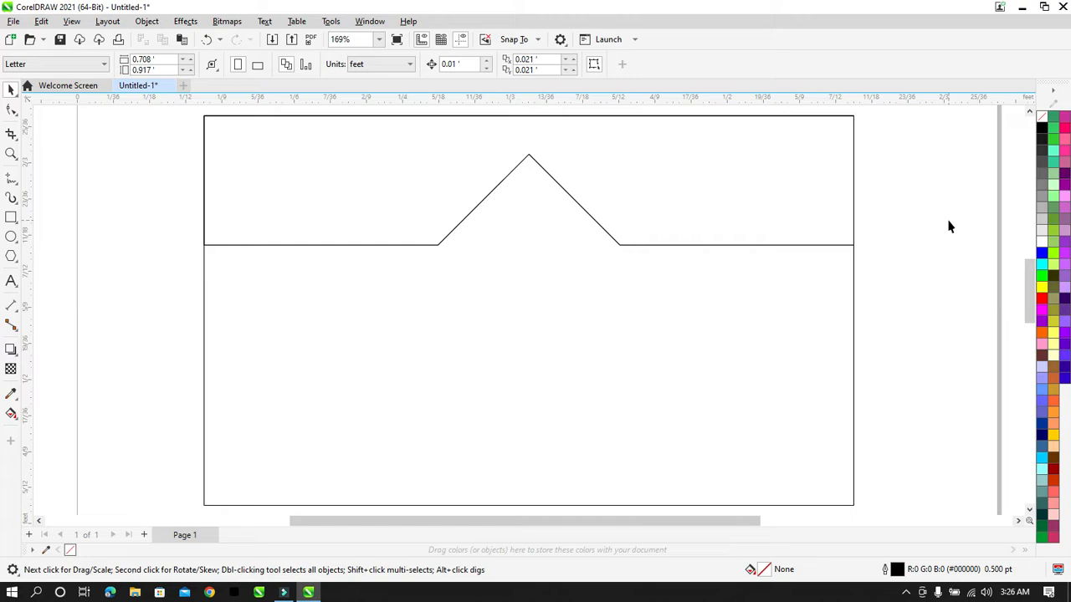
pyautogui.click(728, 195)
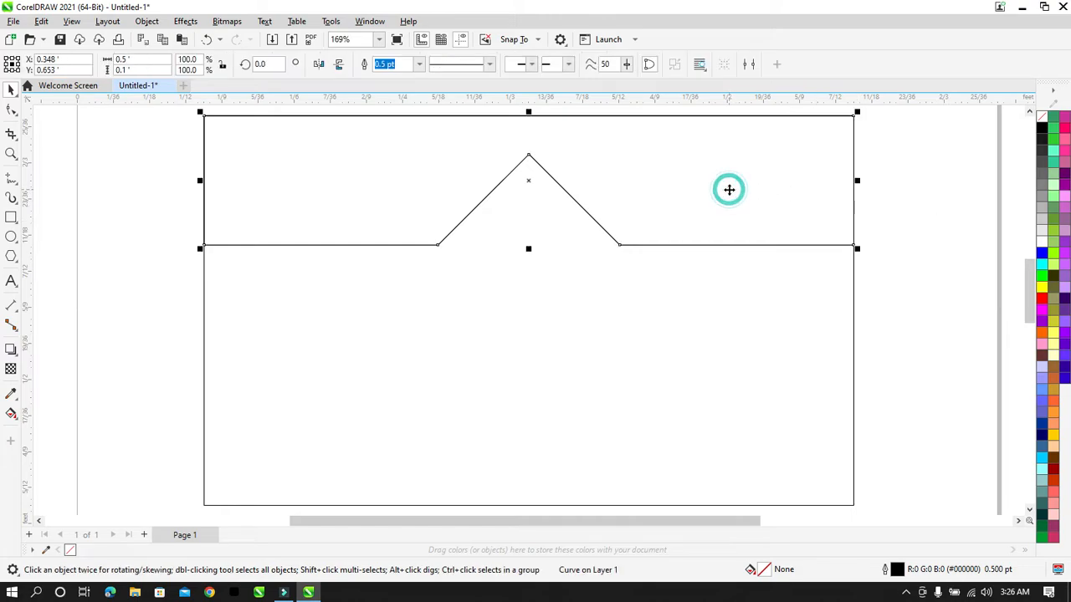
# Step: Fill the notched top band with solid blue and turn it into a blue-to-white fountain fill
pyautogui.click(1043, 255)
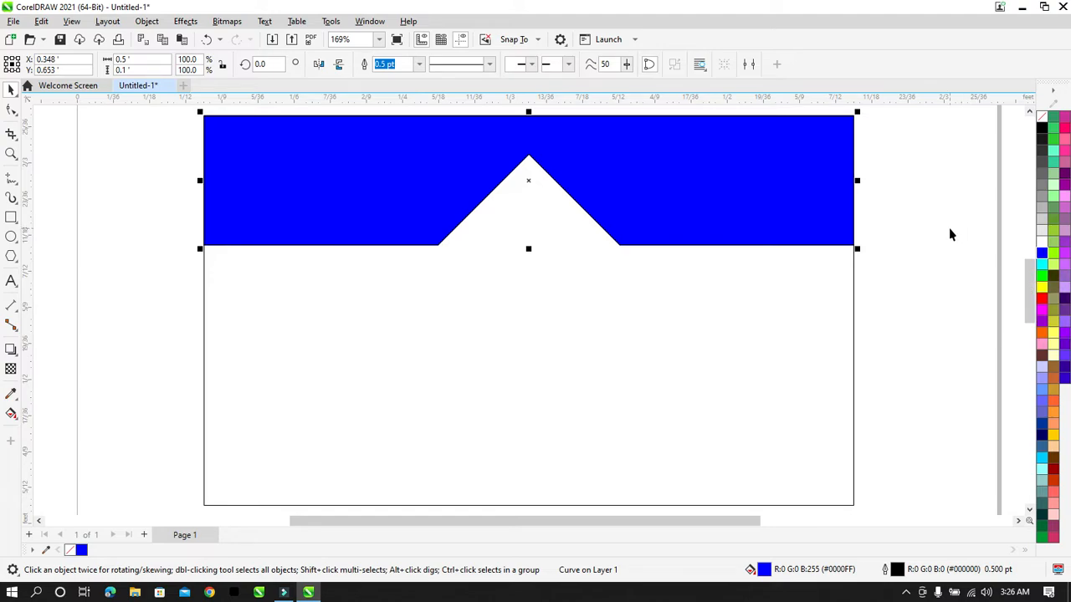
pyautogui.press('F11')
pyautogui.moveTo(664, 109); pyautogui.dragTo(1070, 114)
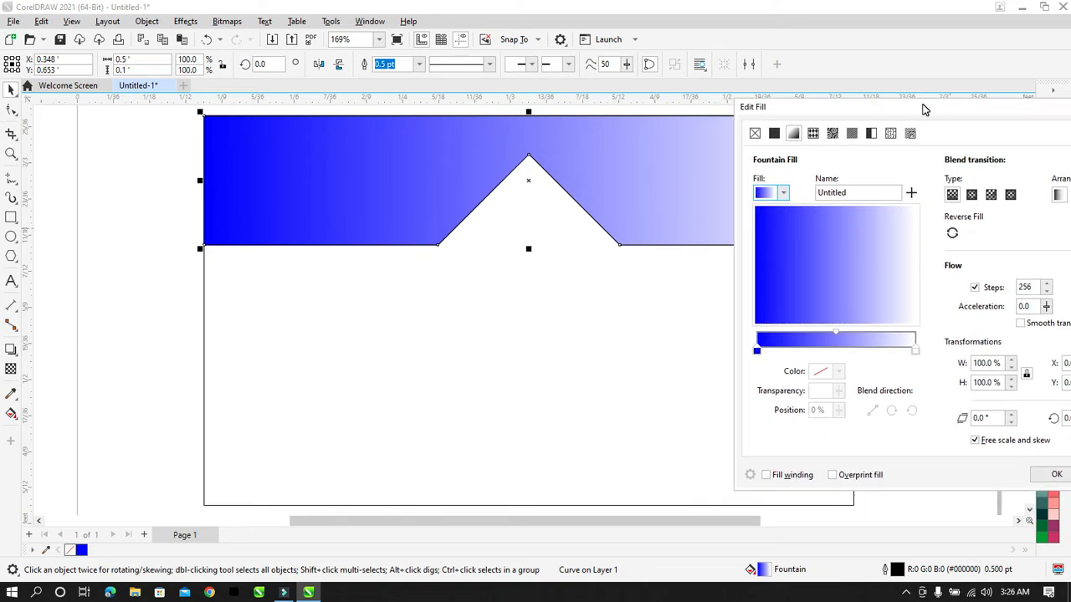
pyautogui.moveTo(889, 114); pyautogui.dragTo(813, 117)
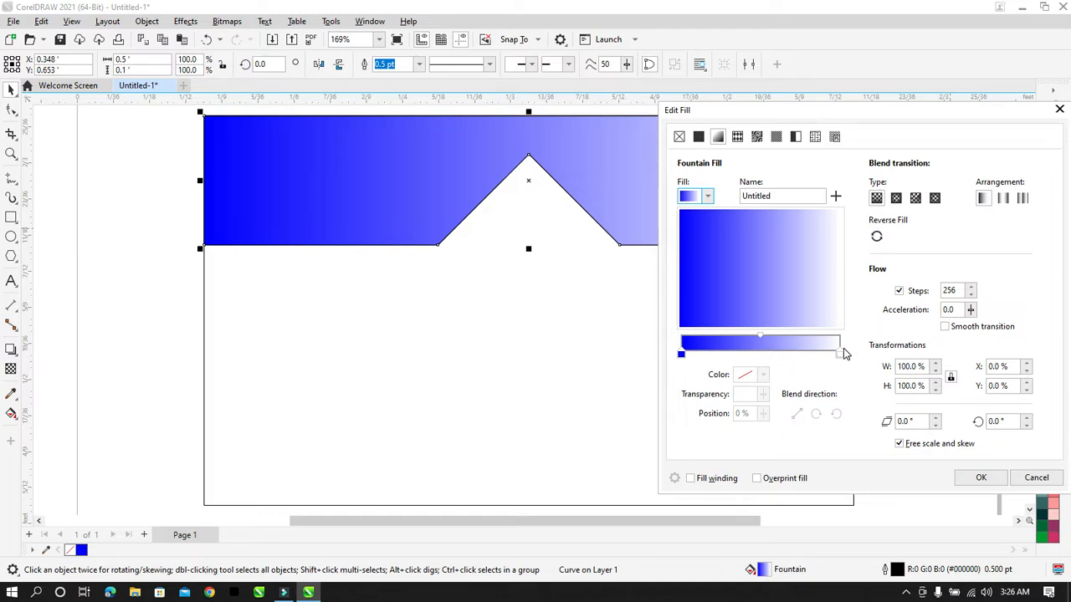
# Step: Inspect the gradient's colour nodes, keeping the start node blue and selecting the white end node
pyautogui.click(682, 354)
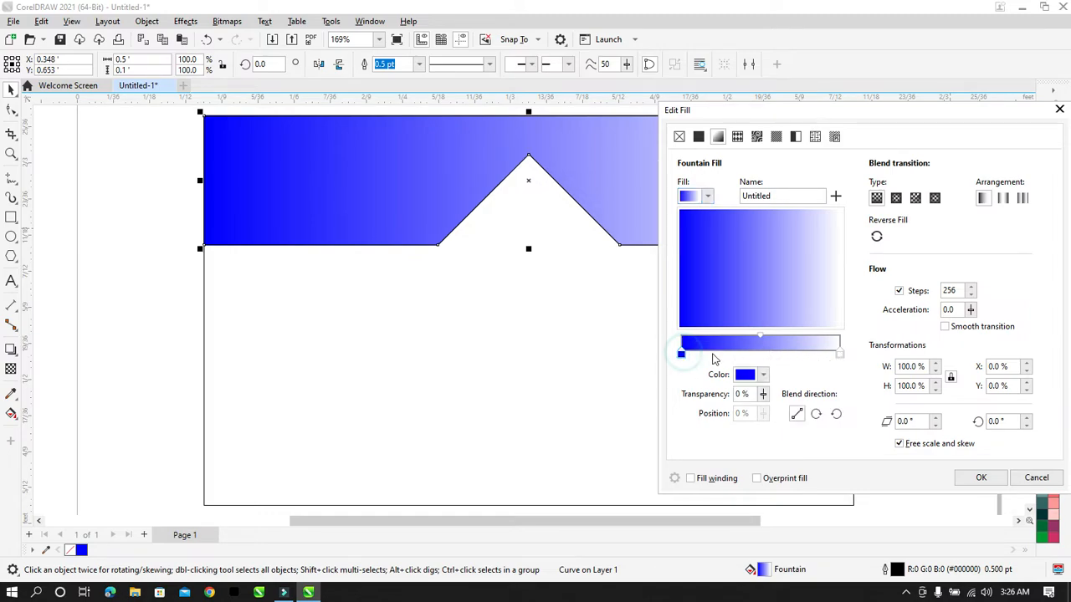
pyautogui.click(765, 375)
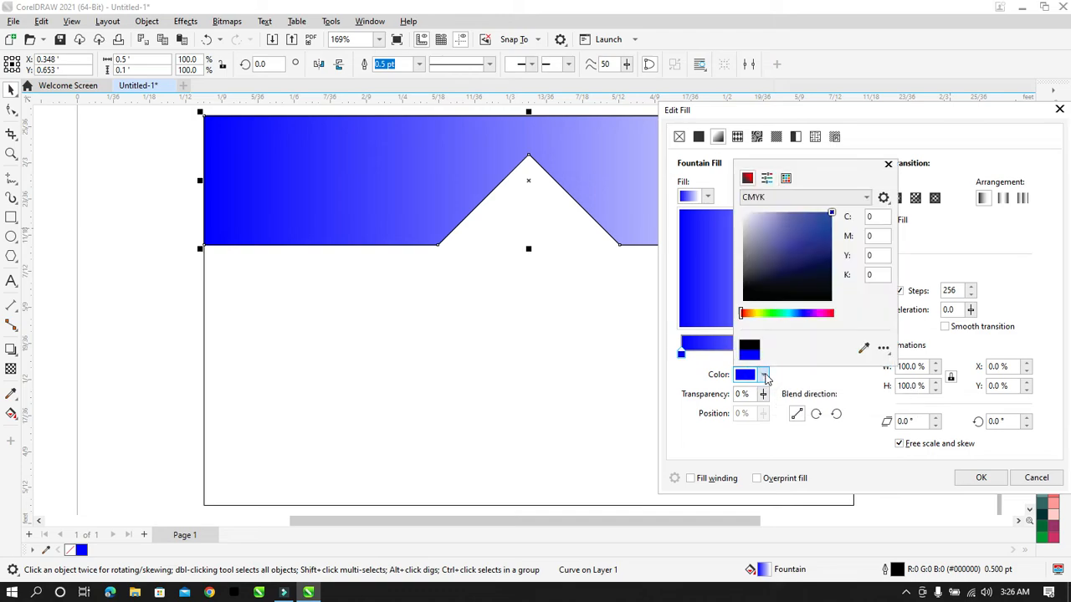
pyautogui.click(712, 366)
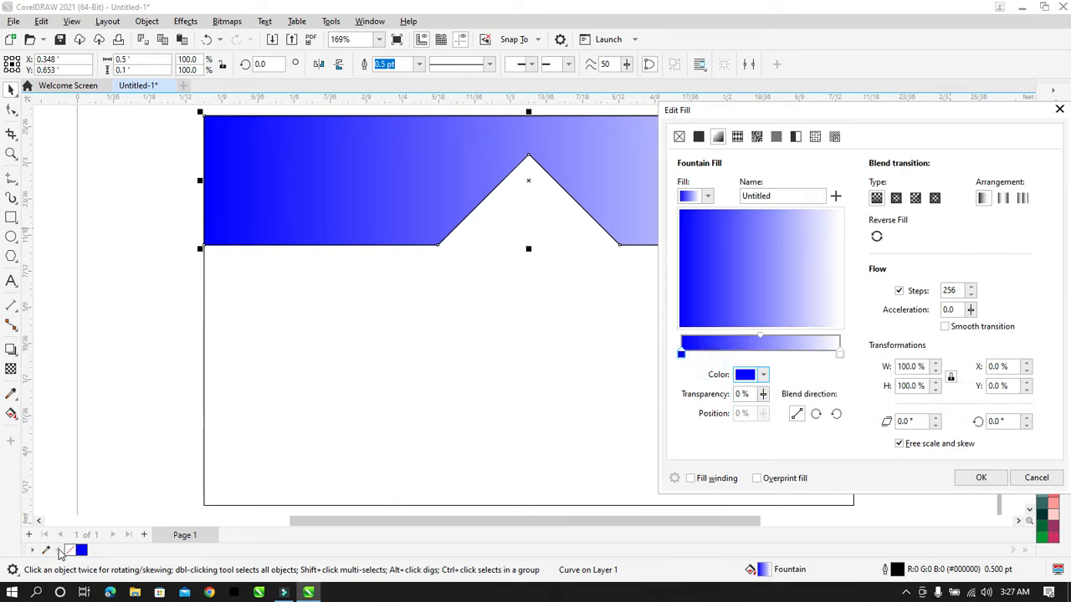
pyautogui.click(839, 352)
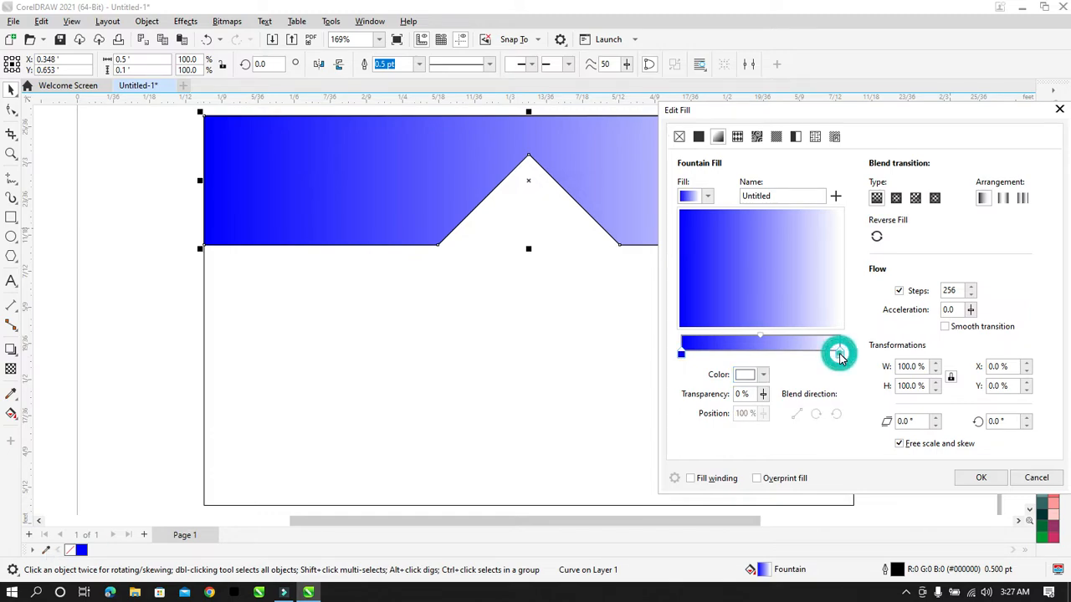
# Step: Eyedrop the blue swatch into the gradient's end node and lighten it to #1818F5
pyautogui.click(762, 375)
pyautogui.click(872, 327)
pyautogui.click(83, 551)
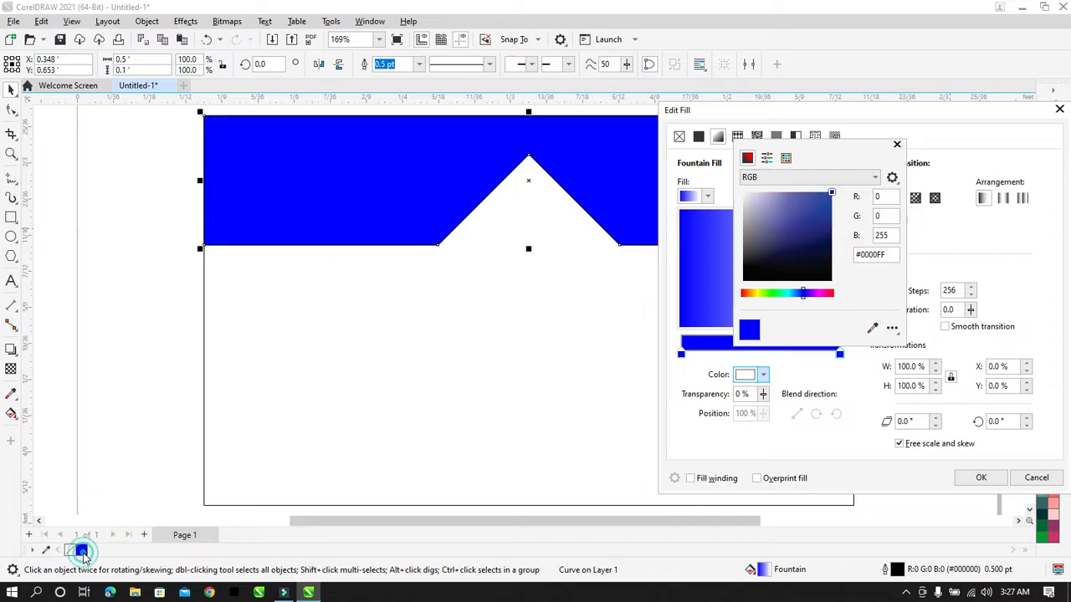
pyautogui.click(834, 365)
pyautogui.click(842, 353)
pyautogui.click(758, 374)
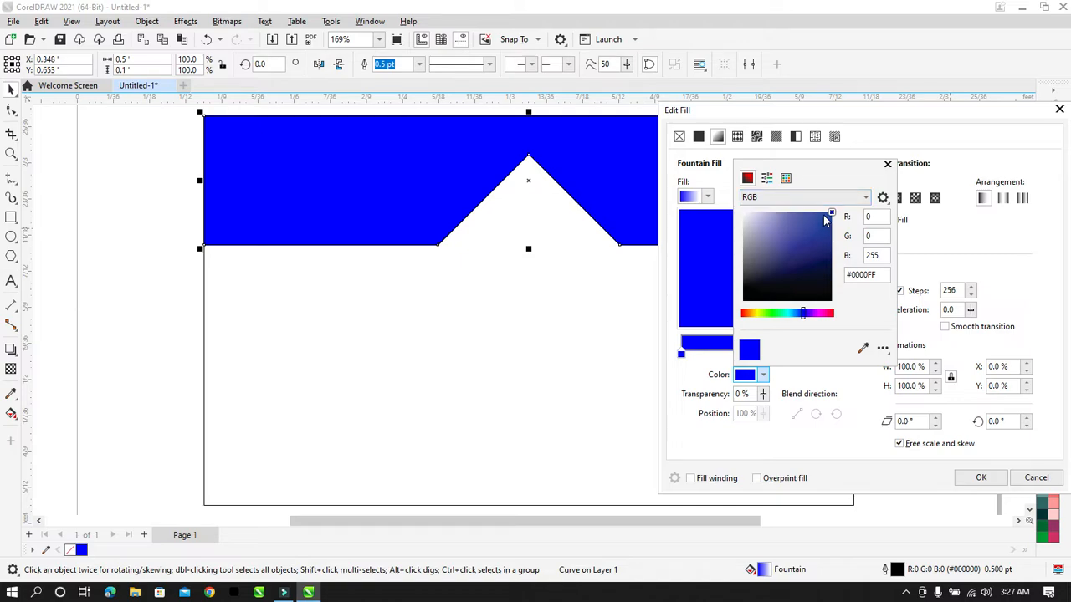
pyautogui.click(824, 219)
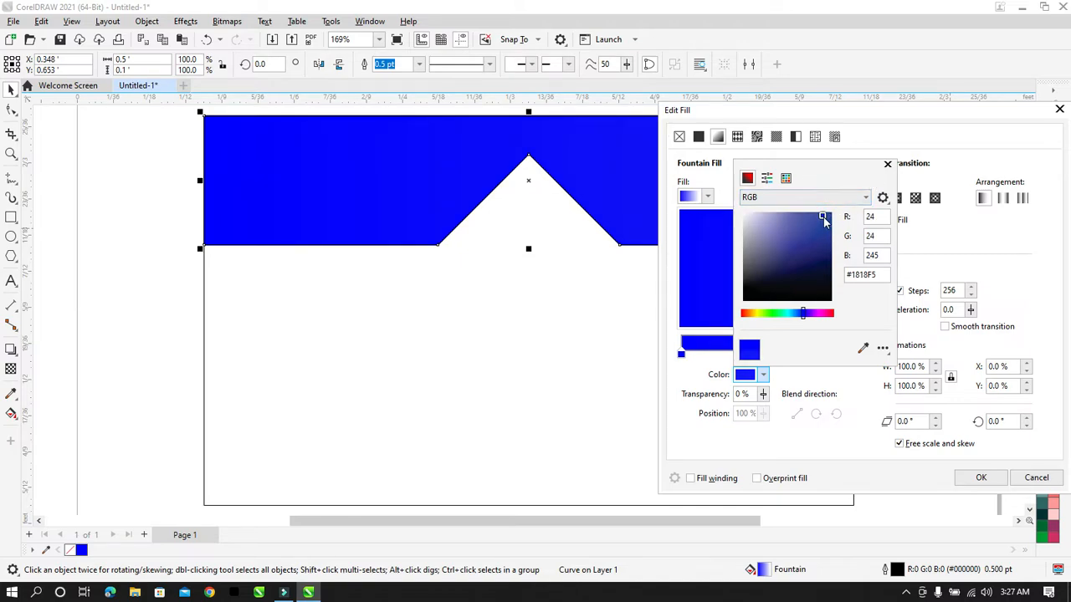
pyautogui.click(1022, 248)
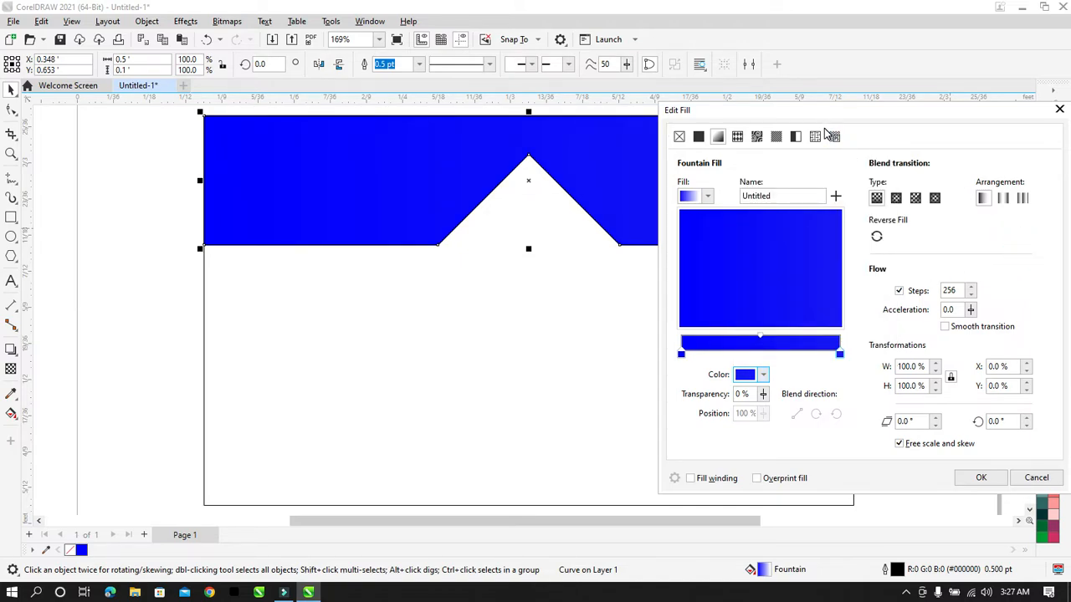
# Step: Lighten the gradient's end node further to #3030F2
pyautogui.moveTo(820, 115); pyautogui.dragTo(837, 99)
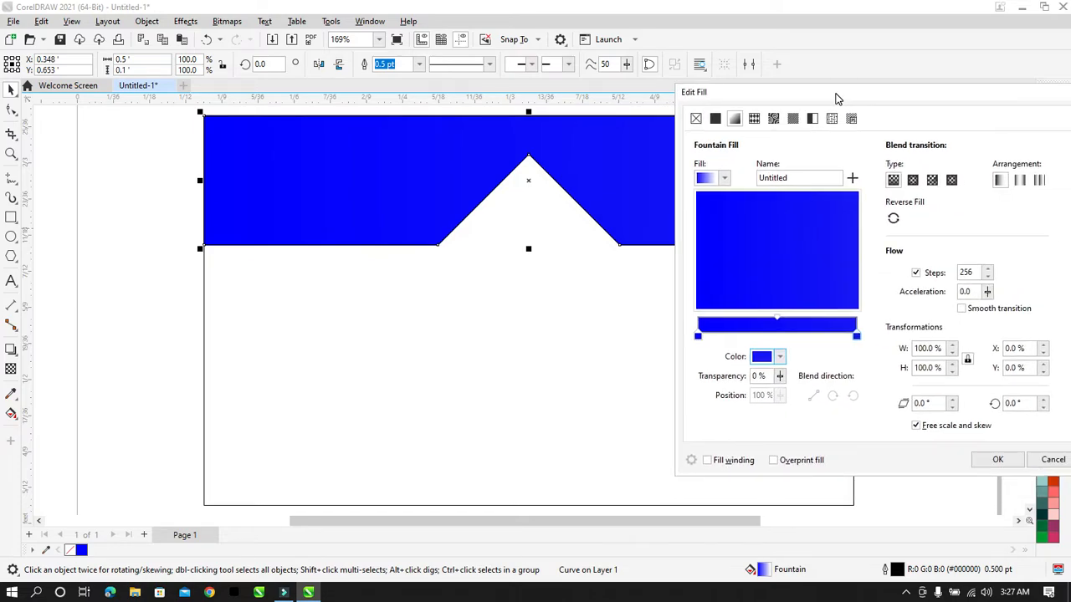
pyautogui.click(780, 358)
pyautogui.click(830, 424)
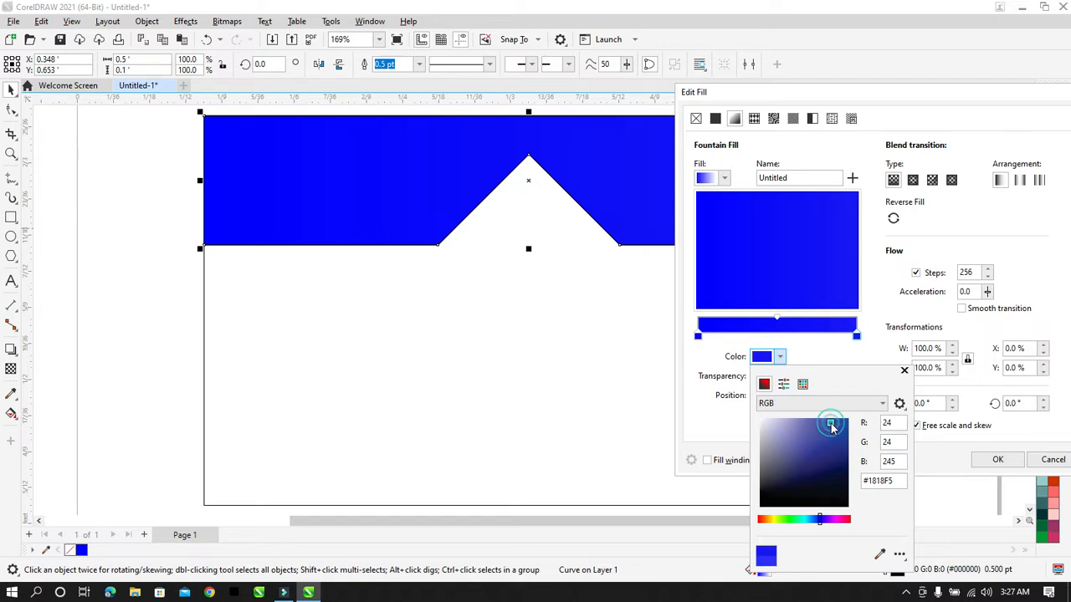
pyautogui.click(823, 88)
pyautogui.moveTo(958, 90); pyautogui.dragTo(903, 139)
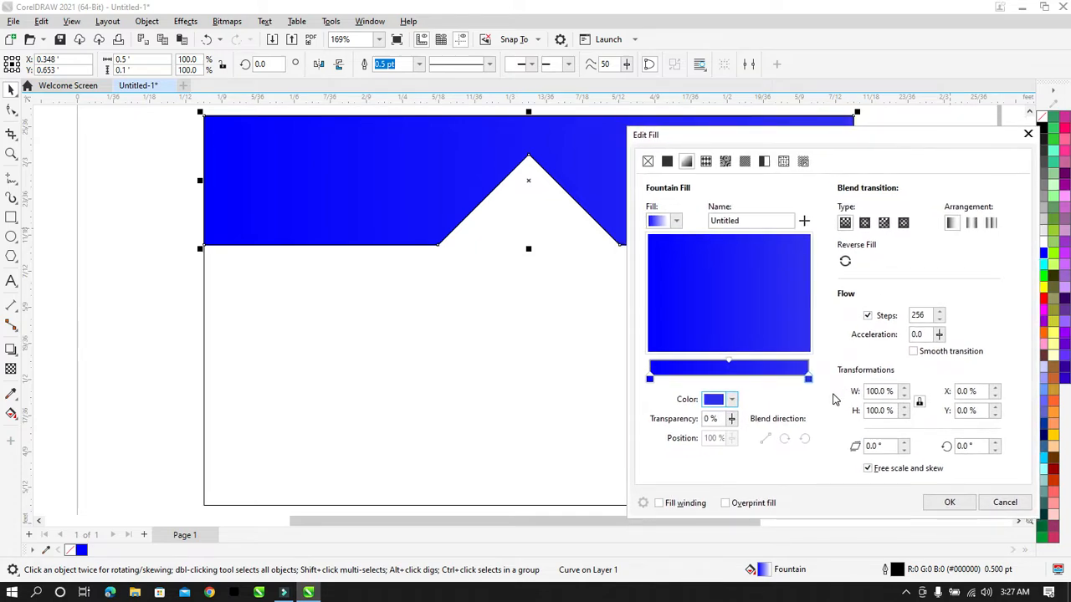
pyautogui.click(807, 377)
# Step: Lighten the gradient's end node colour to #4545FF
pyautogui.click(732, 400)
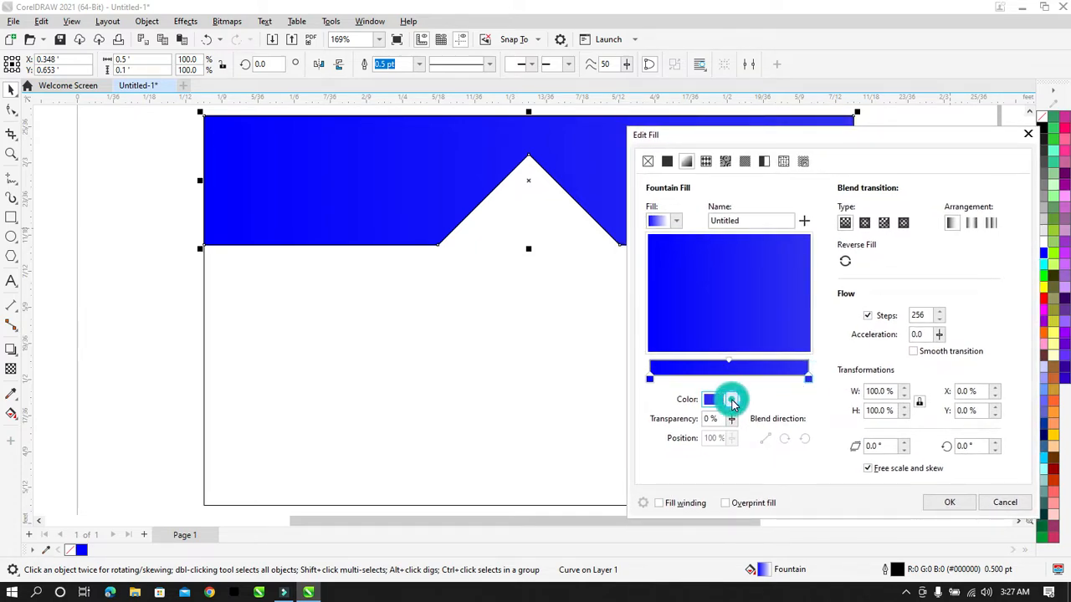
pyautogui.moveTo(781, 243); pyautogui.dragTo(775, 237)
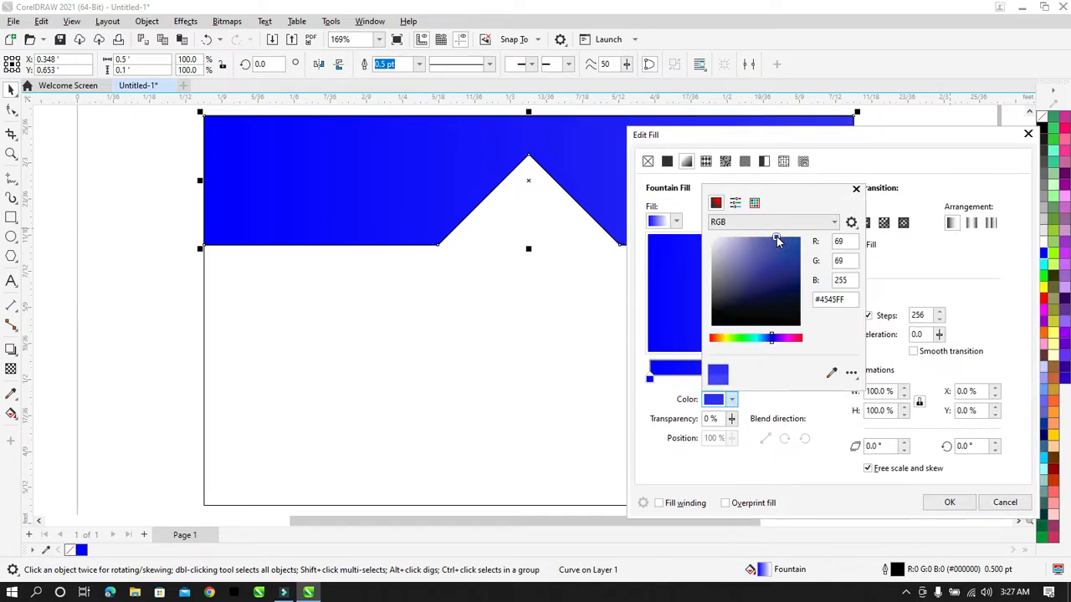
pyautogui.click(880, 178)
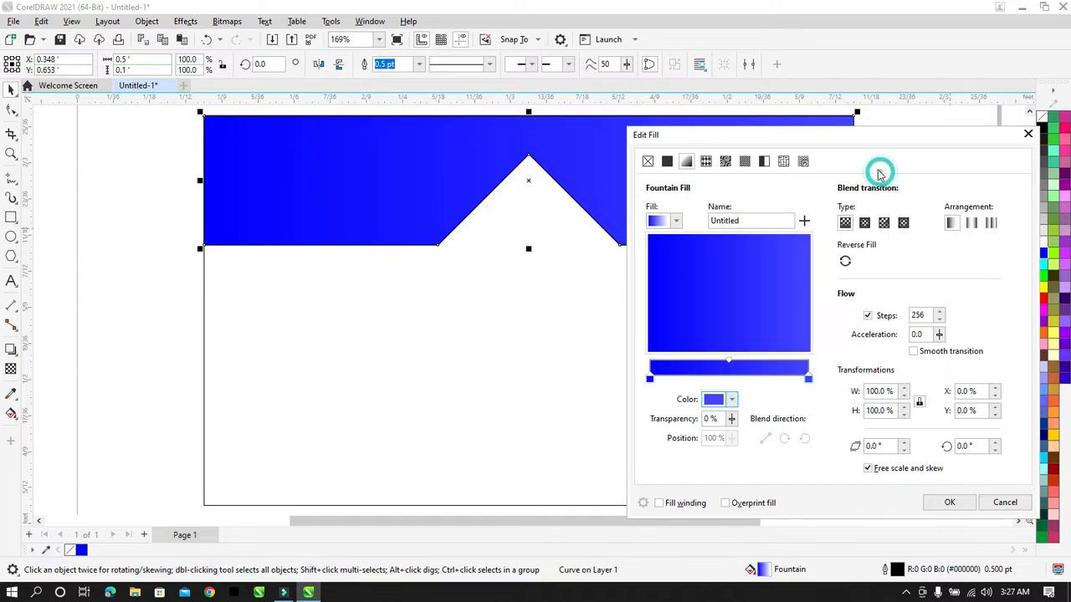
pyautogui.moveTo(817, 134)
pyautogui.mouseDown()
pyautogui.moveTo(987, 119)
pyautogui.moveTo(1066, 199)
pyautogui.moveTo(913, 117)
pyautogui.moveTo(803, 129)
pyautogui.mouseUp()
# Step: Rotate the gradient to 270° and apply the fill to the band
pyautogui.moveTo(777, 243); pyautogui.dragTo(721, 303)
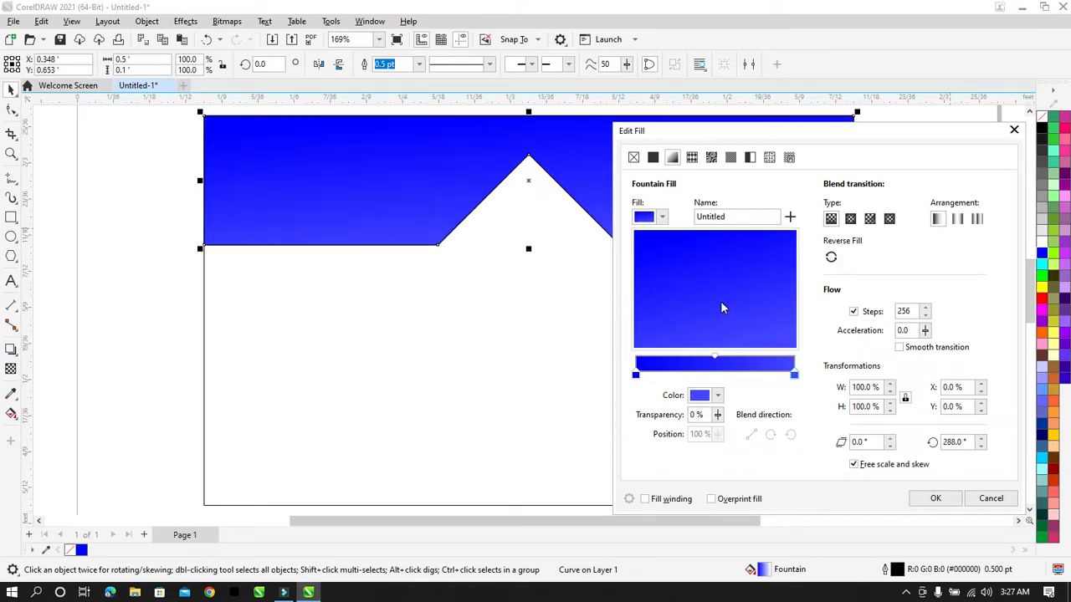
pyautogui.doubleClick(961, 441)
pyautogui.write('270')
pyautogui.press('Return')
pyautogui.click(921, 267)
pyautogui.click(773, 205)
pyautogui.click(941, 197)
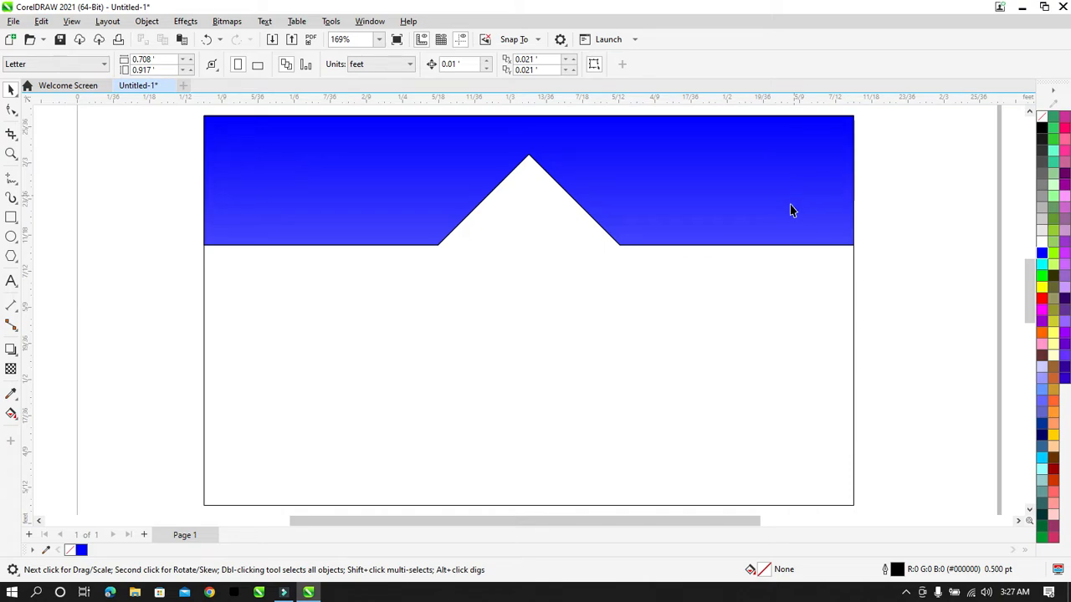
# Step: Import the Desktop file 'logo' and merge its styles into the document
pyautogui.scroll(-3, 816, 241)
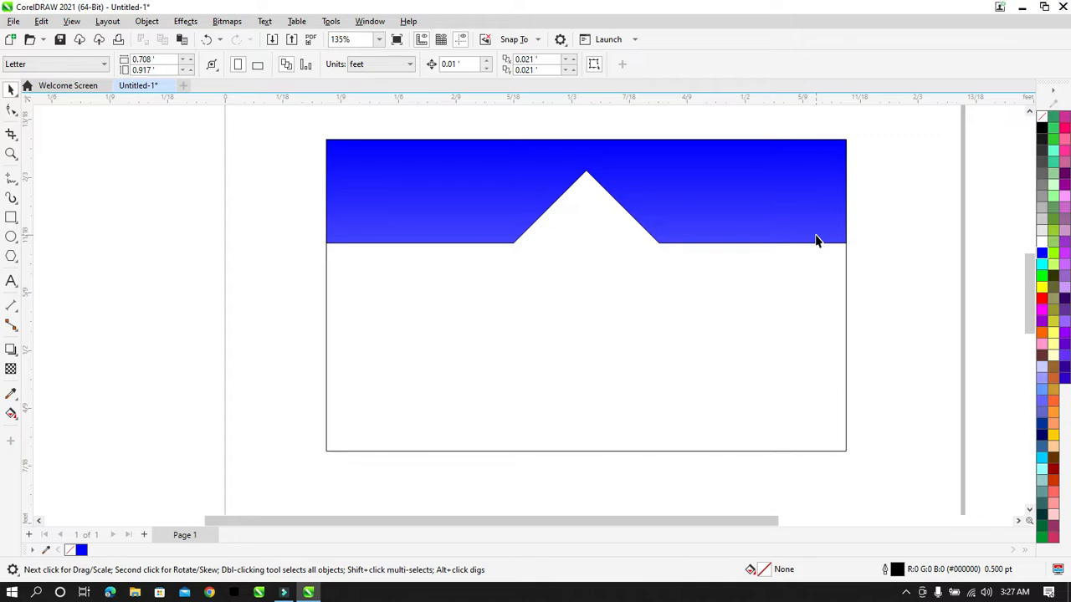
pyautogui.rightClick(319, 239)
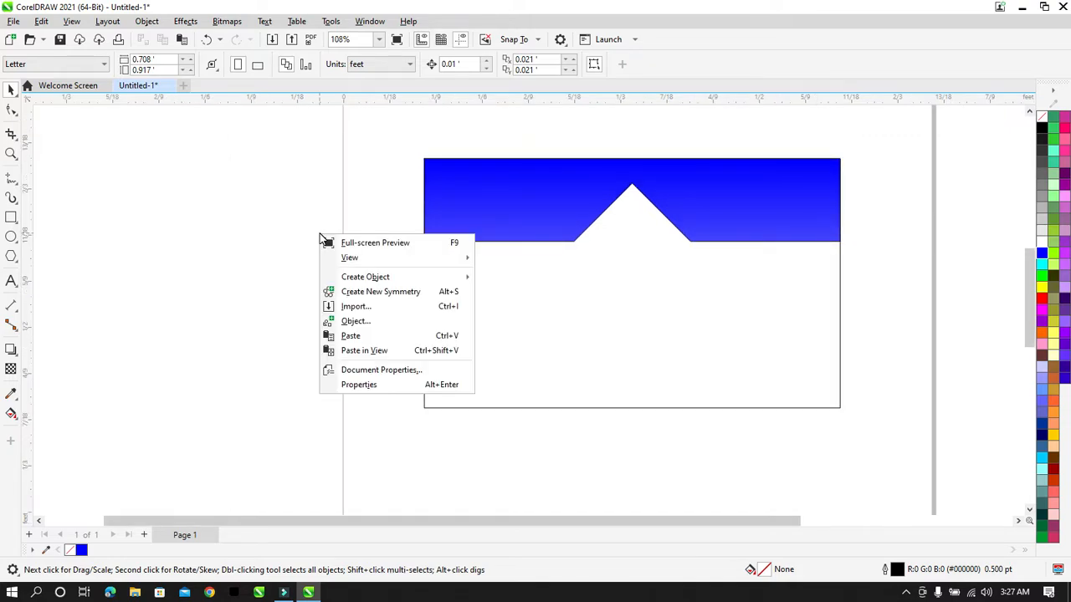
pyautogui.click(361, 312)
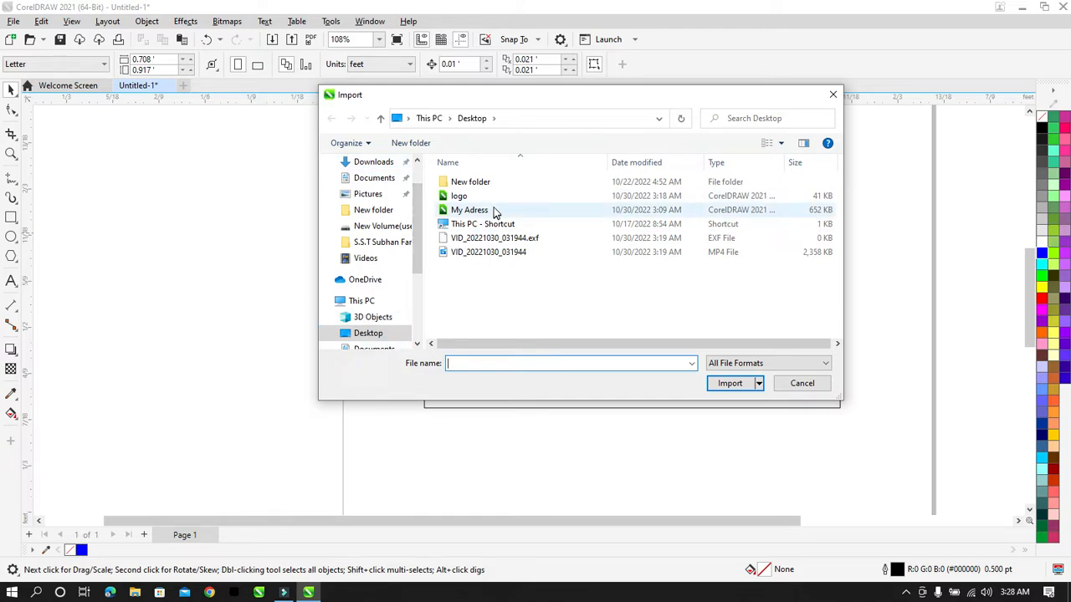
pyautogui.click(468, 195)
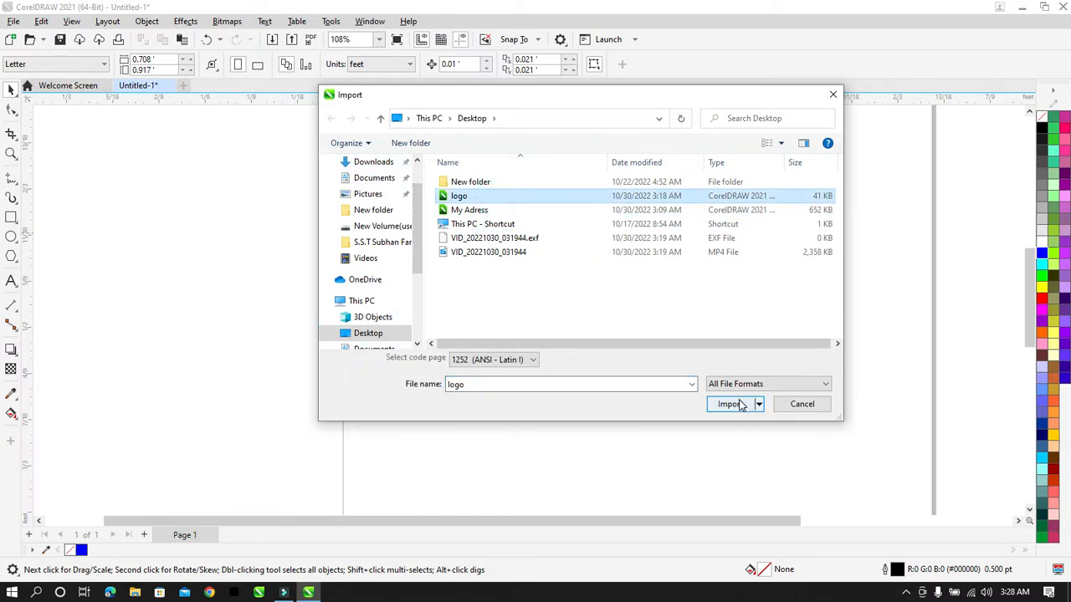
pyautogui.click(729, 404)
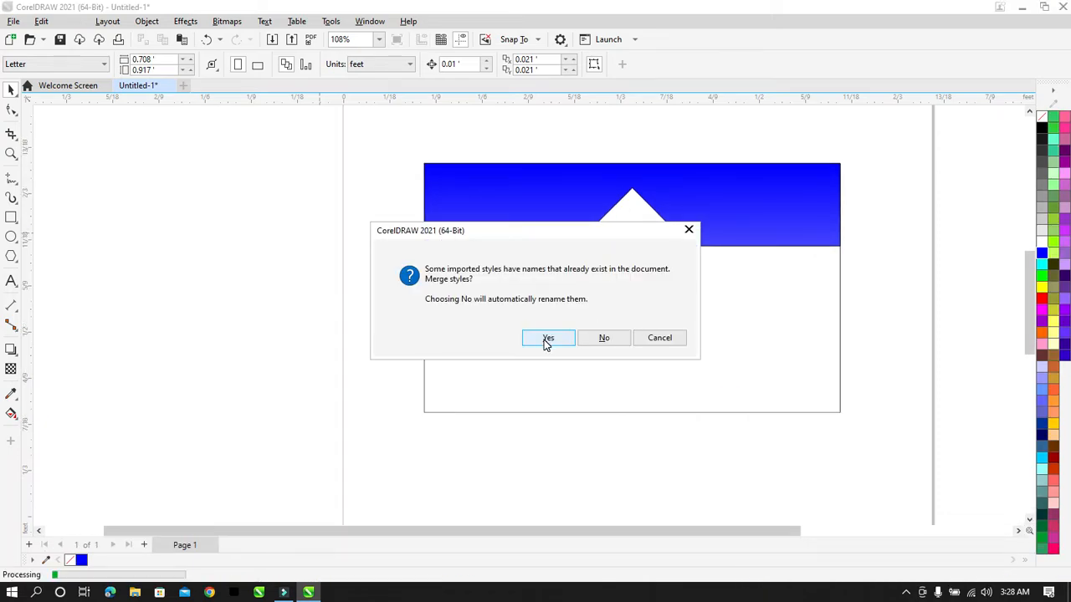
pyautogui.click(545, 340)
# Step: Place the TB logo at about half size and centre it horizontally in the band's notch
pyautogui.click(533, 308)
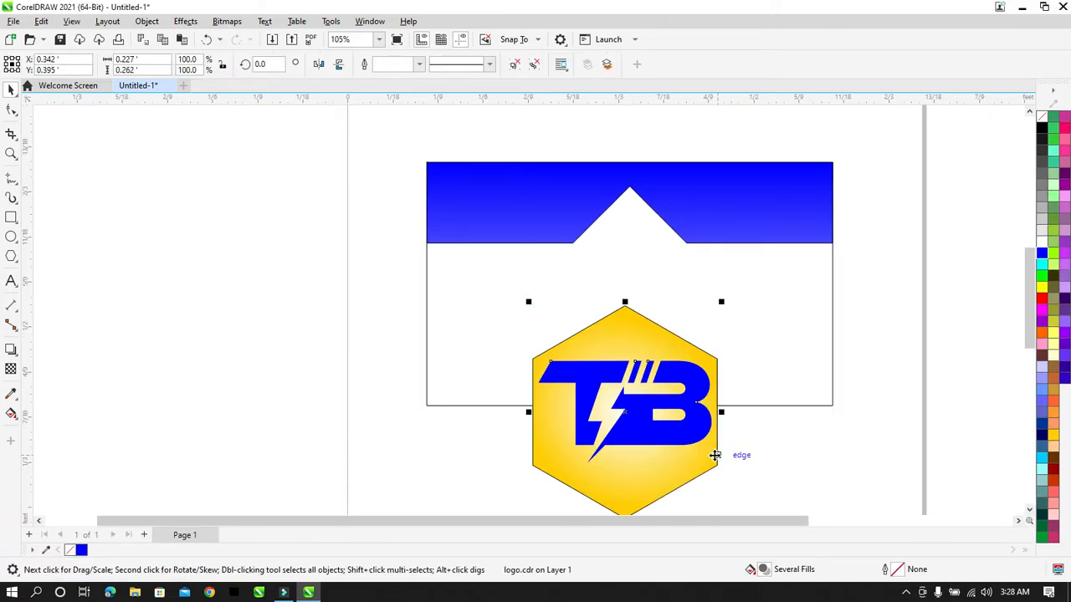
pyautogui.moveTo(721, 303); pyautogui.dragTo(627, 415)
pyautogui.moveTo(580, 439); pyautogui.dragTo(630, 211)
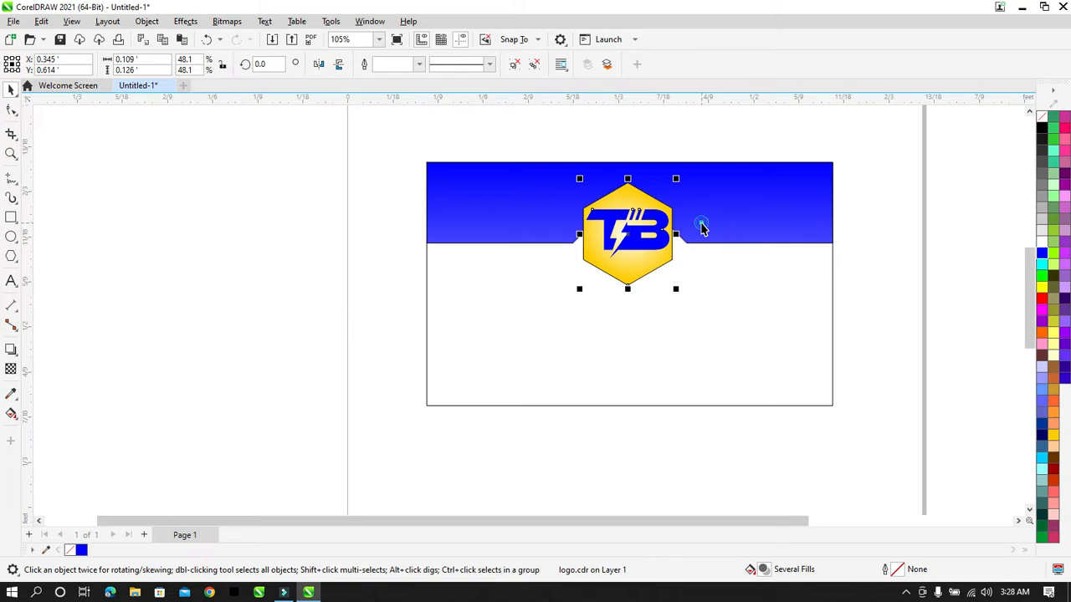
pyautogui.keyDown('shift'); pyautogui.click(700, 227); pyautogui.keyUp('shift')
pyautogui.press('c')
pyautogui.hotkey('shift', 'F4')
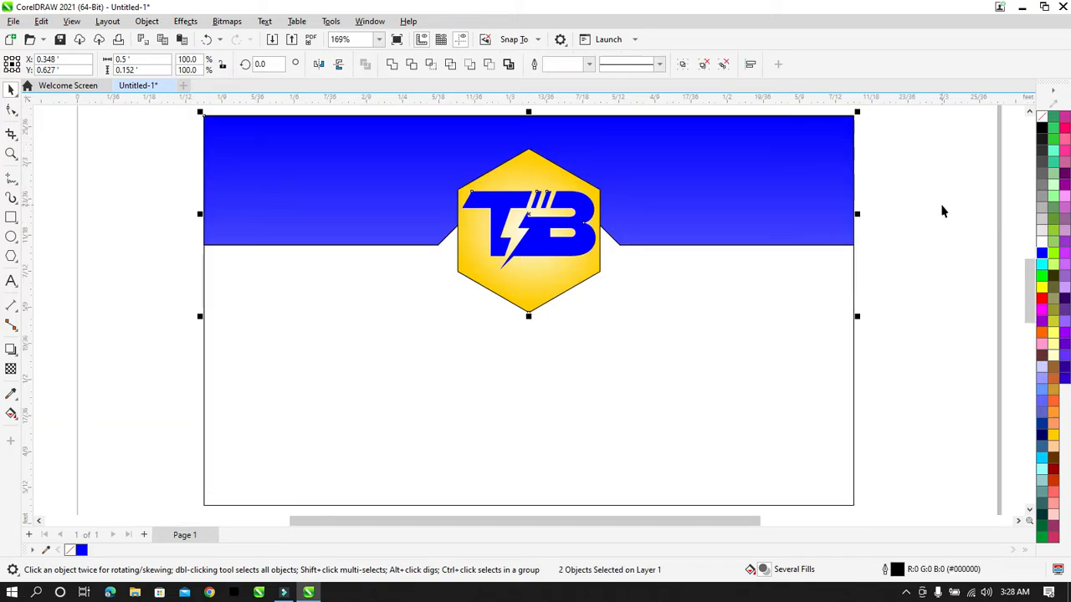
pyautogui.click(889, 232)
# Step: Resize the logo to fit the notch and re-centre it on the band
pyautogui.click(520, 205)
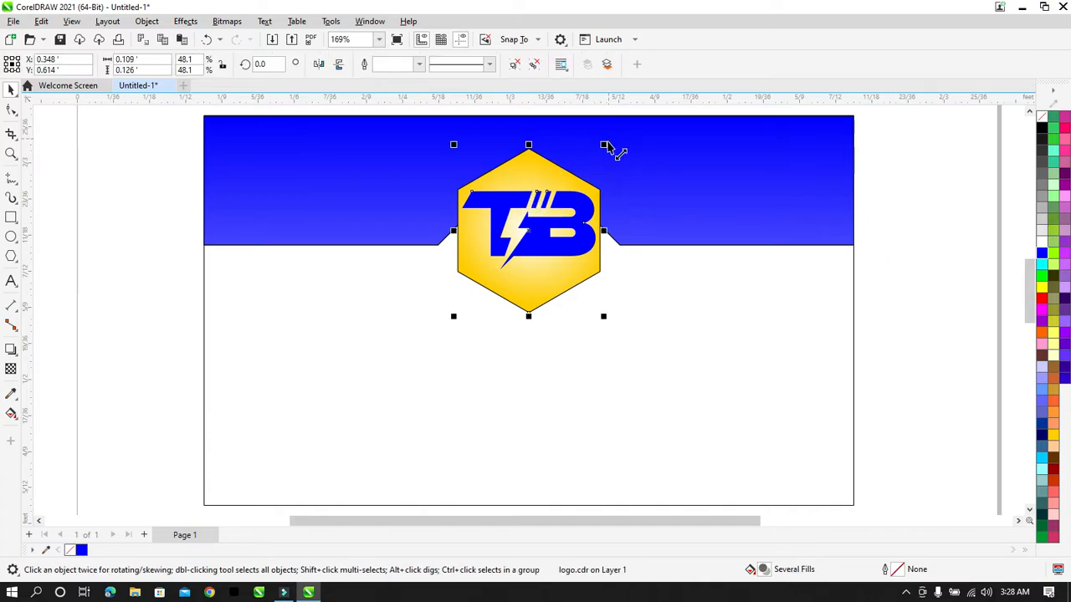
pyautogui.moveTo(606, 146); pyautogui.dragTo(566, 184)
pyautogui.moveTo(566, 273); pyautogui.dragTo(593, 295)
pyautogui.press('Up')
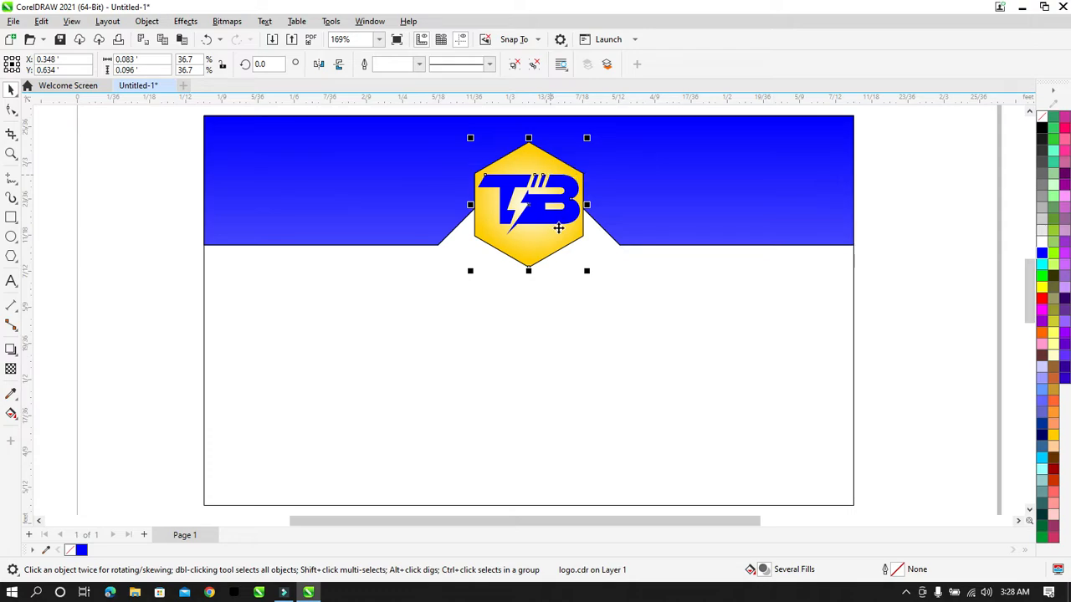
pyautogui.moveTo(584, 278); pyautogui.dragTo(601, 294)
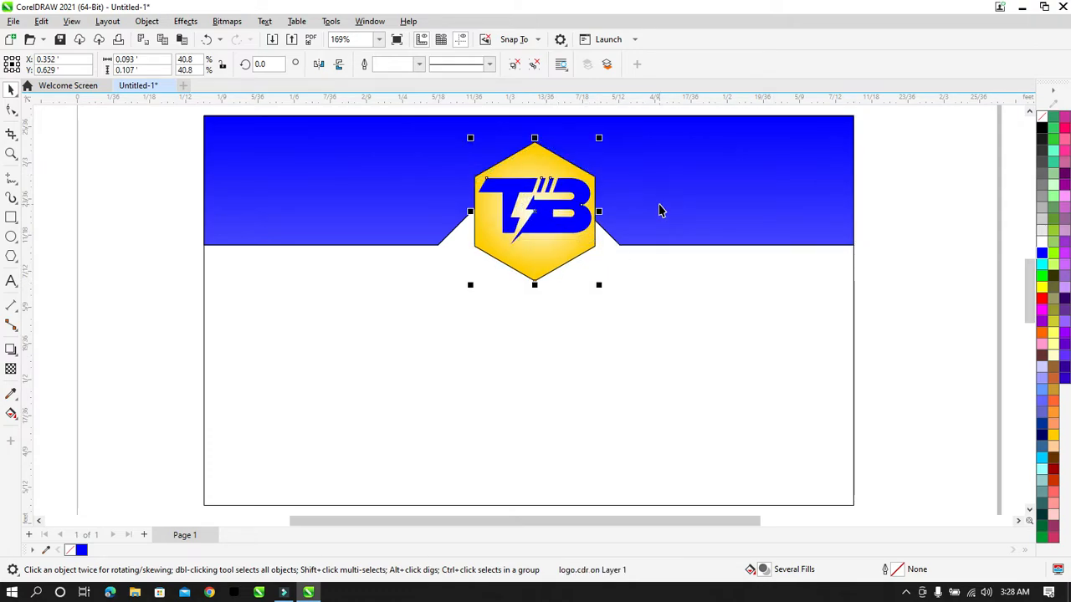
pyautogui.keyDown('shift'); pyautogui.click(659, 206); pyautogui.keyUp('shift')
pyautogui.press('c')
pyautogui.click(910, 217)
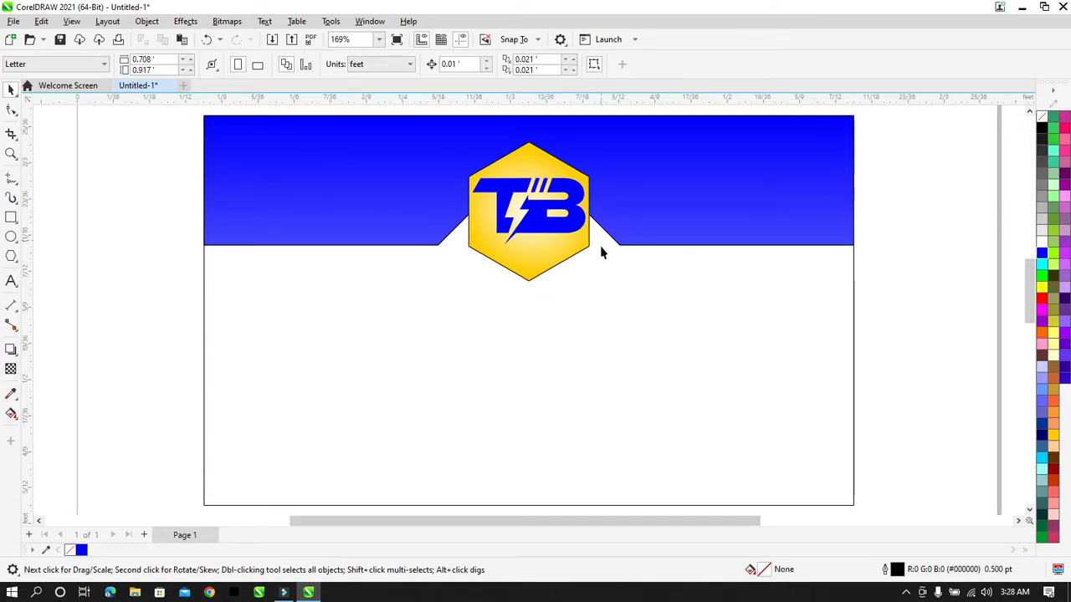
# Step: Enlarge the logo slightly once more and re-centre it horizontally on the band
pyautogui.click(552, 218)
pyautogui.press('Up')
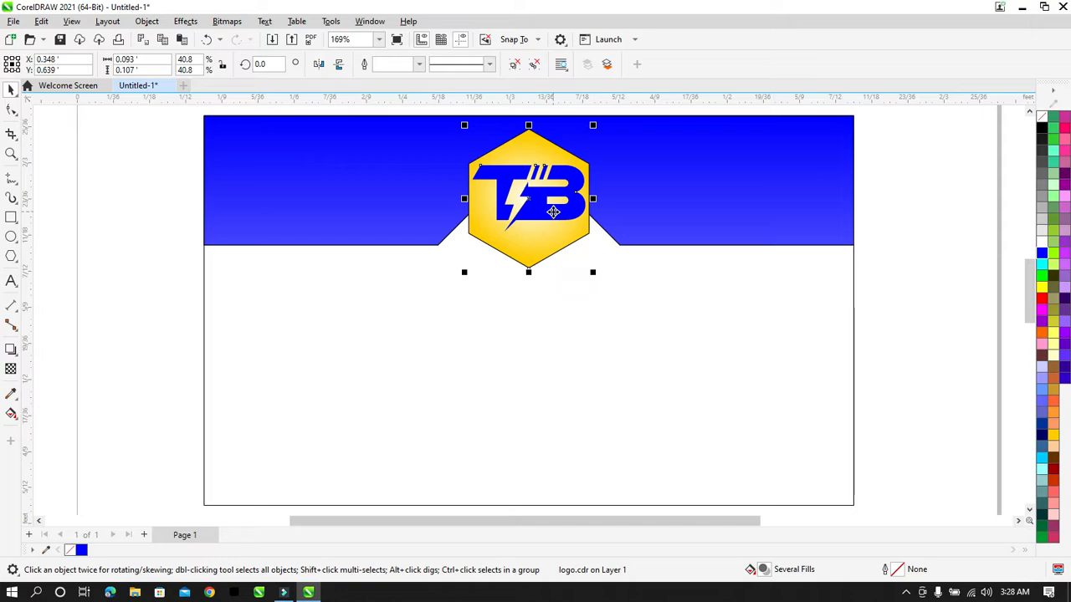
pyautogui.press('Down')
pyautogui.moveTo(593, 286); pyautogui.dragTo(604, 303)
pyautogui.keyDown('shift'); pyautogui.click(658, 164); pyautogui.keyUp('shift')
pyautogui.press('c')
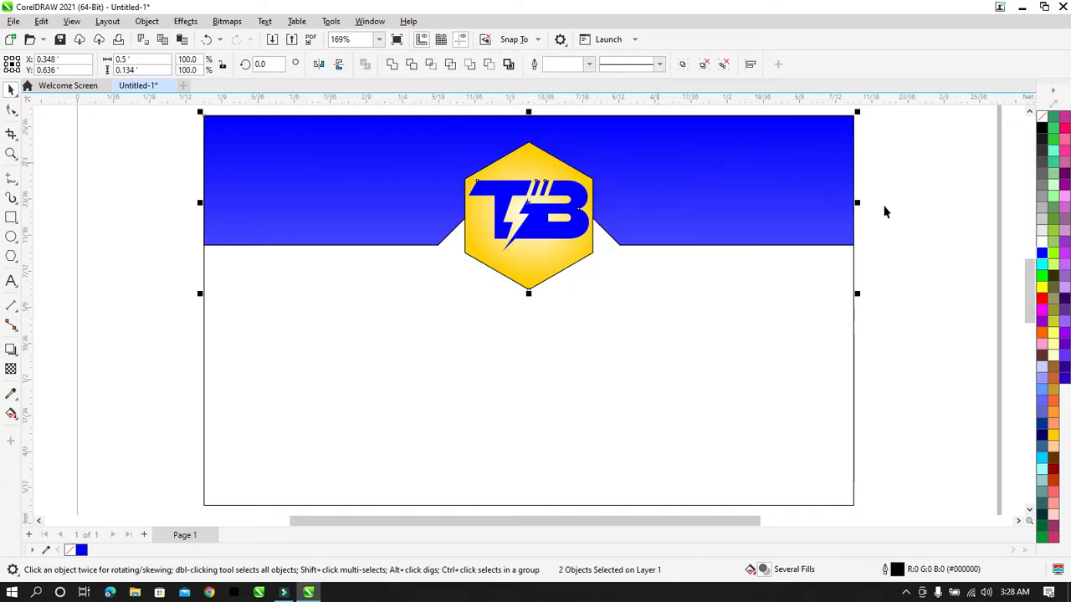
pyautogui.click(910, 218)
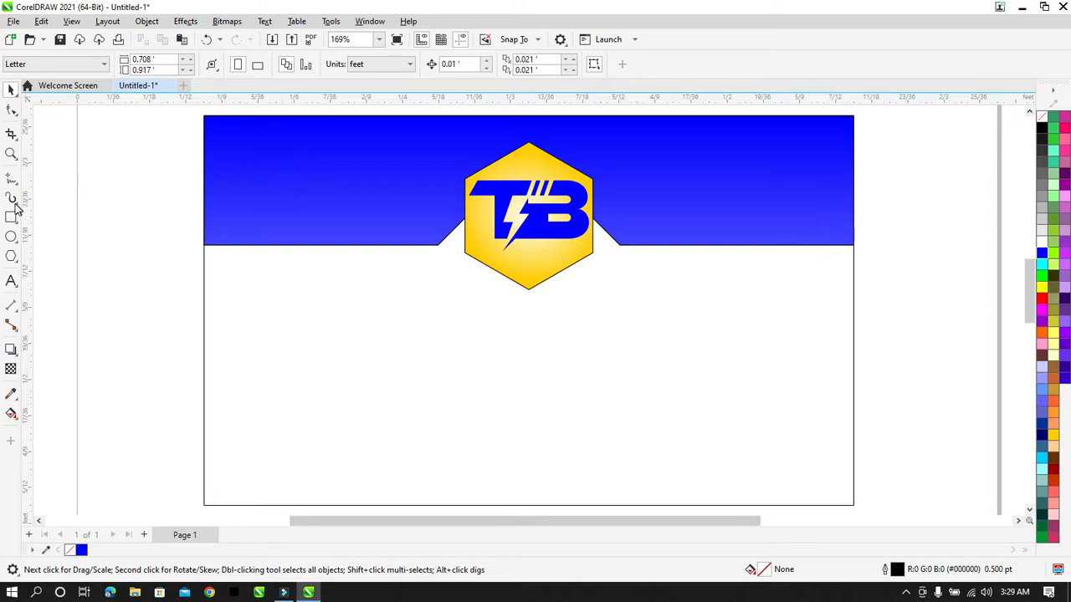
pyautogui.click(11, 216)
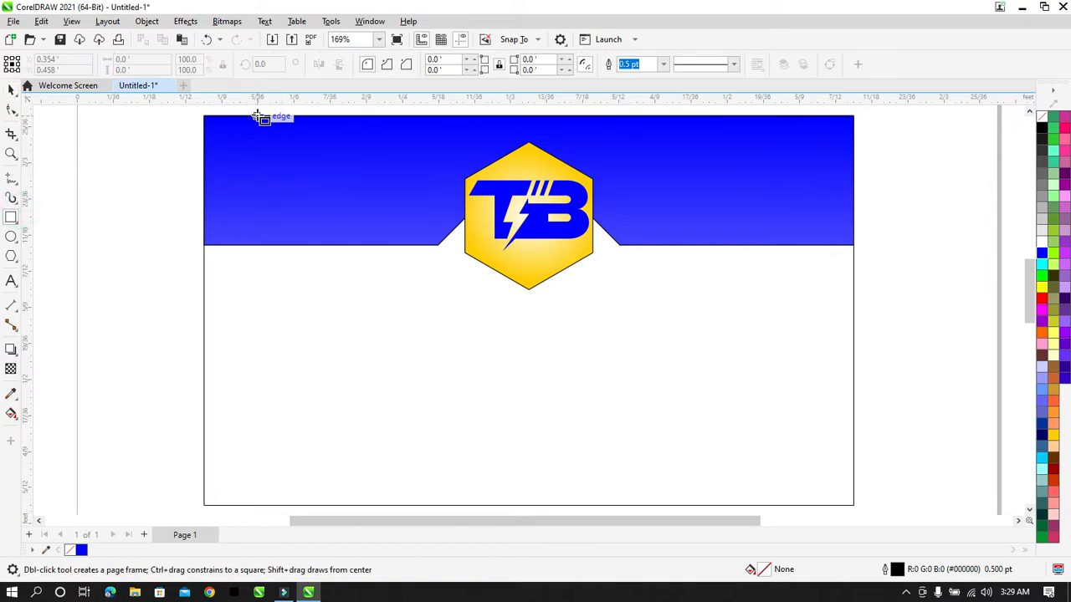
# Step: Draw a thin vertical strip at the band's top-left, filled white with no outline
pyautogui.moveTo(257, 116); pyautogui.dragTo(265, 176)
pyautogui.click(10, 89)
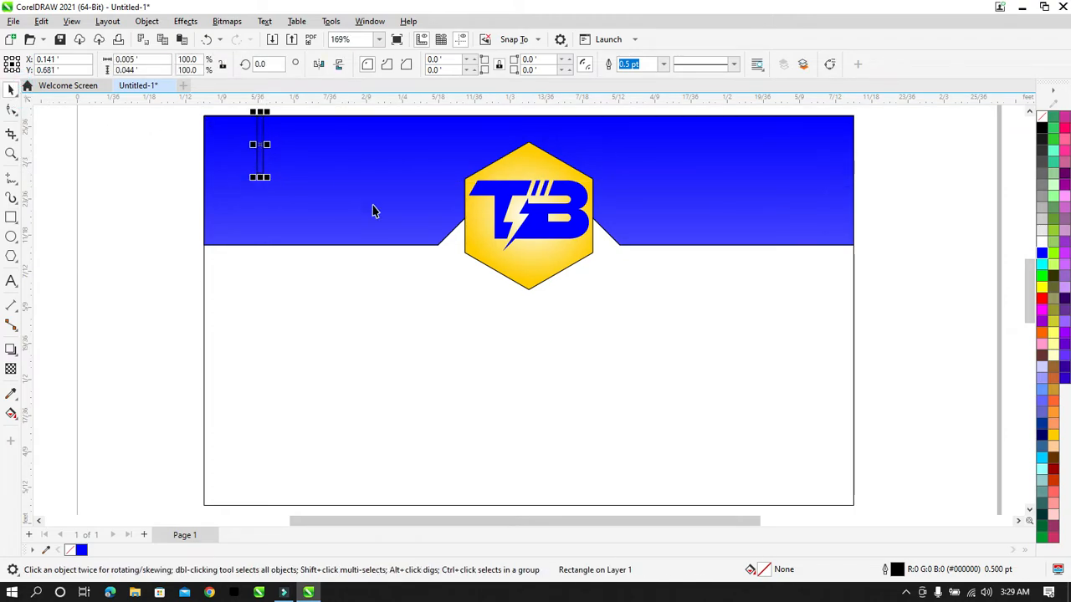
pyautogui.click(1051, 437)
pyautogui.rightClick(1051, 437)
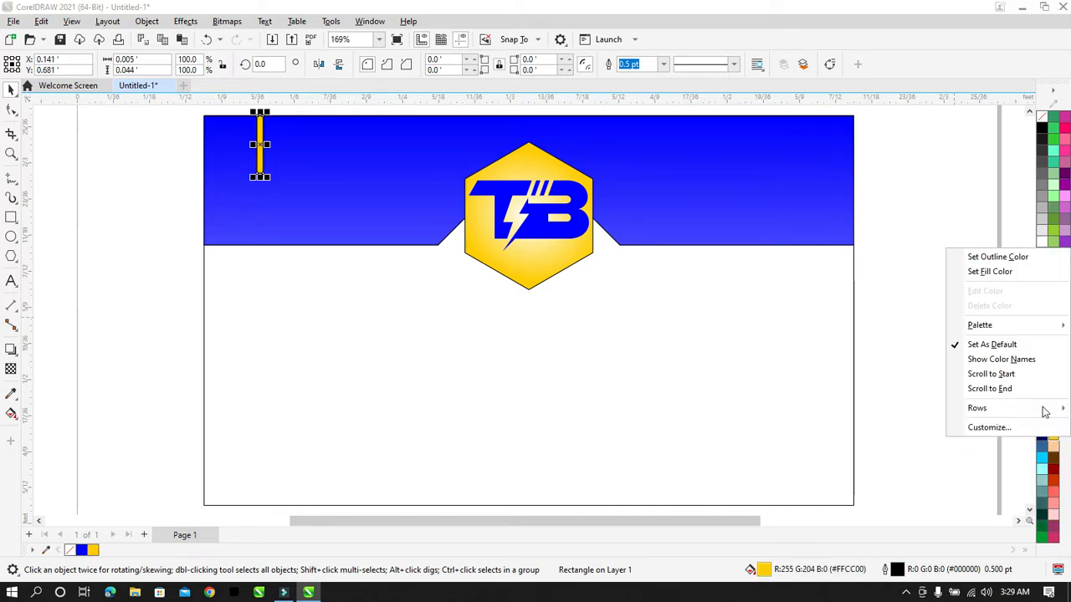
pyautogui.click(1004, 258)
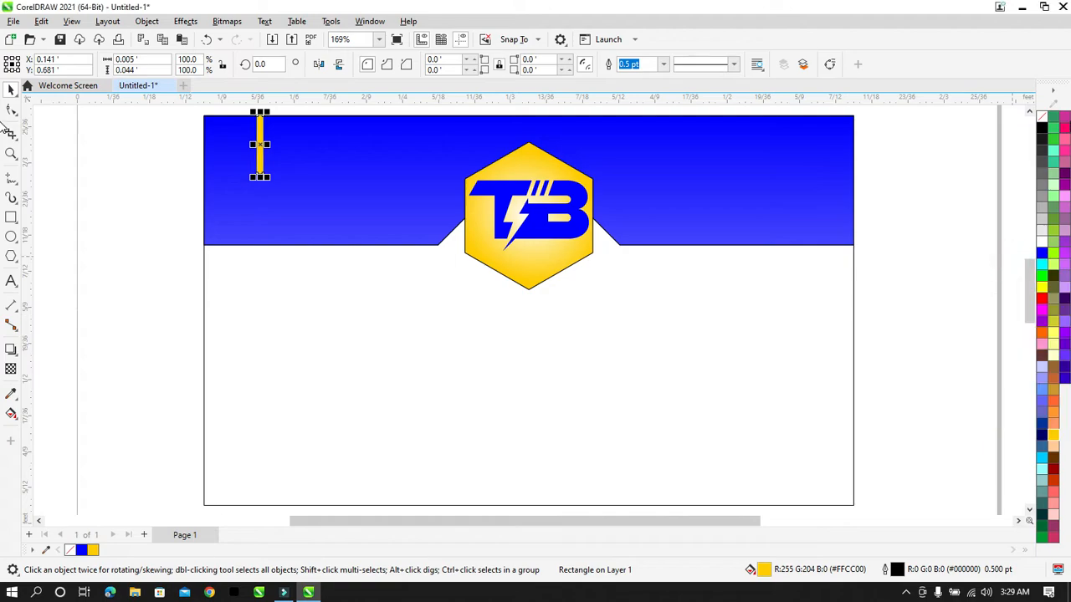
pyautogui.rightClick(1043, 118)
pyautogui.click(1037, 125)
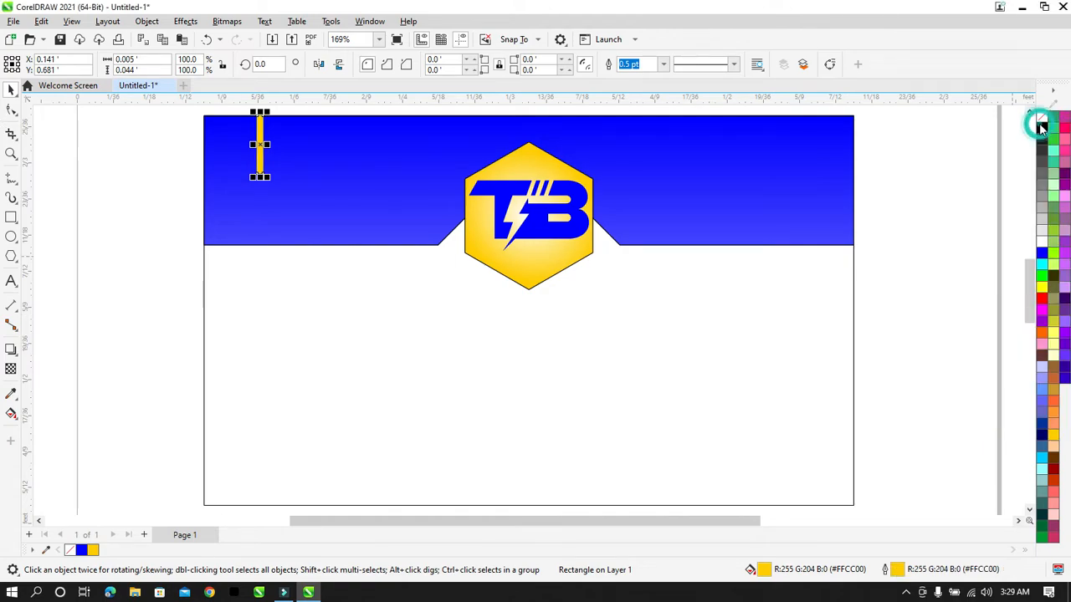
pyautogui.click(966, 154)
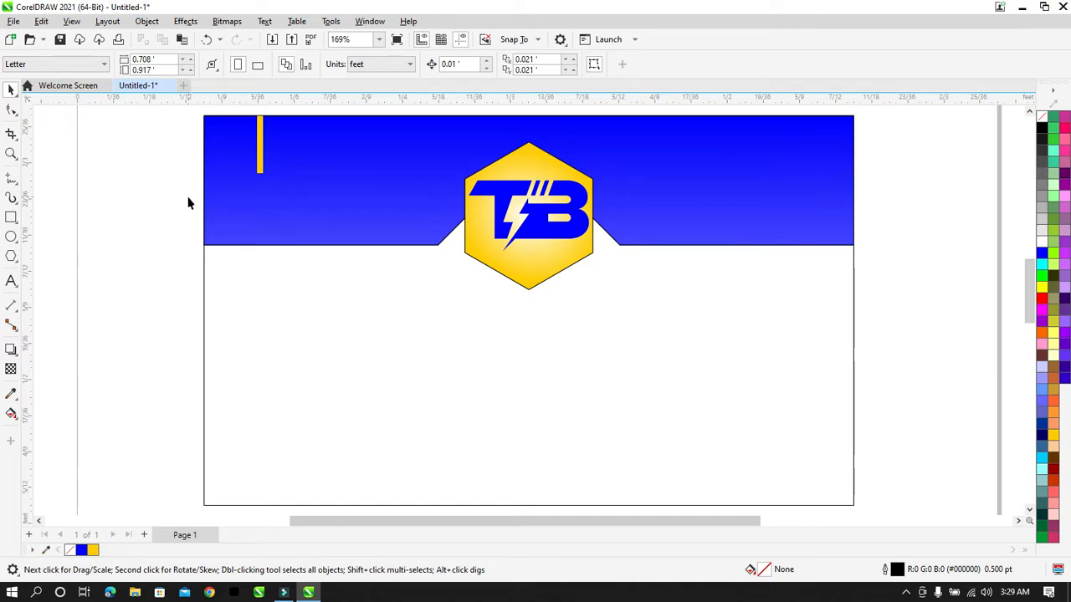
pyautogui.click(260, 156)
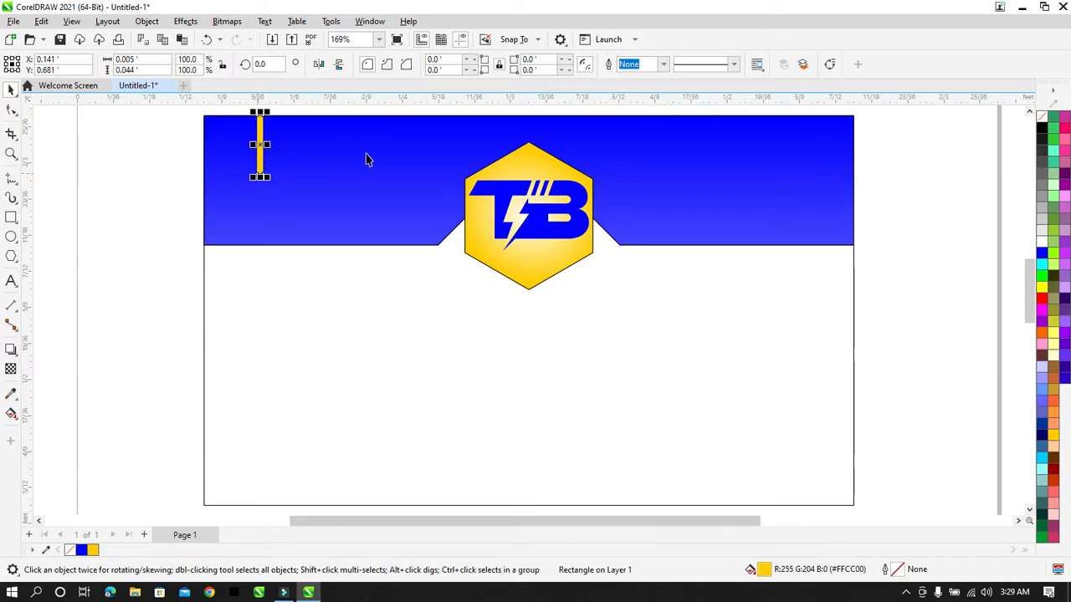
pyautogui.click(1041, 243)
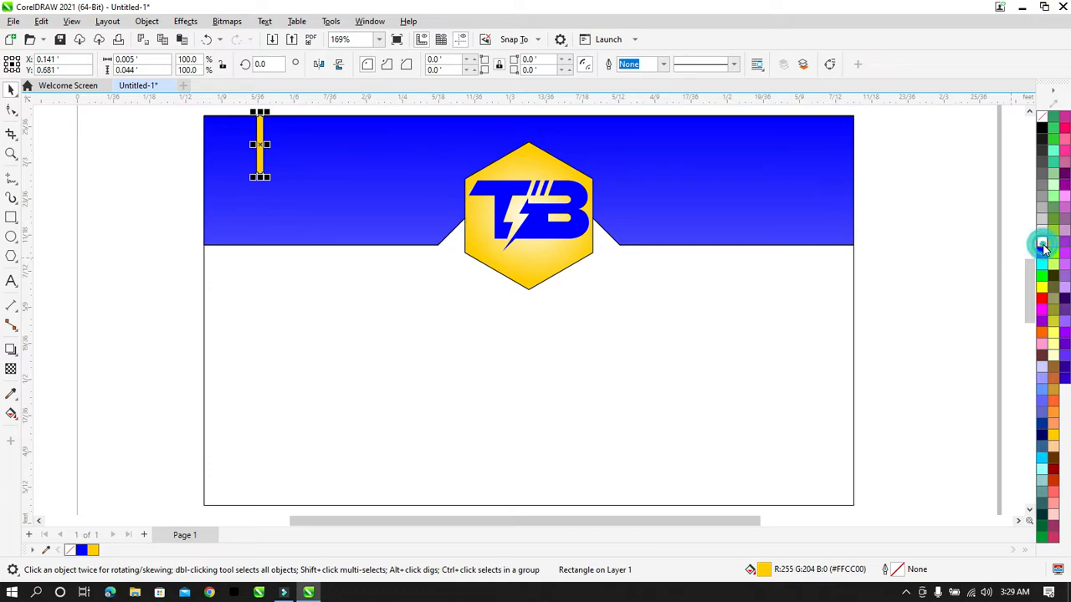
pyautogui.click(969, 224)
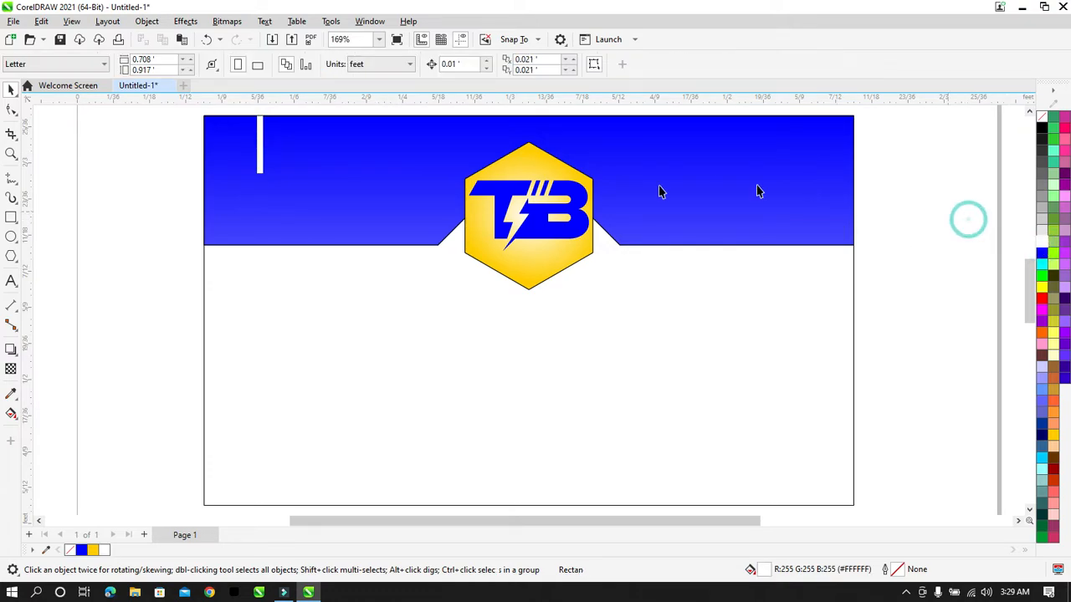
# Step: Drop a copy of the white strip just to its left
pyautogui.click(259, 134)
pyautogui.moveTo(260, 134); pyautogui.dragTo(241, 134)
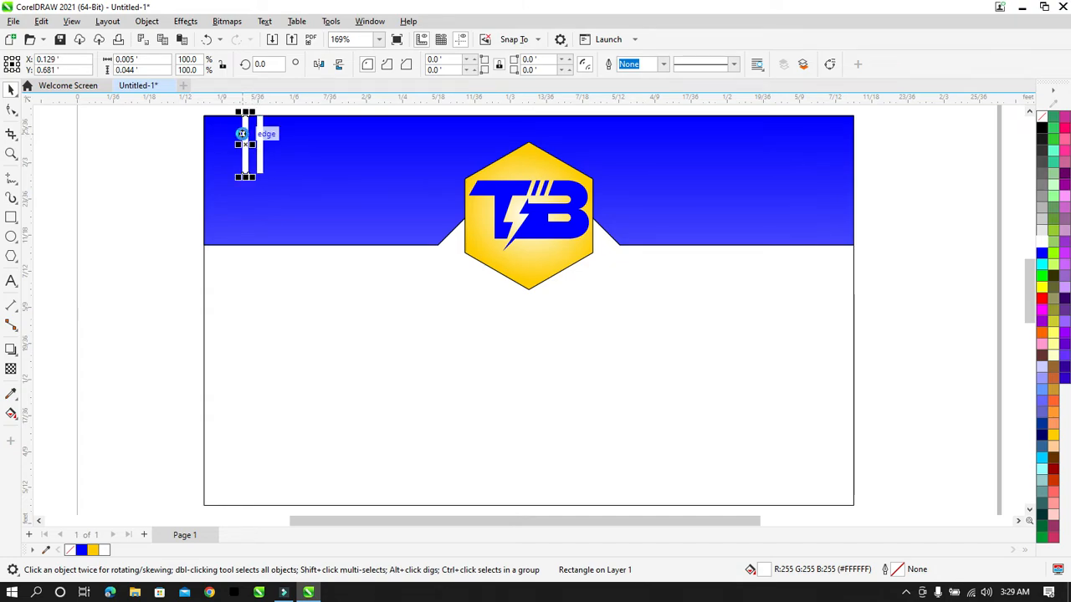
pyautogui.hotkey('ctrl', 'z')
pyautogui.moveTo(255, 139); pyautogui.dragTo(244, 139)
pyautogui.rightClick(244, 139)
pyautogui.click(150, 182)
pyautogui.press('F2')
# Step: Shorten the left strip to 0.03 feet and fill it Deep Yellow
pyautogui.scroll(2, 251, 163)
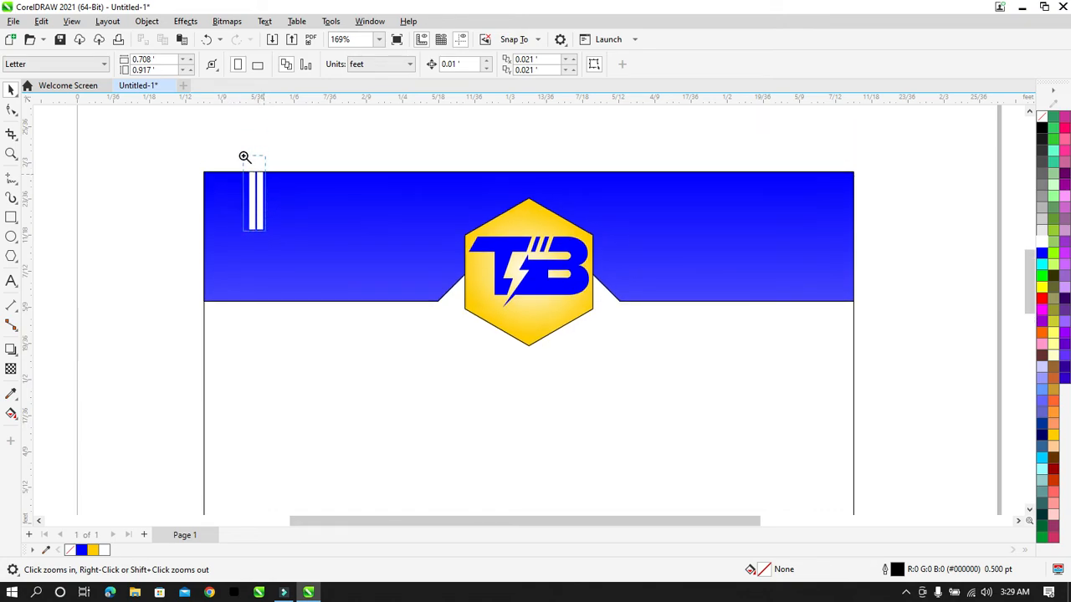
pyautogui.moveTo(245, 162); pyautogui.dragTo(265, 230)
pyautogui.moveTo(524, 257); pyautogui.dragTo(507, 250)
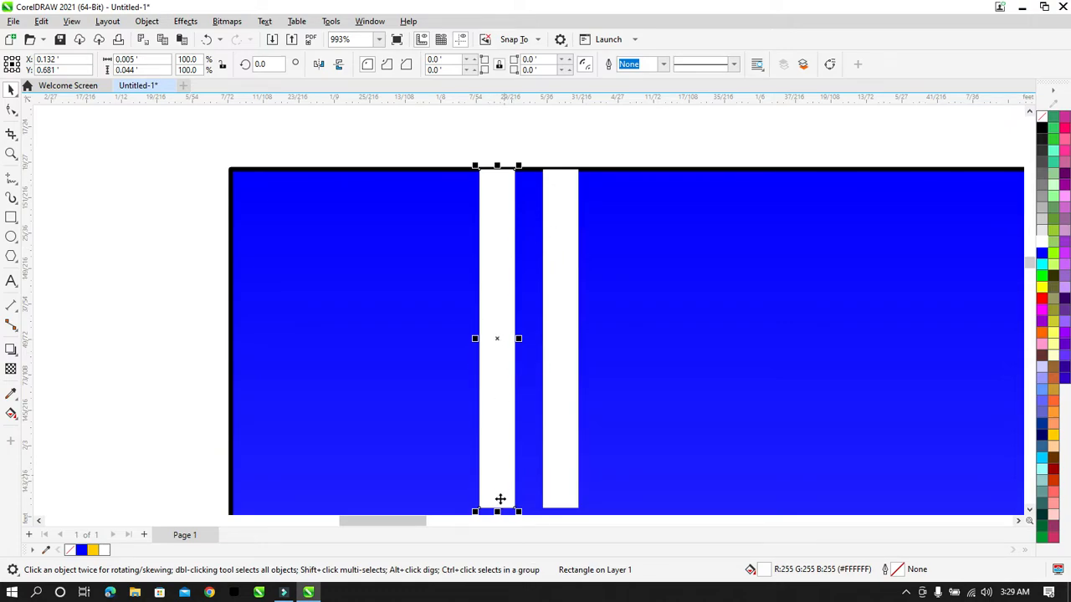
pyautogui.moveTo(497, 511); pyautogui.dragTo(497, 401)
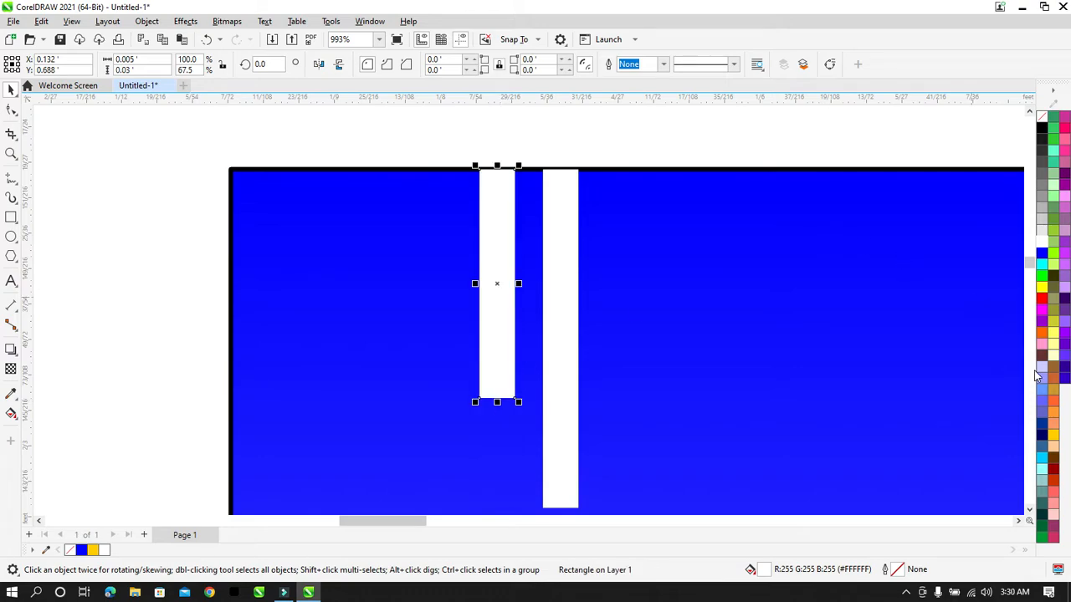
pyautogui.click(1052, 437)
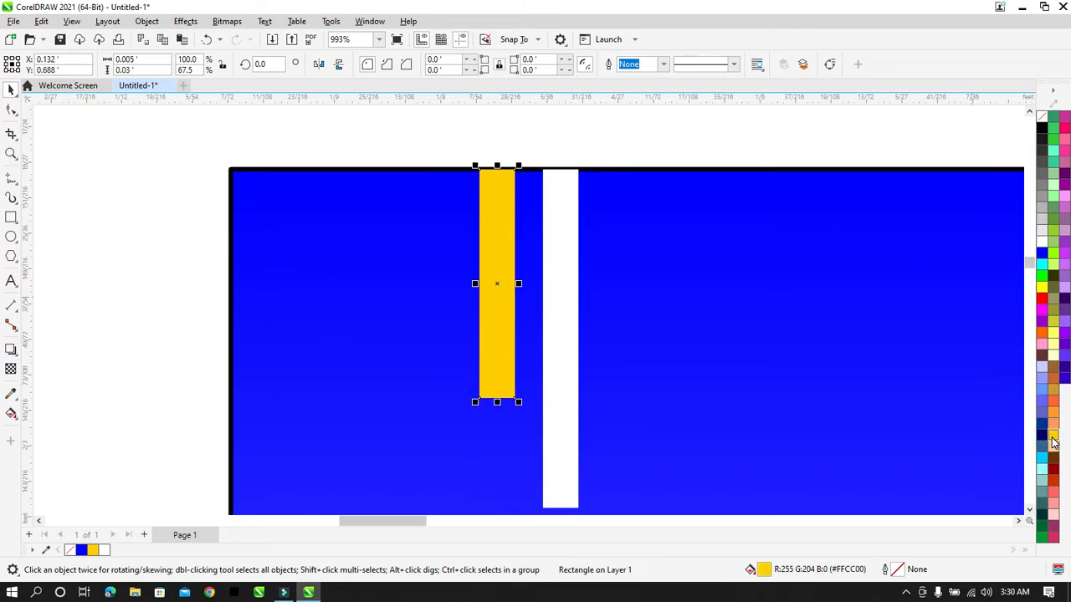
pyautogui.hotkey('shift', 'F4')
pyautogui.click(941, 303)
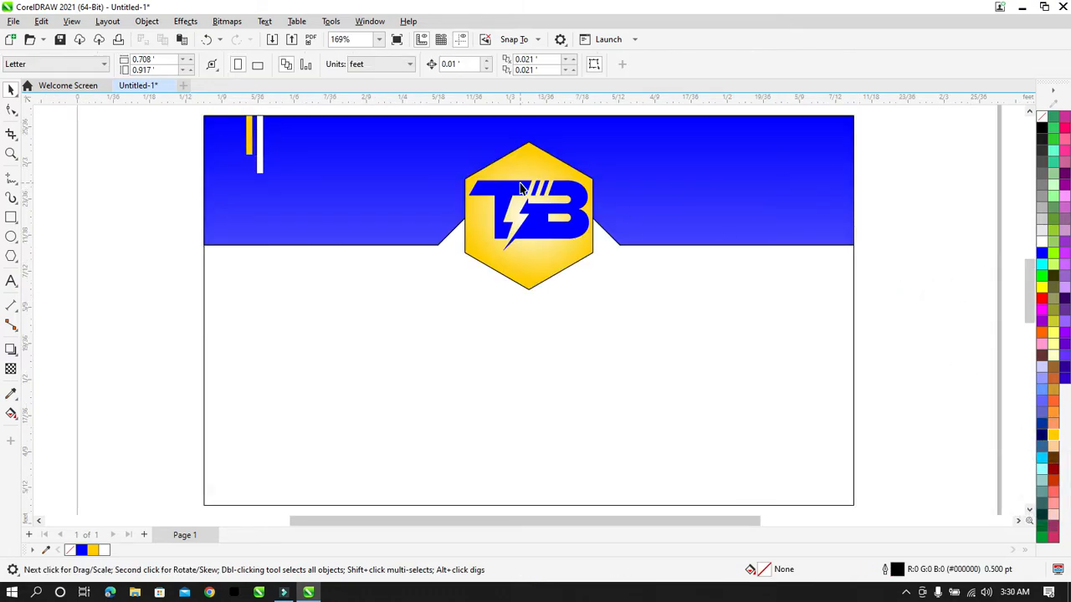
# Step: Set the nudge distance to 0.001 and nudge the yellow strip right
pyautogui.click(469, 63)
pyautogui.write('0')
pyautogui.press('Return')
pyautogui.click(249, 118)
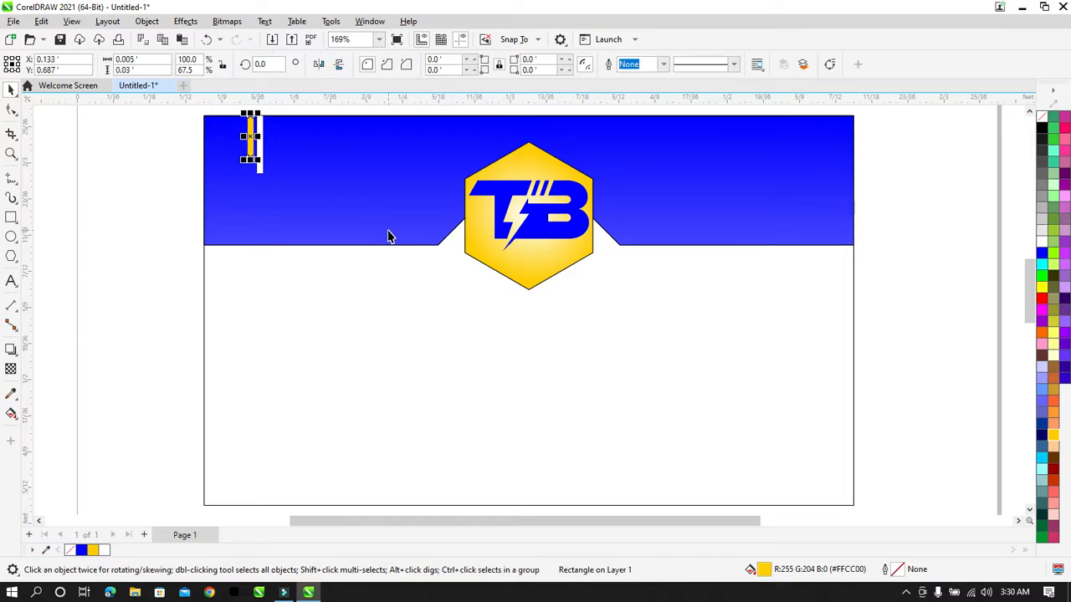
pyautogui.press('Right')
pyautogui.click(147, 179)
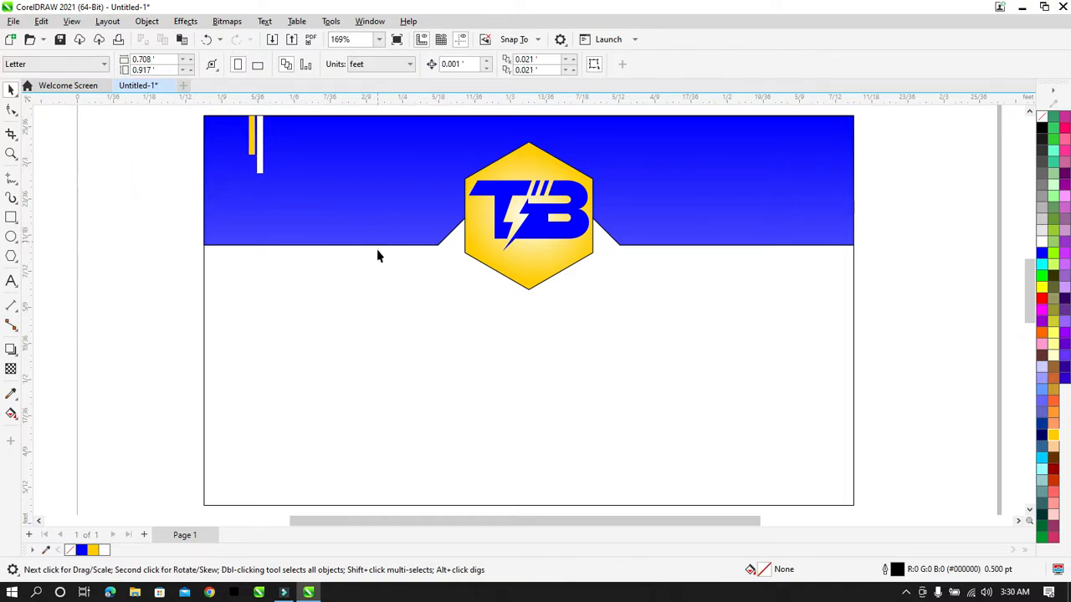
# Step: Zoom in to check the yellow and white strips' alignment together
pyautogui.press('z')
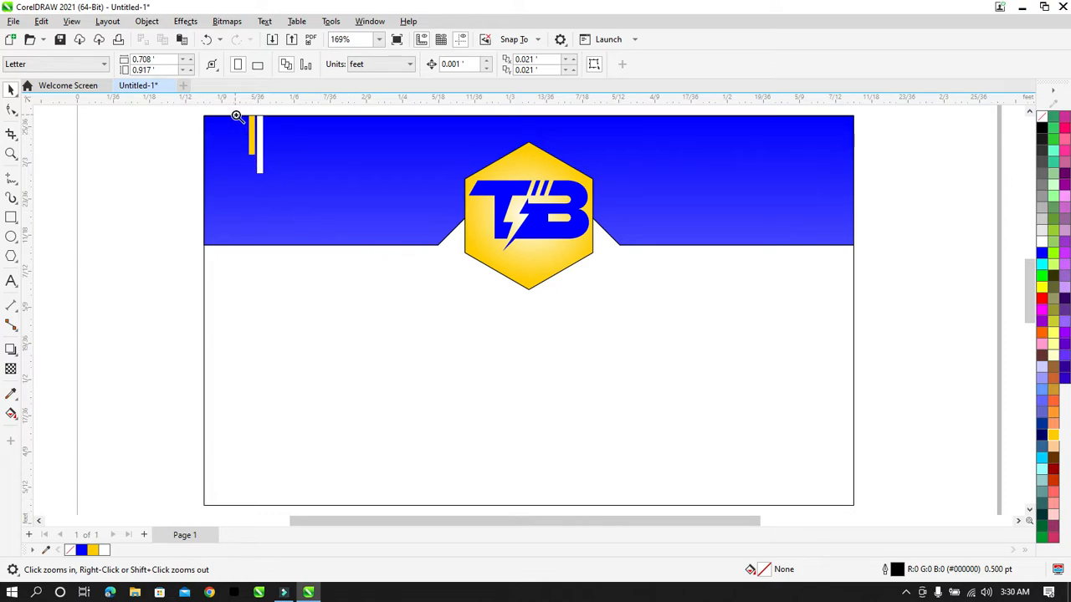
pyautogui.moveTo(242, 113); pyautogui.dragTo(275, 175)
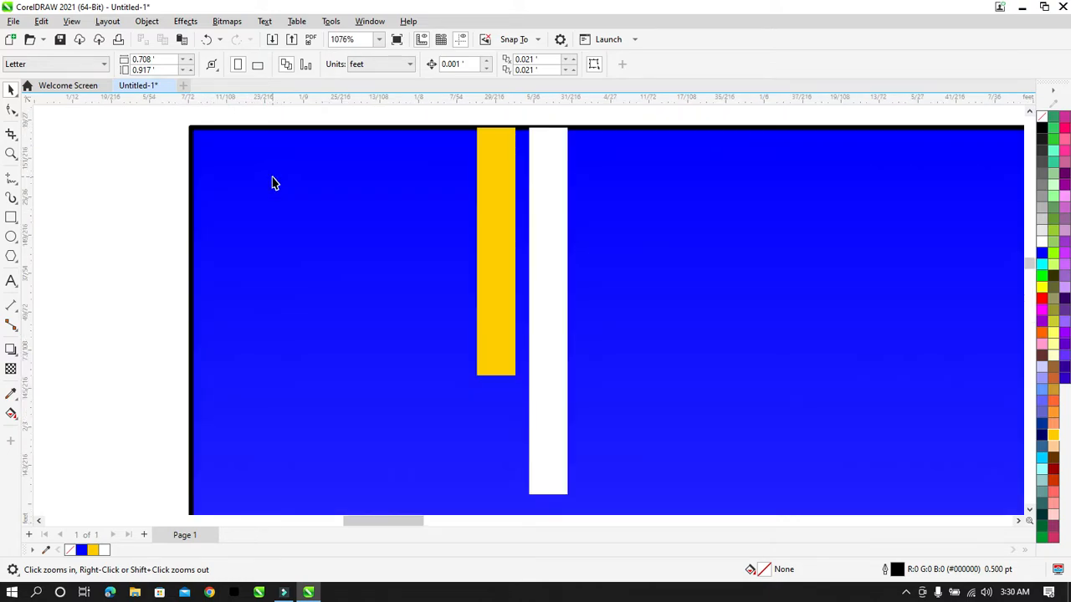
pyautogui.press('space')
pyautogui.click(552, 179)
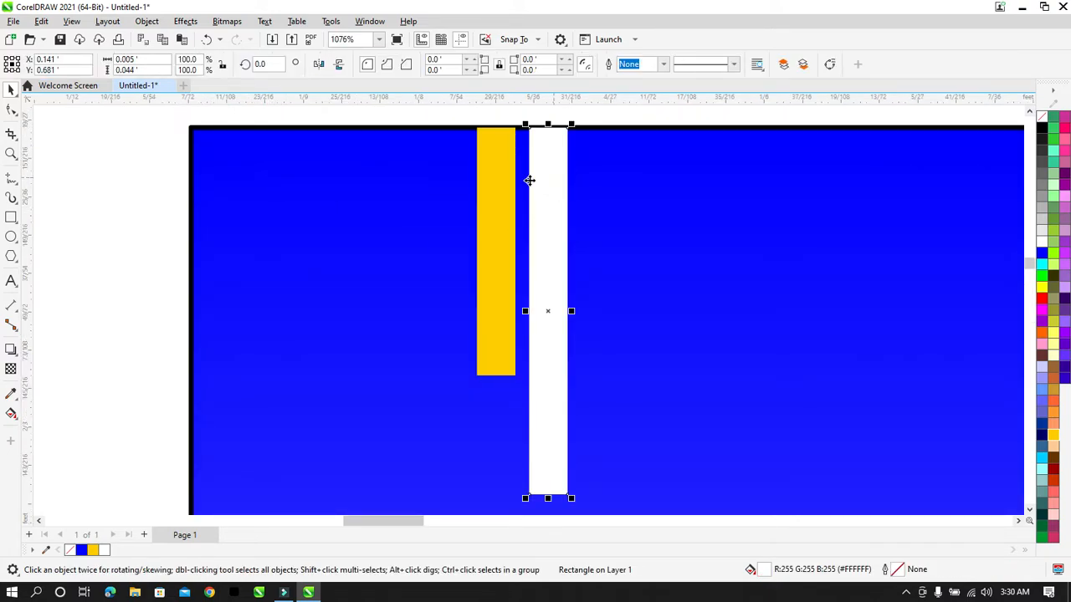
pyautogui.keyDown('shift'); pyautogui.click(509, 179); pyautogui.keyUp('shift')
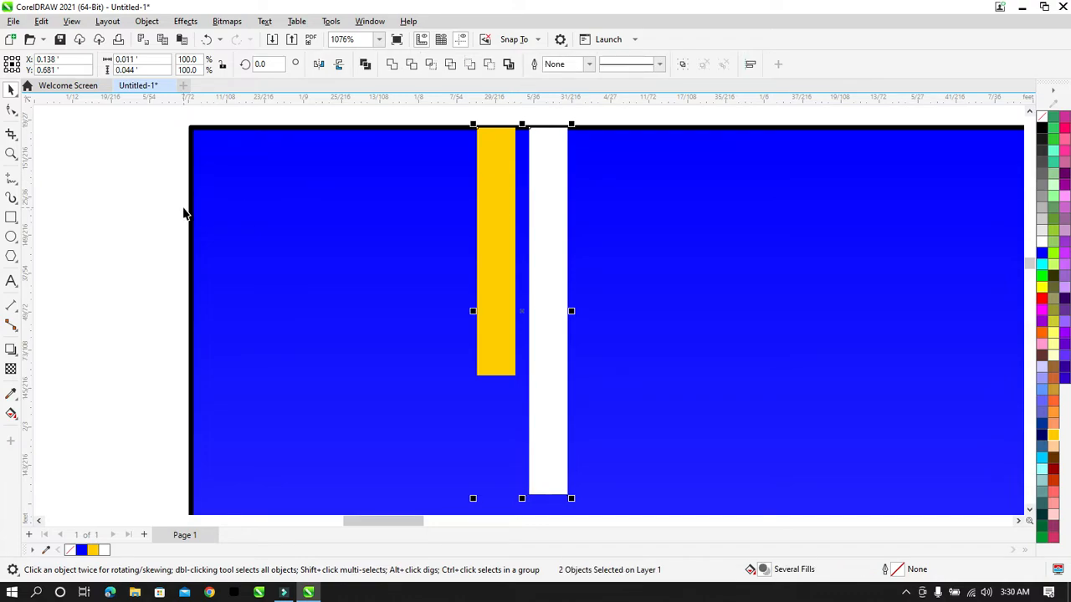
pyautogui.press('F3')
pyautogui.click(172, 264)
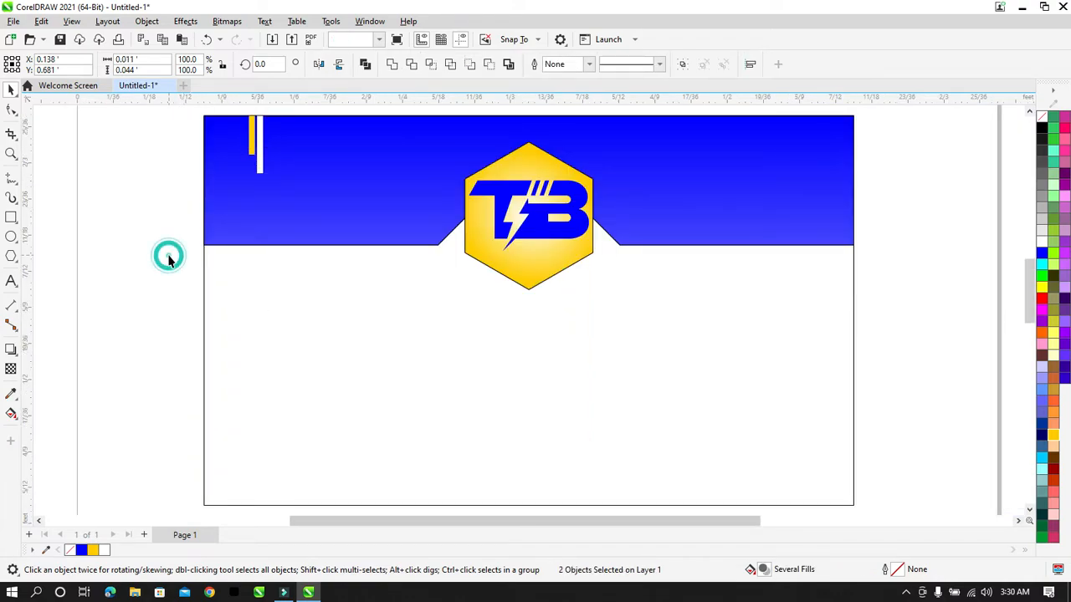
# Step: Group the yellow and white strips and drop a copy near the band's top-right corner
pyautogui.moveTo(172, 192); pyautogui.dragTo(282, 154)
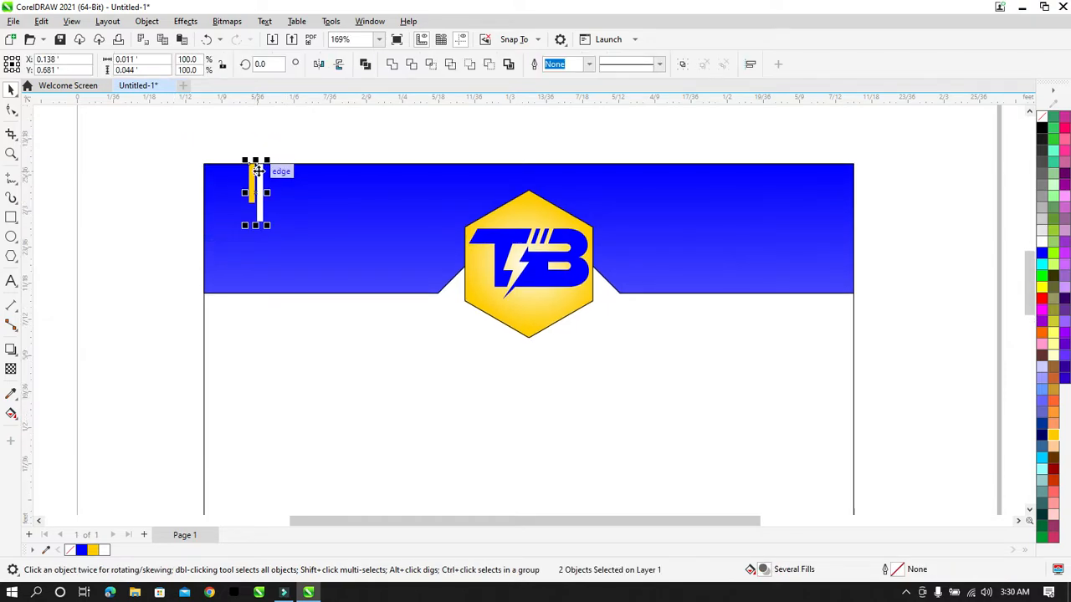
pyautogui.rightClick(259, 172)
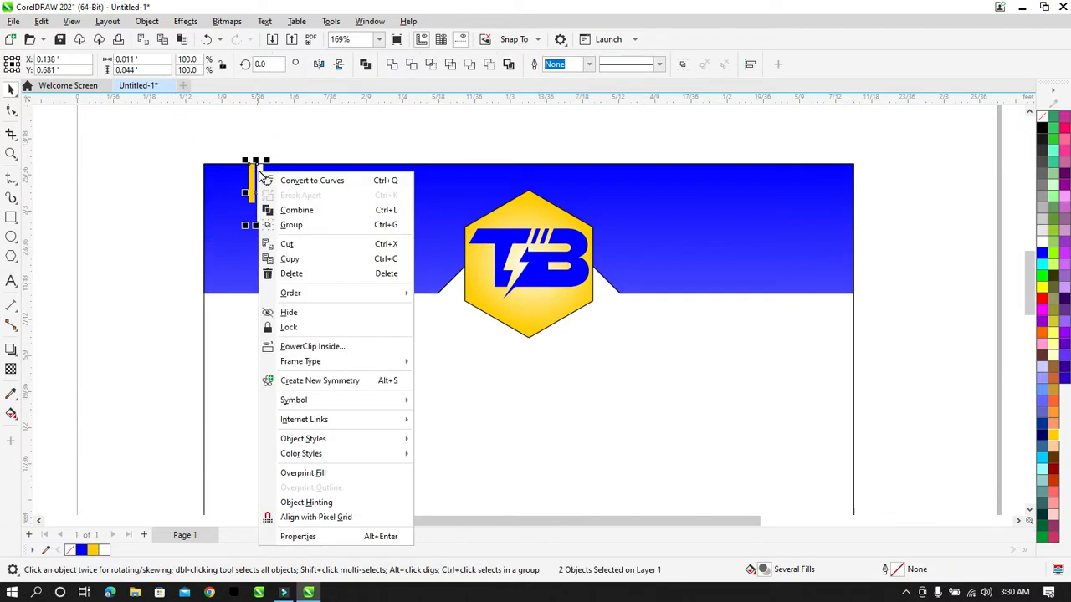
pyautogui.click(374, 135)
pyautogui.moveTo(173, 263); pyautogui.dragTo(175, 264)
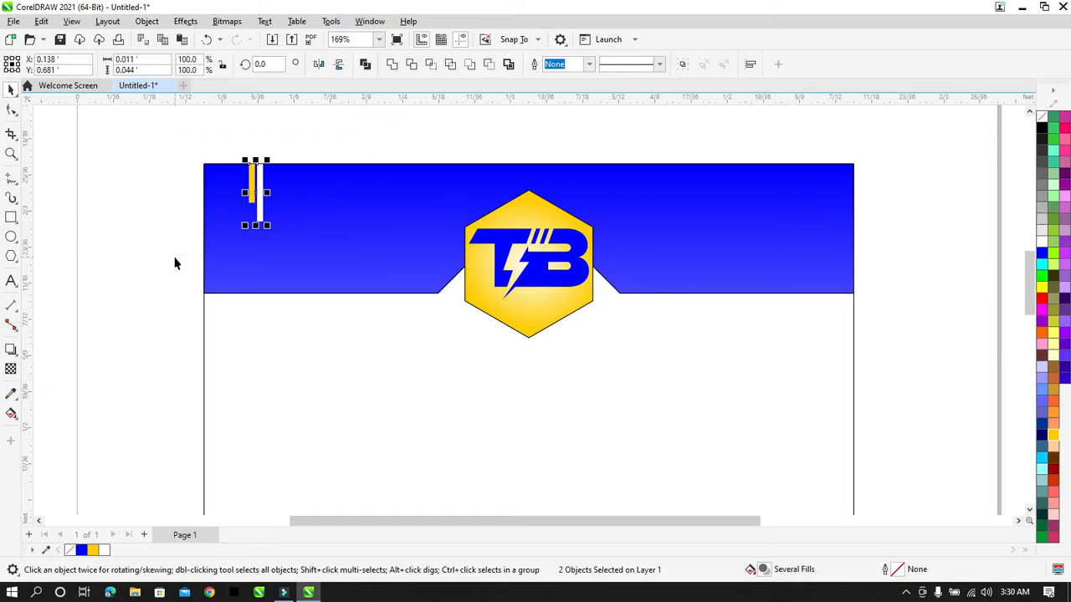
pyautogui.hotkey('ctrl', 'g')
pyautogui.moveTo(257, 187); pyautogui.dragTo(784, 190)
pyautogui.click(977, 174)
# Step: Nudge the right-hand strip pair slightly further right
pyautogui.moveTo(871, 141); pyautogui.dragTo(736, 256)
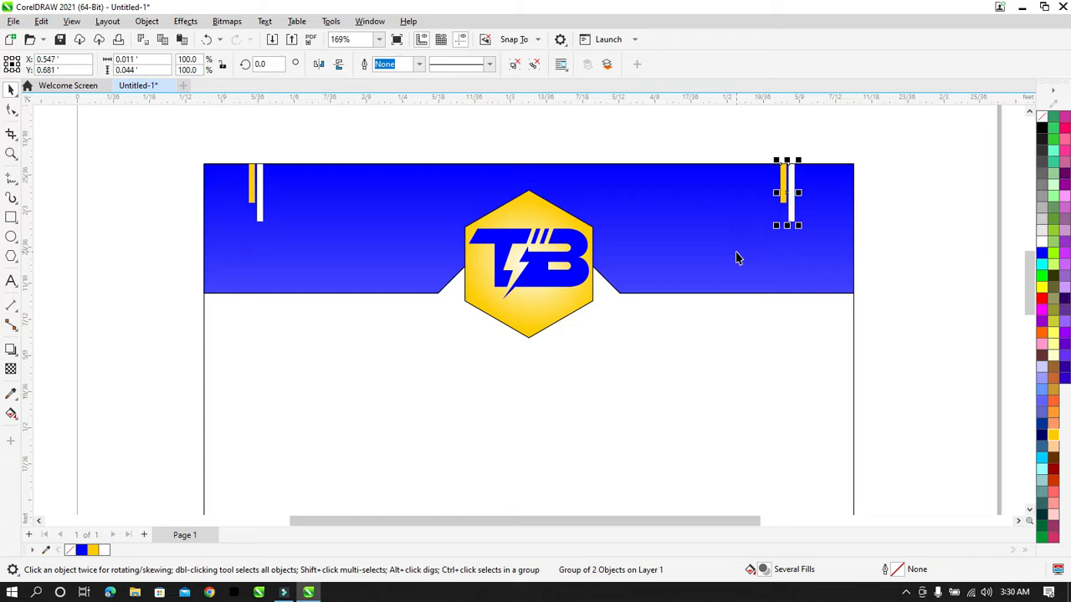
pyautogui.press('Right')
pyautogui.click(646, 119)
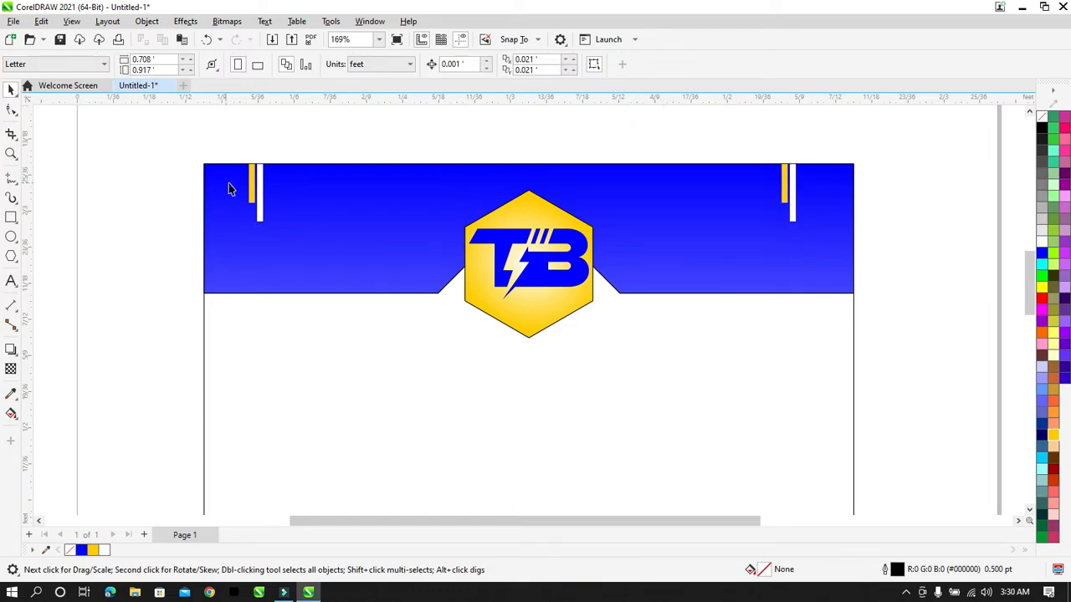
pyautogui.moveTo(903, 154); pyautogui.dragTo(708, 262)
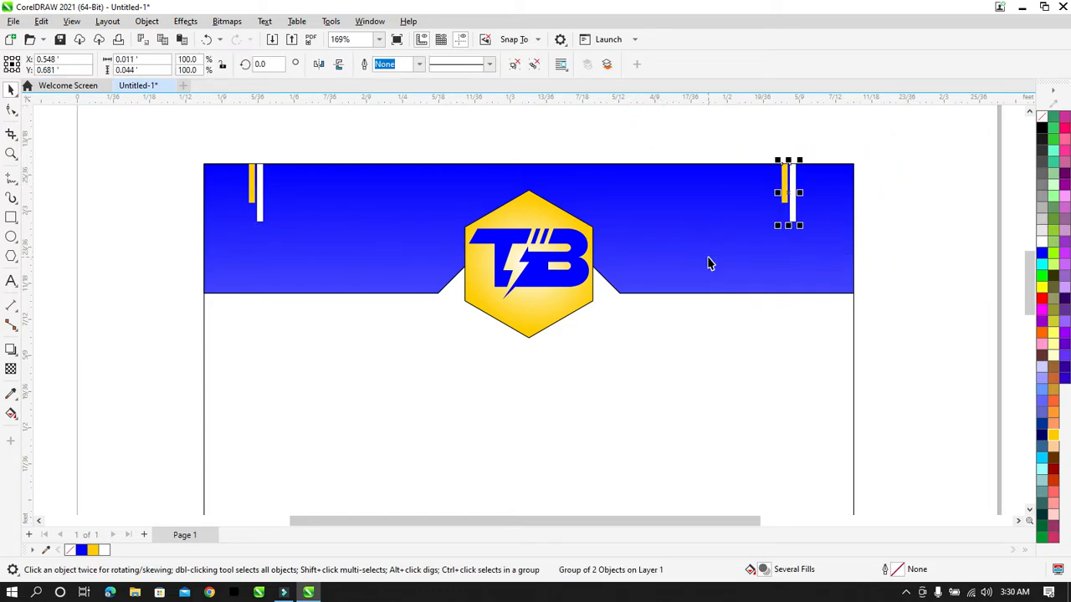
pyautogui.click(903, 222)
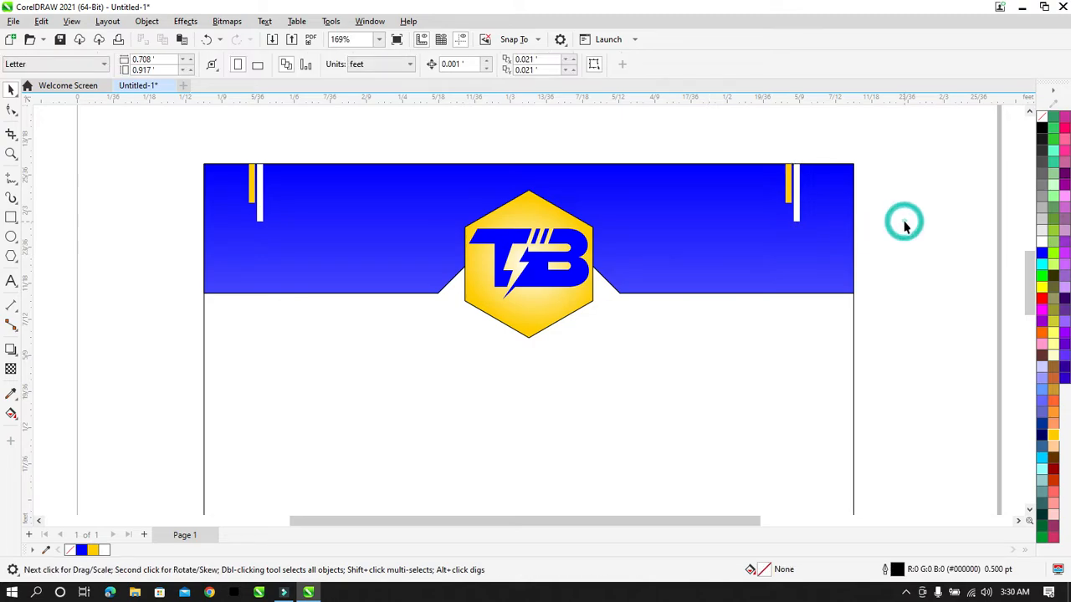
pyautogui.moveTo(879, 146); pyautogui.dragTo(728, 294)
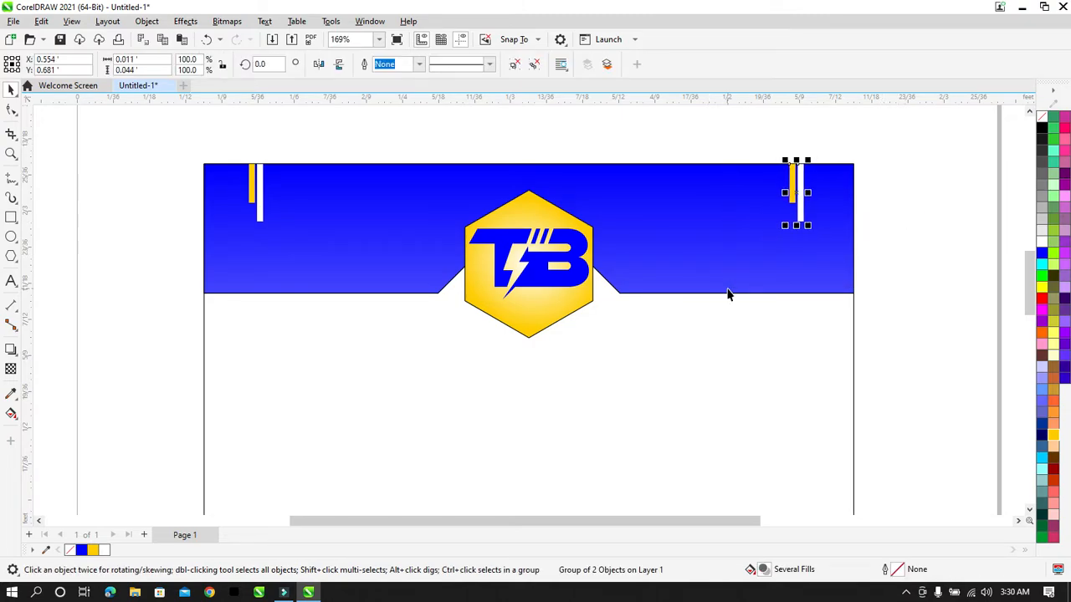
pyautogui.click(942, 171)
pyautogui.moveTo(905, 149); pyautogui.dragTo(726, 249)
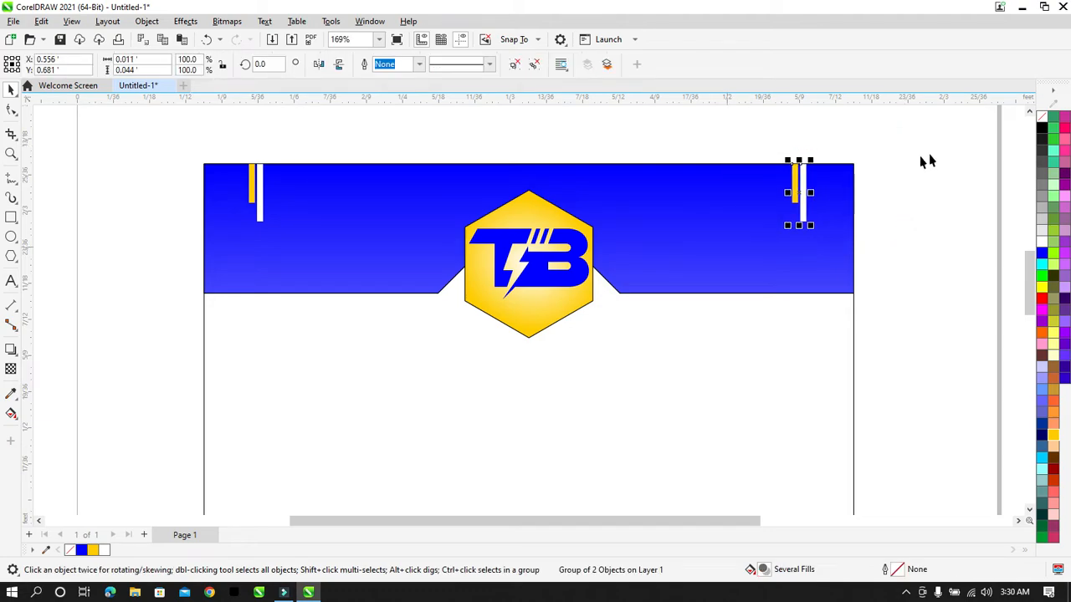
pyautogui.click(905, 159)
pyautogui.scroll(-1, 905, 162)
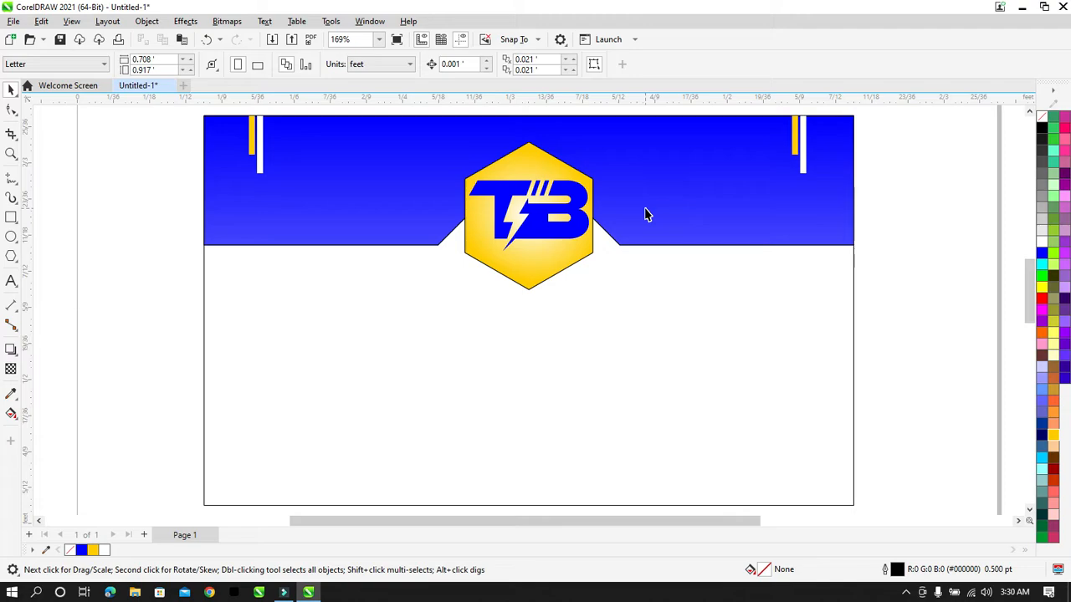
# Step: Type the cardholder's full name as text at the card's left
pyautogui.click(15, 282)
pyautogui.click(95, 277)
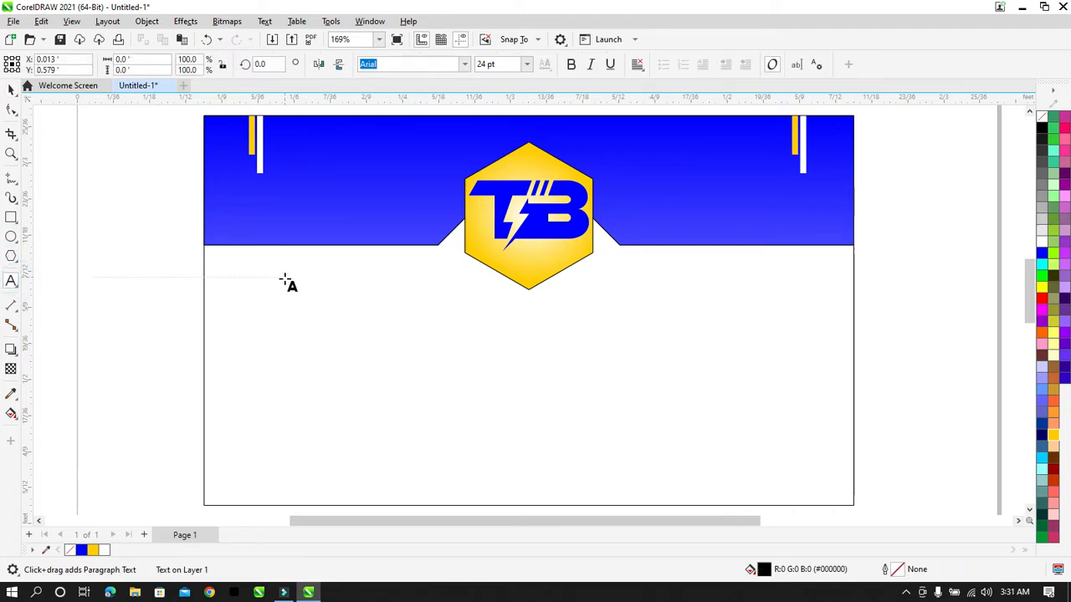
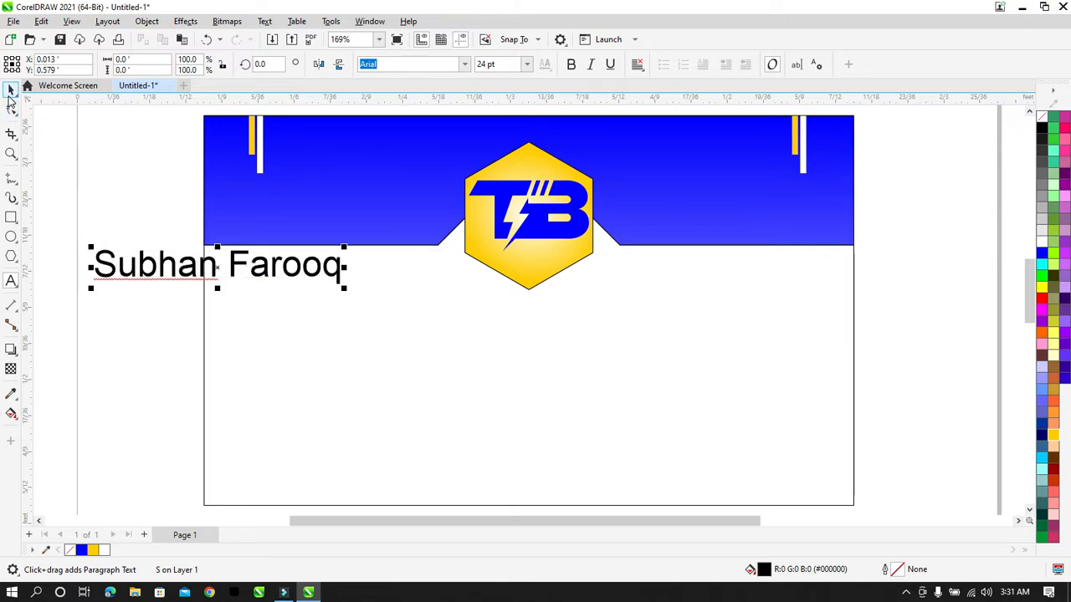
# Step: Enter two phone numbers on separate lines below the logo, hyphenating the first
pyautogui.click(372, 343)
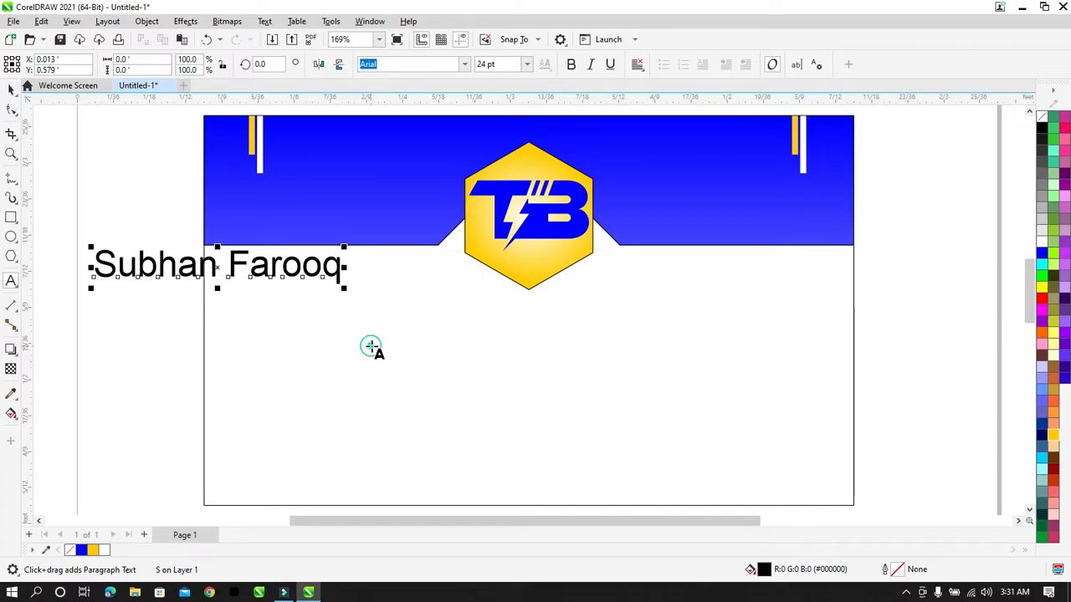
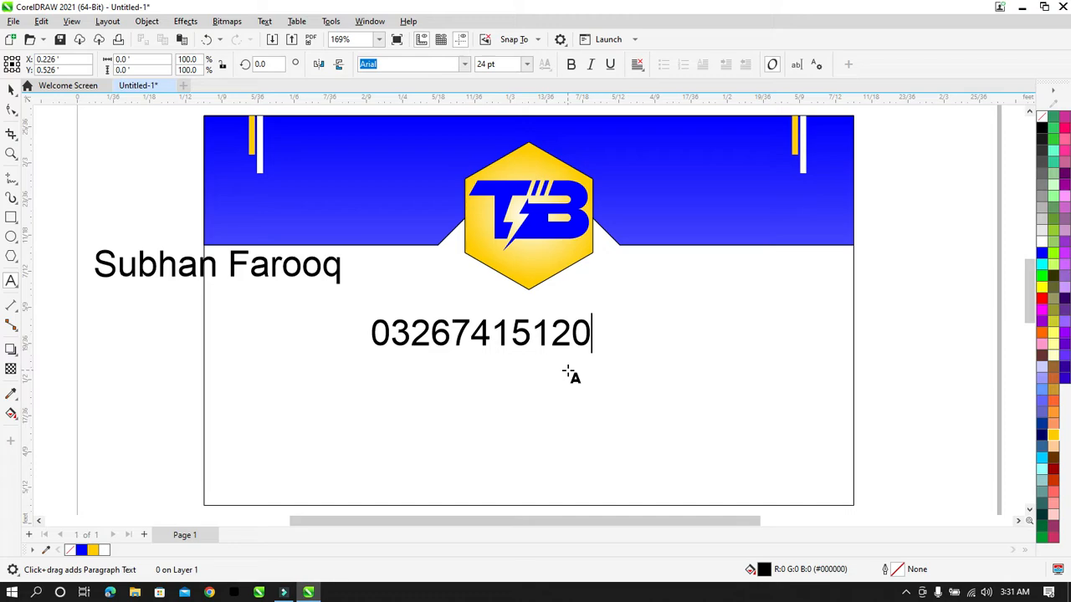
pyautogui.press('Left')
pyautogui.write('-')
pyautogui.press('Right')
pyautogui.press('Return')
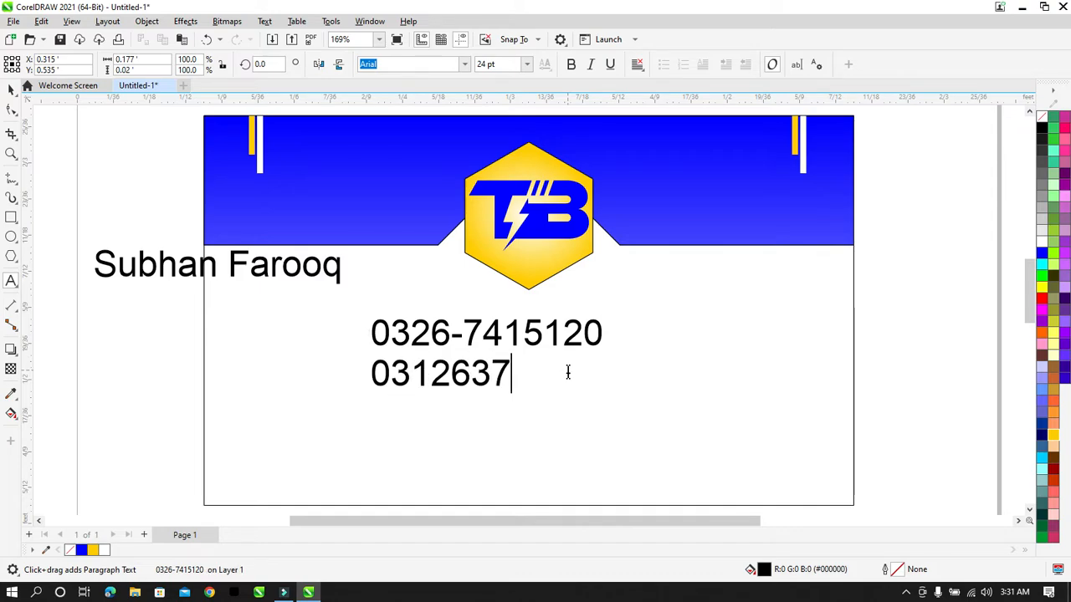
# Step: Hyphenate the second phone number, fix a mistyped digit, and select both text objects
pyautogui.click(454, 377)
pyautogui.write('-')
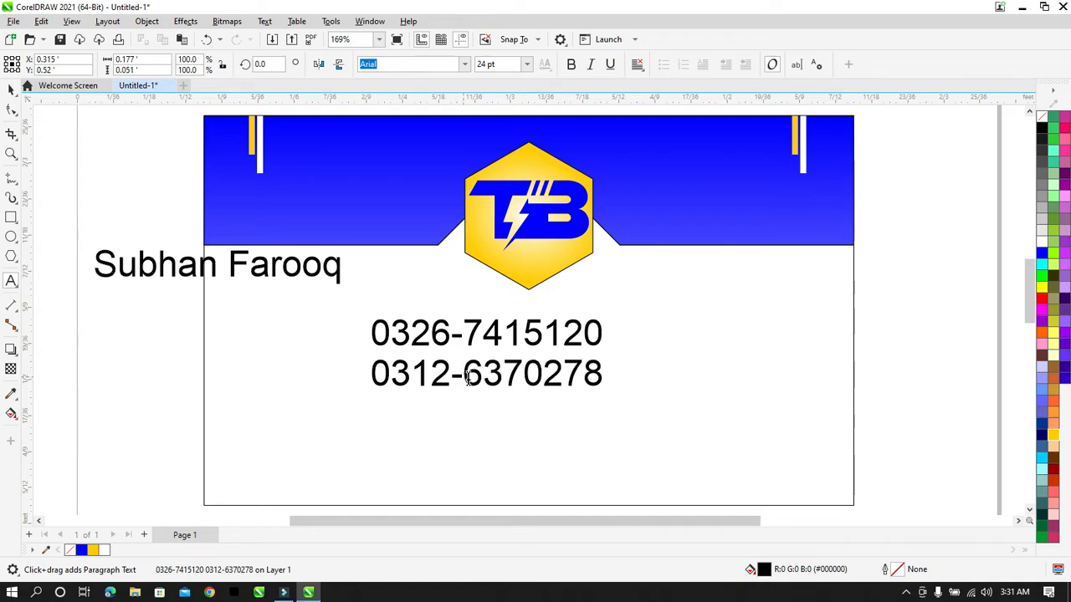
pyautogui.click(483, 380)
pyautogui.press('BackSpace')
pyautogui.write('3')
pyautogui.press('BackSpace')
pyautogui.write('6')
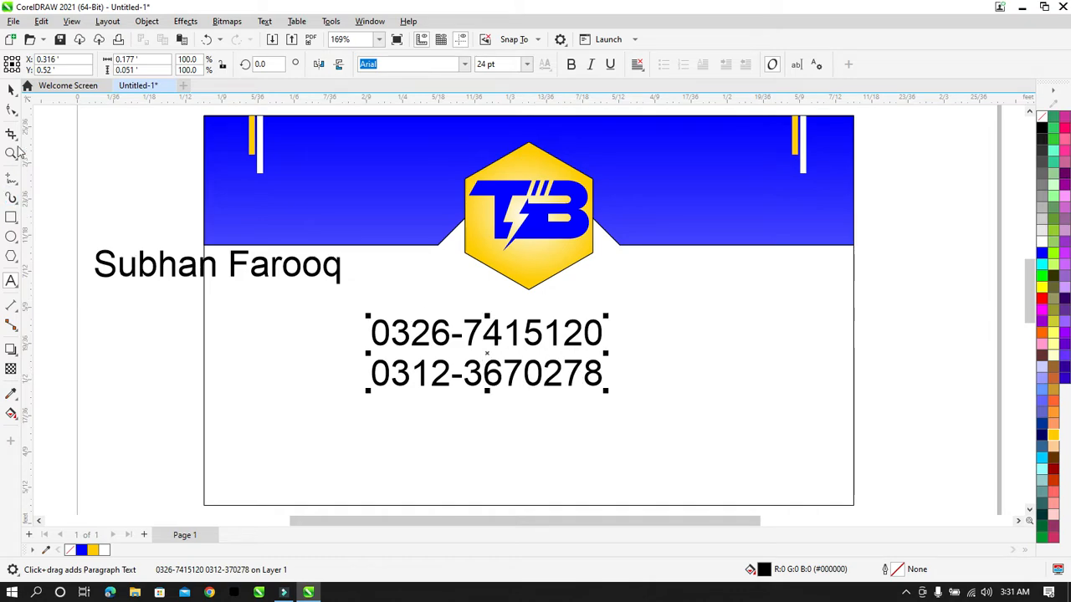
pyautogui.click(12, 89)
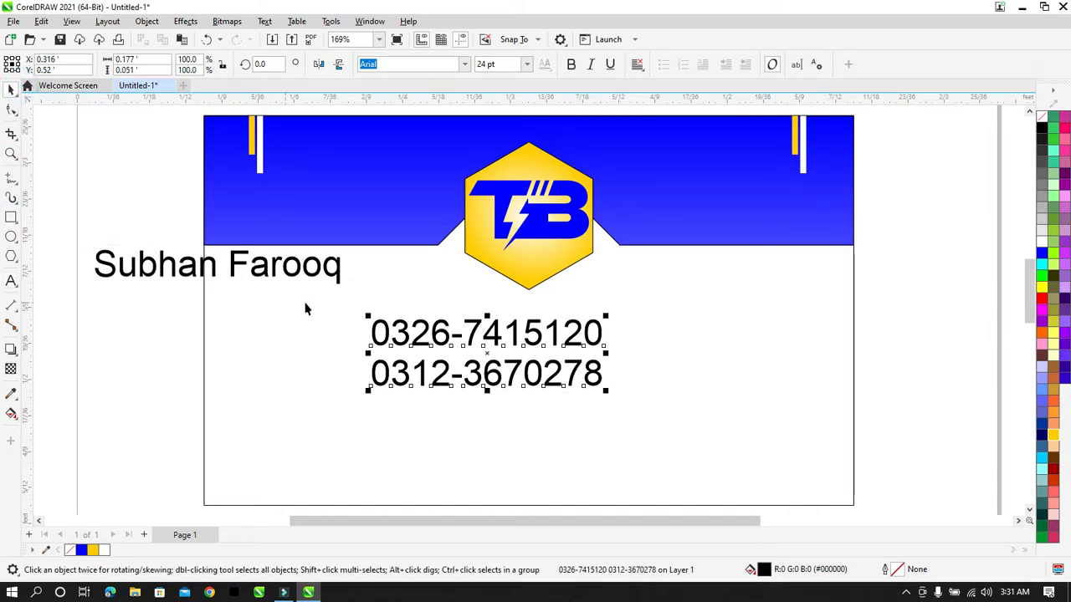
pyautogui.moveTo(76, 228); pyautogui.dragTo(619, 409)
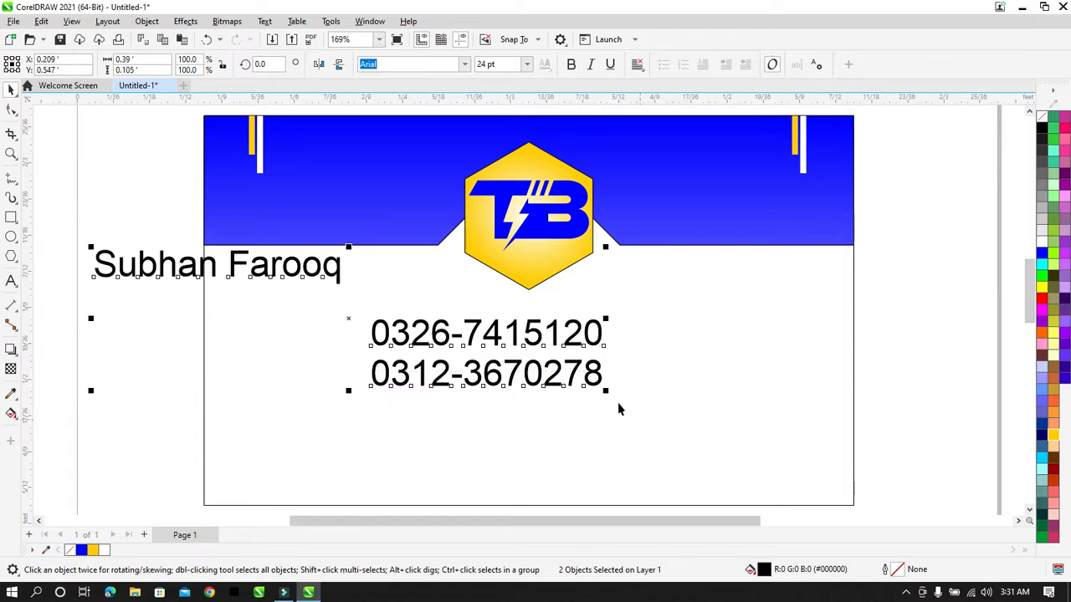
# Step: Browse the font list and apply Clarendon Blk BT to the name and both phone numbers
pyautogui.click(463, 64)
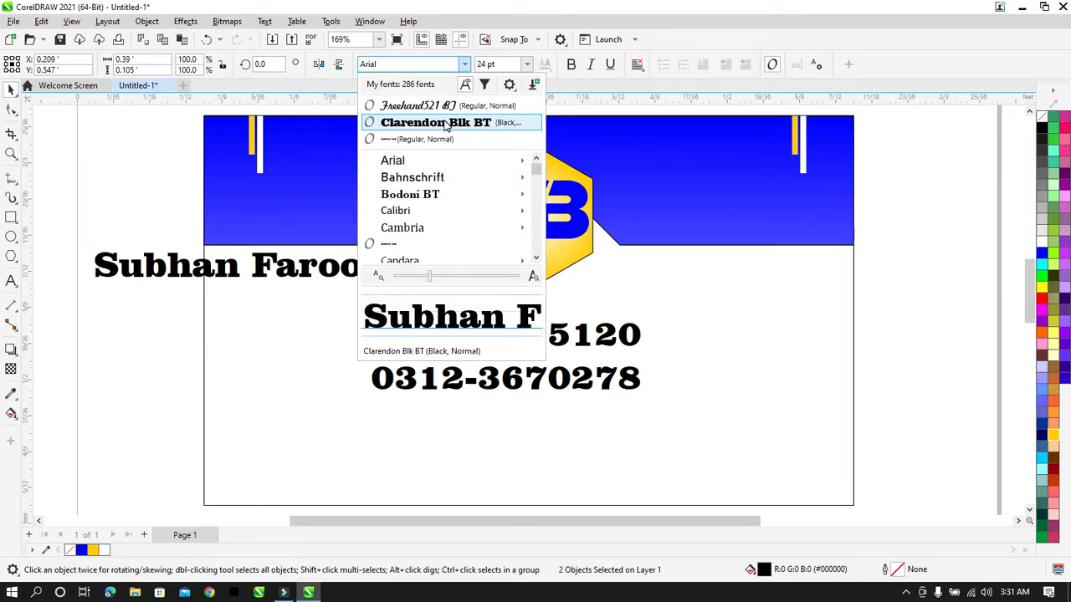
pyautogui.press('Down')
pyautogui.press('Down')
pyautogui.press('Down')
pyautogui.press('Down')
pyautogui.press('Down')
pyautogui.press('Down')
pyautogui.press('Down')
pyautogui.press('Down')
pyautogui.press('Down')
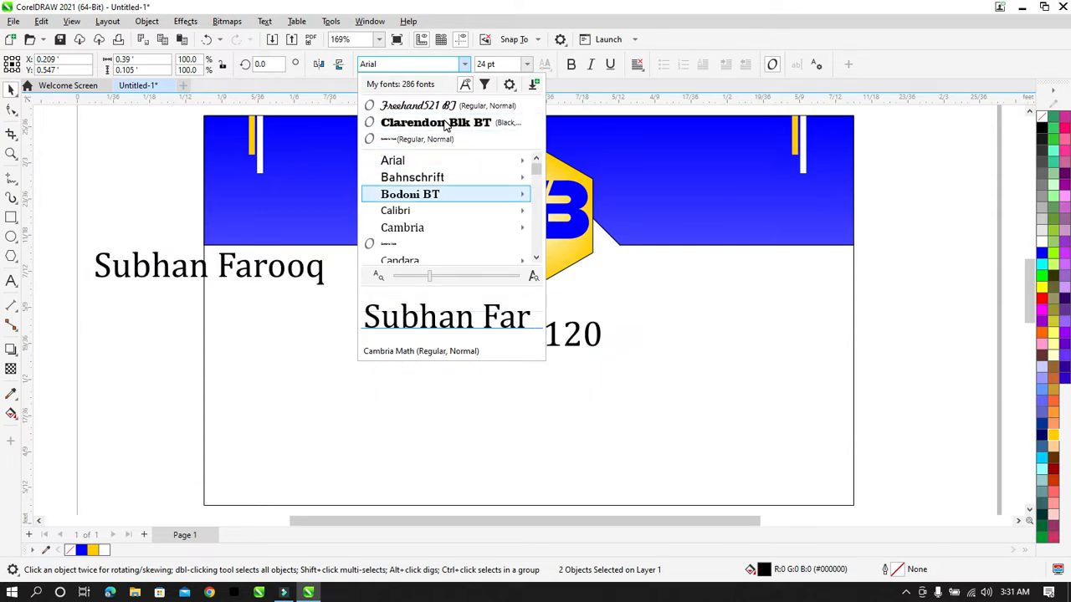
pyautogui.press('Down')
pyautogui.press('Down')
pyautogui.press('Down')
pyautogui.press('Down')
pyautogui.press('Down')
pyautogui.press('Down')
pyautogui.press('Down')
pyautogui.press('Down')
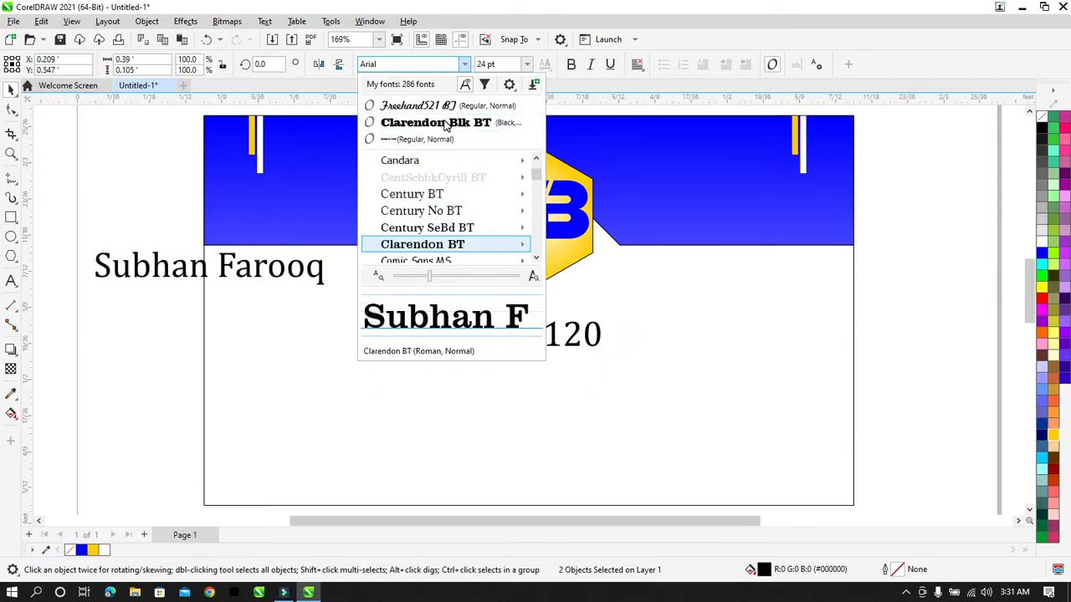
pyautogui.press('Down')
pyautogui.press('Down')
pyautogui.press('Down')
pyautogui.press('Down')
pyautogui.press('Down')
pyautogui.press('Down')
pyautogui.press('Down')
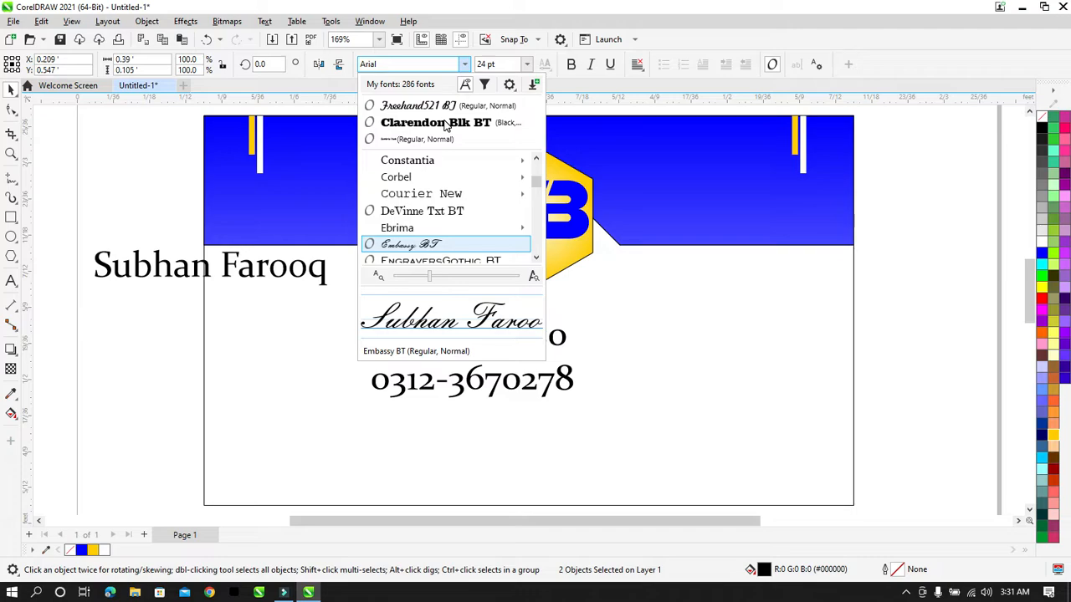
pyautogui.press('Down')
pyautogui.press('Down')
pyautogui.press('Down')
pyautogui.press('Down')
pyautogui.press('Down')
pyautogui.press('Down')
pyautogui.press('Down')
pyautogui.press('Down')
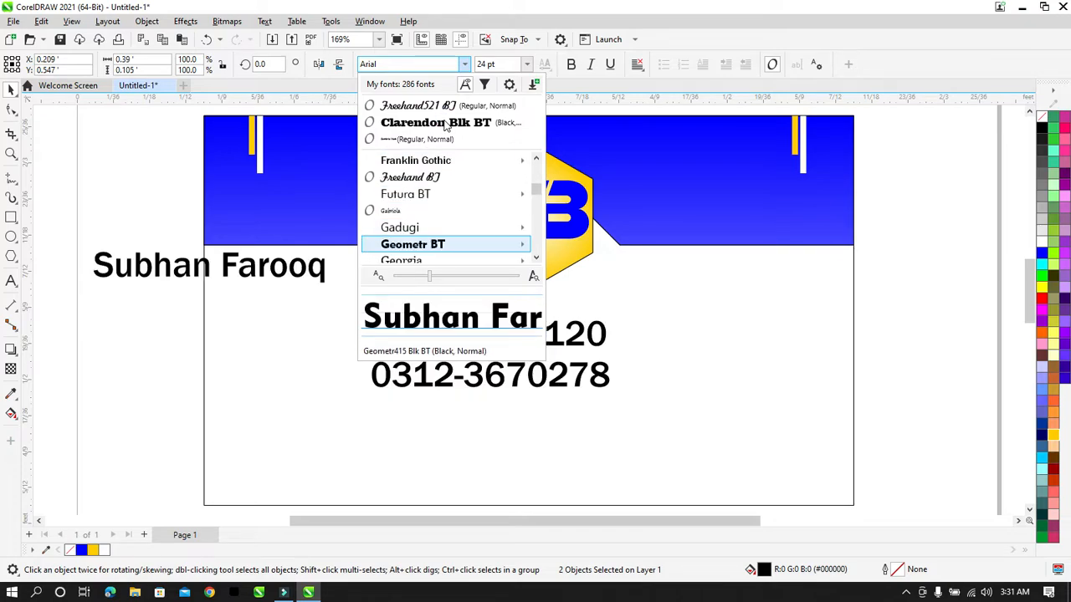
pyautogui.press('Down')
pyautogui.press('Down')
pyautogui.press('Down')
pyautogui.press('Down')
pyautogui.press('Down')
pyautogui.press('Down')
pyautogui.press('Down')
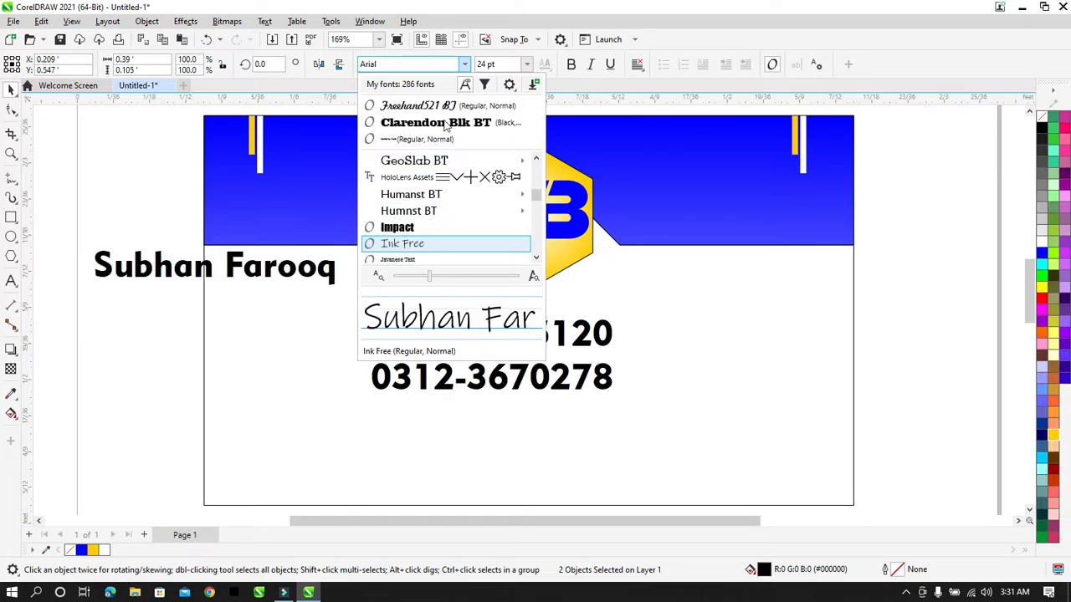
pyautogui.press('Down')
pyautogui.press('Down')
pyautogui.press('Down')
pyautogui.press('Down')
pyautogui.press('Down')
pyautogui.press('Down')
pyautogui.press('Down')
pyautogui.press('Down')
pyautogui.press('Down')
pyautogui.press('Down')
pyautogui.press('Down')
pyautogui.press('Down')
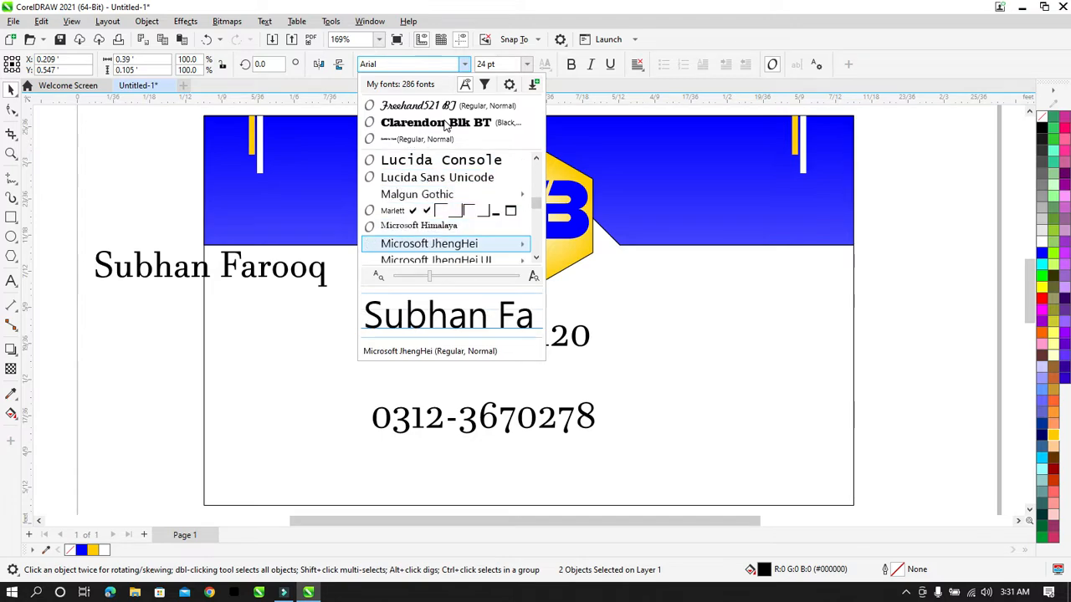
pyautogui.press('Down')
pyautogui.press('Down')
pyautogui.press('Down')
pyautogui.press('Down')
pyautogui.press('Down')
pyautogui.press('Down')
pyautogui.press('Down')
pyautogui.press('Down')
pyautogui.press('Down')
pyautogui.press('Down')
pyautogui.press('Down')
pyautogui.press('Down')
pyautogui.press('Down')
pyautogui.press('Down')
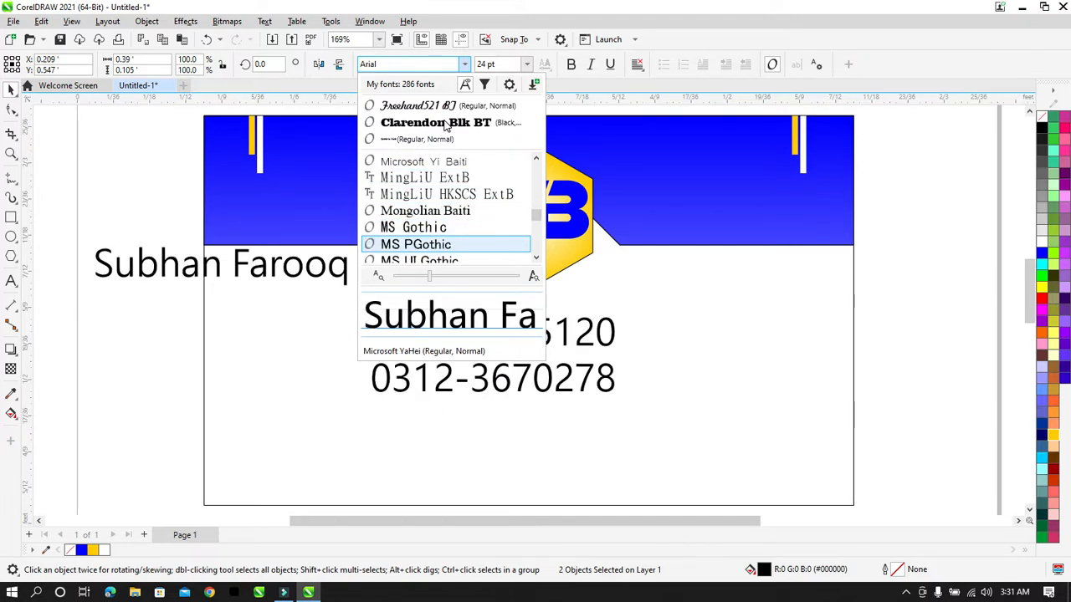
pyautogui.press('Down')
pyautogui.press('Down')
pyautogui.press('Down')
pyautogui.press('Down')
pyautogui.press('Down')
pyautogui.press('Down')
pyautogui.press('Down')
pyautogui.press('Down')
pyautogui.press('Down')
pyautogui.press('Down')
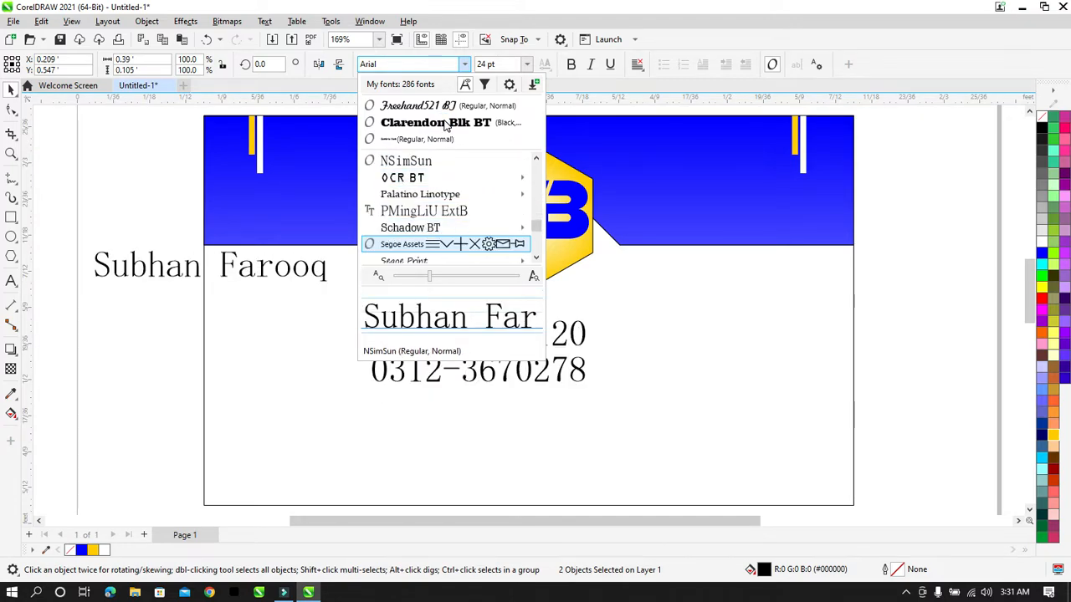
pyautogui.press('Down')
pyautogui.press('Down')
pyautogui.press('Down')
pyautogui.press('Down')
pyautogui.press('Down')
pyautogui.press('Down')
pyautogui.press('Down')
pyautogui.press('Down')
pyautogui.press('Down')
pyautogui.press('Down')
pyautogui.press('Down')
pyautogui.press('Down')
pyautogui.press('Down')
pyautogui.press('Down')
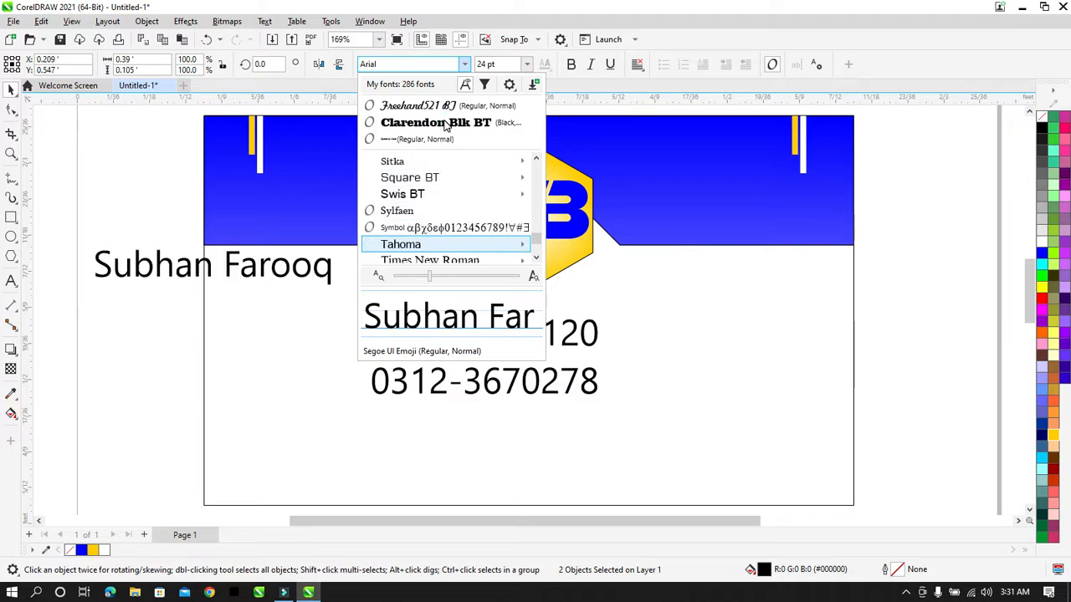
pyautogui.press('Down')
pyautogui.press('Down')
pyautogui.press('Down')
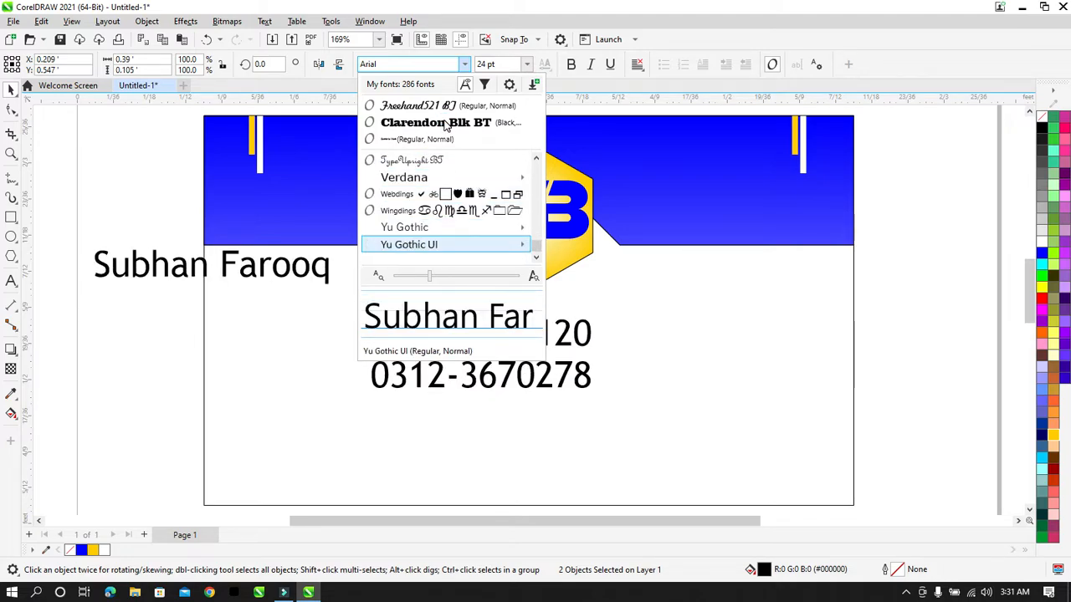
pyautogui.press('Escape')
pyautogui.click(107, 202)
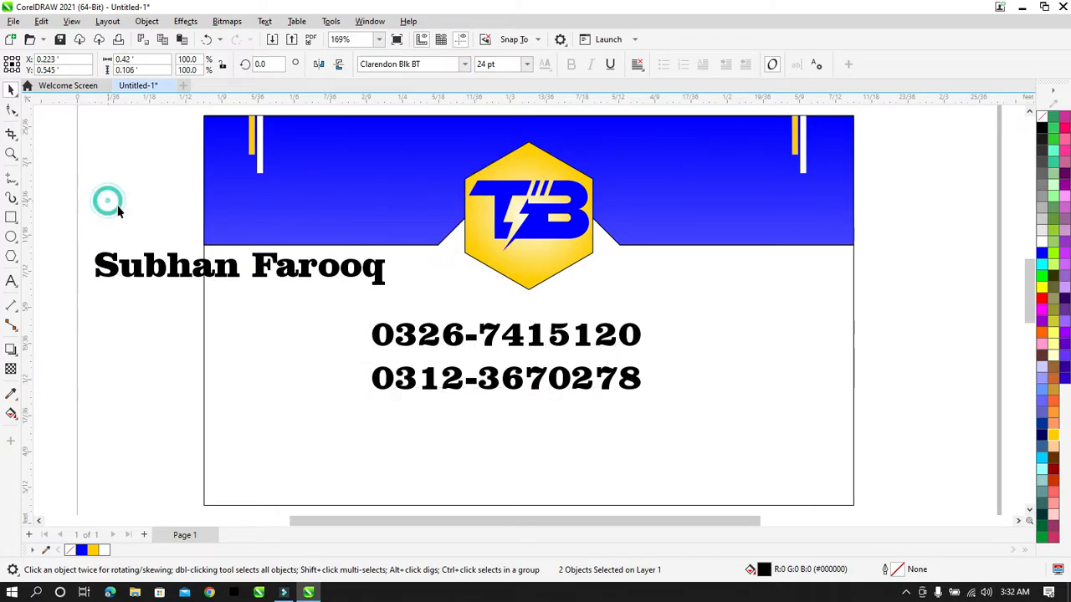
# Step: Move the name text up onto the blue band and scale it down to 15.839 pt
pyautogui.click(209, 263)
pyautogui.moveTo(201, 266); pyautogui.dragTo(276, 213)
pyautogui.moveTo(169, 239); pyautogui.dragTo(259, 240)
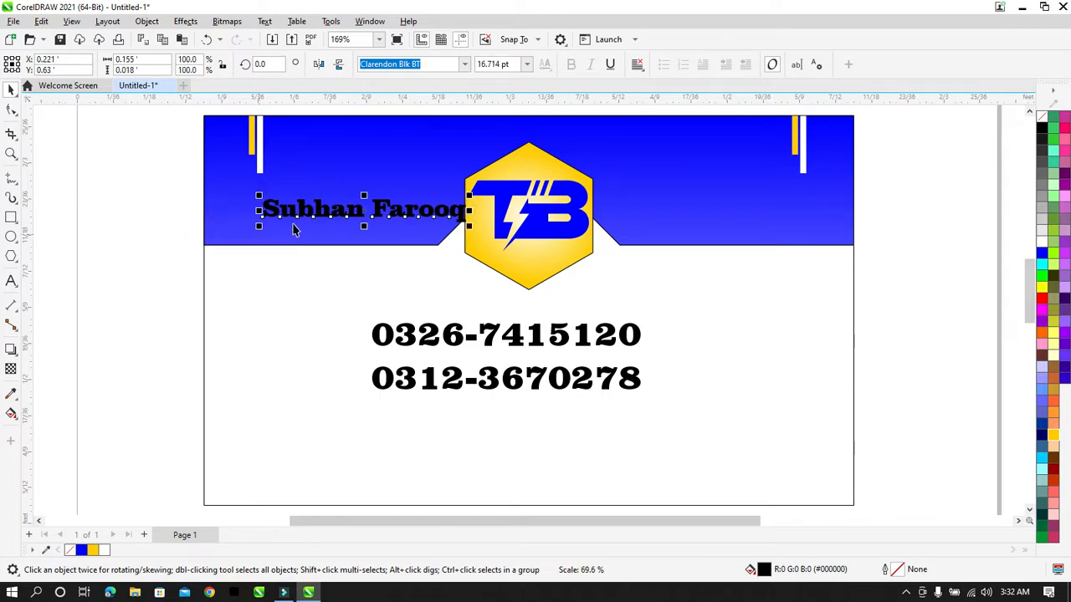
pyautogui.moveTo(325, 212); pyautogui.dragTo(300, 216)
pyautogui.click(175, 201)
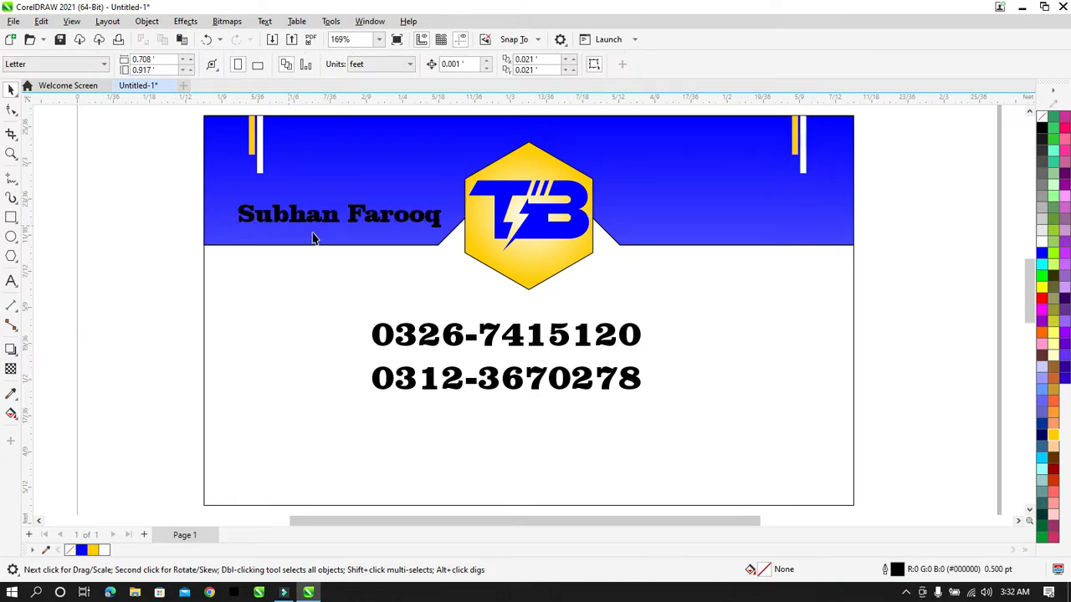
pyautogui.click(284, 216)
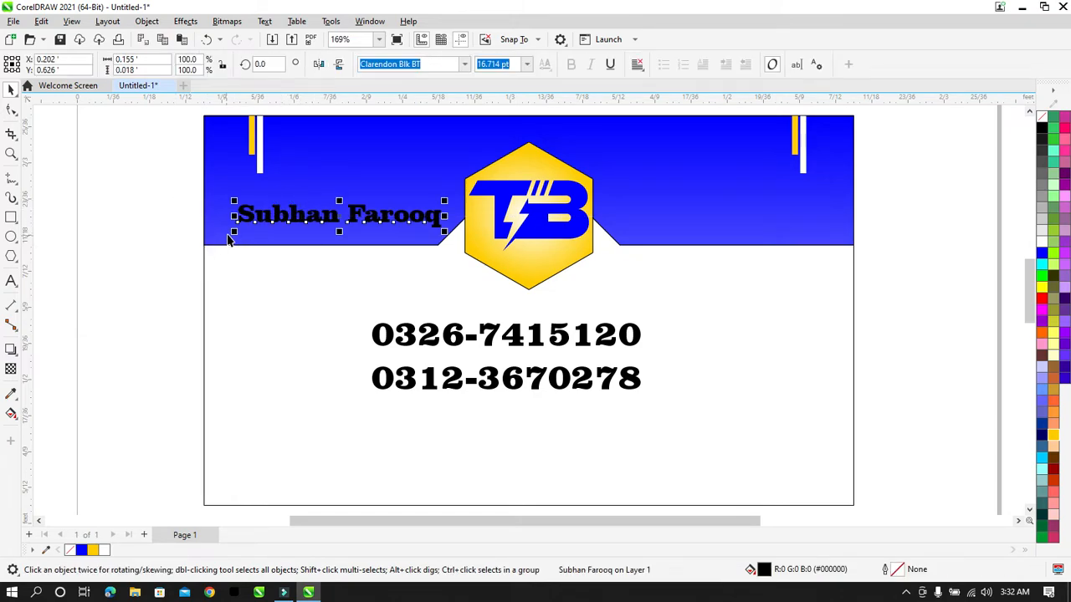
pyautogui.moveTo(233, 237); pyautogui.dragTo(239, 239)
pyautogui.click(162, 226)
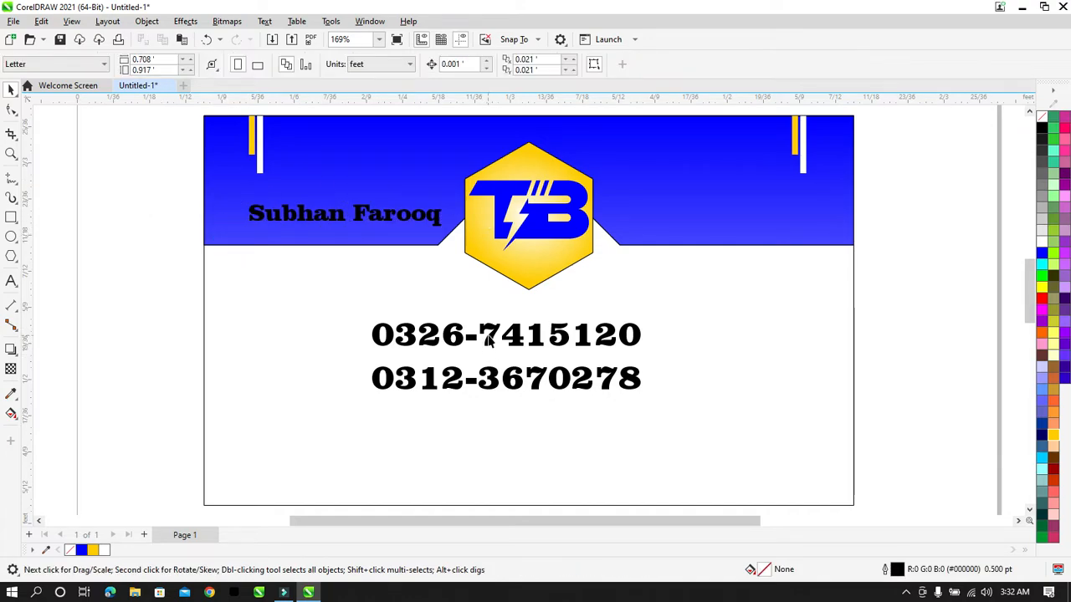
# Step: Set the phone numbers to 15.839 pt and move them into the band's upper right
pyautogui.click(490, 337)
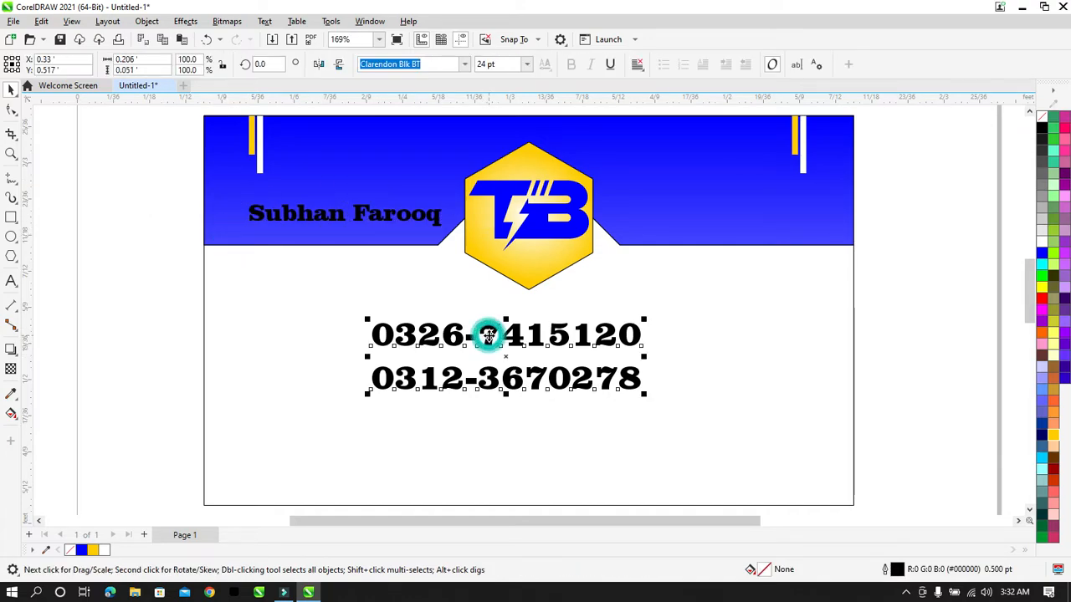
pyautogui.click(381, 221)
pyautogui.click(513, 66)
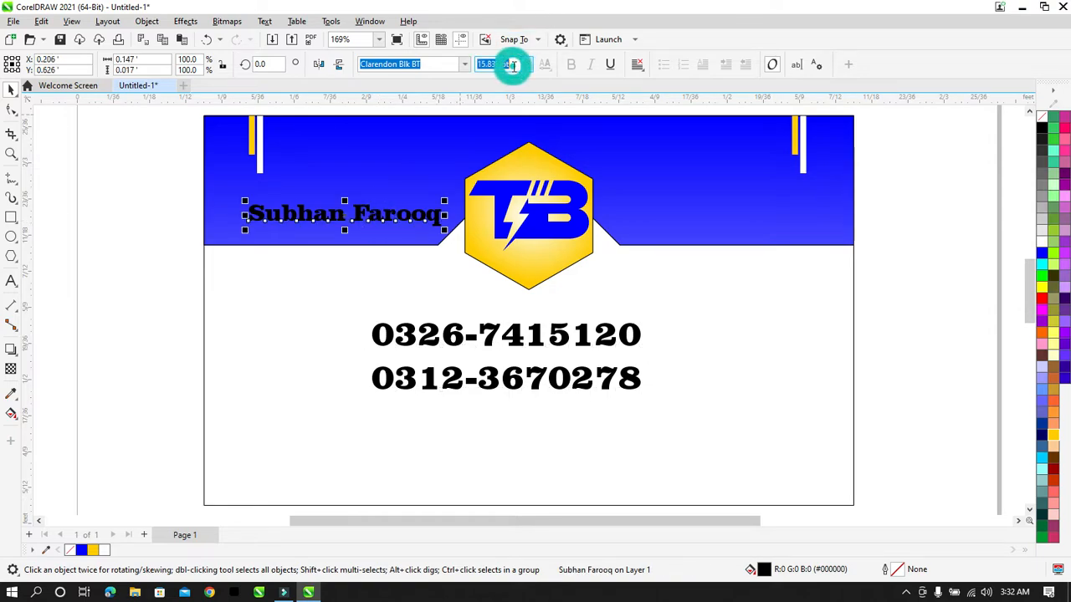
pyautogui.click(515, 330)
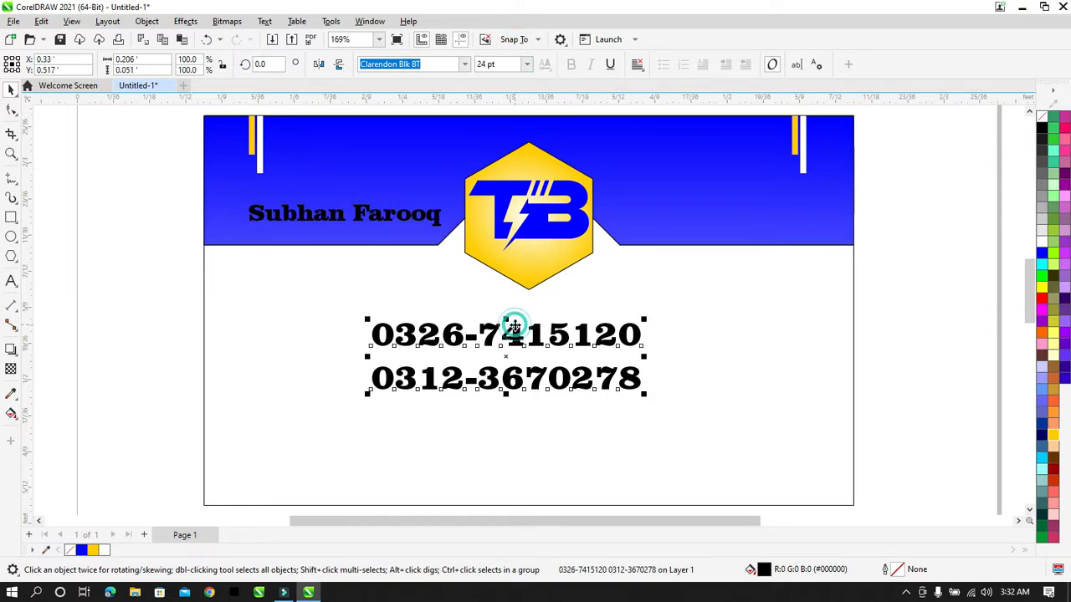
pyautogui.click(504, 66)
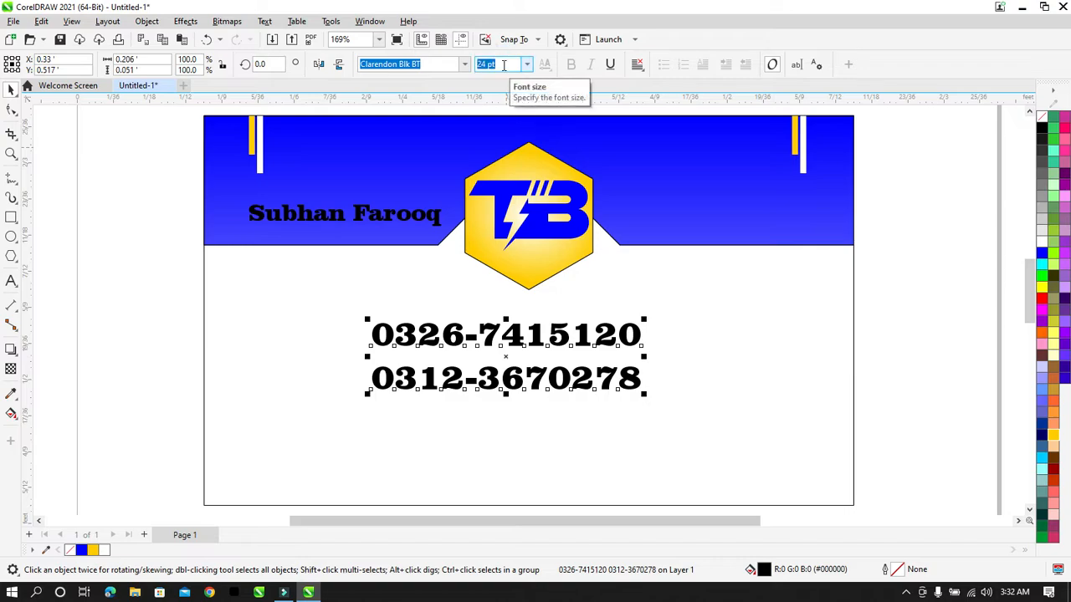
pyautogui.press('Return')
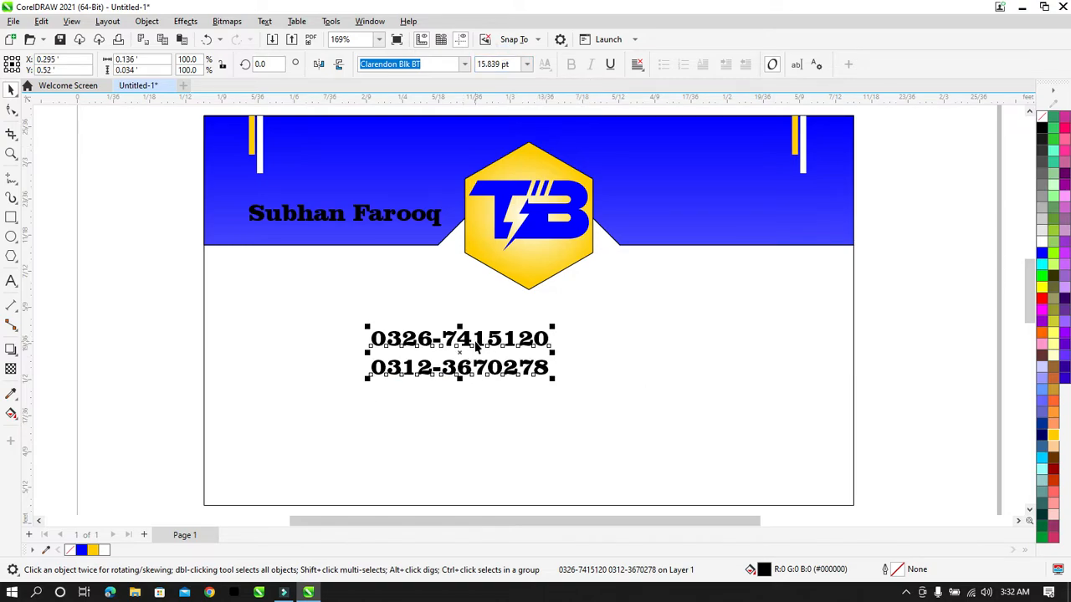
pyautogui.moveTo(479, 337); pyautogui.dragTo(743, 195)
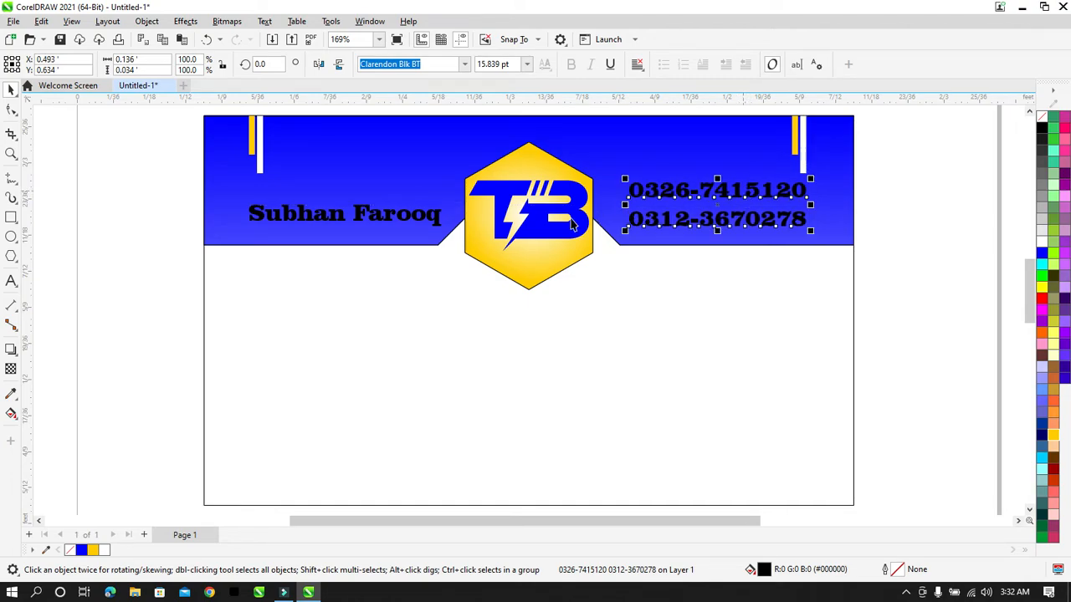
# Step: Colour both the phone numbers and the name text white
pyautogui.keyDown('shift'); pyautogui.click(436, 218); pyautogui.keyUp('shift')
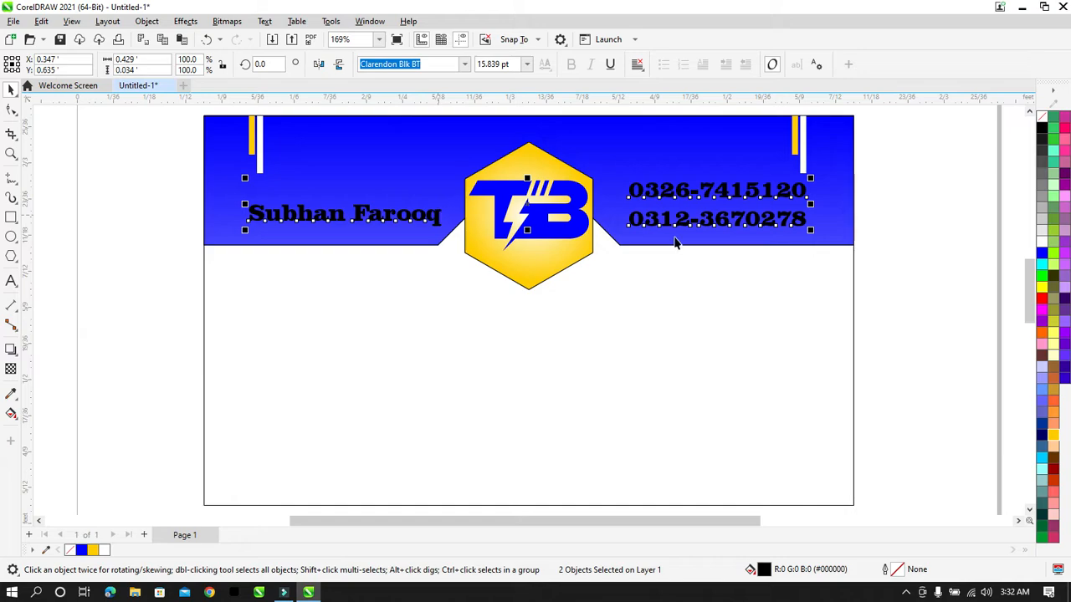
pyautogui.click(872, 246)
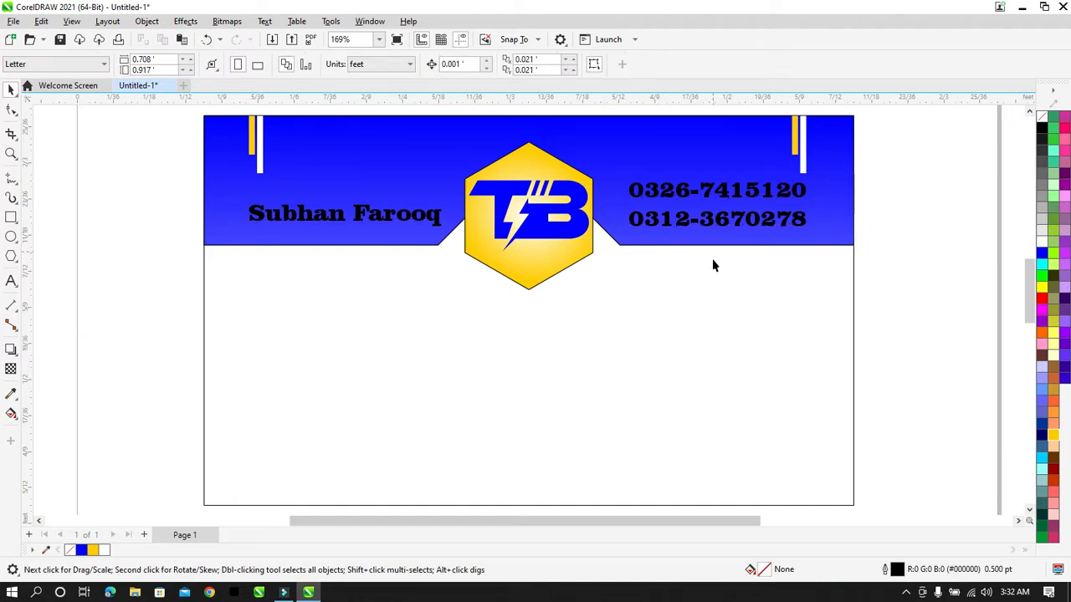
pyautogui.click(683, 203)
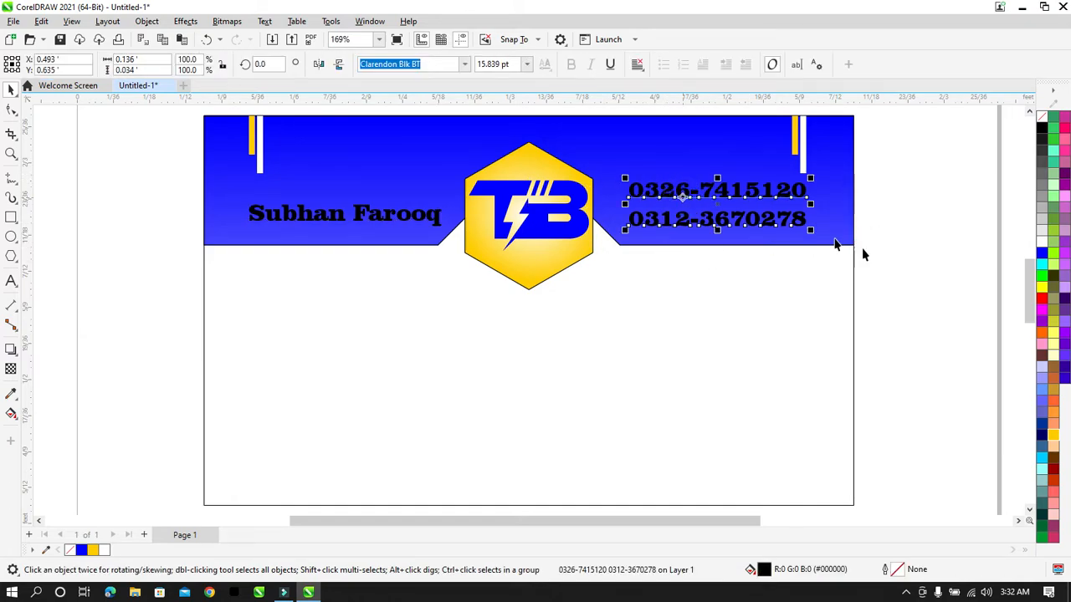
pyautogui.click(1042, 243)
pyautogui.click(440, 212)
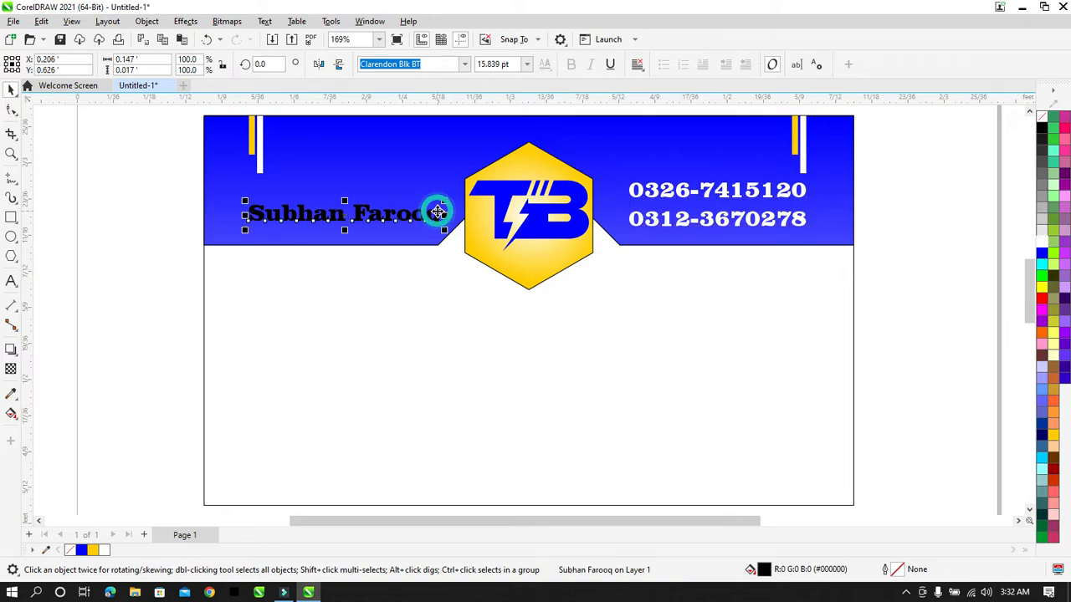
pyautogui.click(1042, 241)
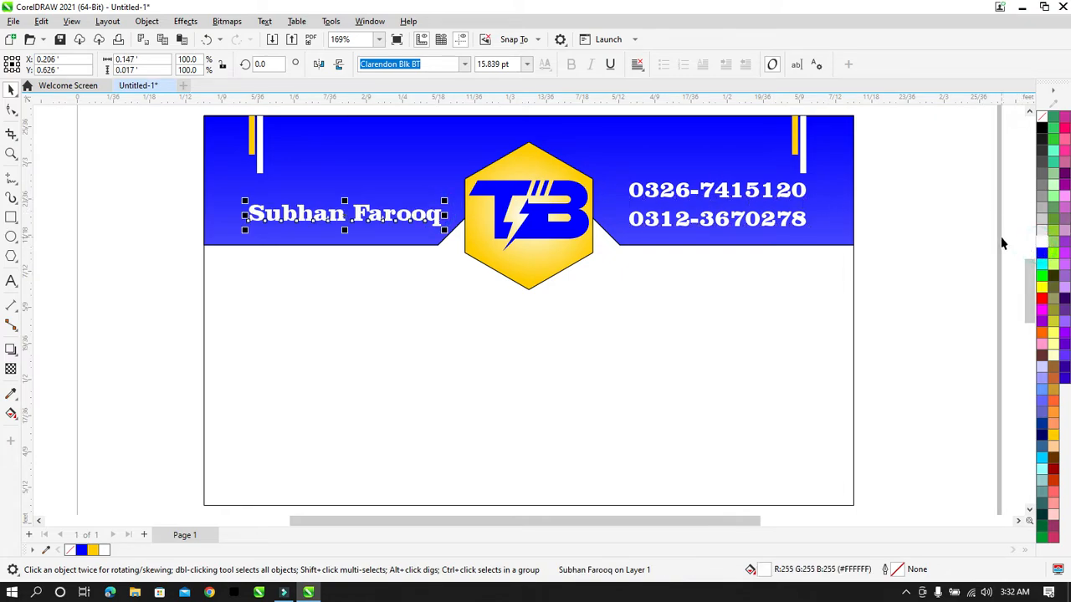
pyautogui.click(1001, 237)
# Step: Import My Adress.cdr with merged styles and place the yellow panel beside the card
pyautogui.rightClick(963, 212)
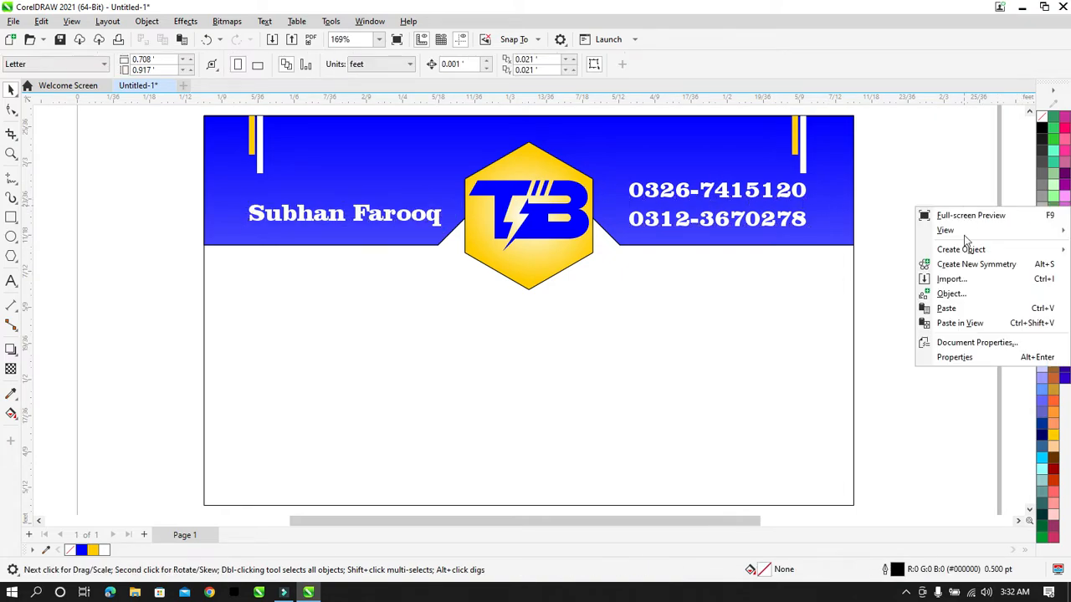
pyautogui.click(960, 277)
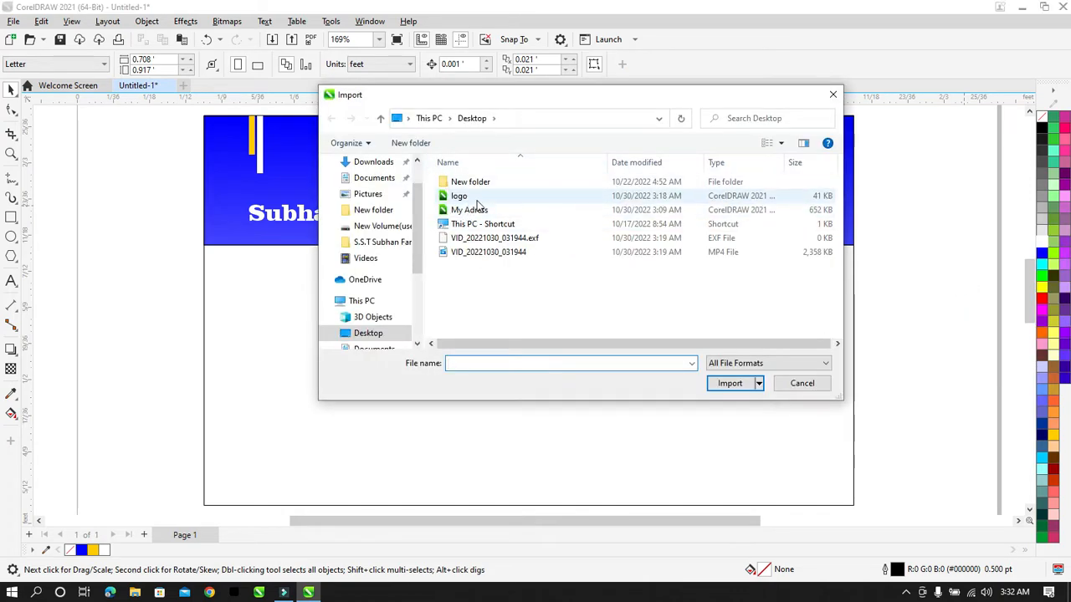
pyautogui.click(474, 209)
pyautogui.click(726, 403)
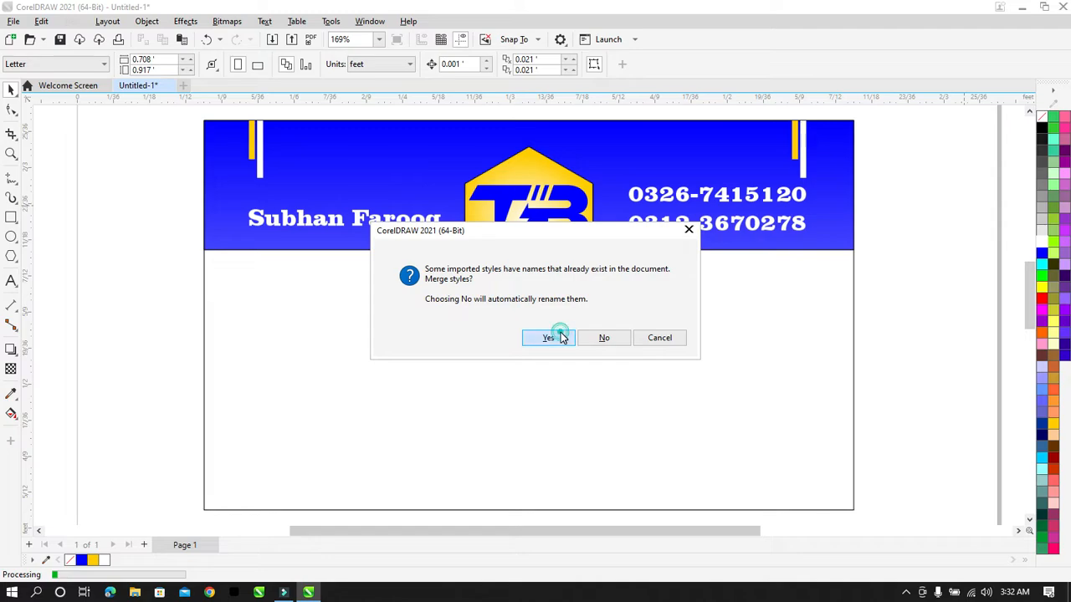
pyautogui.click(552, 338)
pyautogui.click(894, 260)
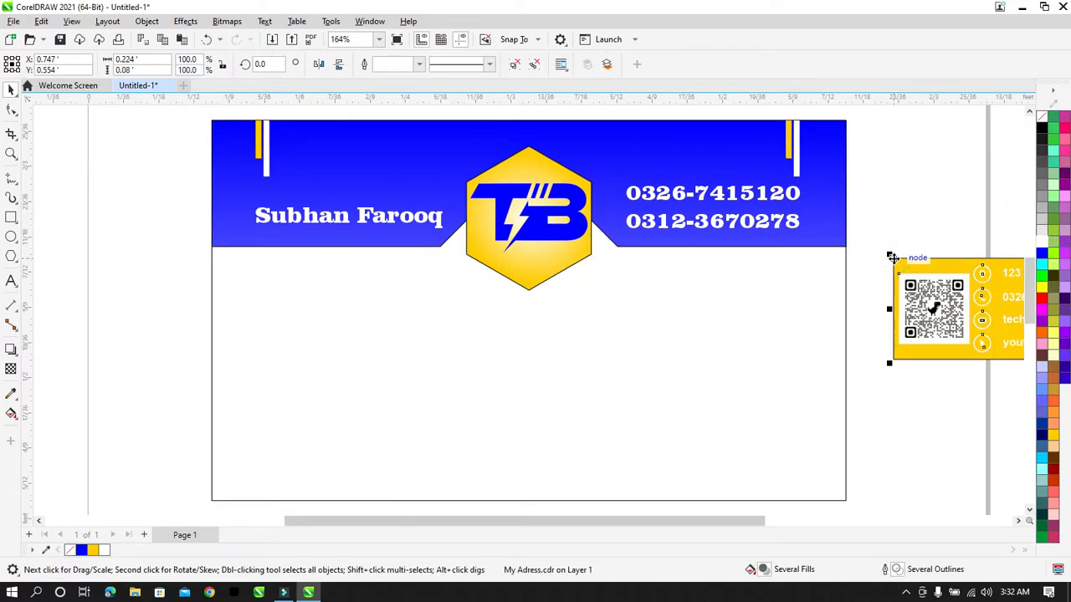
pyautogui.press('F4')
pyautogui.click(921, 388)
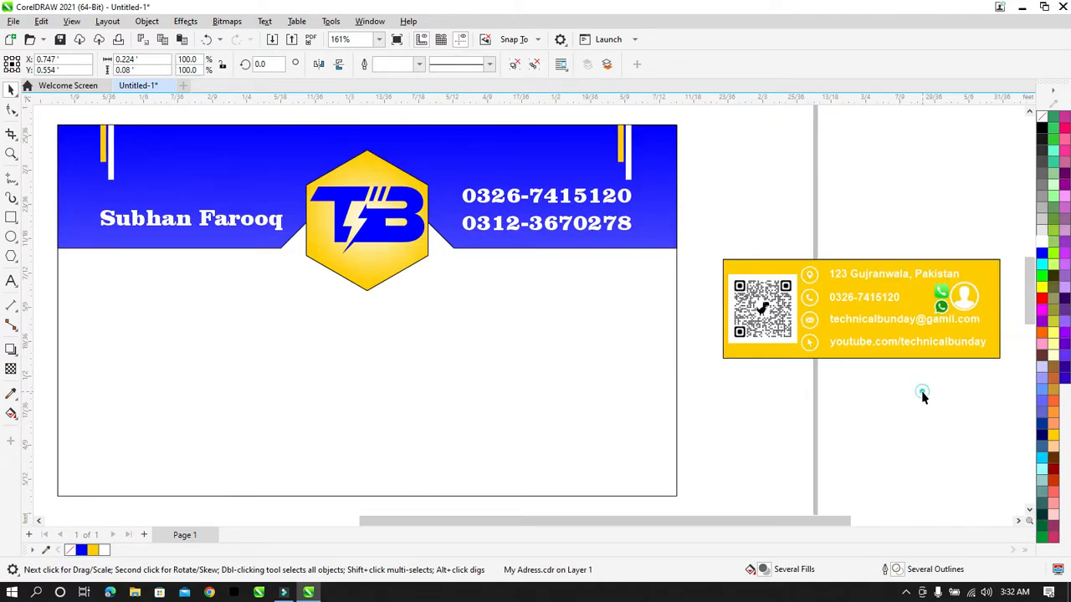
pyautogui.click(941, 302)
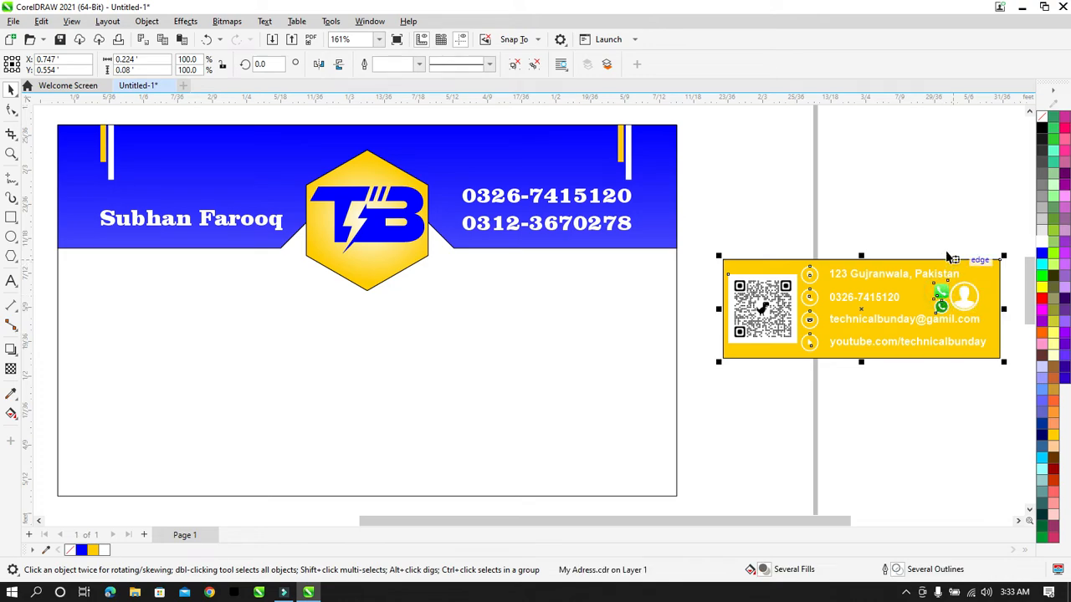
# Step: Ungroup all objects in the imported address panel
pyautogui.click(537, 66)
pyautogui.click(904, 232)
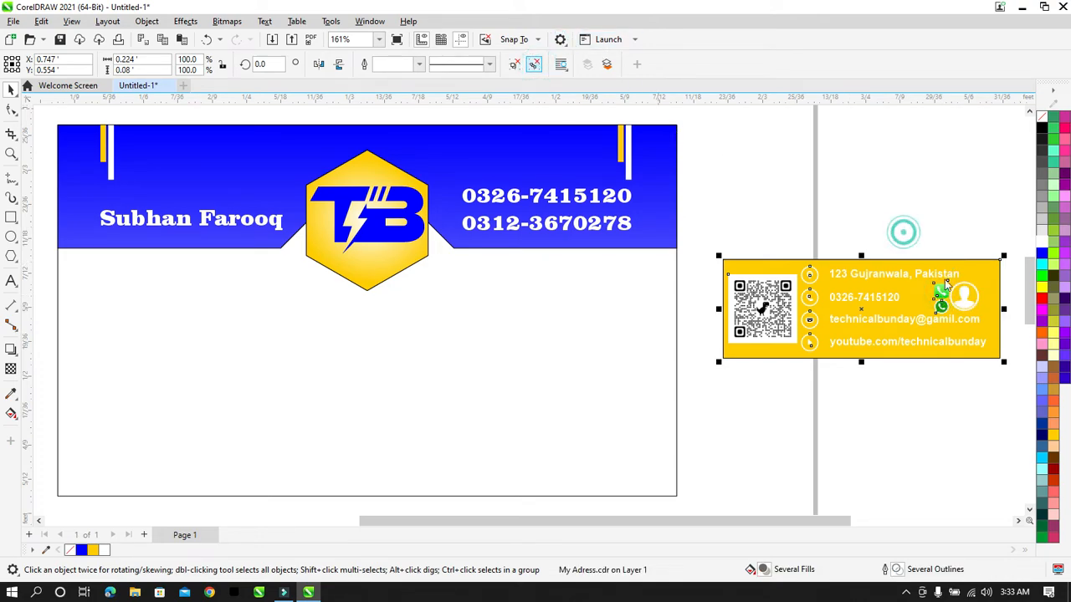
pyautogui.click(938, 235)
pyautogui.click(957, 416)
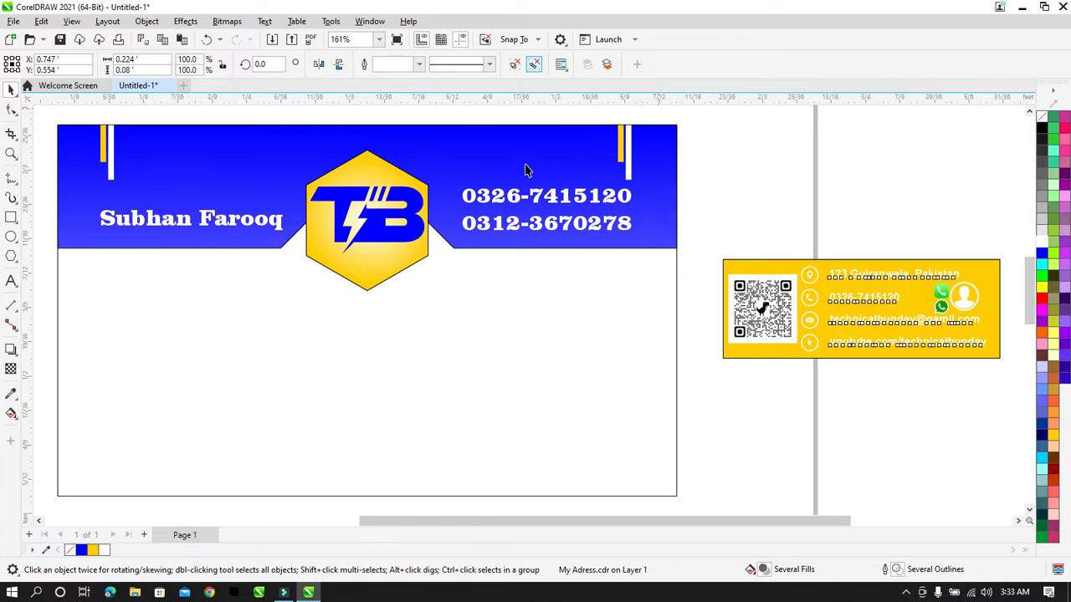
# Step: Move the green WhatsApp icon from the panel onto the blue header above the numbers
pyautogui.click(937, 299)
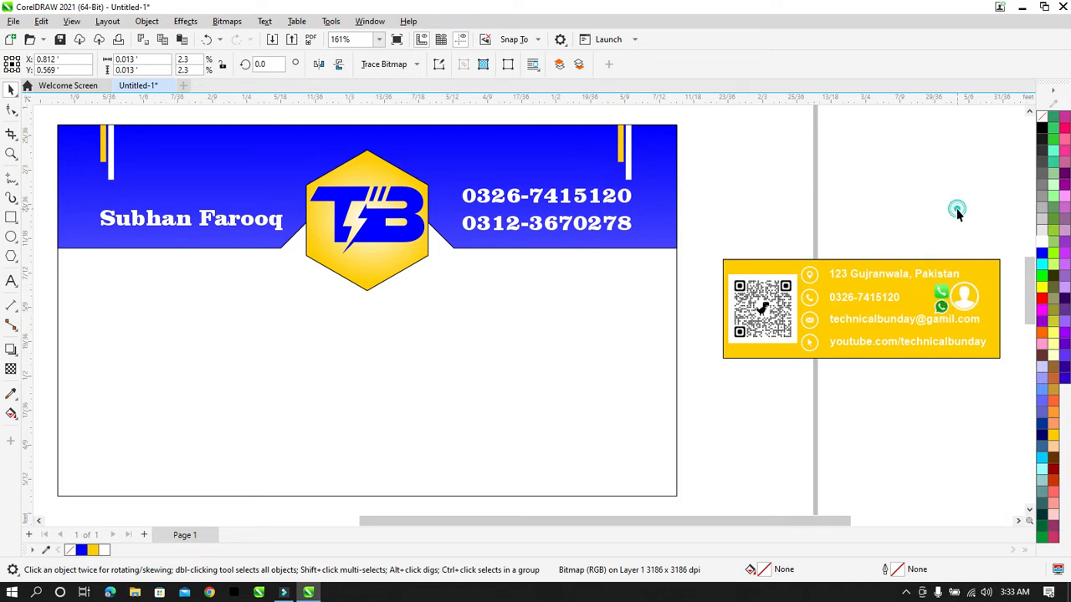
pyautogui.click(956, 209)
pyautogui.click(936, 281)
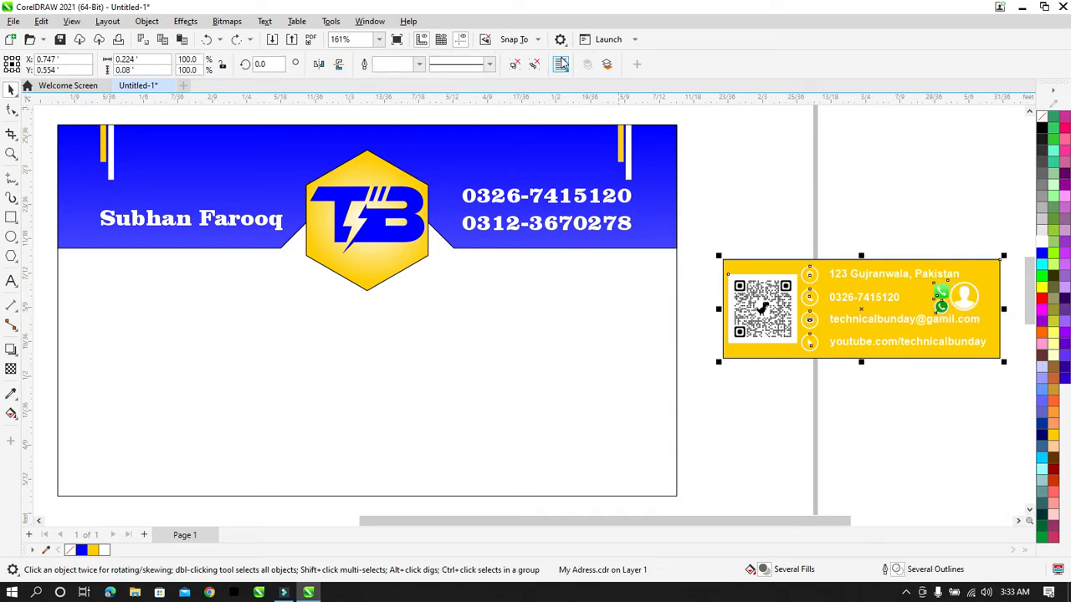
pyautogui.click(831, 210)
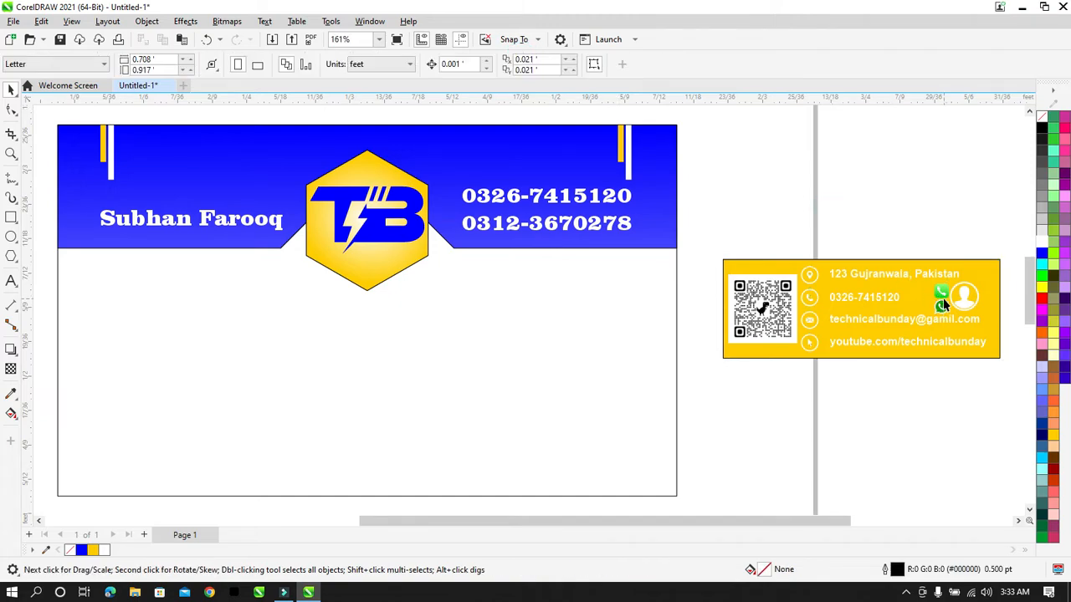
pyautogui.moveTo(942, 292); pyautogui.dragTo(568, 171)
pyautogui.click(797, 210)
# Step: Move the second green icon beside the first and type a password note below the panel
pyautogui.moveTo(942, 309); pyautogui.dragTo(547, 175)
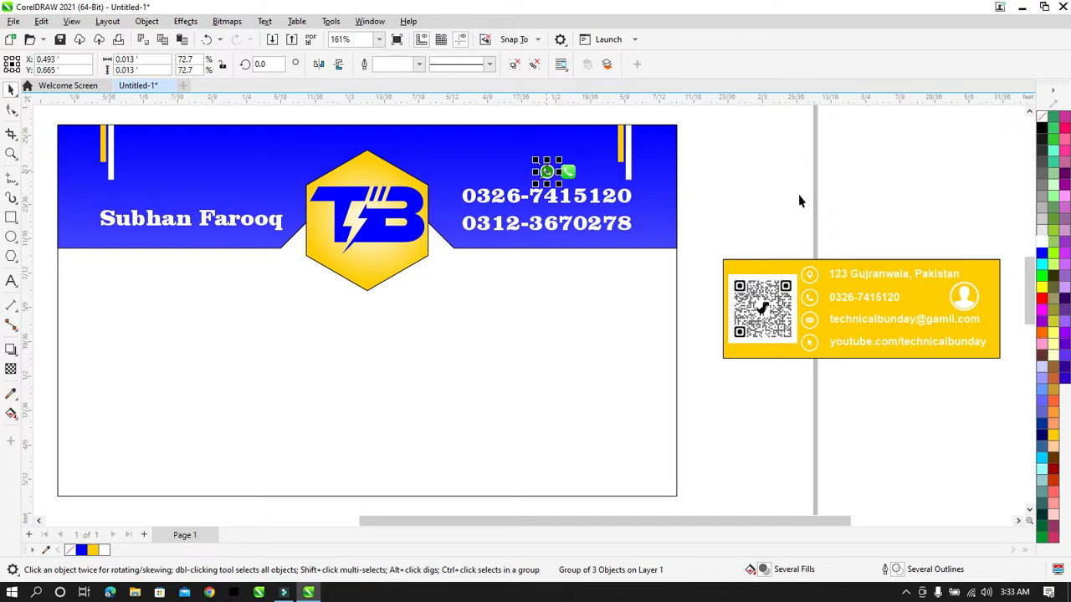
pyautogui.click(797, 195)
pyautogui.click(12, 283)
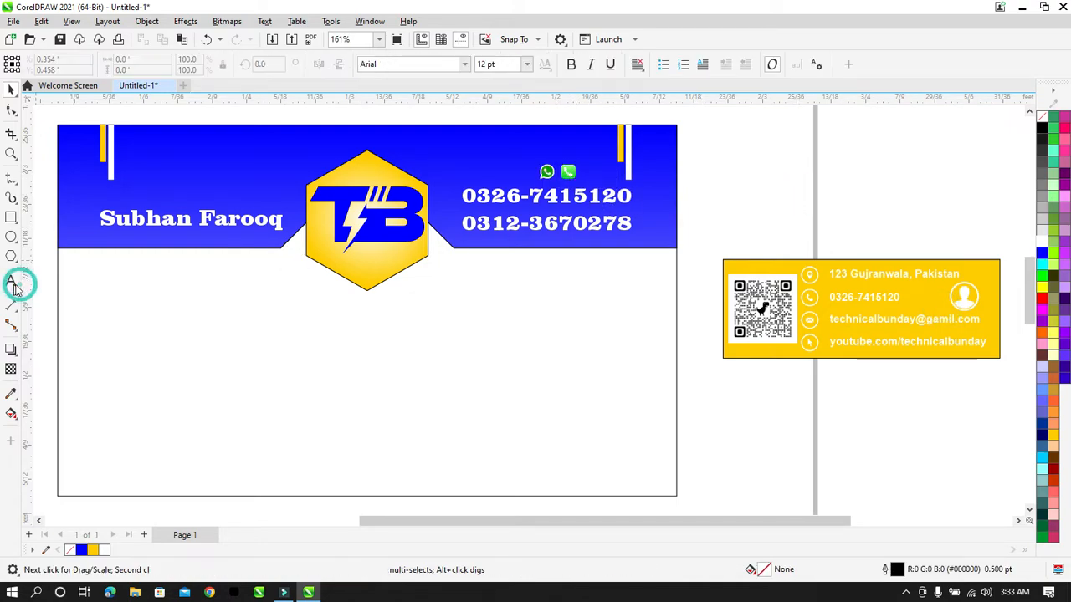
pyautogui.click(707, 378)
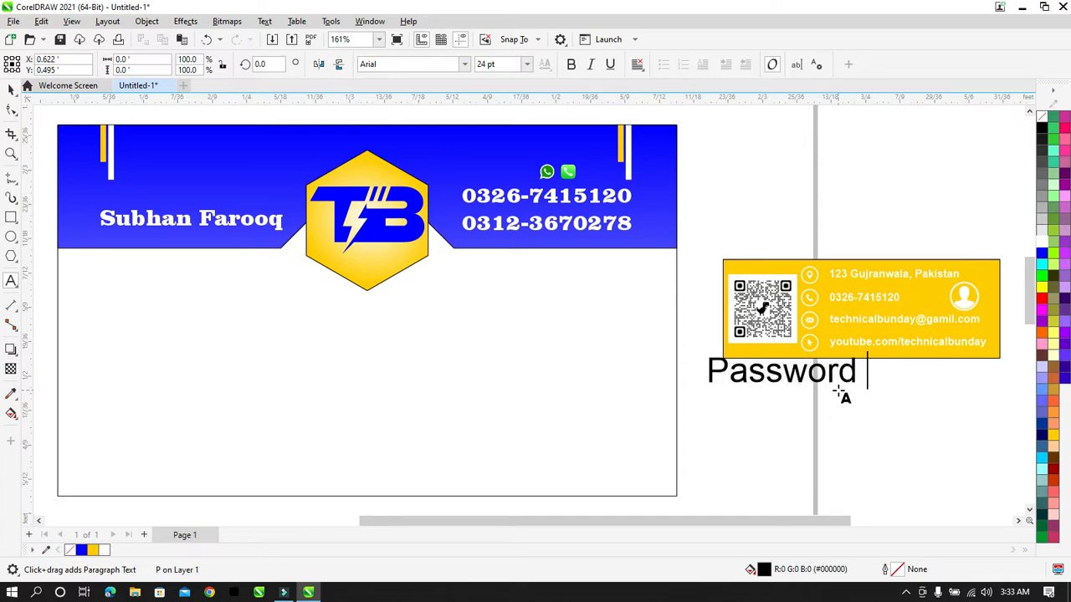
pyautogui.press('BackSpace')
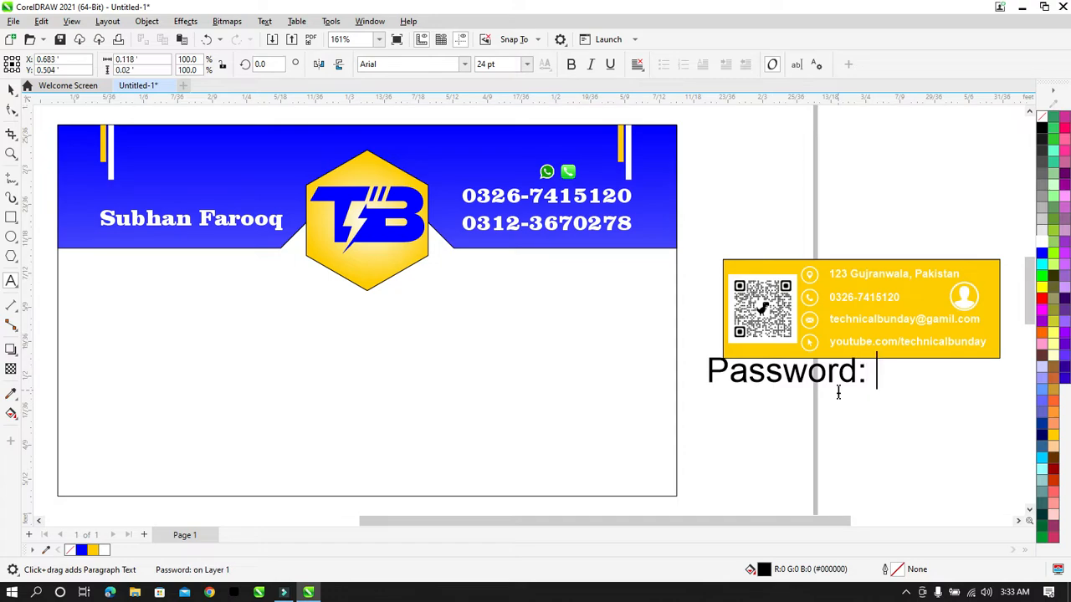
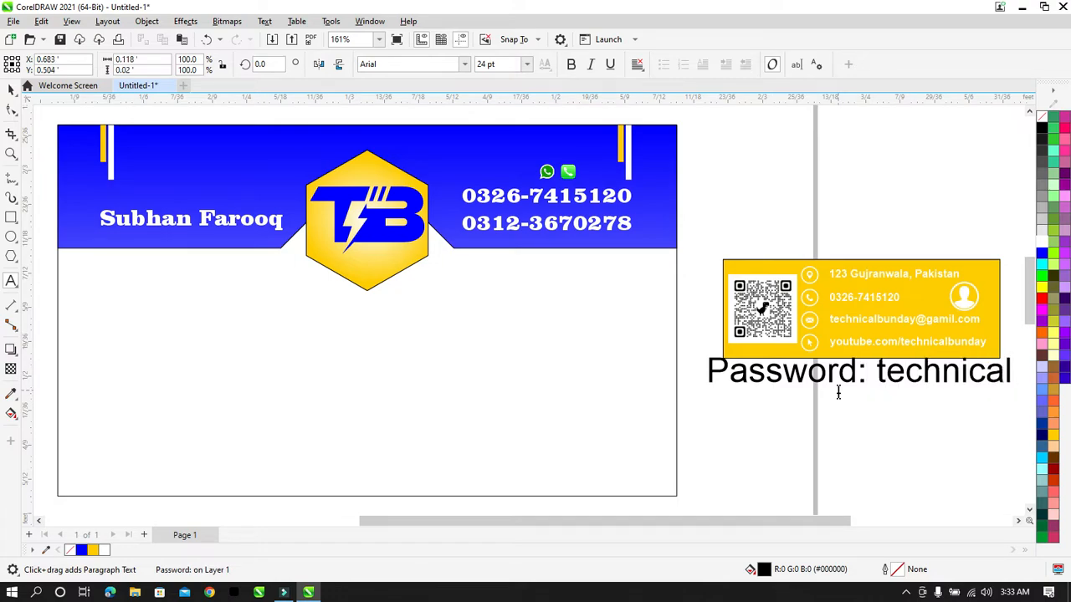
pyautogui.press('BackSpace')
pyautogui.press('BackSpace')
pyautogui.press('BackSpace')
pyautogui.press('BackSpace')
pyautogui.press('BackSpace')
pyautogui.press('BackSpace')
pyautogui.press('BackSpace')
pyautogui.press('BackSpace')
pyautogui.press('BackSpace')
pyautogui.press('BackSpace')
pyautogui.press('BackSpace')
pyautogui.press('BackSpace')
pyautogui.press('BackSpace')
pyautogui.press('BackSpace')
pyautogui.press('BackSpace')
pyautogui.press('BackSpace')
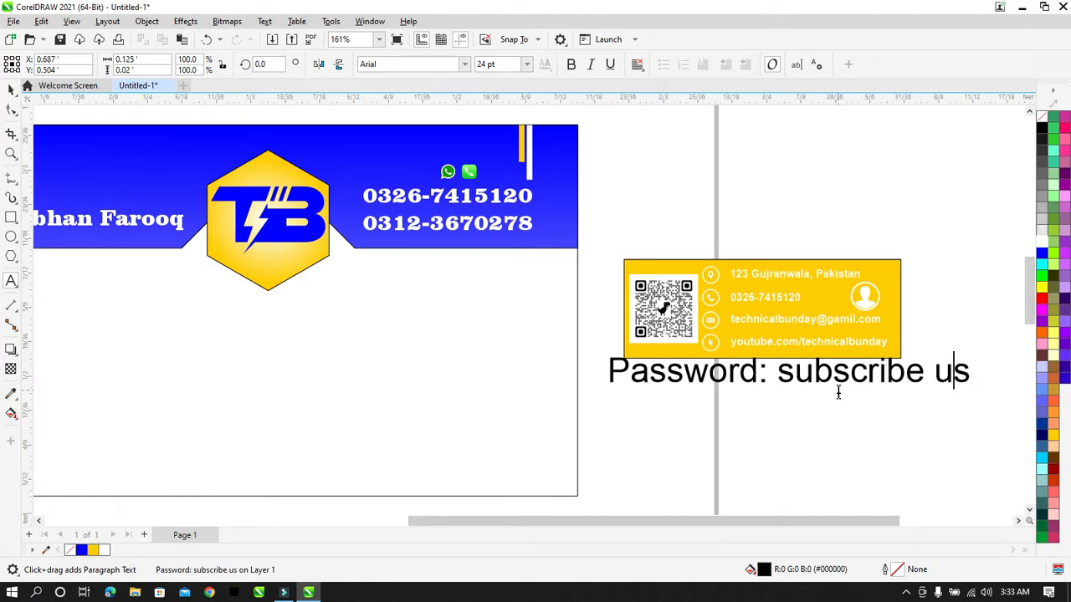
pyautogui.press('BackSpace')
pyautogui.press('End')
# Step: Colour the password part of the note red
pyautogui.click(838, 393)
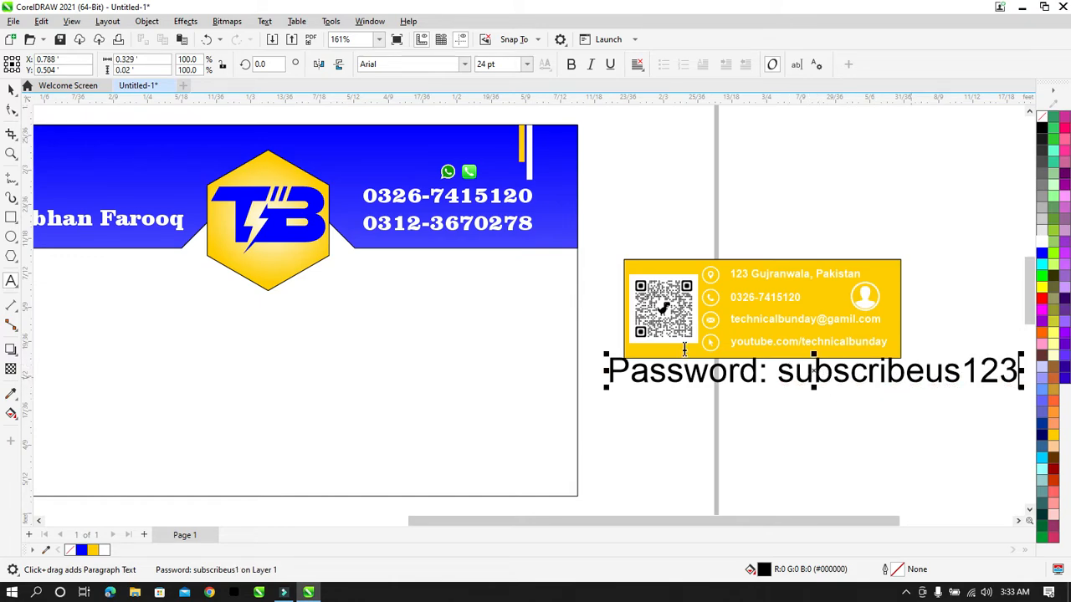
pyautogui.moveTo(780, 374); pyautogui.dragTo(975, 370)
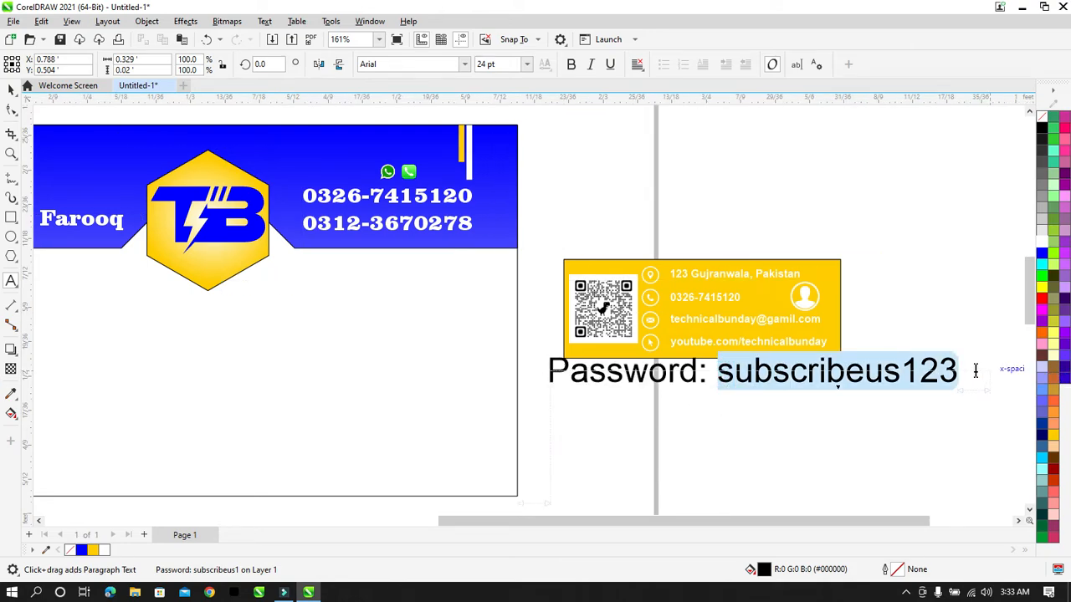
pyautogui.click(1043, 299)
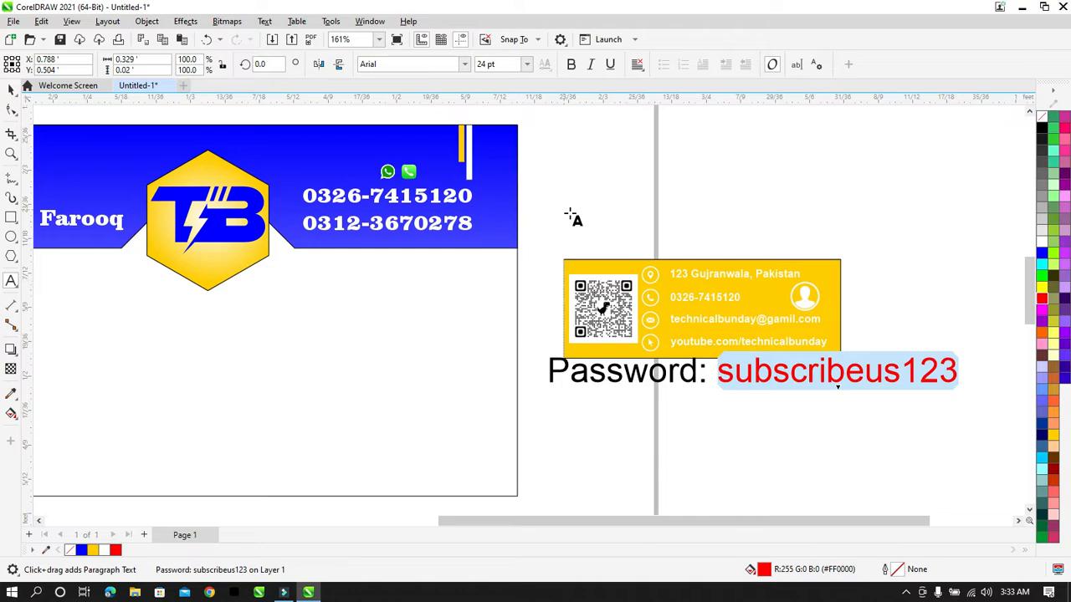
pyautogui.click(11, 90)
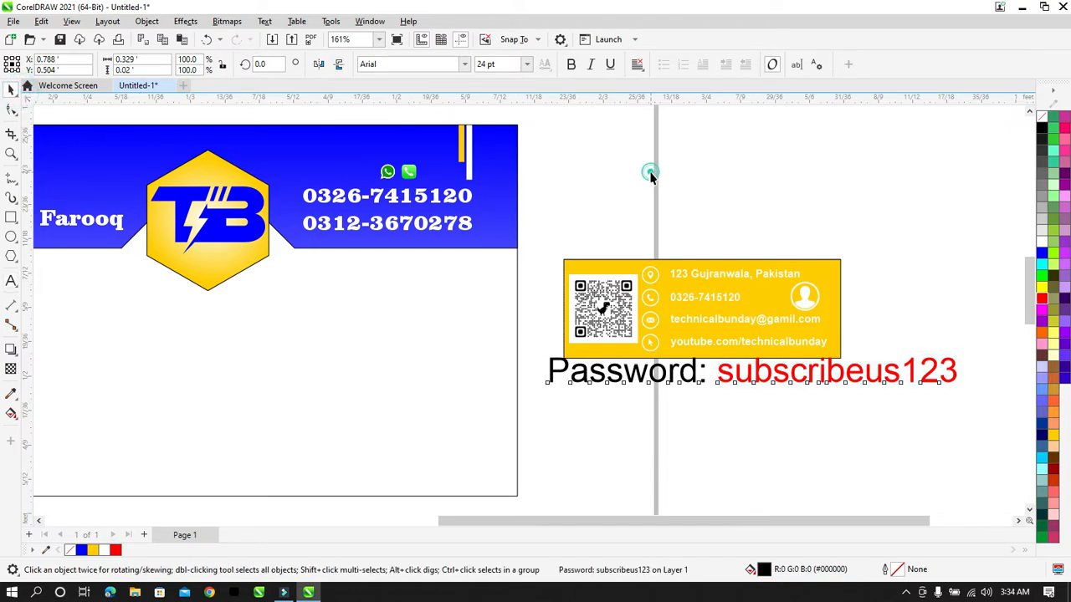
pyautogui.click(705, 401)
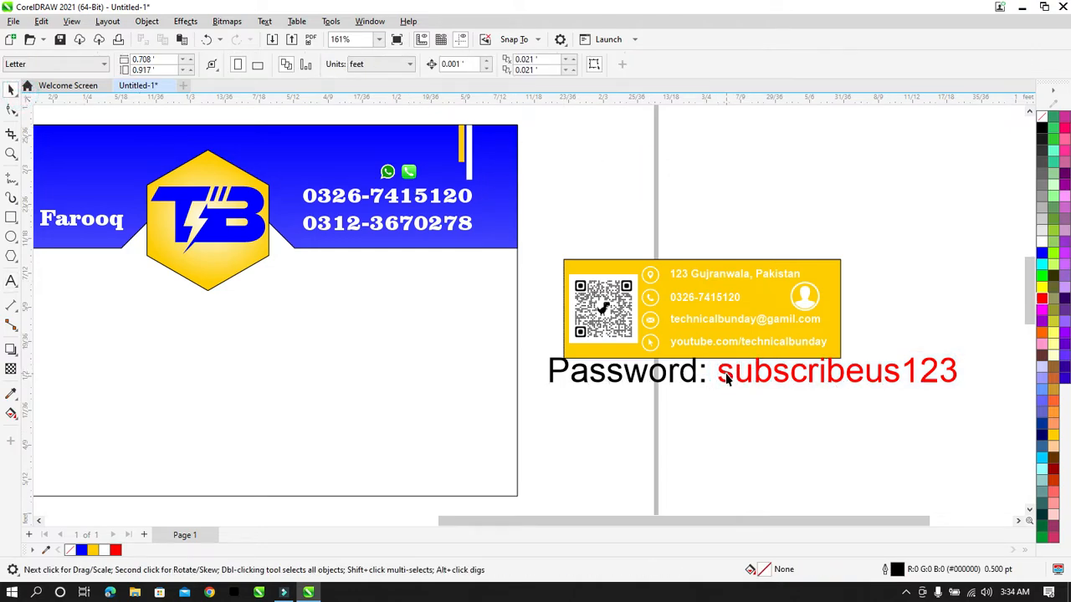
# Step: Move the password note lower, then delete it
pyautogui.click(727, 377)
pyautogui.moveTo(636, 452); pyautogui.dragTo(763, 401)
pyautogui.click(799, 433)
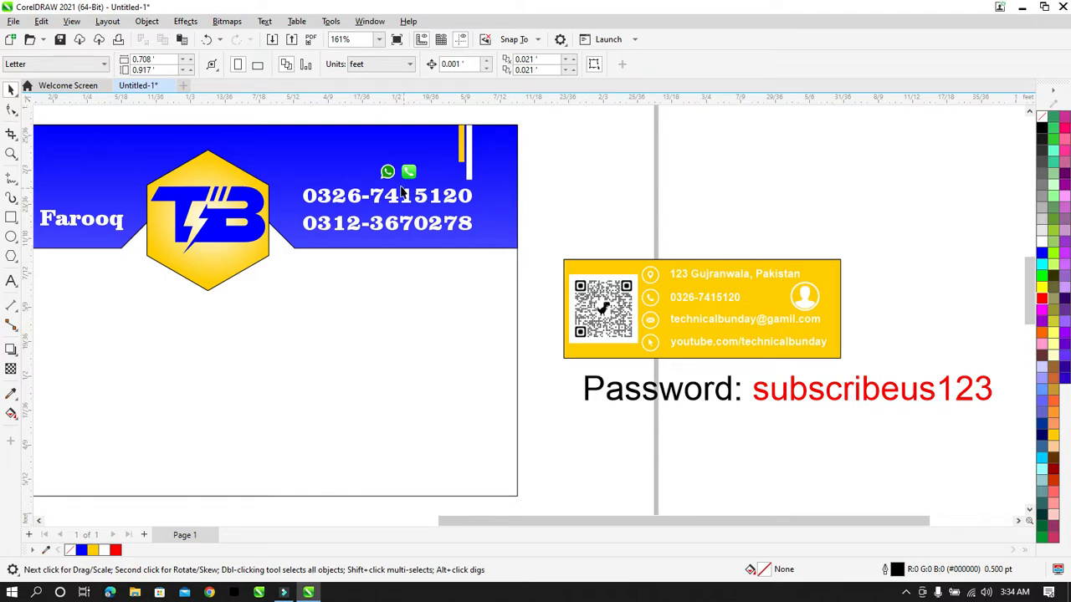
pyautogui.click(724, 386)
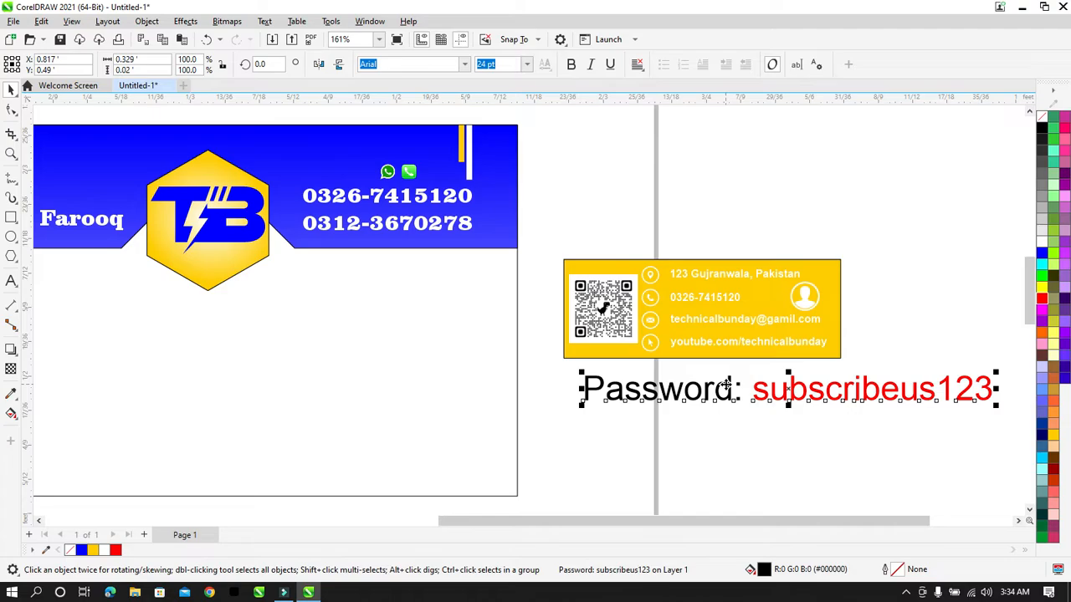
pyautogui.press('Delete')
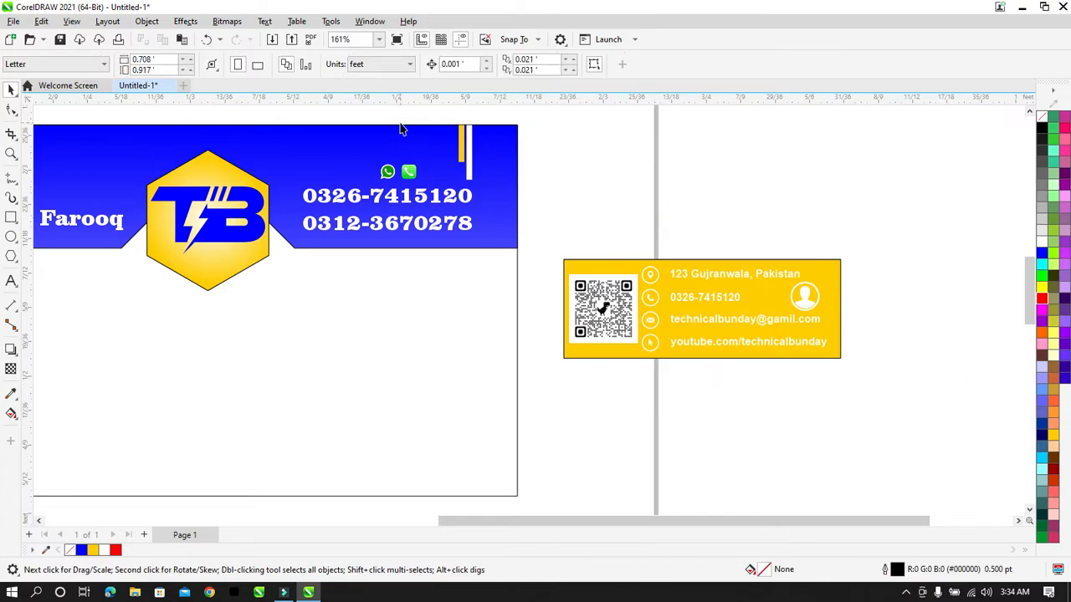
# Step: Zoom in on the icons and enlarge the WhatsApp icon to match the phone icon
pyautogui.press('z')
pyautogui.moveTo(481, 153); pyautogui.dragTo(297, 242)
pyautogui.press('space')
pyautogui.click(629, 179)
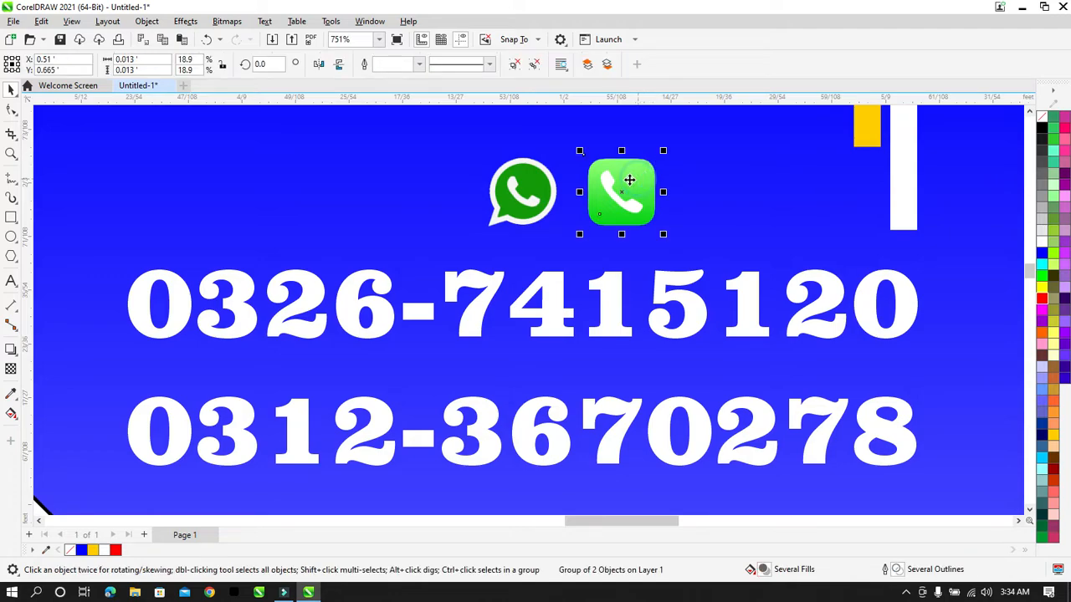
pyautogui.moveTo(533, 193); pyautogui.dragTo(533, 189)
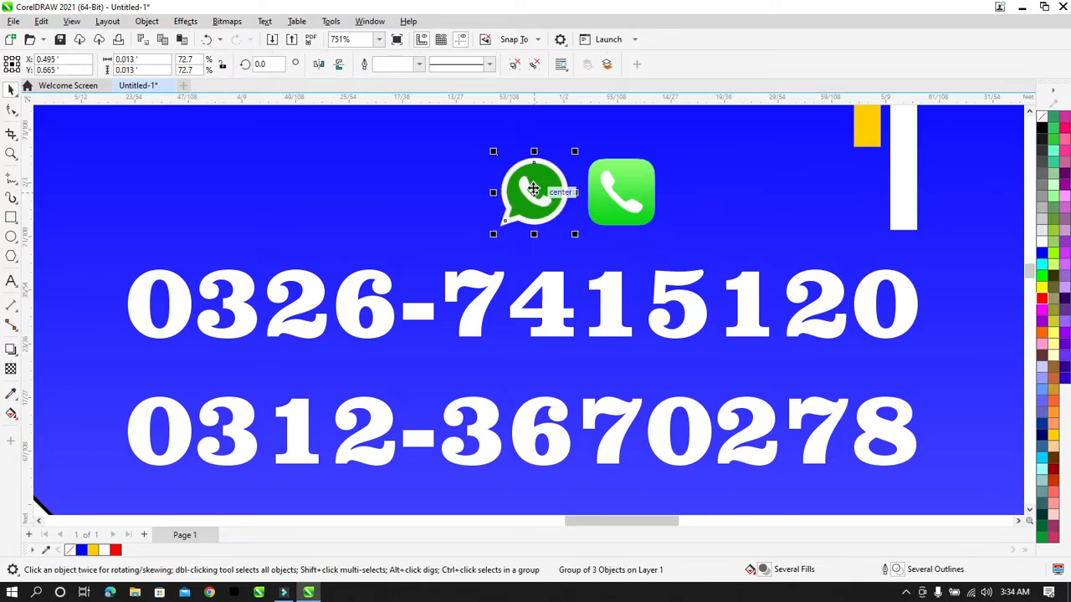
pyautogui.keyDown('shift'); pyautogui.click(620, 193); pyautogui.keyUp('shift')
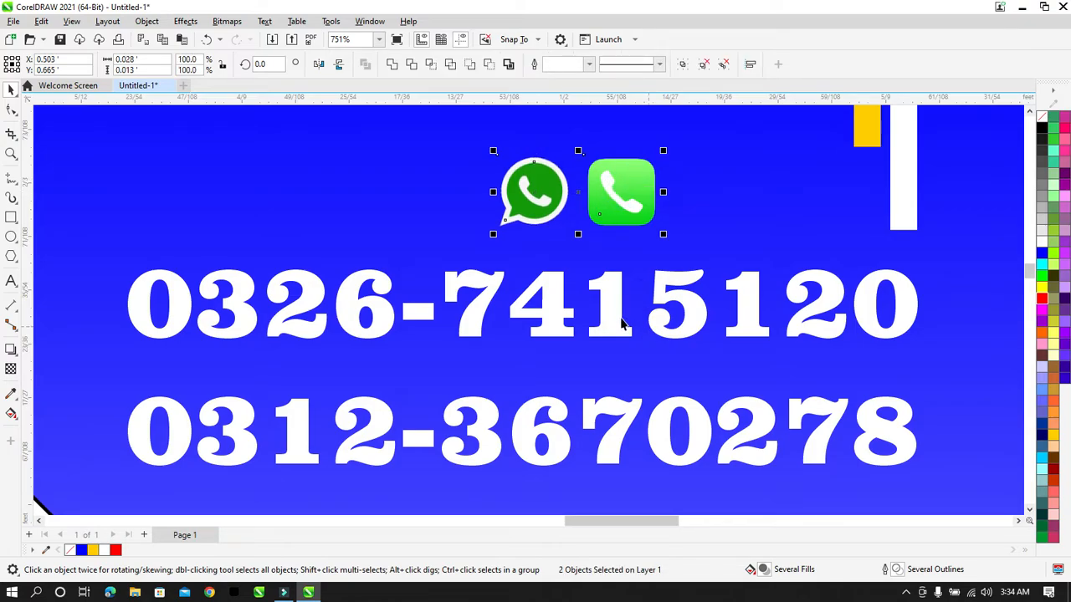
pyautogui.click(539, 188)
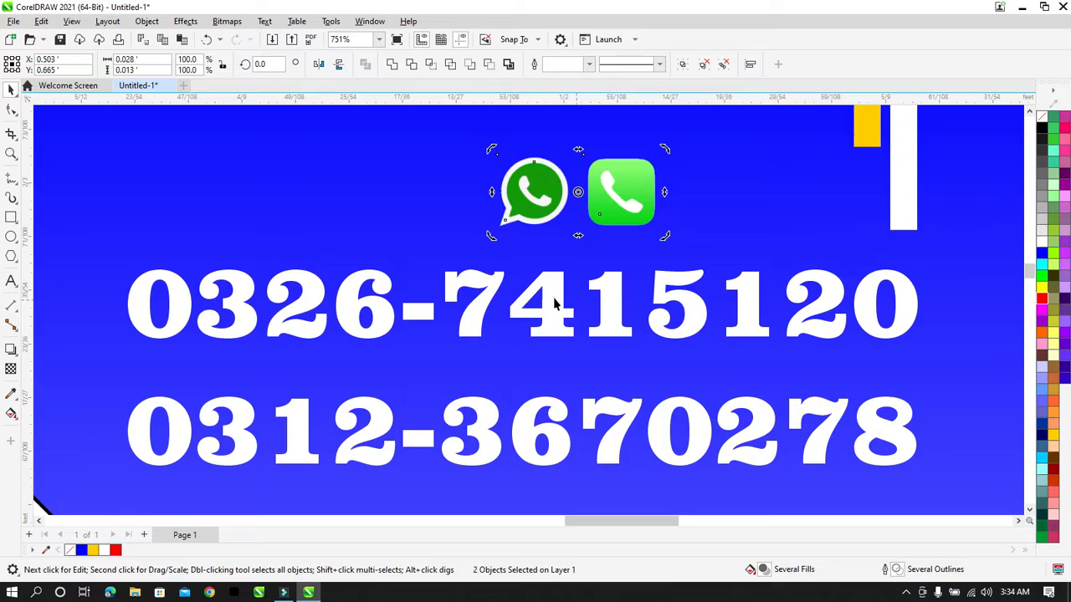
pyautogui.click(556, 303)
pyautogui.click(541, 203)
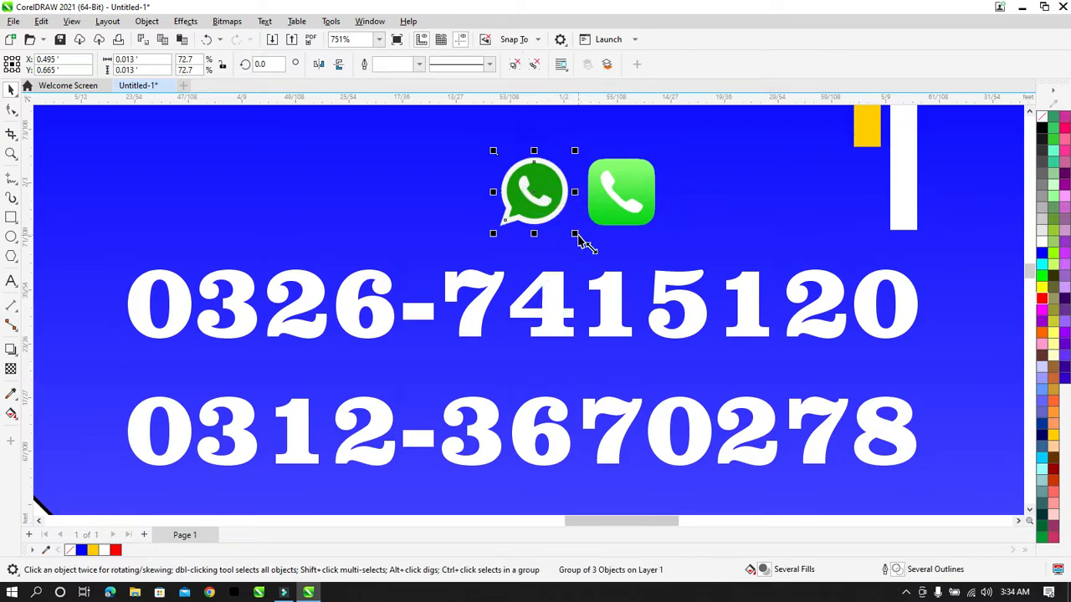
pyautogui.moveTo(575, 234); pyautogui.dragTo(586, 240)
# Step: Group the two green icons with Ctrl+G and centre the group over the phone numbers
pyautogui.click(633, 170)
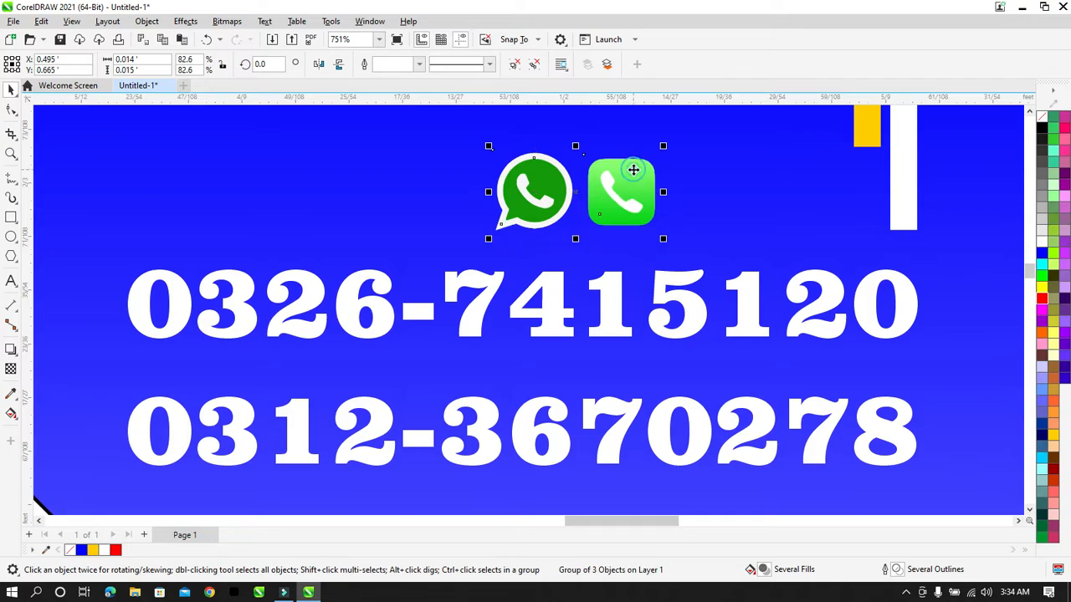
pyautogui.click(610, 325)
pyautogui.click(618, 219)
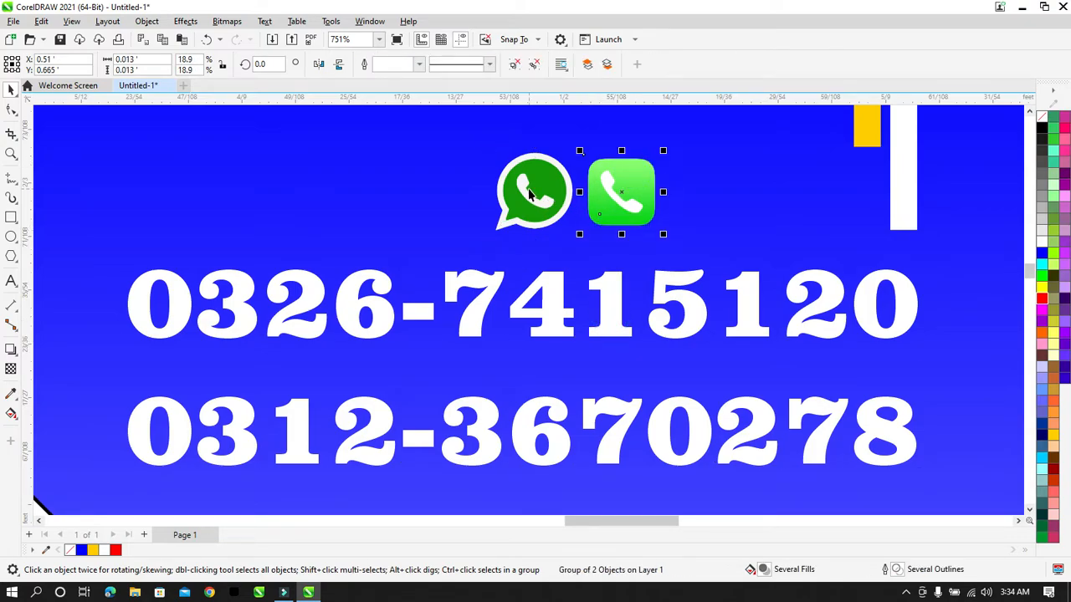
pyautogui.keyDown('shift'); pyautogui.click(529, 194); pyautogui.keyUp('shift')
pyautogui.hotkey('ctrl', 'g')
pyautogui.scroll(-1, 529, 189)
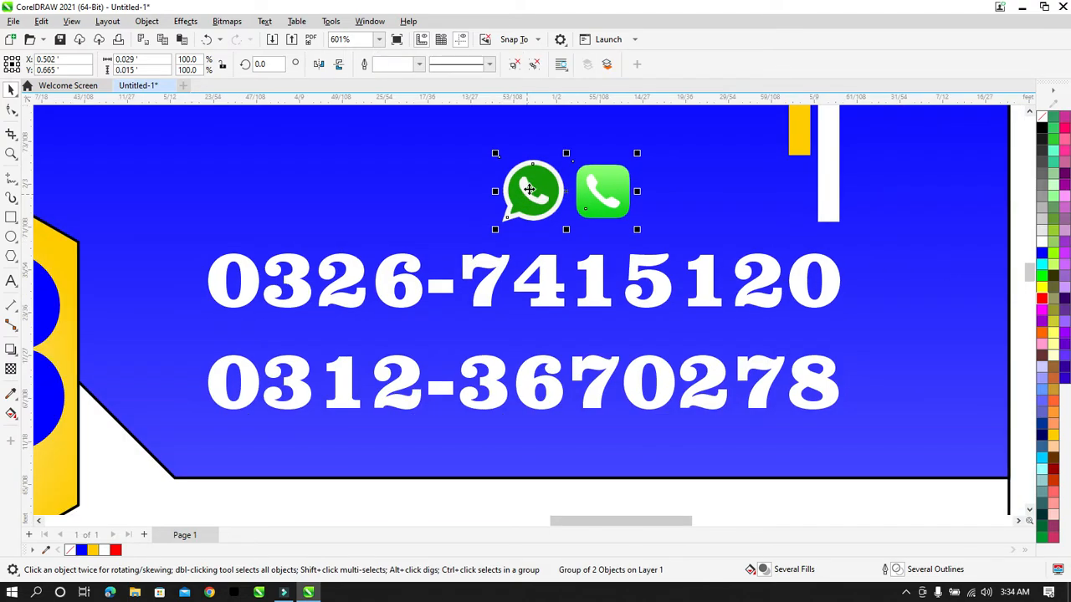
pyautogui.keyDown('shift'); pyautogui.click(588, 261); pyautogui.keyUp('shift')
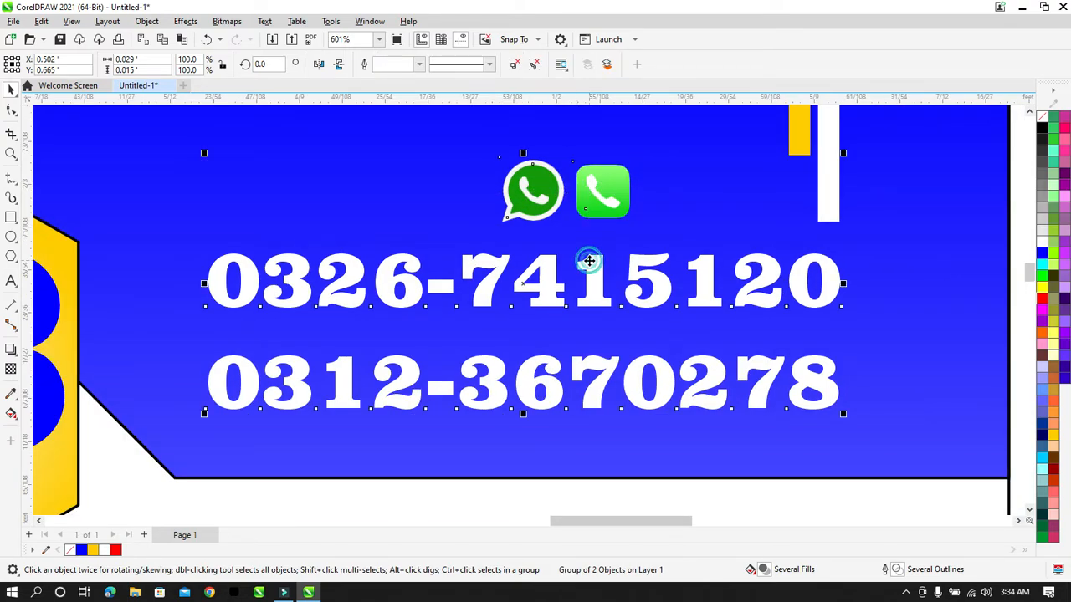
pyautogui.press('c')
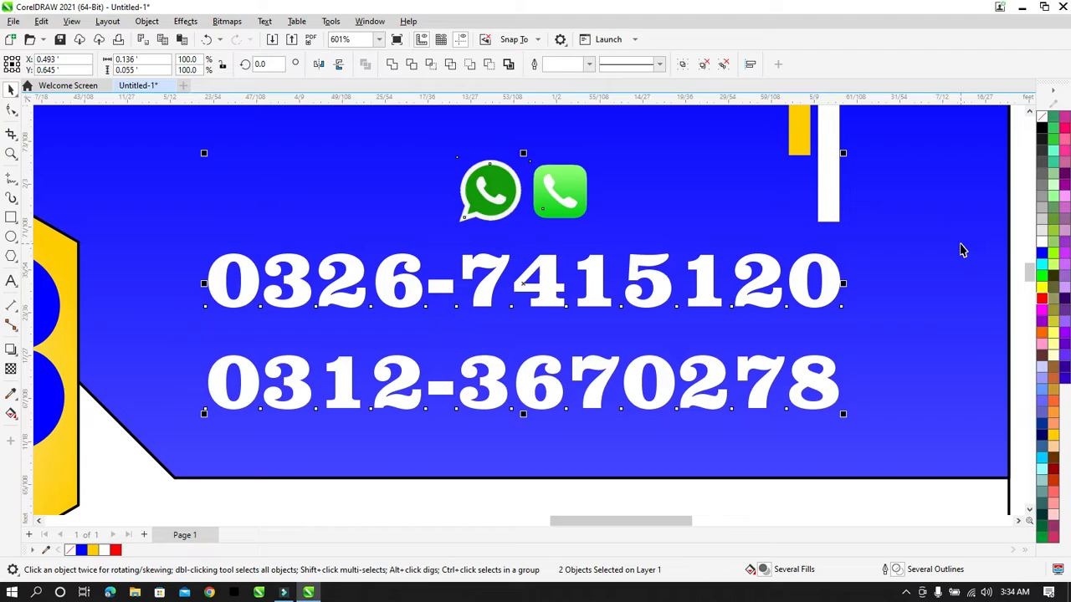
pyautogui.scroll(-1, 960, 249)
pyautogui.click(1015, 201)
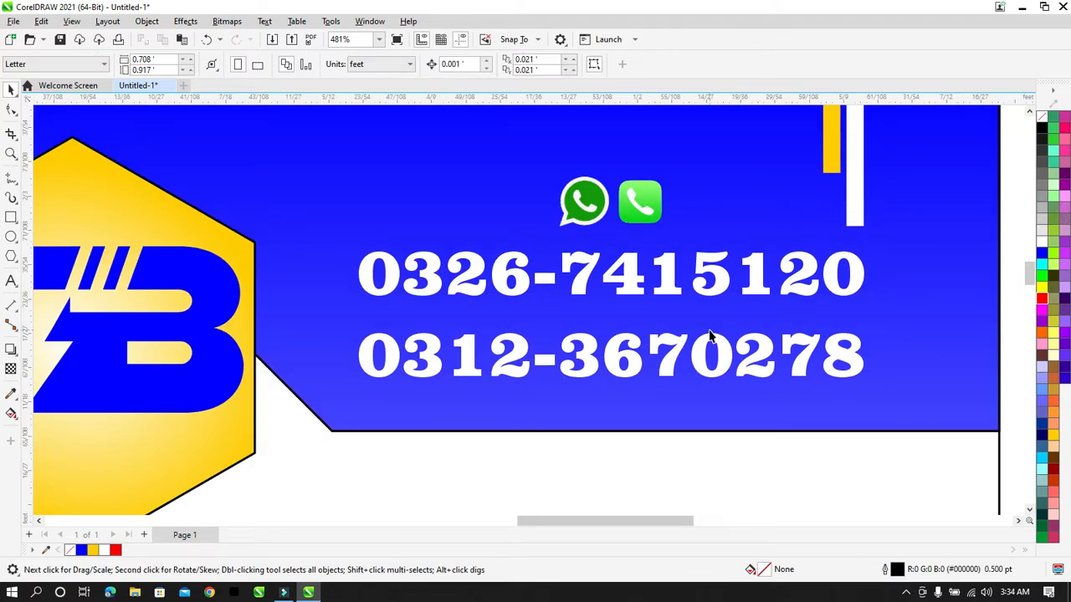
pyautogui.scroll(-2, 711, 339)
pyautogui.scroll(-2, 709, 336)
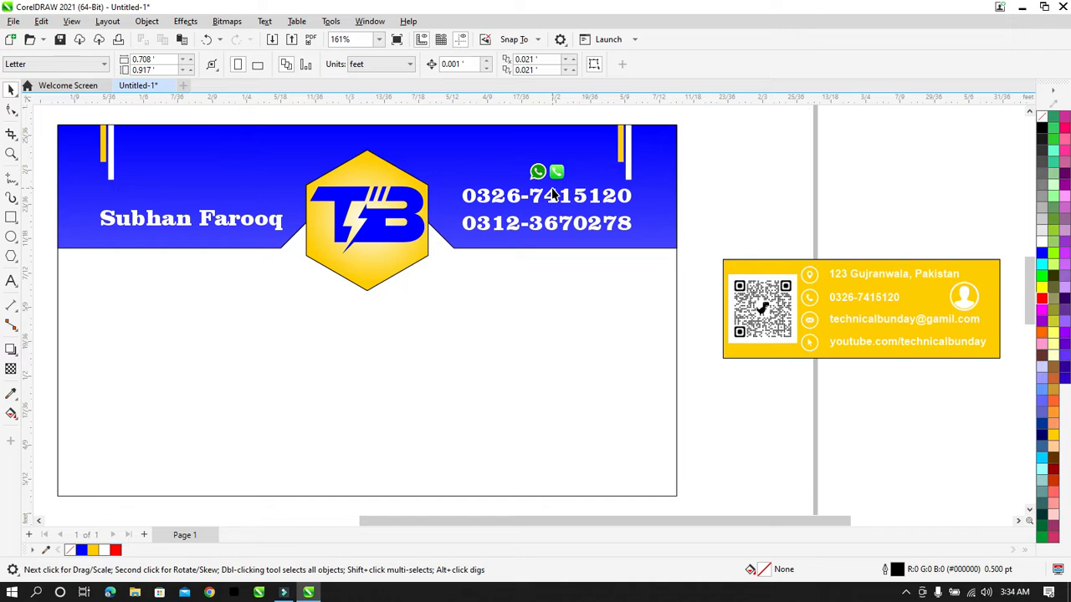
# Step: Place the white person icon from the yellow panel above the name and shrink it slightly
pyautogui.moveTo(965, 303); pyautogui.dragTo(191, 194)
pyautogui.keyDown('shift'); pyautogui.click(205, 221); pyautogui.keyUp('shift')
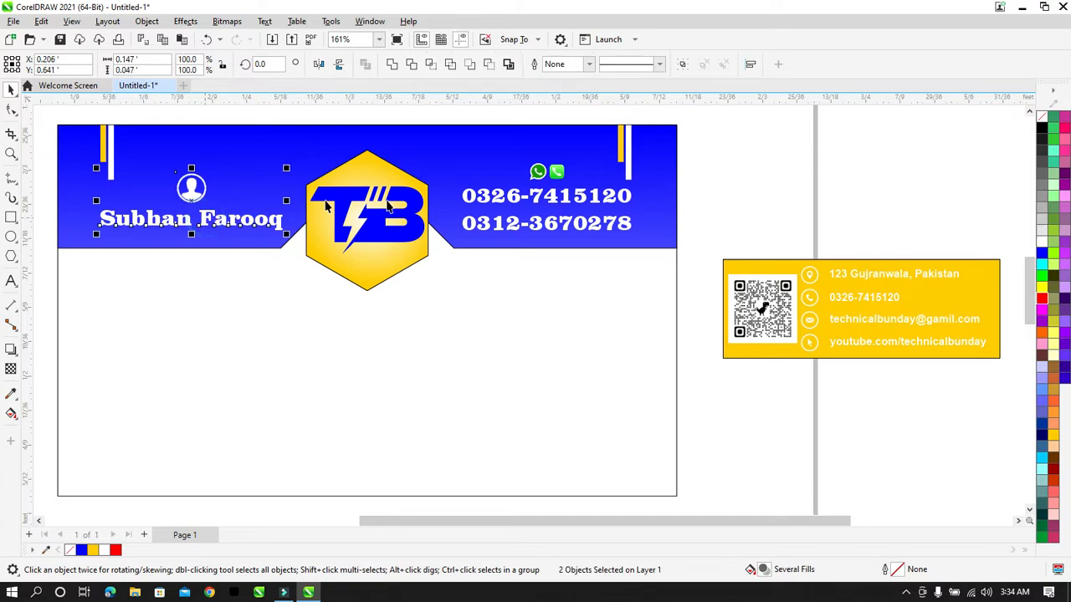
pyautogui.click(733, 171)
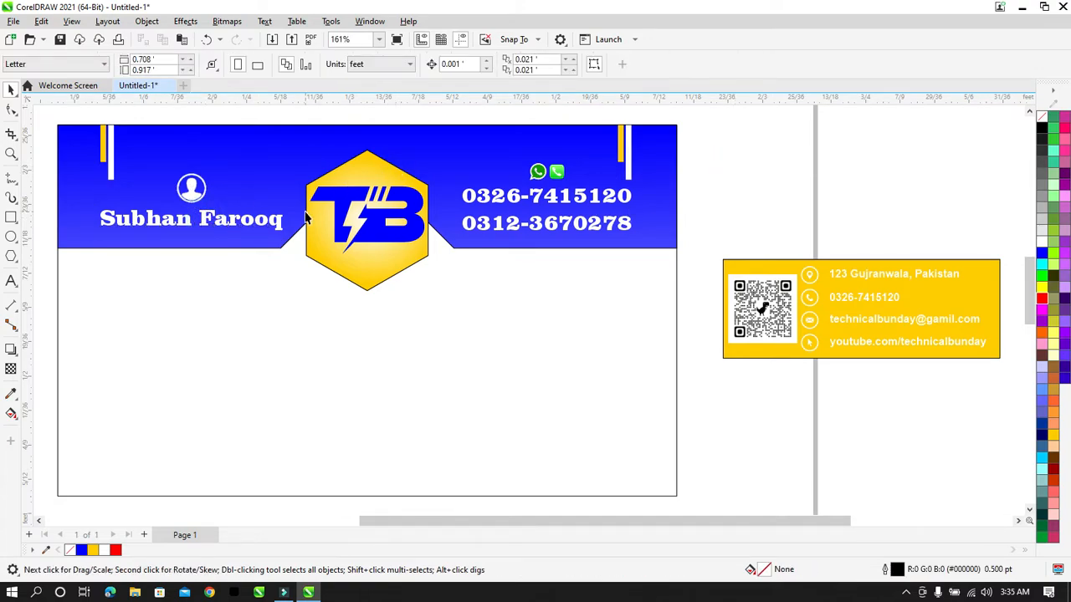
pyautogui.click(188, 184)
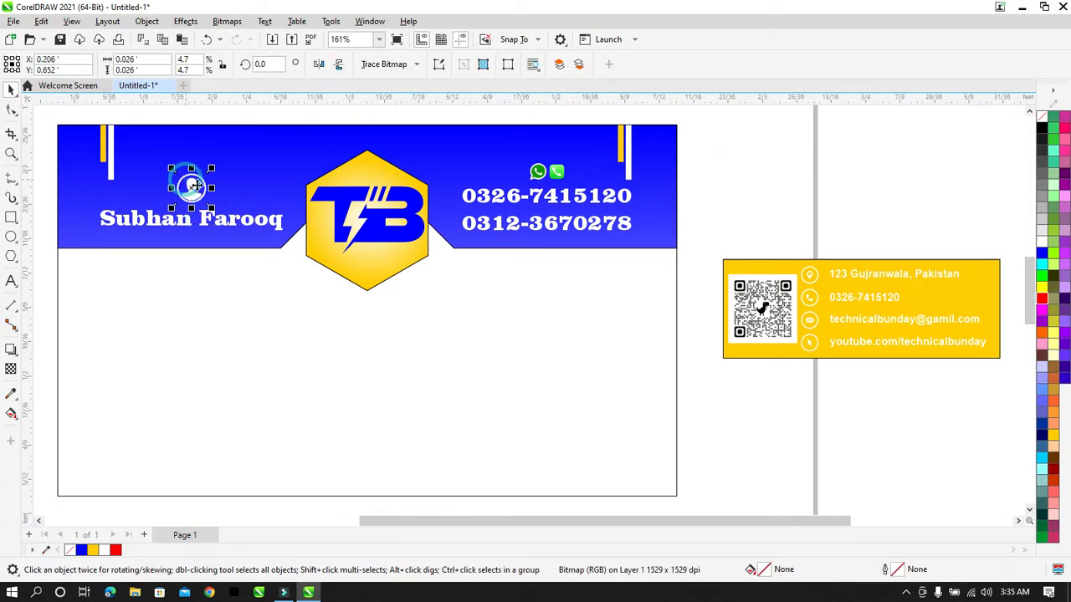
pyautogui.moveTo(206, 205); pyautogui.dragTo(202, 197)
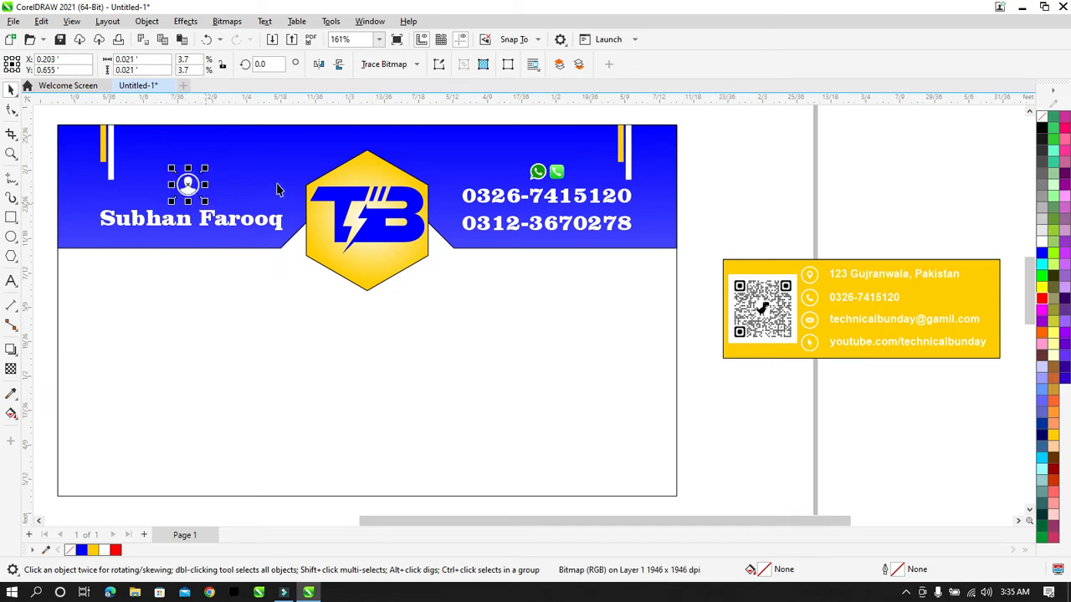
# Step: Enlarge the green WhatsApp and phone icon group in two small increments above the numbers
pyautogui.click(562, 172)
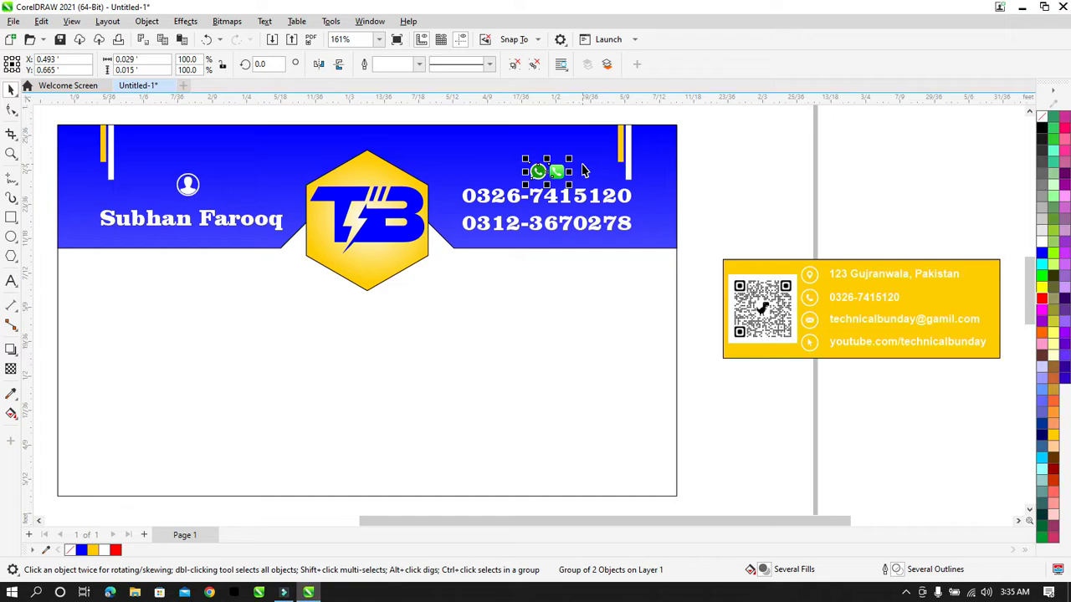
pyautogui.moveTo(569, 158); pyautogui.dragTo(575, 155)
pyautogui.keyDown('shift'); pyautogui.click(565, 194); pyautogui.keyUp('shift')
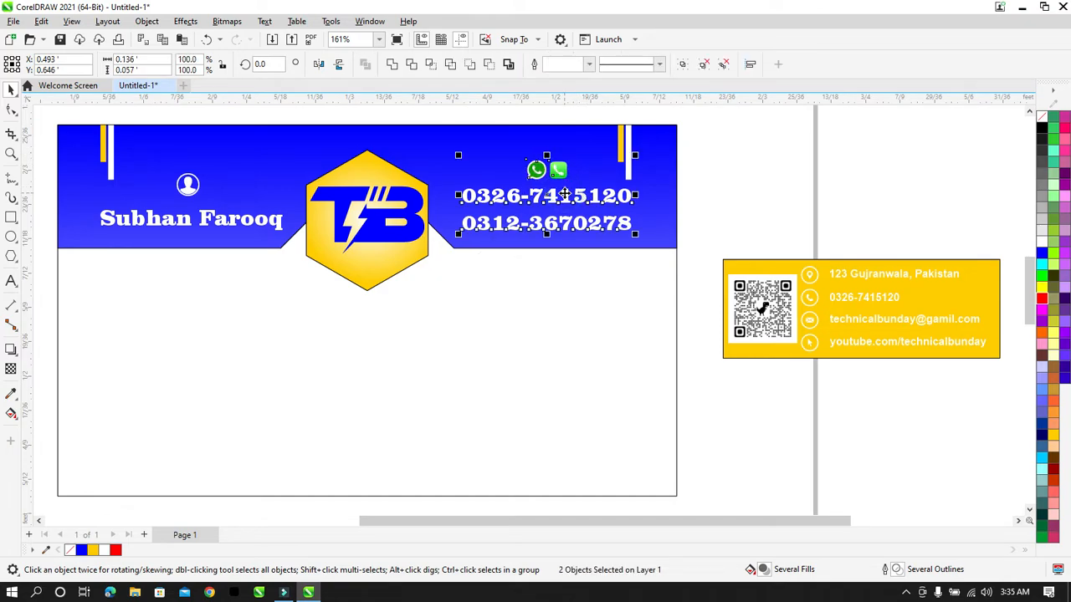
pyautogui.click(712, 153)
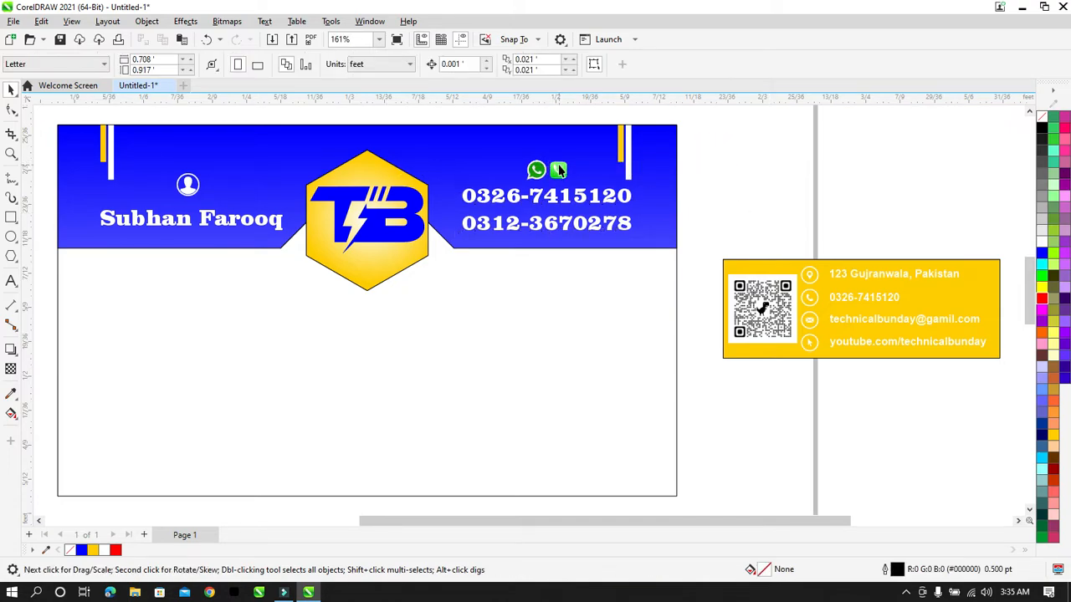
pyautogui.click(561, 170)
pyautogui.moveTo(572, 158); pyautogui.dragTo(580, 152)
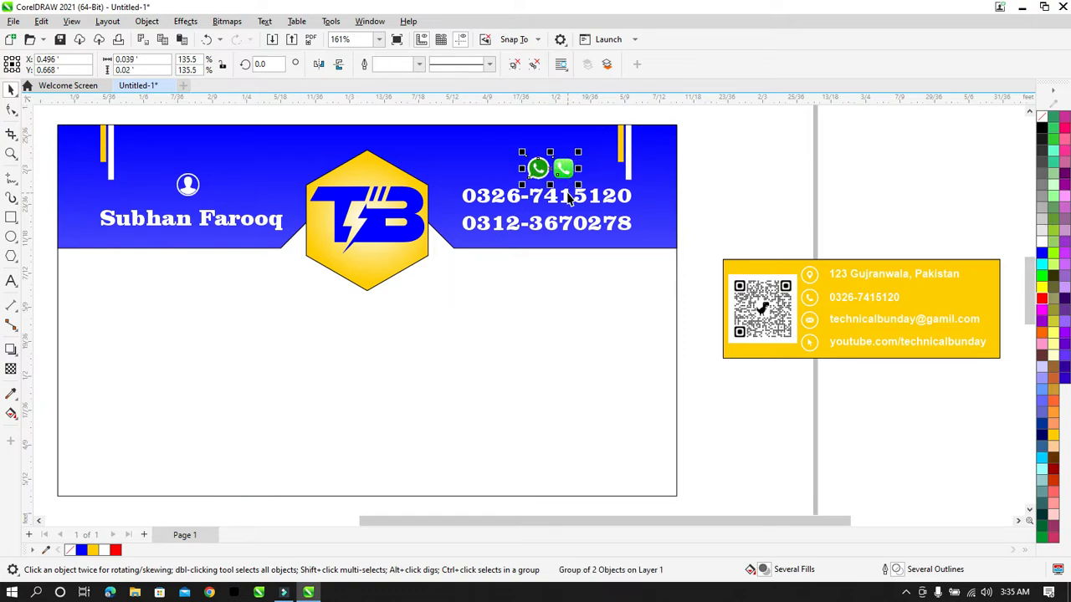
pyautogui.keyDown('shift'); pyautogui.click(567, 195); pyautogui.keyUp('shift')
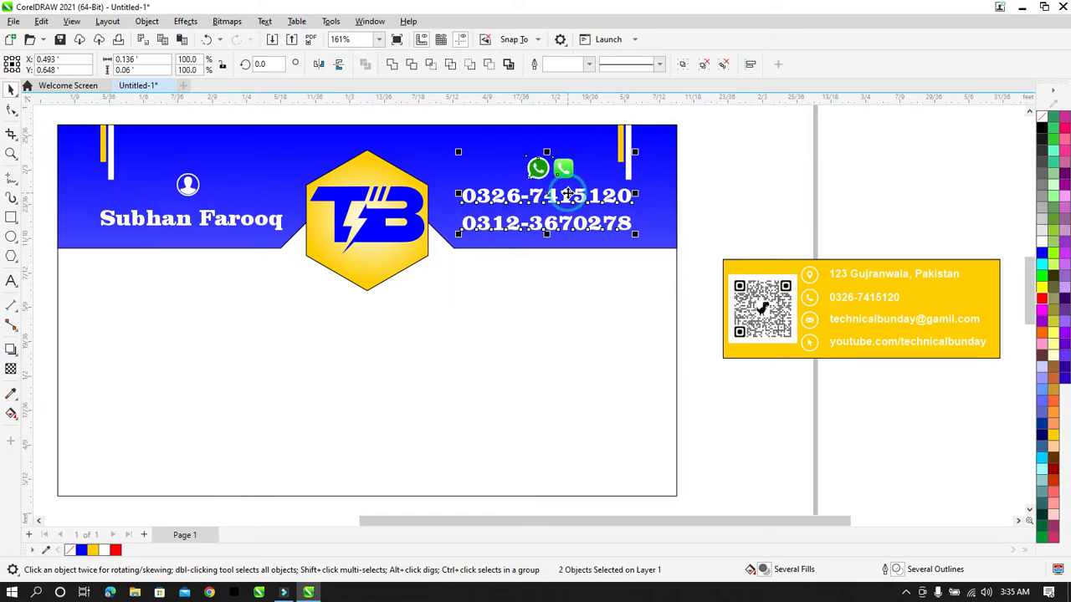
pyautogui.click(707, 190)
# Step: Enlarge the person icon slightly, keeping it aligned above the name
pyautogui.click(181, 191)
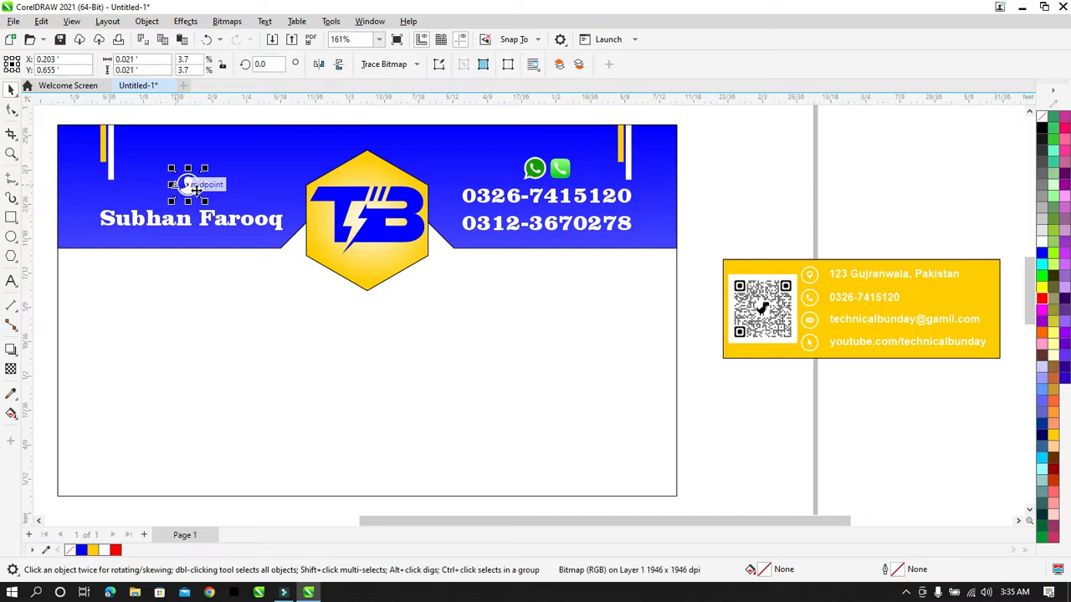
pyautogui.moveTo(206, 207); pyautogui.dragTo(211, 211)
pyautogui.keyDown('shift'); pyautogui.click(207, 213); pyautogui.keyUp('shift')
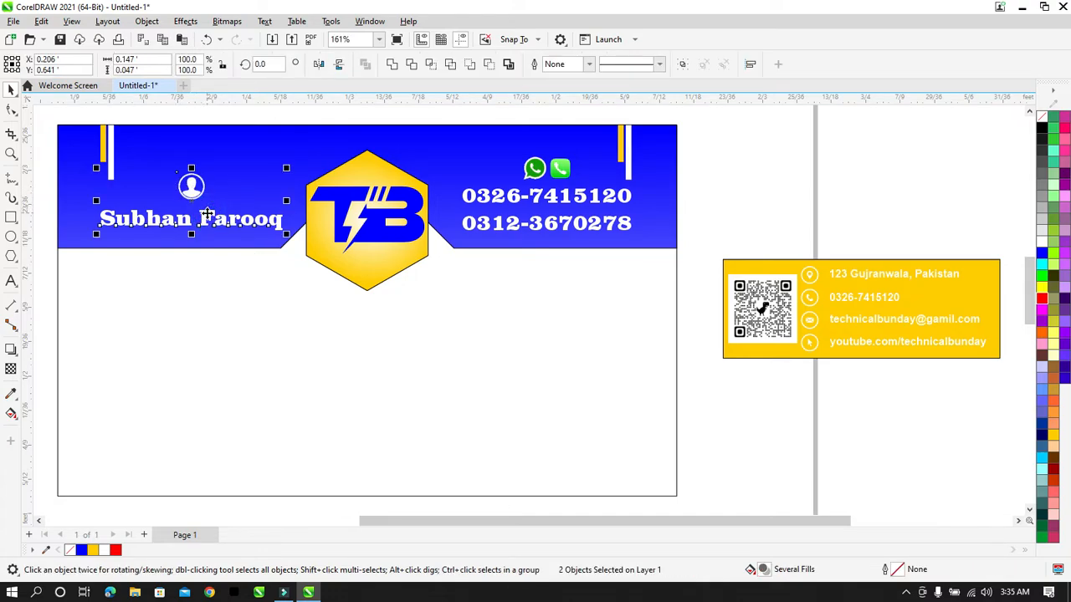
pyautogui.click(776, 165)
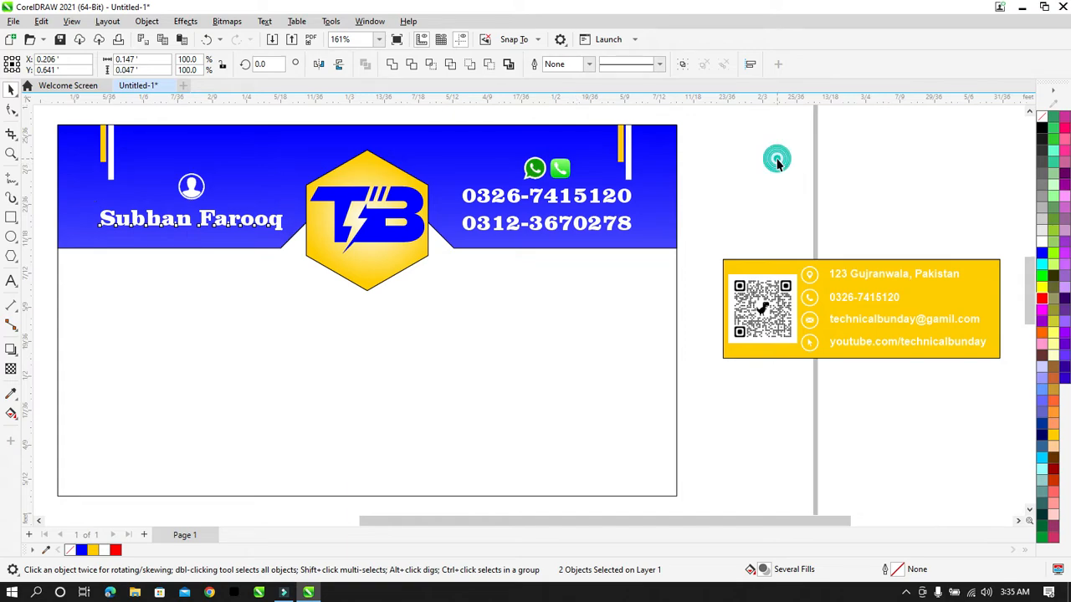
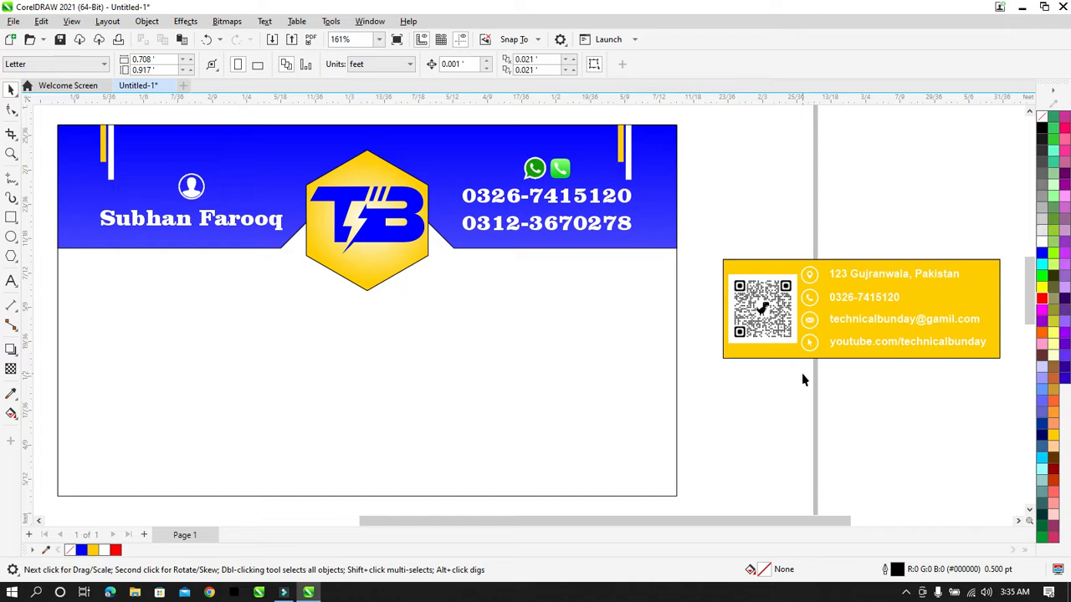
# Step: Type the heading TECHNICAL BUNDAY on the card below the blue header
pyautogui.click(11, 280)
pyautogui.click(190, 345)
pyautogui.write('T')
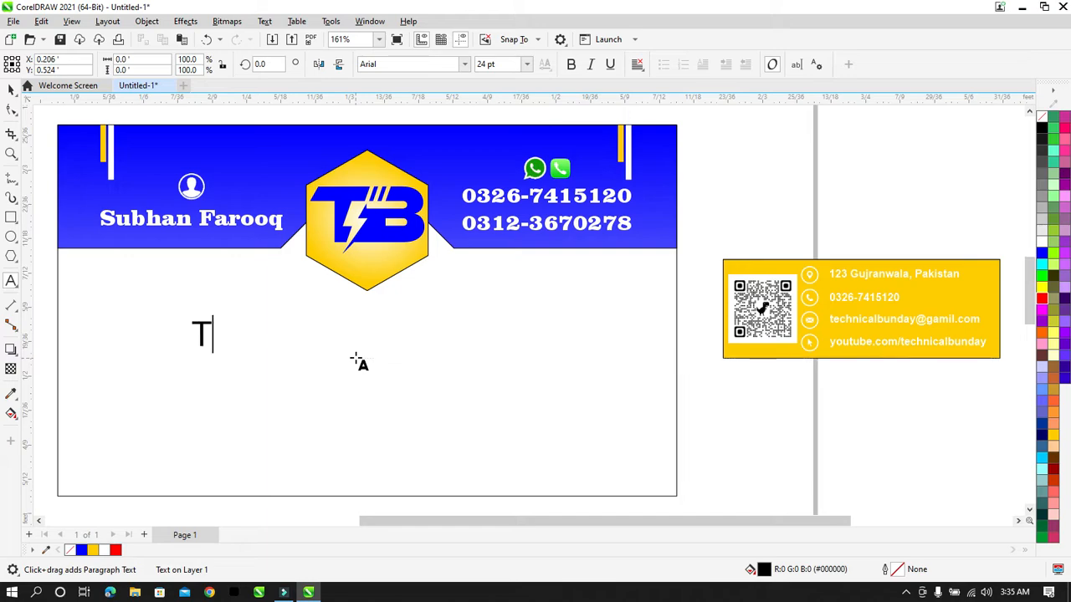
pyautogui.write('ECH')
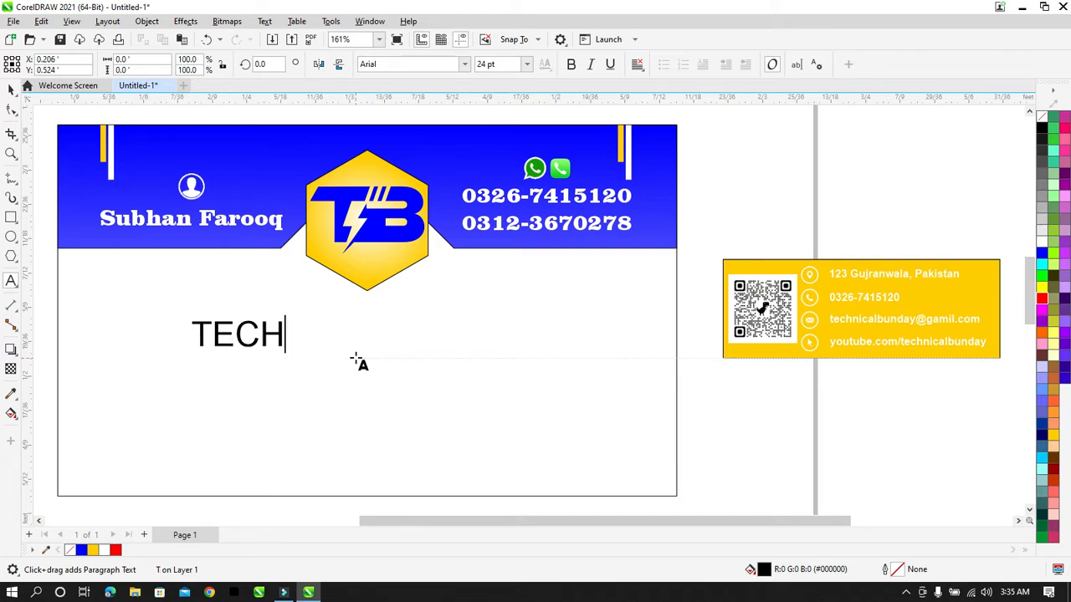
pyautogui.write('NICAL BUNDAY')
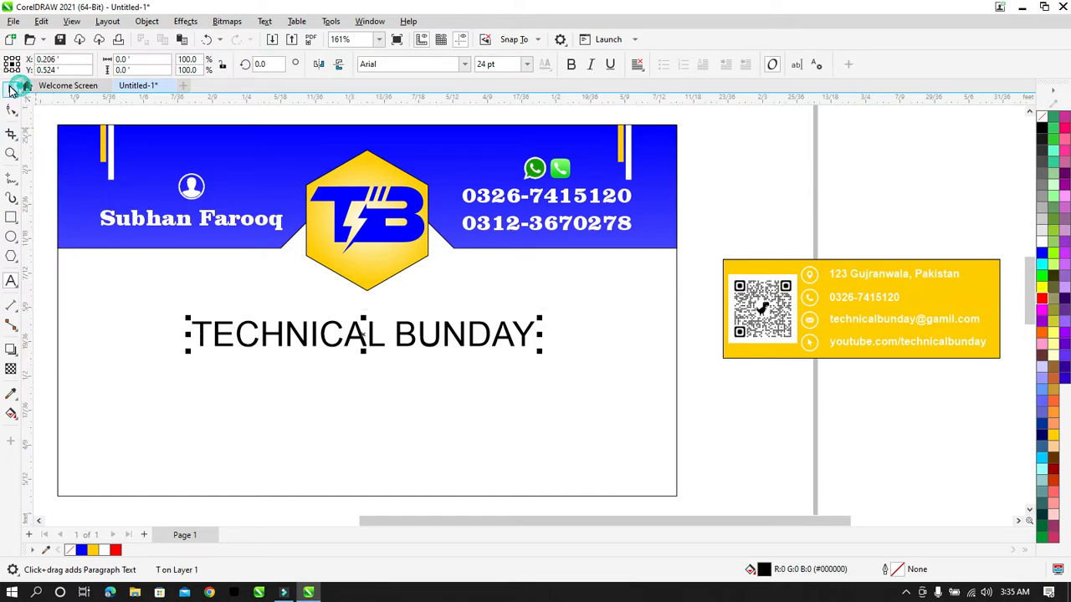
pyautogui.click(11, 88)
# Step: Set the heading in Arial Black and move it just under the logo
pyautogui.click(464, 65)
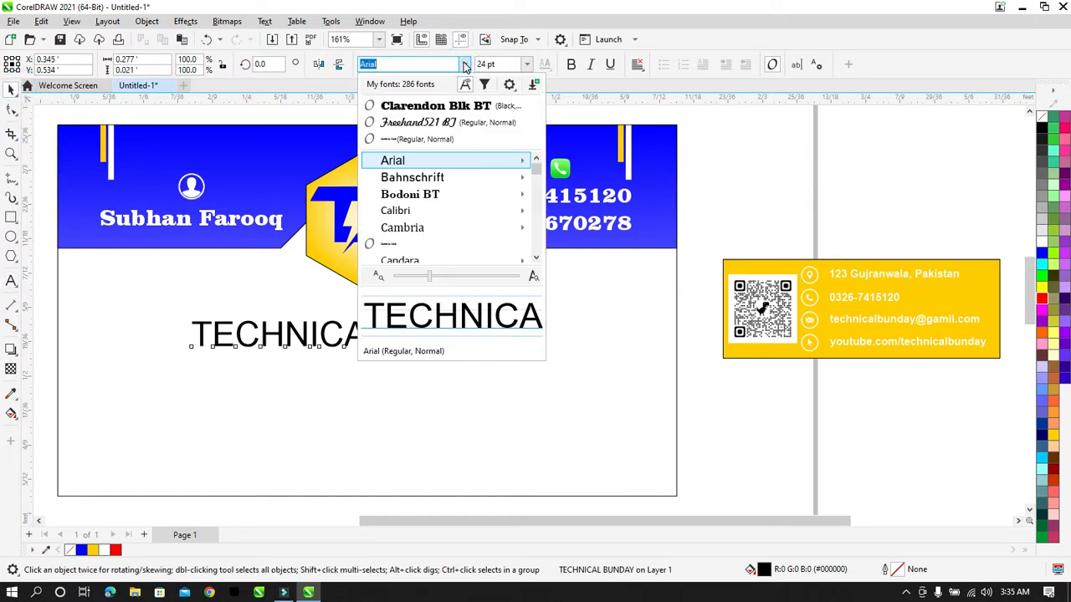
pyautogui.moveTo(471, 160)
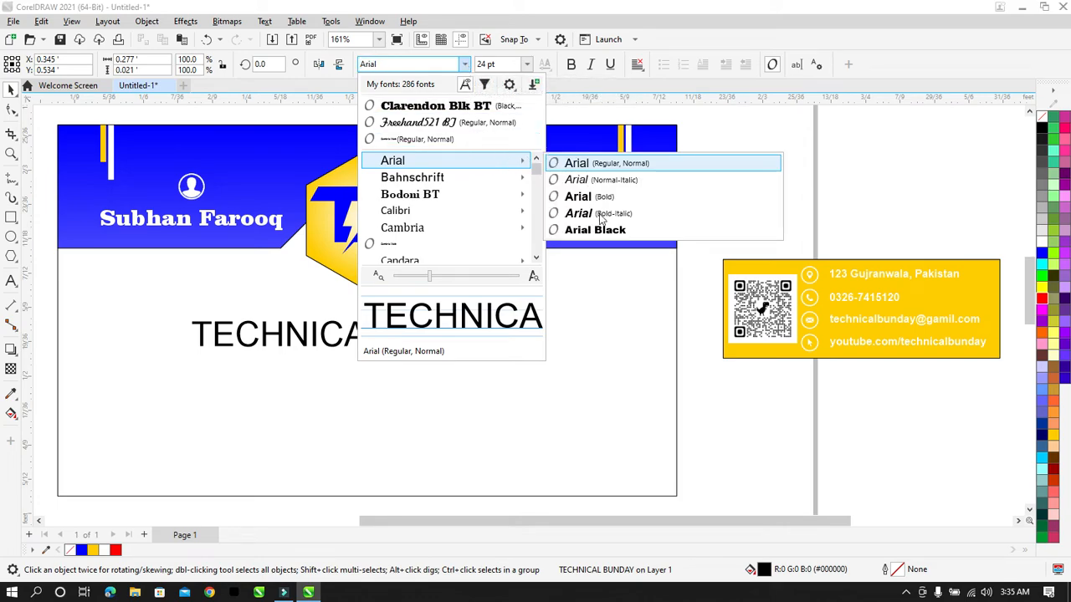
pyautogui.click(595, 228)
pyautogui.moveTo(552, 324); pyautogui.dragTo(582, 342)
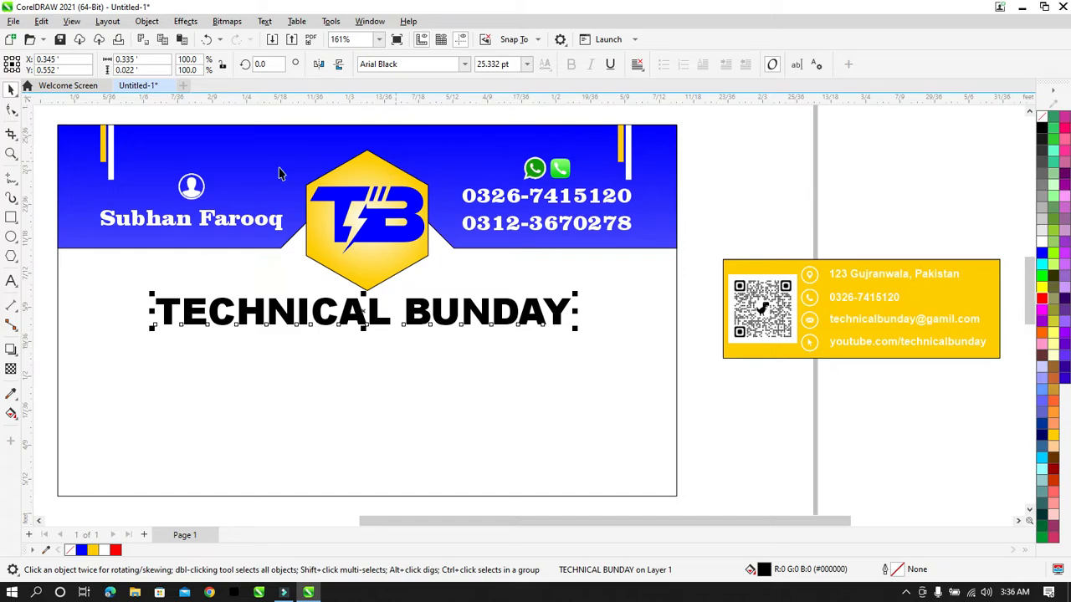
# Step: Reduce the letters ECHNICAL and UNDAY to 24 pt, leaving the initial T and B larger
pyautogui.click(12, 281)
pyautogui.moveTo(179, 316); pyautogui.dragTo(381, 308)
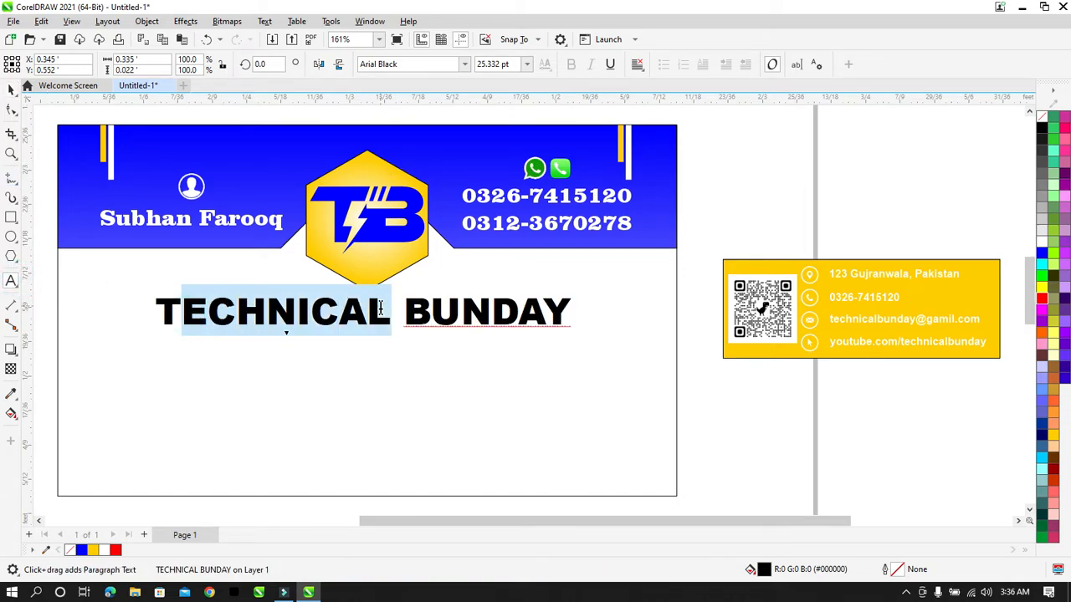
pyautogui.click(513, 63)
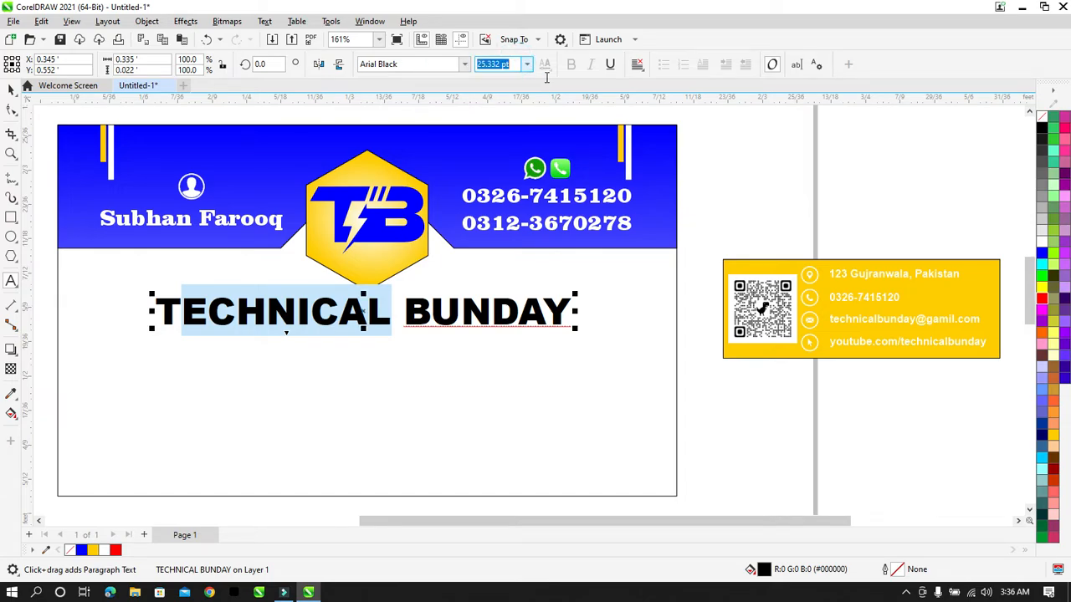
pyautogui.write('24')
pyautogui.press('Return')
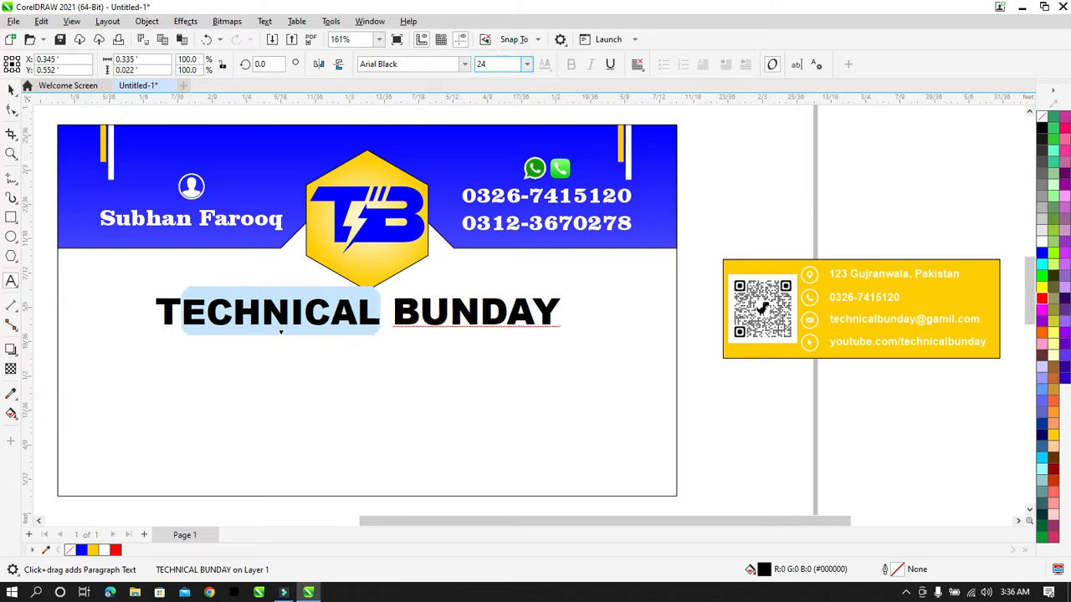
pyautogui.moveTo(420, 316); pyautogui.dragTo(556, 309)
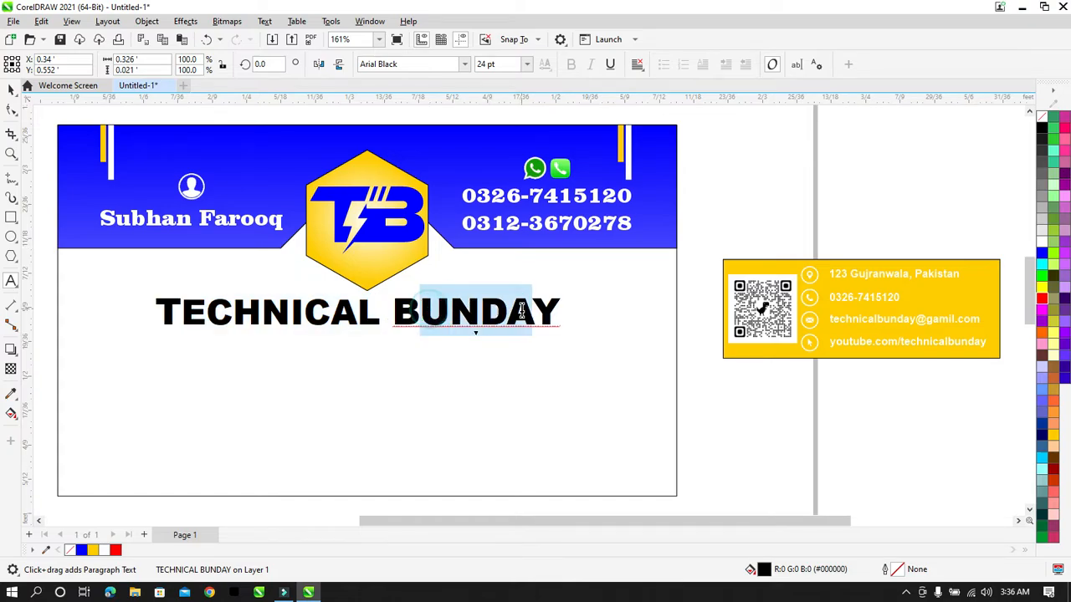
pyautogui.click(495, 64)
pyautogui.write('24')
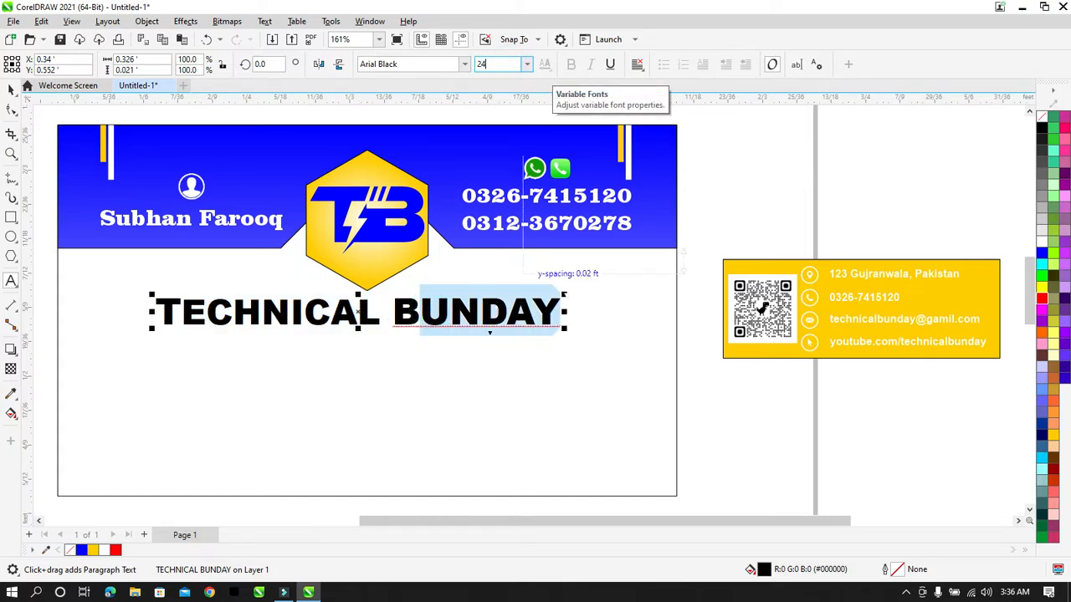
pyautogui.press('Return')
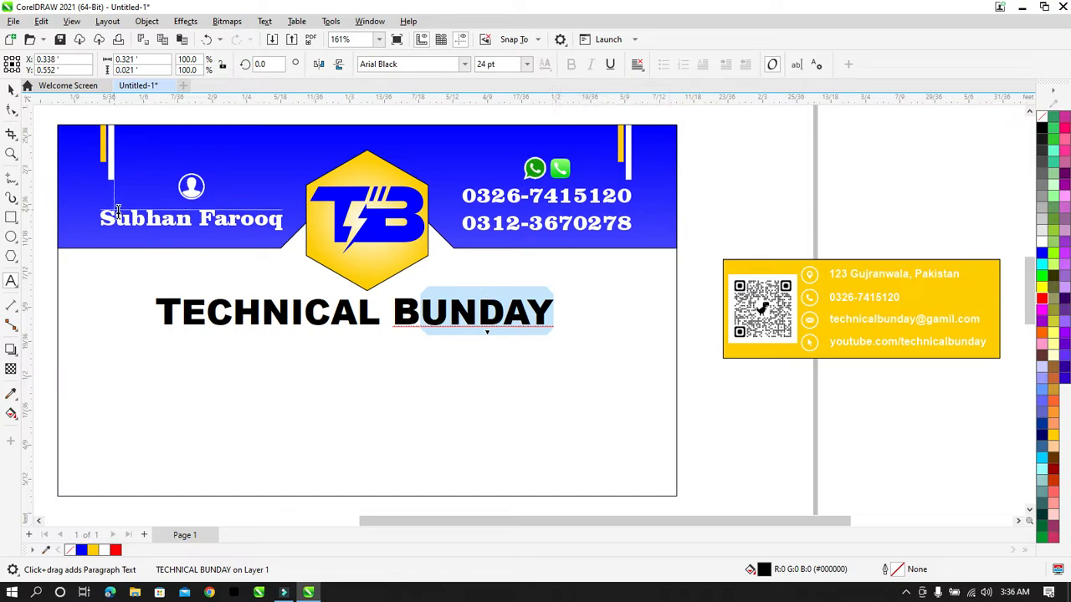
pyautogui.click(12, 90)
# Step: Break the heading apart into separate letters with Ctrl+K
pyautogui.click(734, 175)
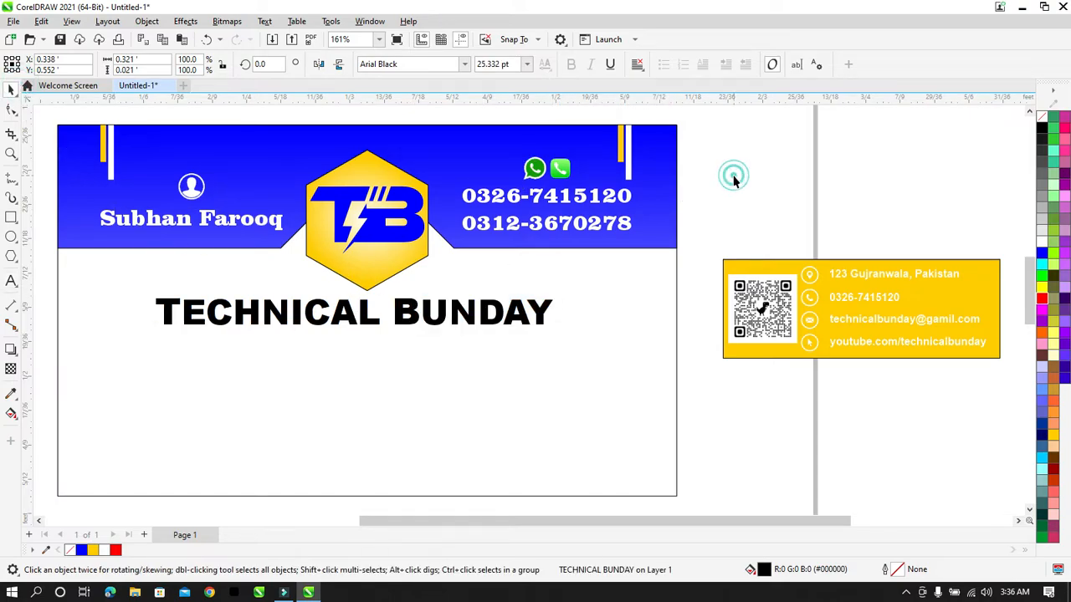
pyautogui.click(354, 307)
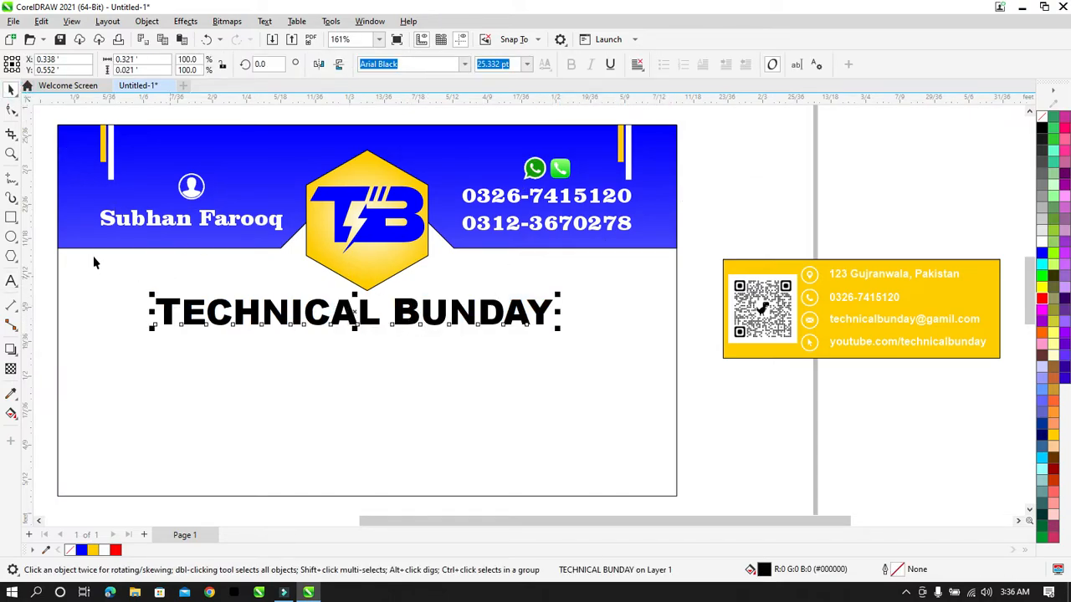
pyautogui.hotkey('ctrl', 'k')
pyautogui.hotkey('ctrl', 'k')
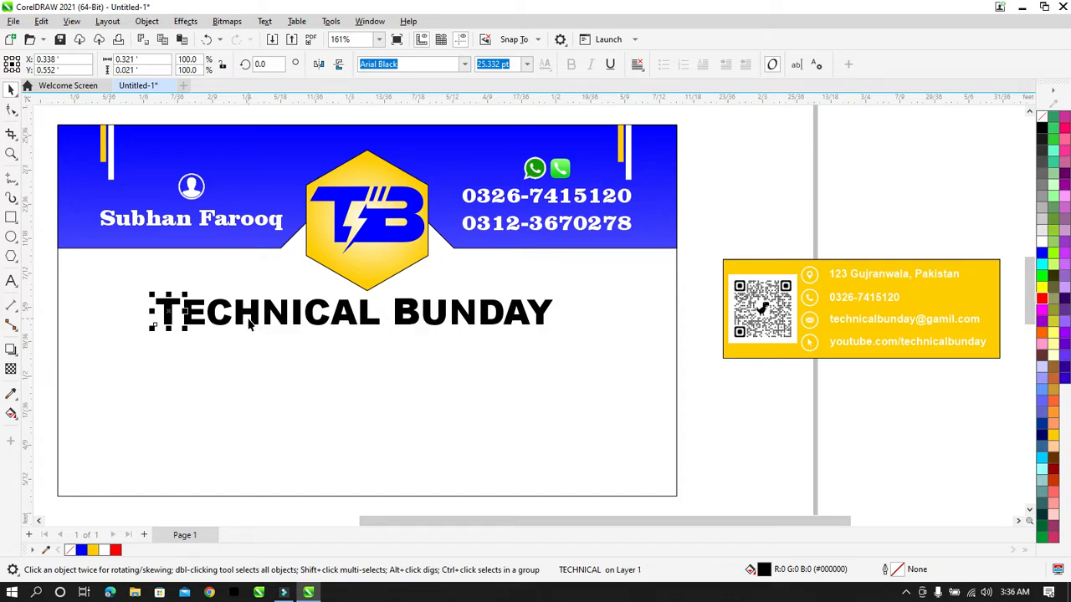
pyautogui.click(432, 319)
pyautogui.click(761, 181)
pyautogui.click(293, 307)
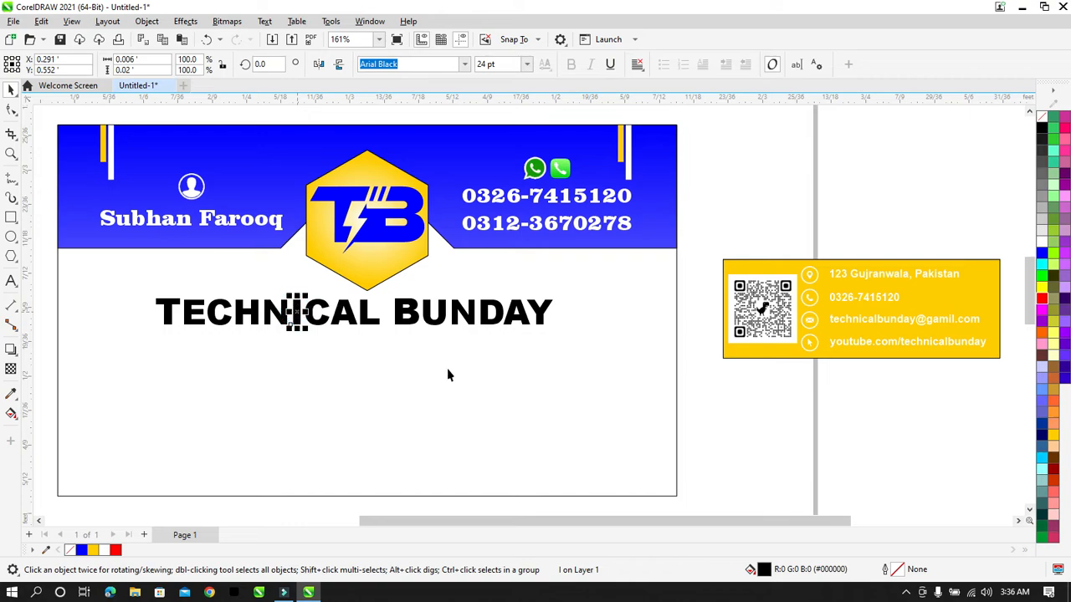
pyautogui.click(404, 309)
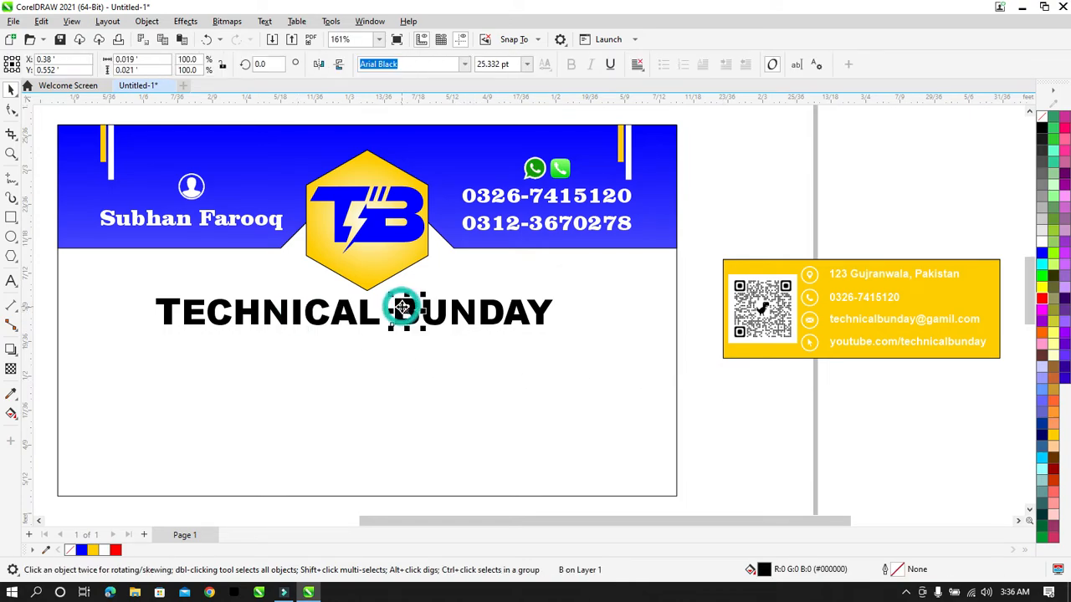
# Step: Set the separated UNDAY and ECHNICAL letters to 23 pt
pyautogui.moveTo(696, 356); pyautogui.dragTo(423, 270)
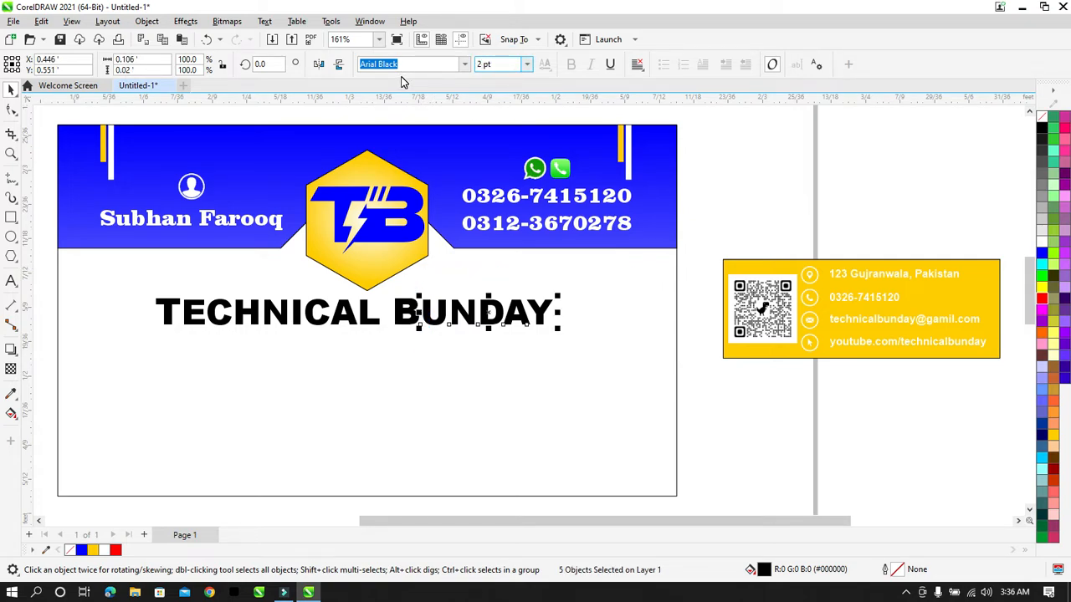
pyautogui.press('Return')
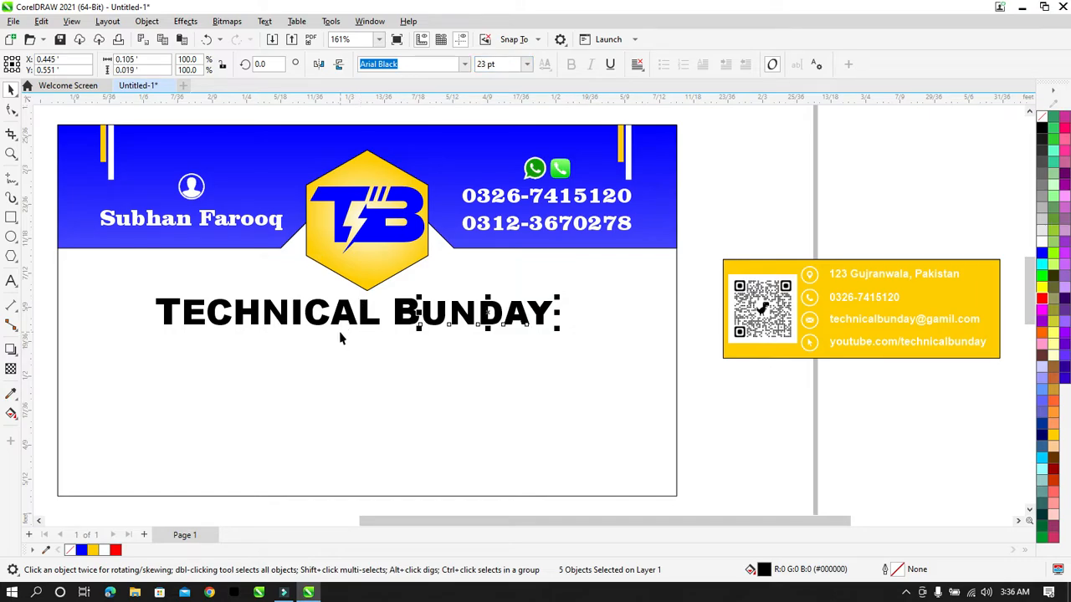
pyautogui.moveTo(366, 500); pyautogui.dragTo(302, 336)
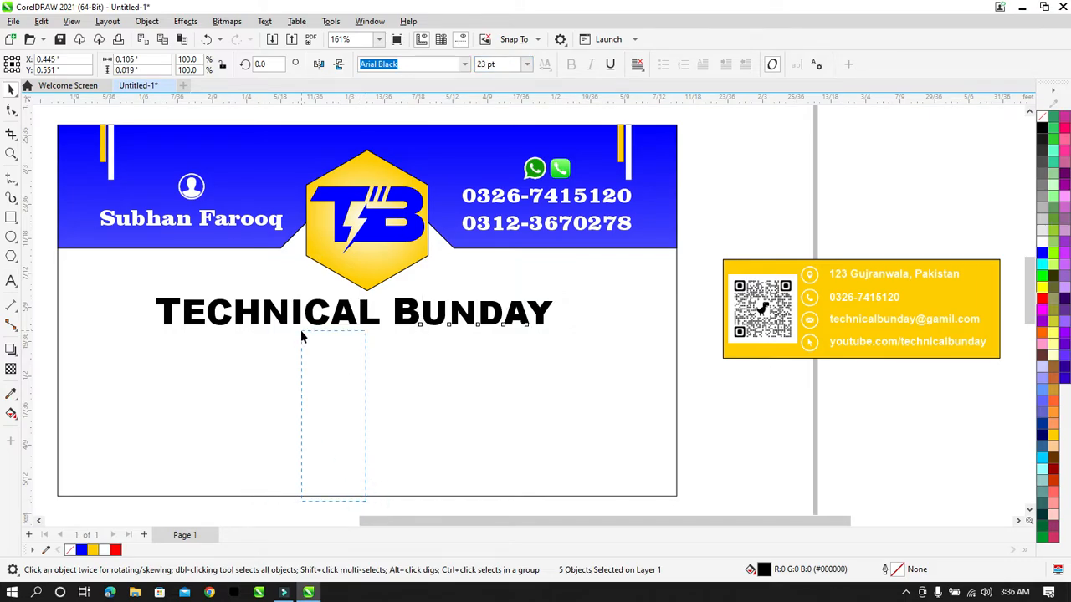
pyautogui.click(347, 458)
pyautogui.moveTo(382, 501); pyautogui.dragTo(182, 266)
pyautogui.click(506, 64)
pyautogui.write('2')
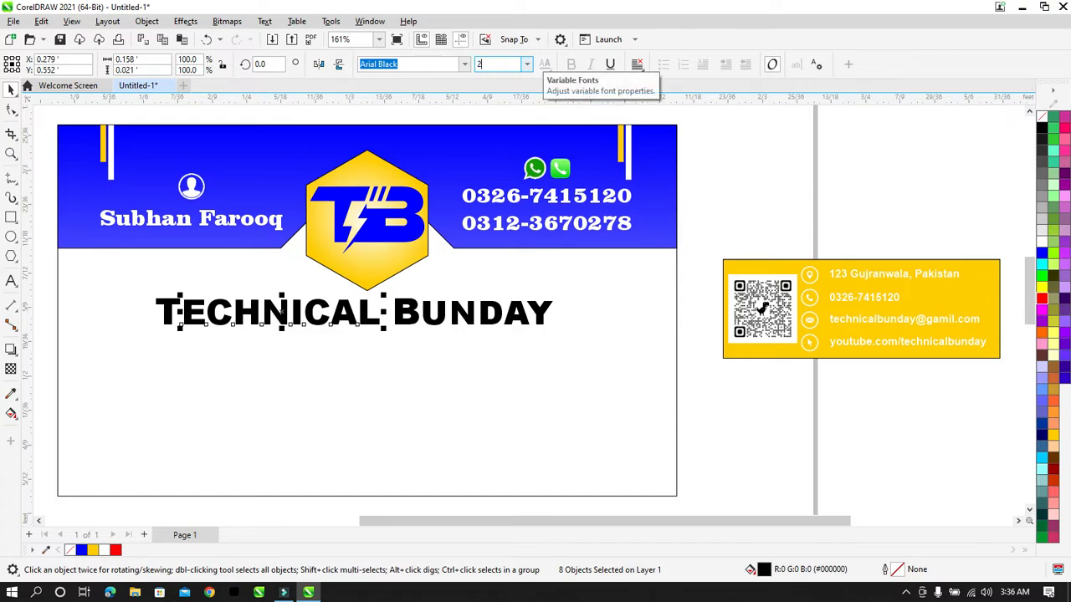
pyautogui.write('3')
pyautogui.press('Return')
pyautogui.click(700, 247)
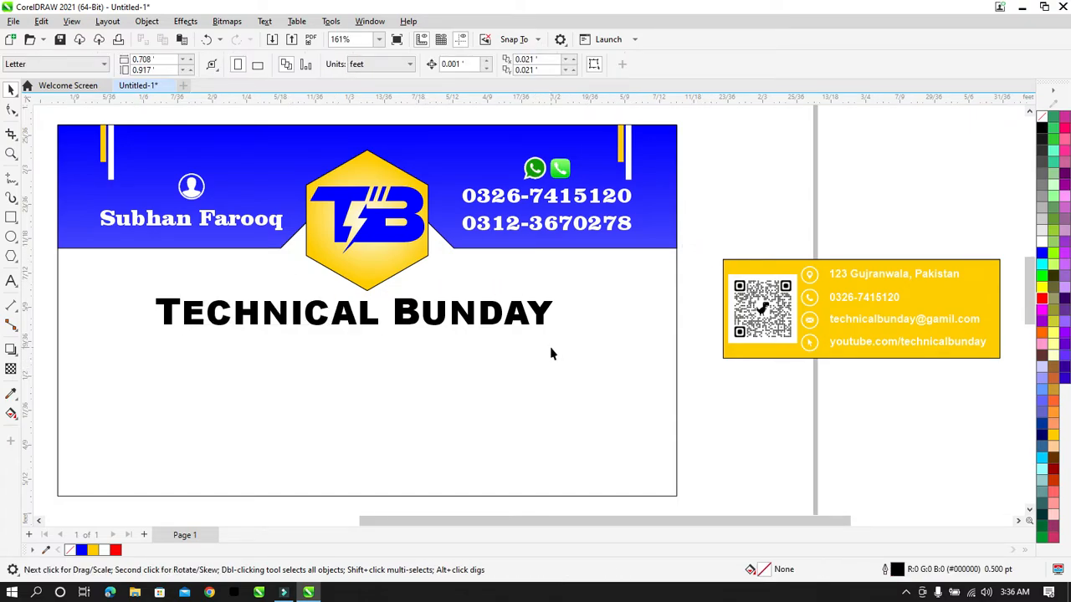
# Step: Enlarge the TECHNICAL BUNDAY heading to about 116% and centre it horizontally on the card
pyautogui.moveTo(693, 268); pyautogui.dragTo(121, 434)
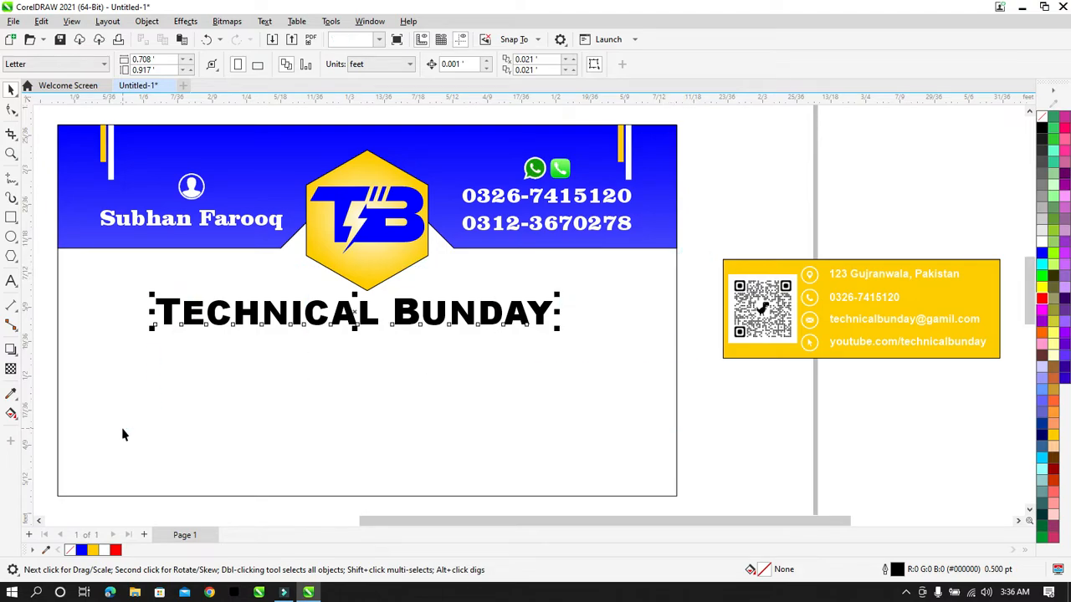
pyautogui.moveTo(559, 329); pyautogui.dragTo(618, 353)
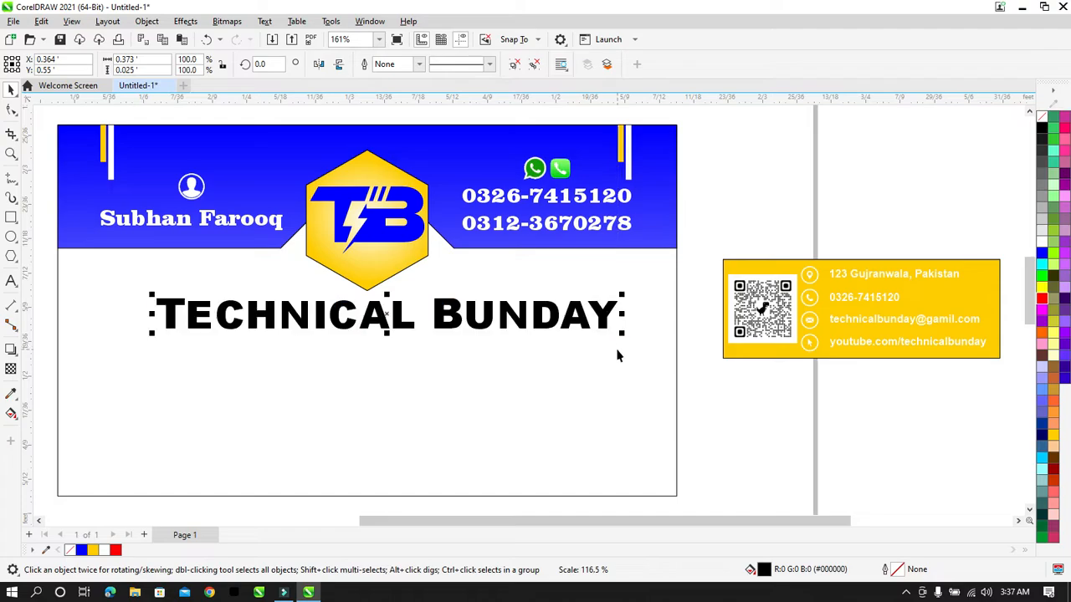
pyautogui.keyDown('shift'); pyautogui.click(627, 401); pyautogui.keyUp('shift')
pyautogui.press('e')
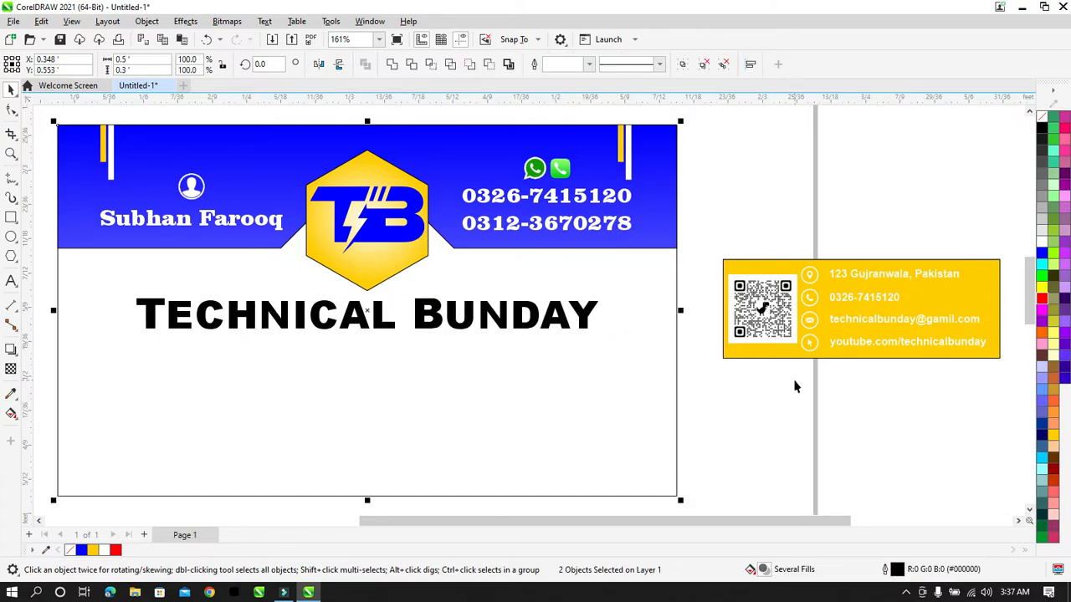
pyautogui.click(796, 377)
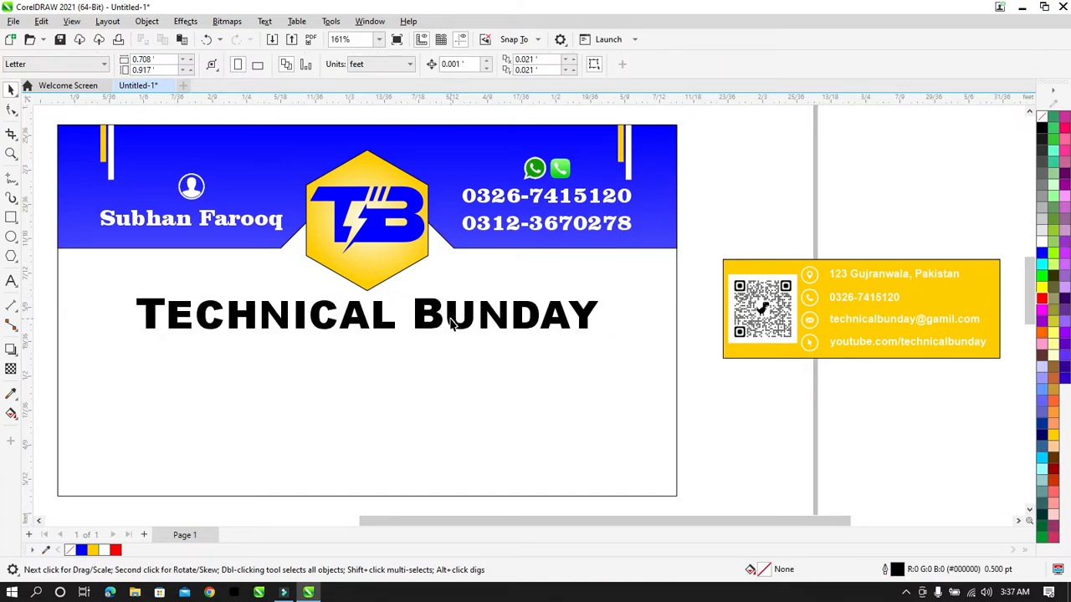
pyautogui.click(452, 324)
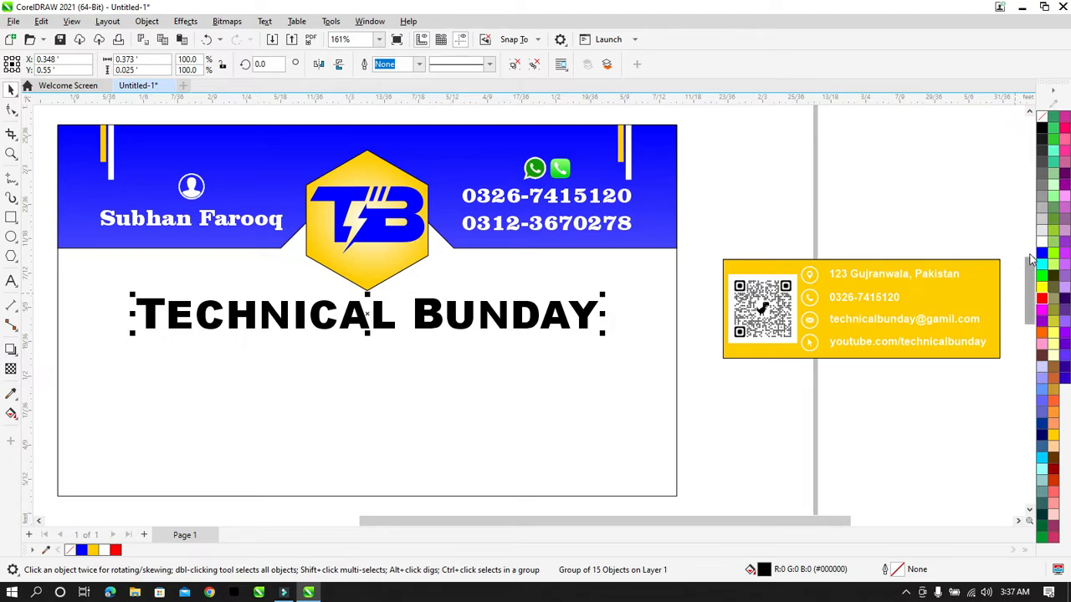
# Step: Fill the heading blue and give it an 8 pt white outline behind the fill, scaling with the object
pyautogui.click(1041, 253)
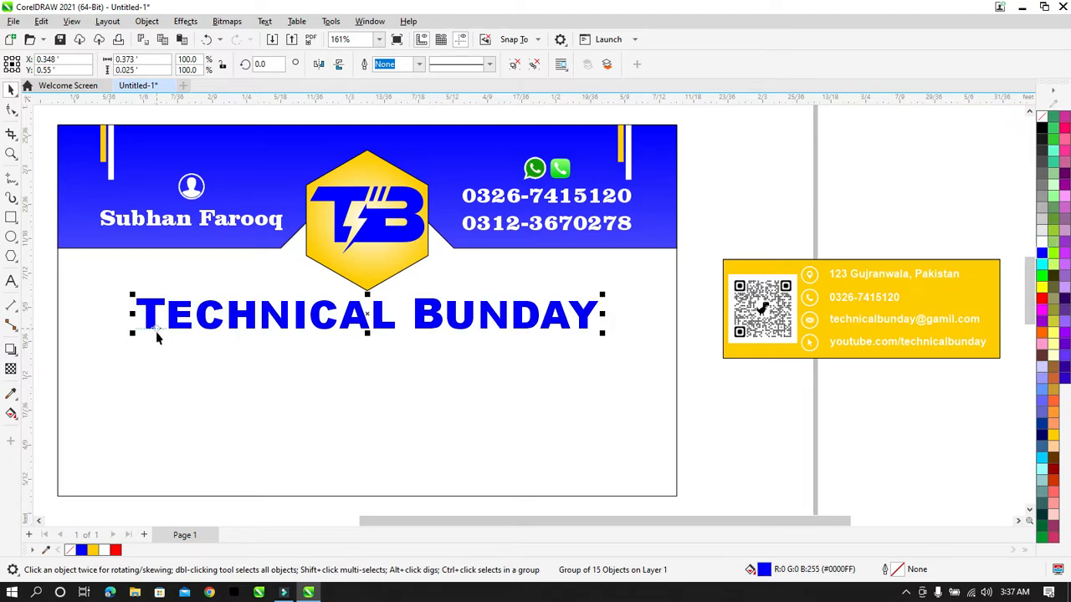
pyautogui.press('F12')
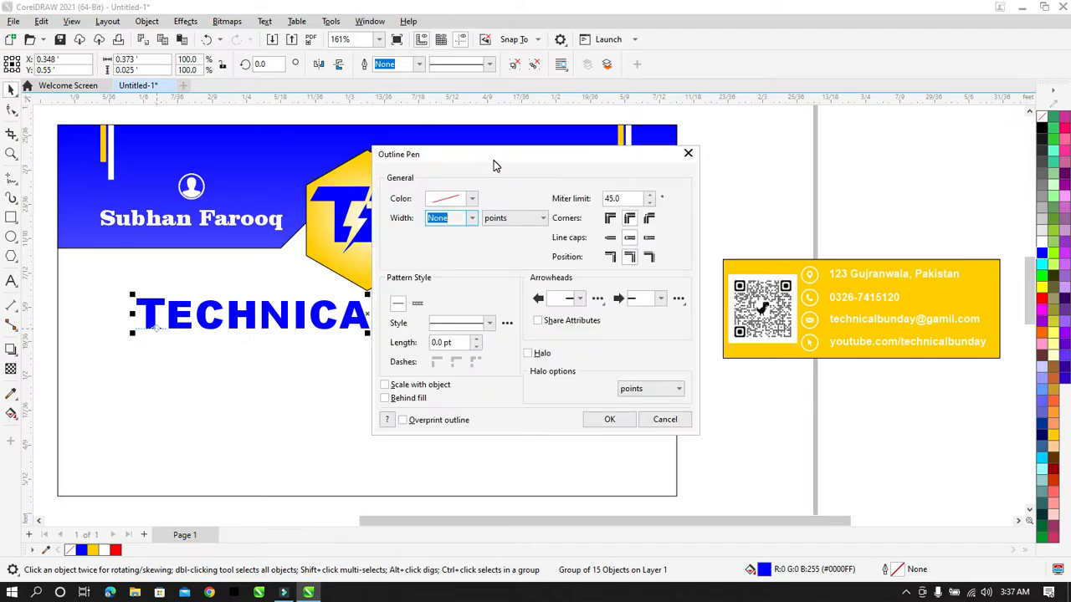
pyautogui.click(472, 217)
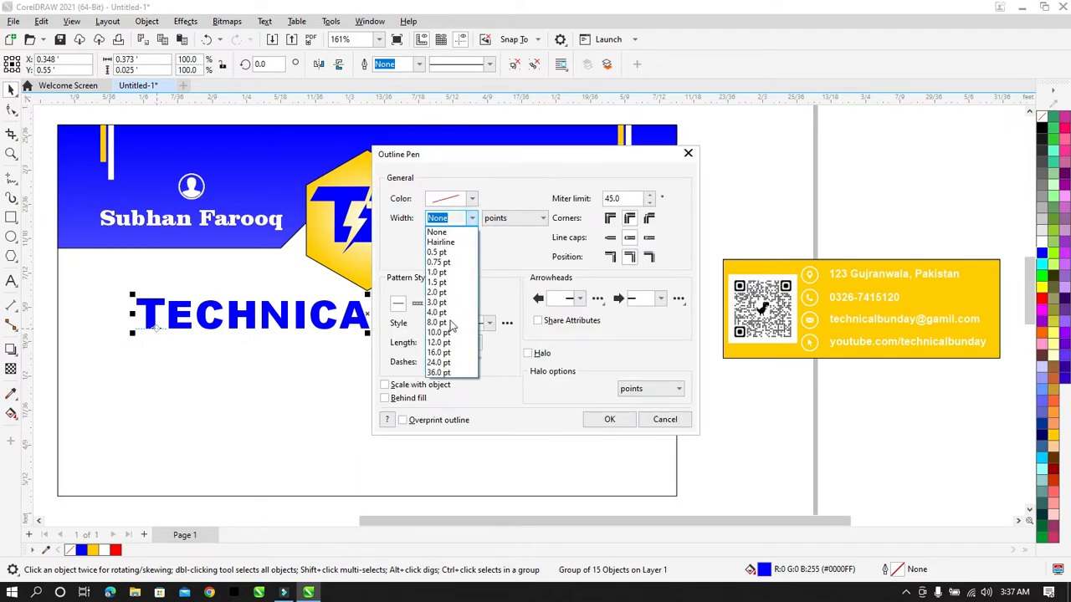
pyautogui.click(437, 322)
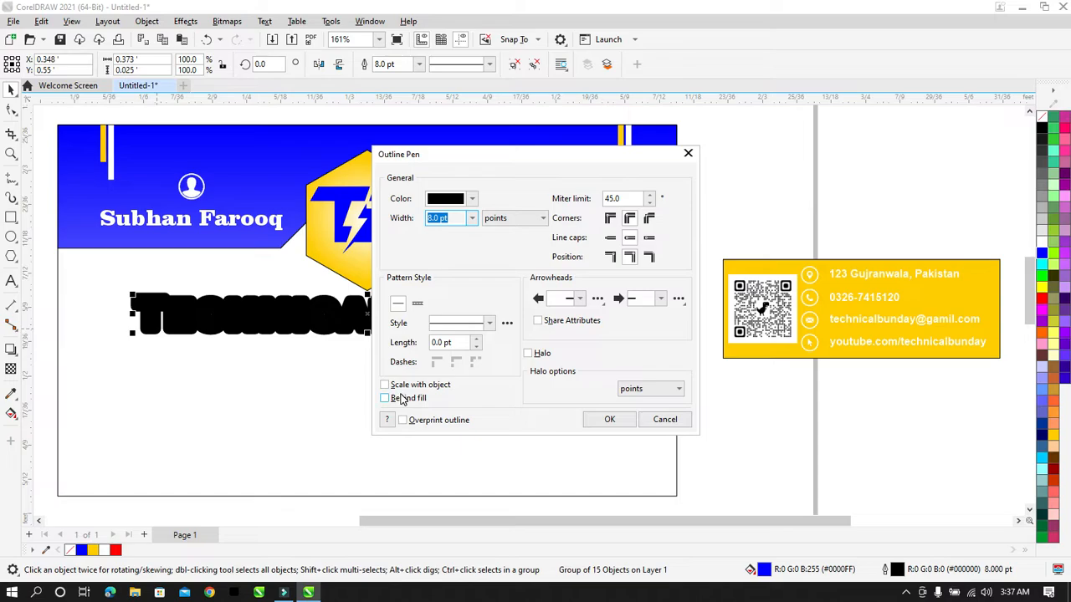
pyautogui.click(401, 397)
pyautogui.click(387, 385)
pyautogui.click(472, 200)
pyautogui.click(435, 261)
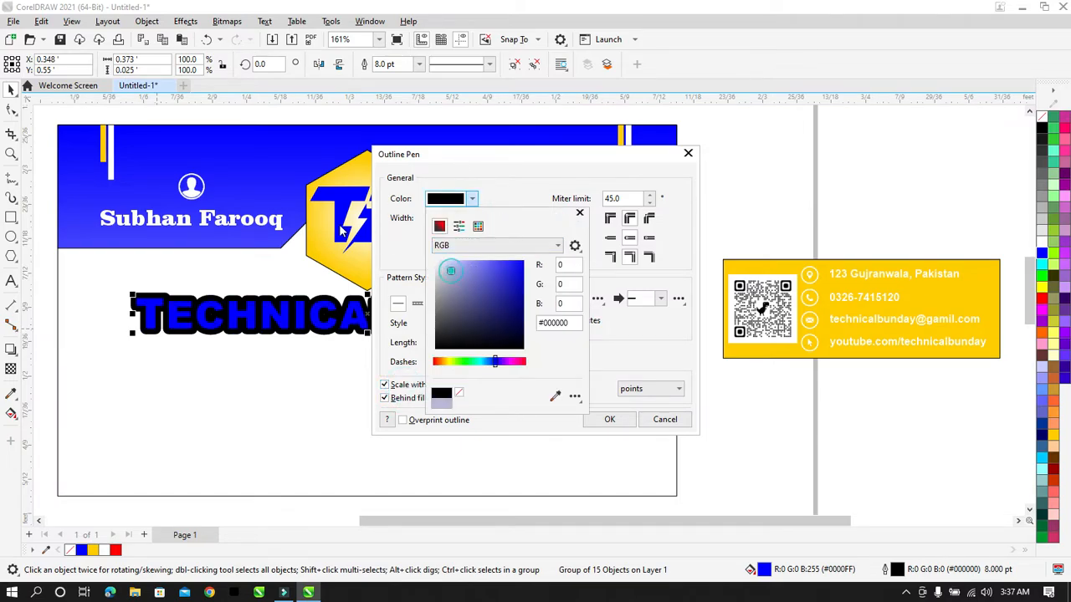
pyautogui.click(606, 418)
pyautogui.click(607, 419)
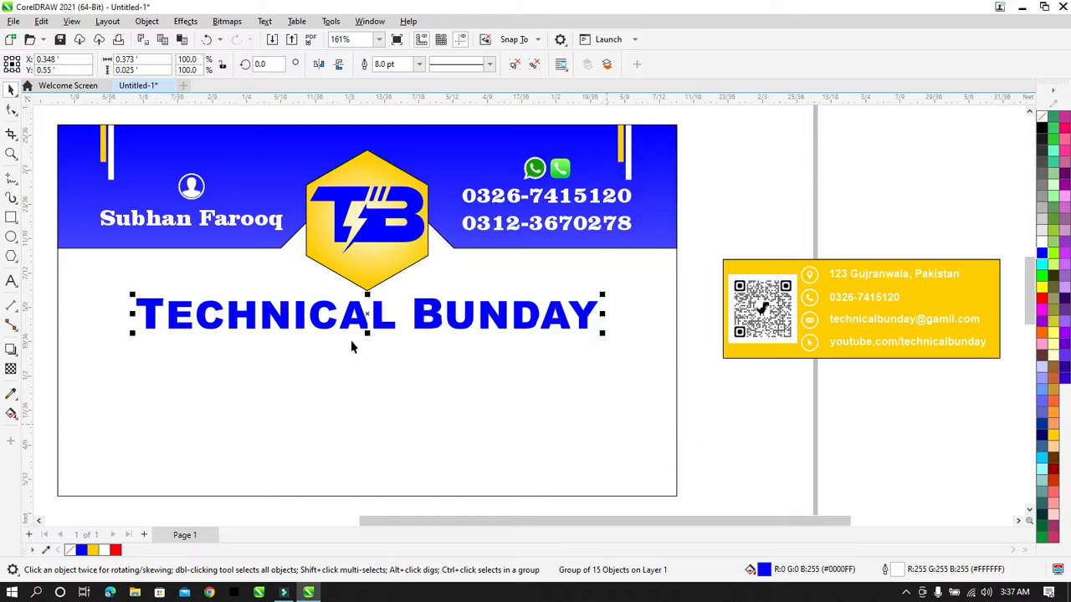
pyautogui.click(11, 349)
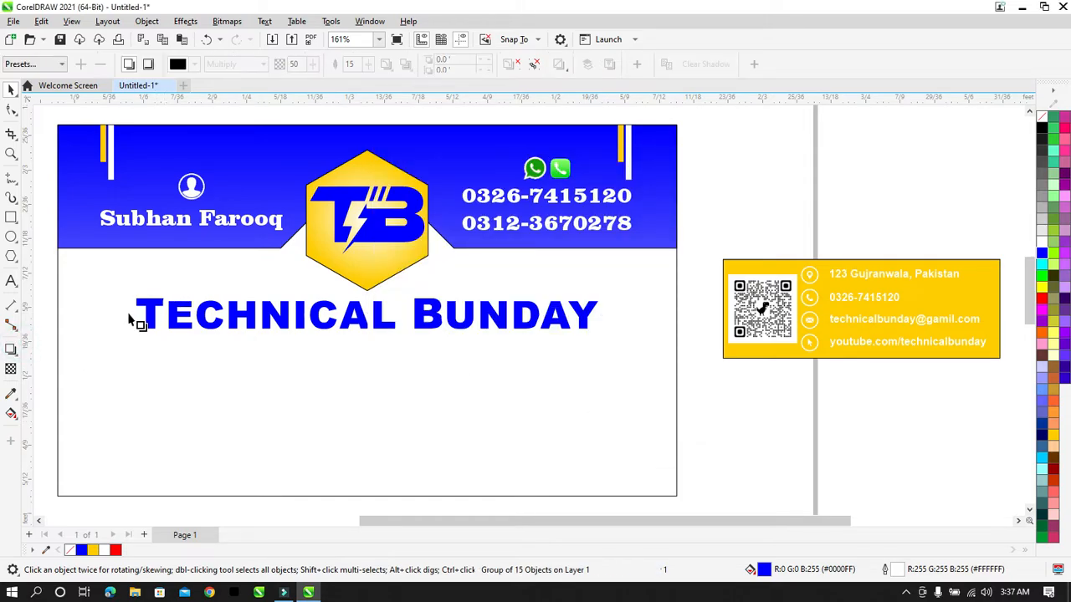
# Step: Cast a soft drop shadow from the heading, trying and undoing the Outside direction
pyautogui.moveTo(169, 310); pyautogui.dragTo(603, 315)
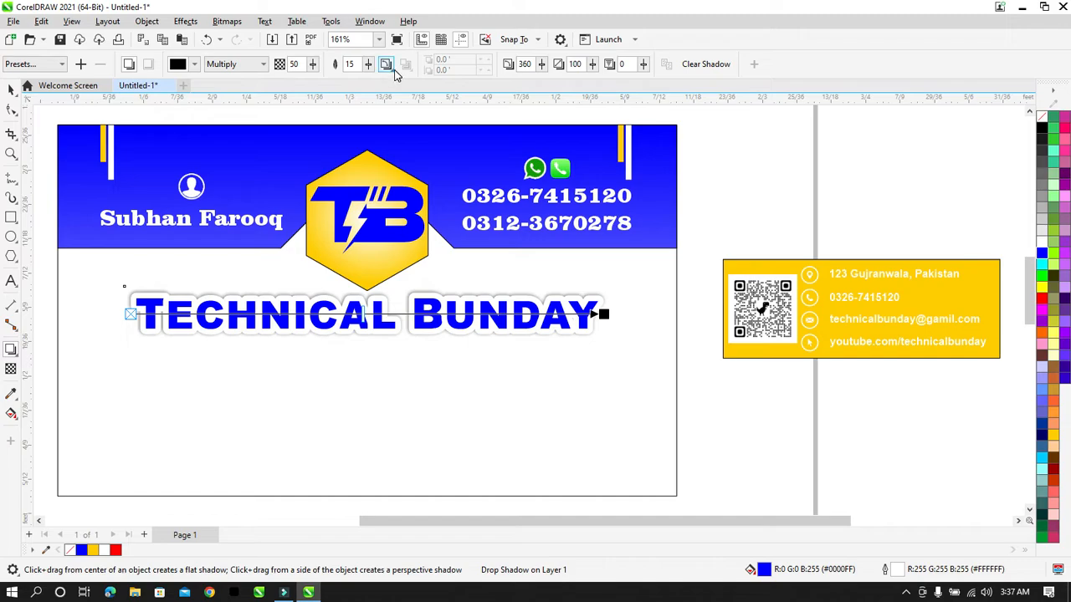
pyautogui.click(393, 70)
pyautogui.click(407, 122)
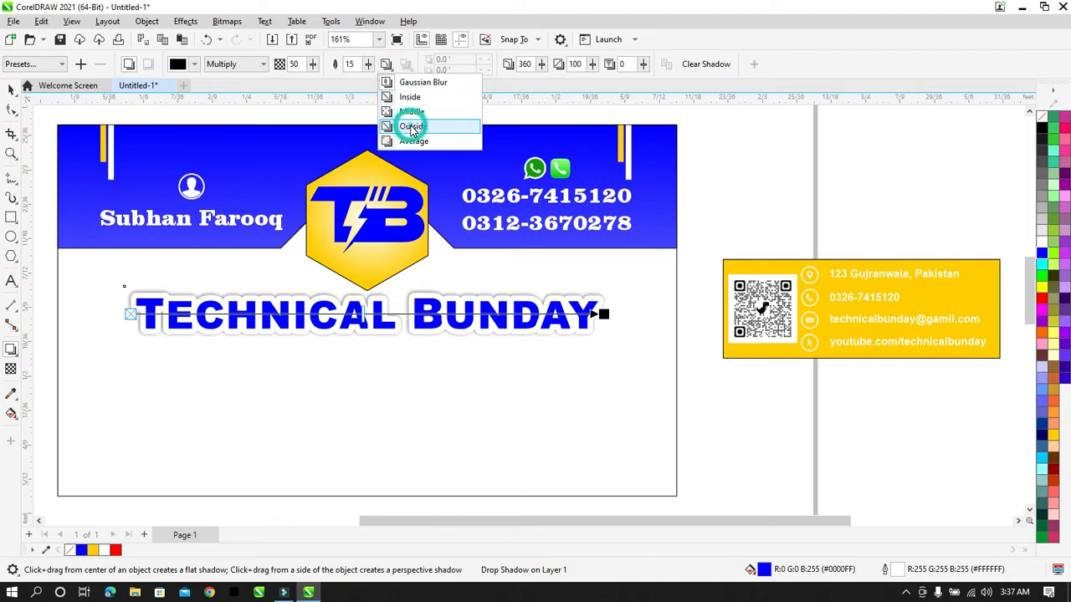
pyautogui.hotkey('ctrl', 'z')
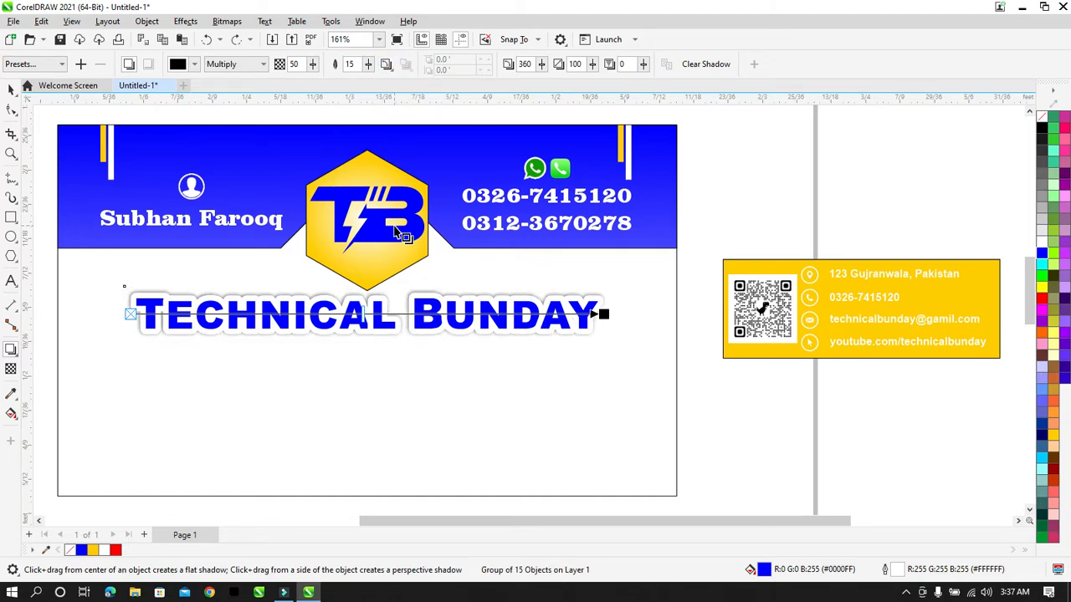
pyautogui.click(11, 90)
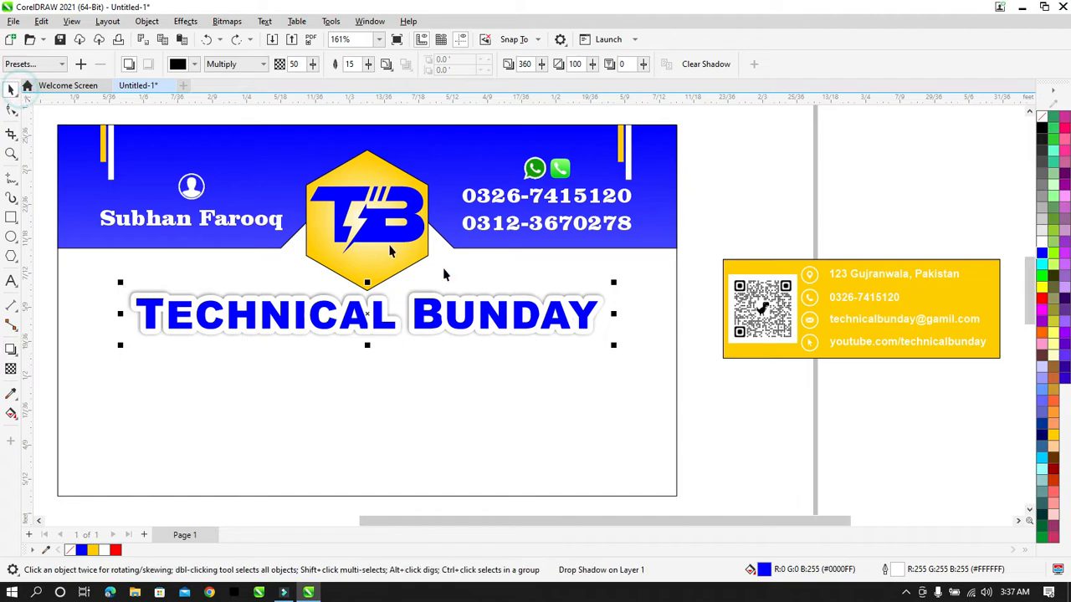
pyautogui.click(740, 198)
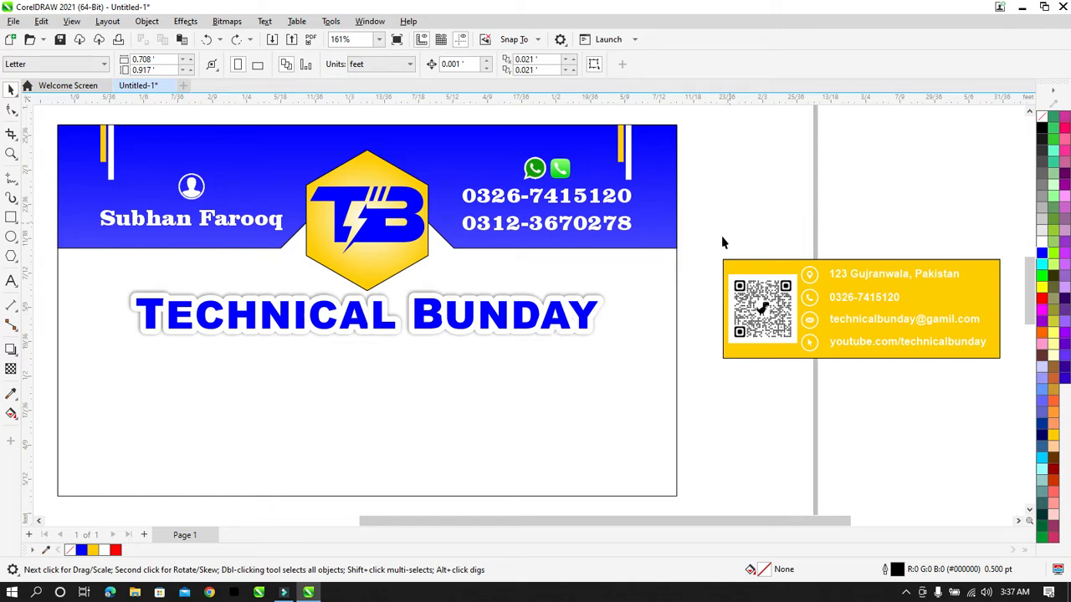
# Step: Nudge the TECHNICAL BUNDAY heading slightly downward
pyautogui.click(543, 323)
pyautogui.press('Down')
pyautogui.press('Down')
pyautogui.press('Down')
pyautogui.press('Down')
pyautogui.press('Down')
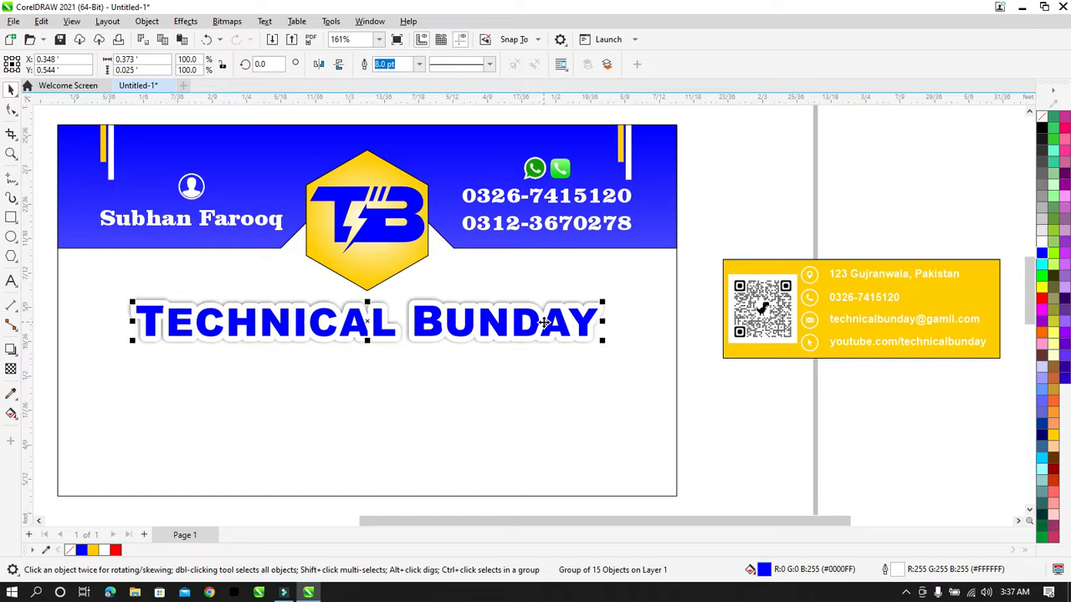
pyautogui.click(742, 402)
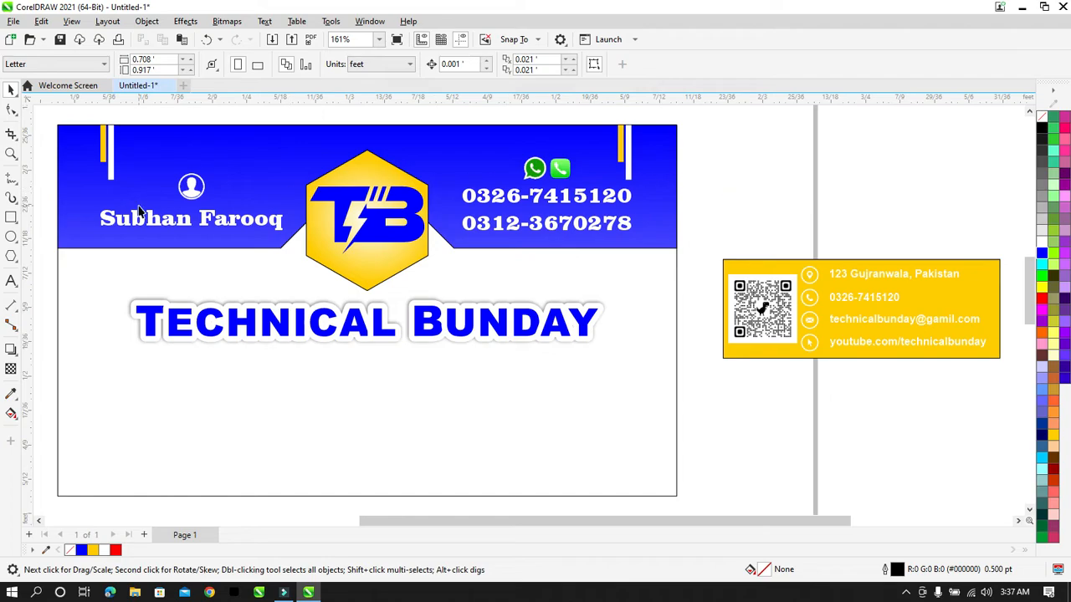
# Step: Type '3D WALLPAPER, VISITING CARD, WEDDING CARD, FLEXS' and 'LETTER PAD, BILL BOOKS, PUBLICITY PAD, BROUSHURES' below the heading
pyautogui.click(11, 281)
pyautogui.click(148, 426)
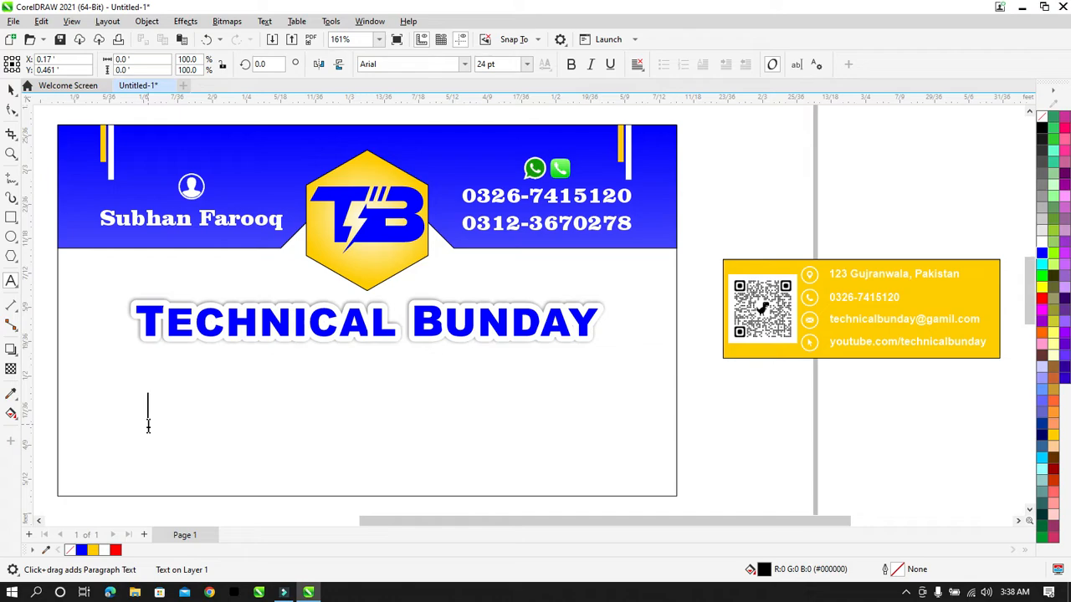
pyautogui.write('3D WALLPAPER')
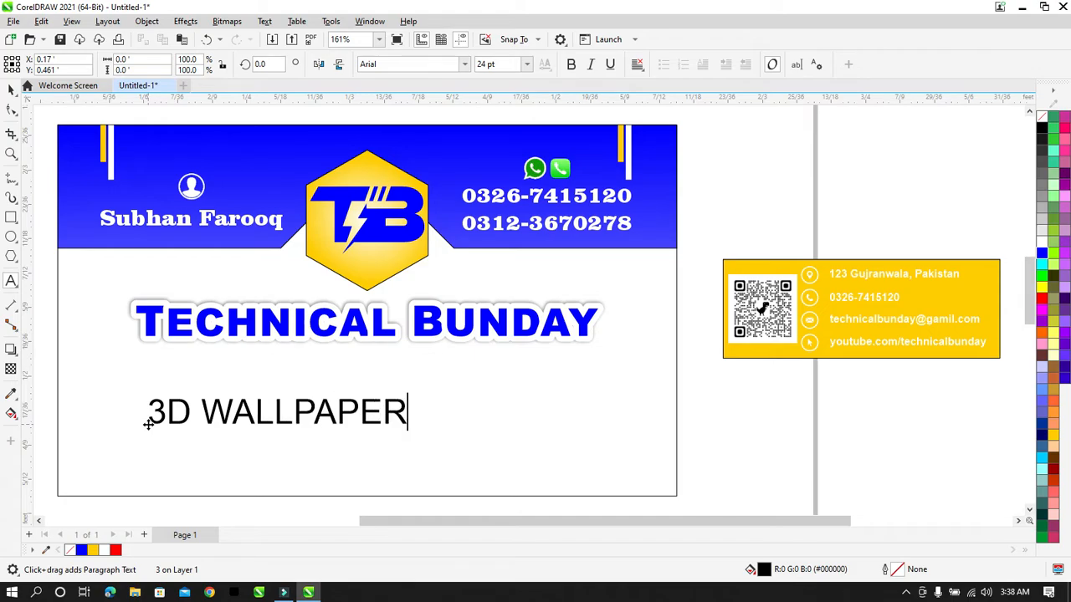
pyautogui.write(', VISITI')
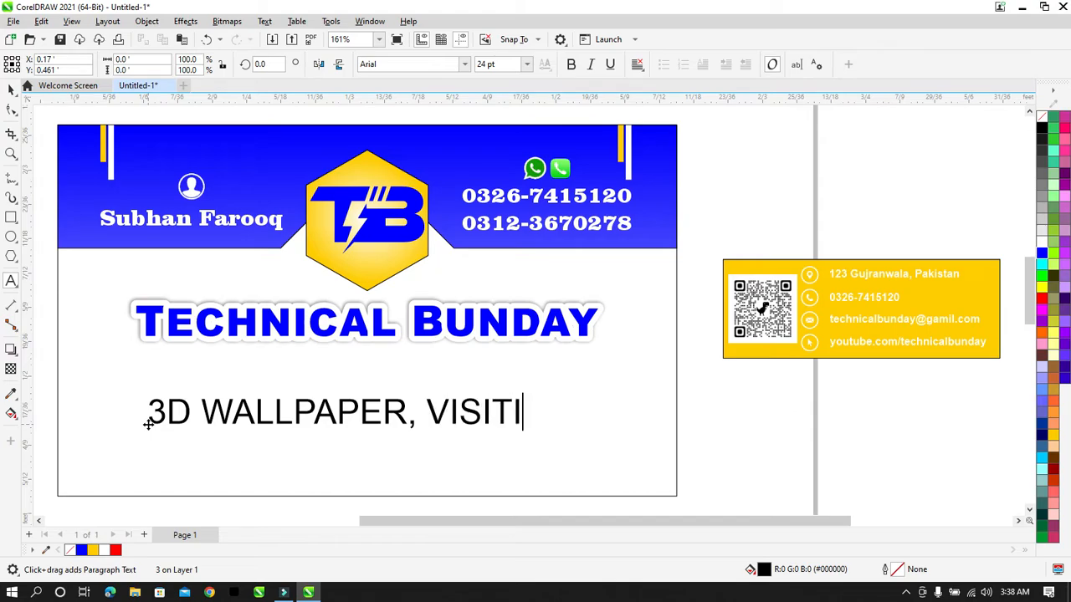
pyautogui.write('NG CAR')
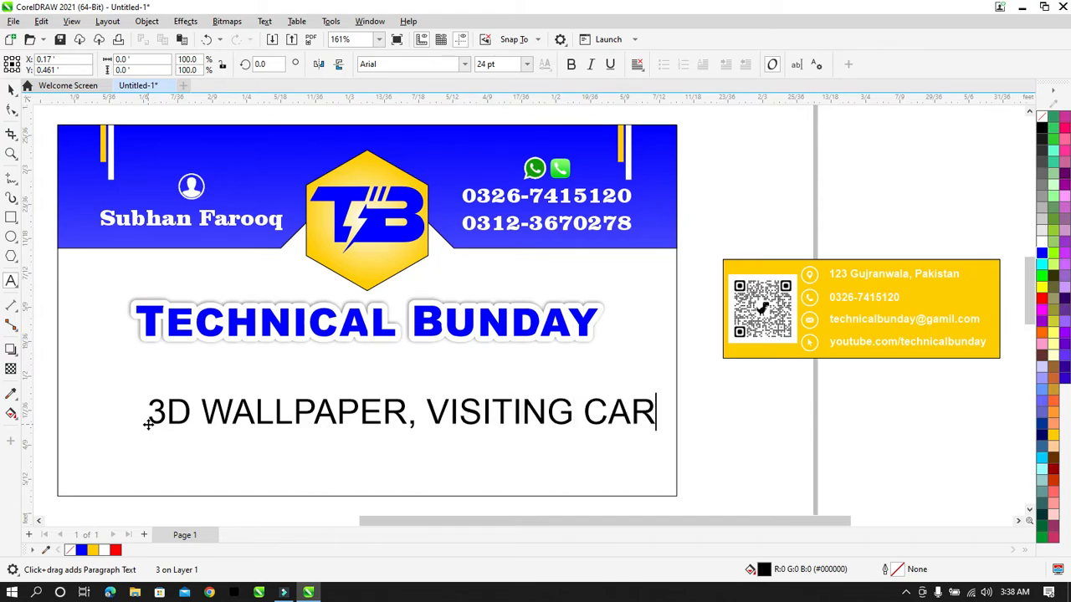
pyautogui.write('D, ')
pyautogui.write('WE')
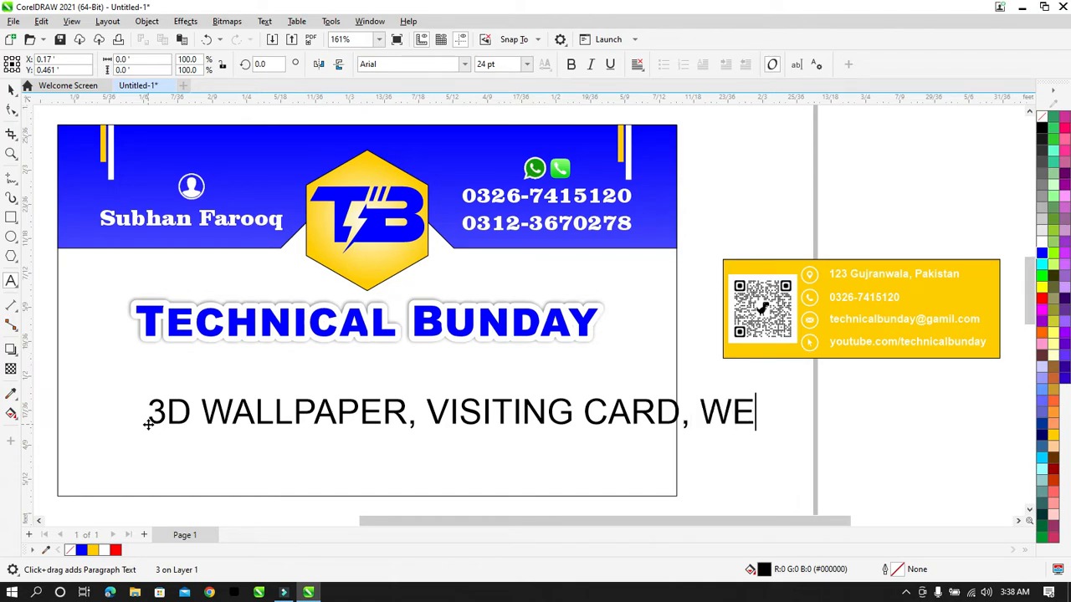
pyautogui.write('DDING')
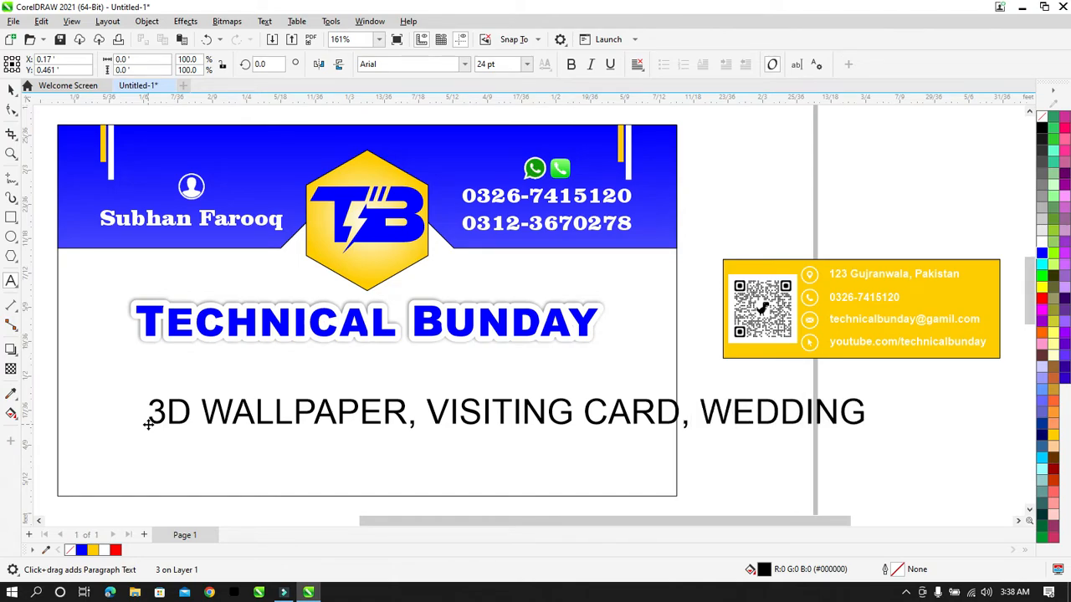
pyautogui.write(' CARD, ')
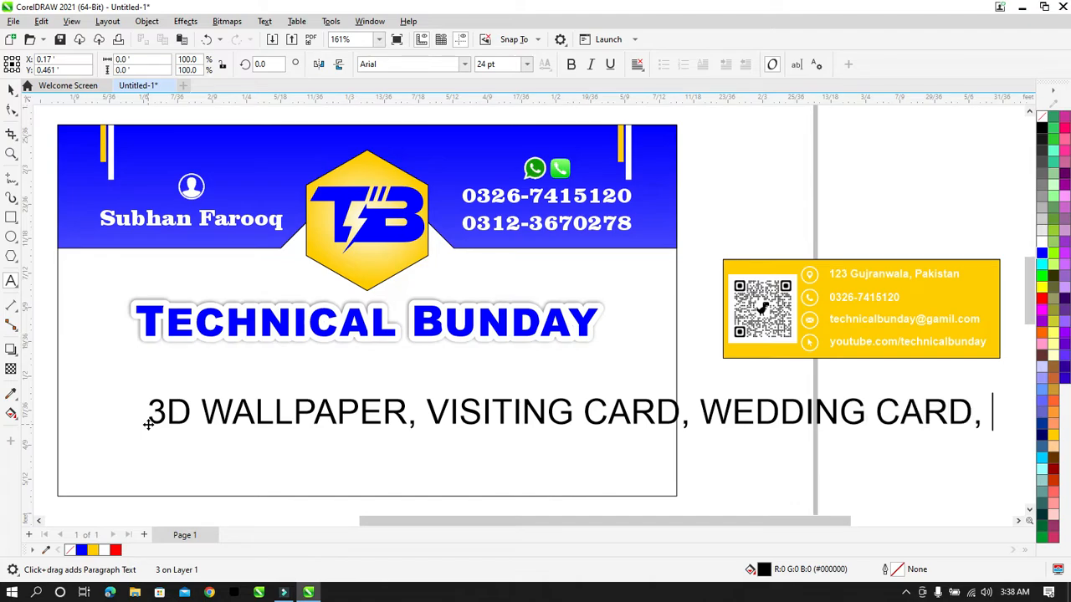
pyautogui.write('FLEXS')
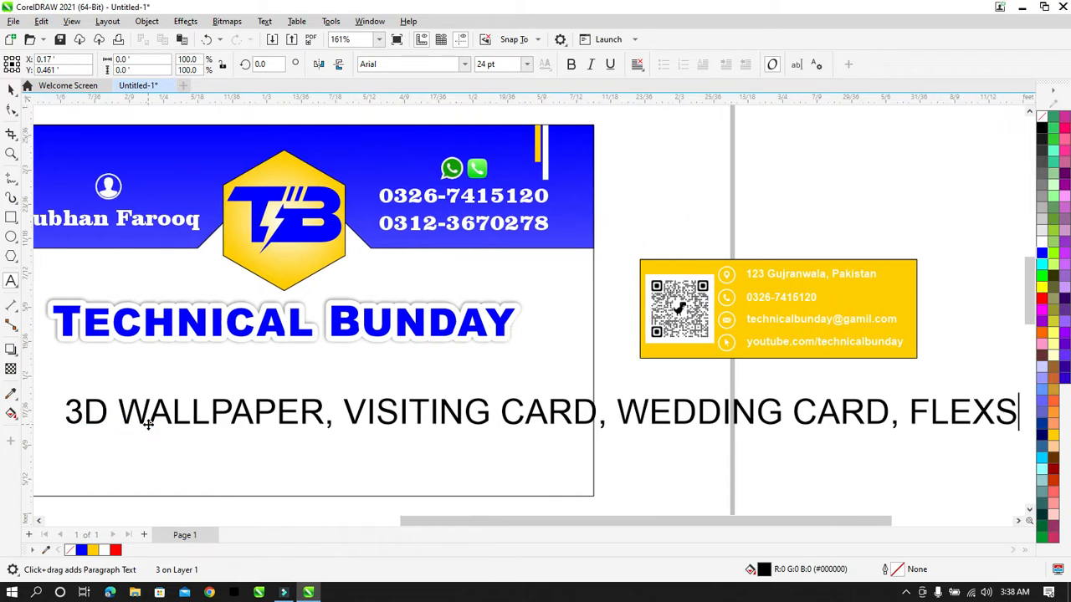
pyautogui.press('Return')
pyautogui.write('LEE')
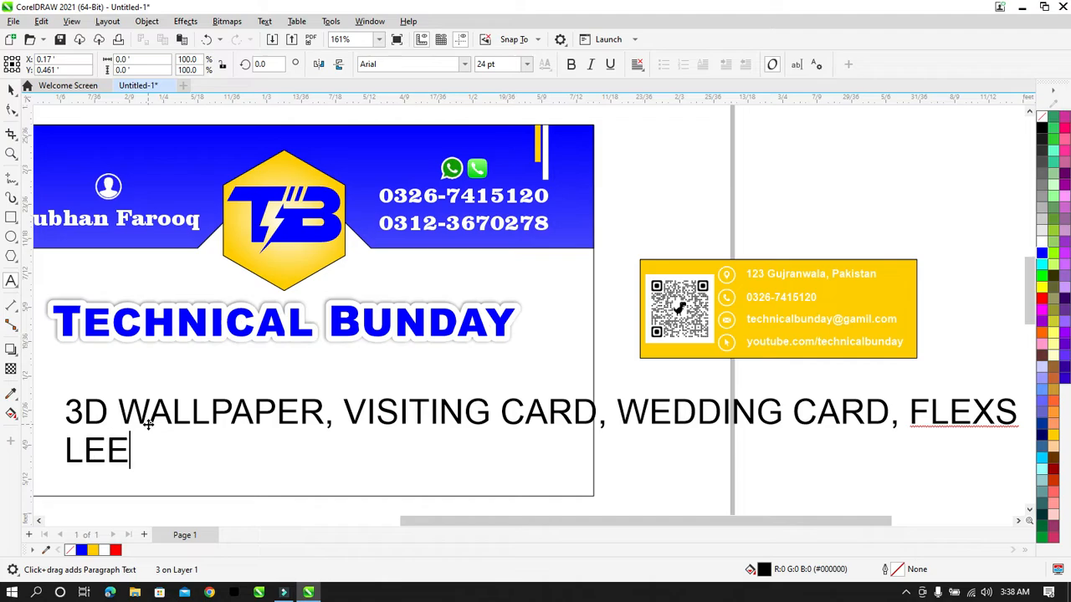
pyautogui.press('BackSpace')
pyautogui.write('TTER PA')
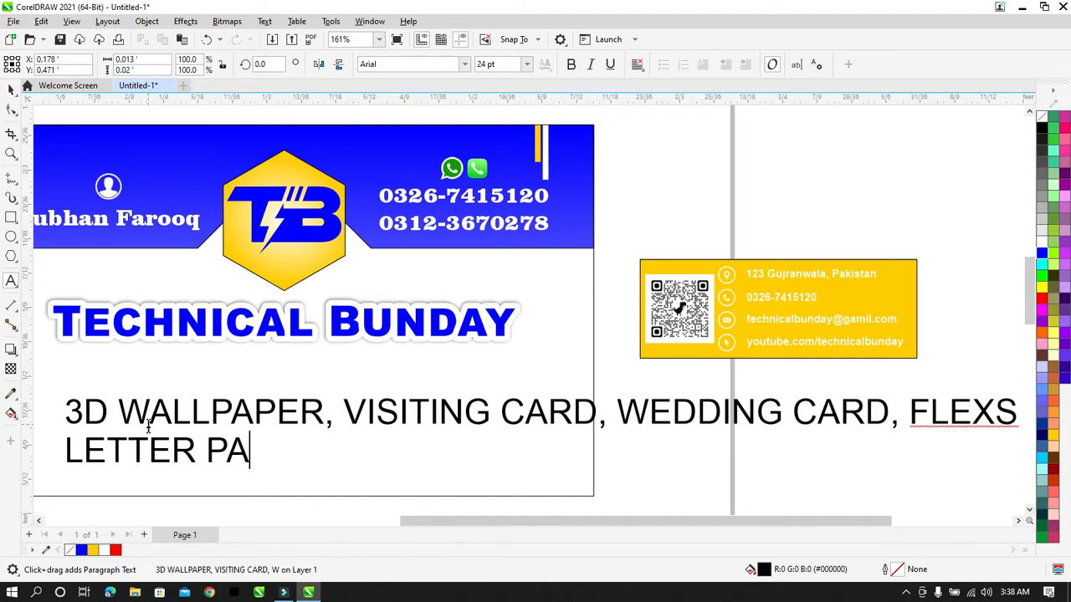
pyautogui.write('D, BILL ')
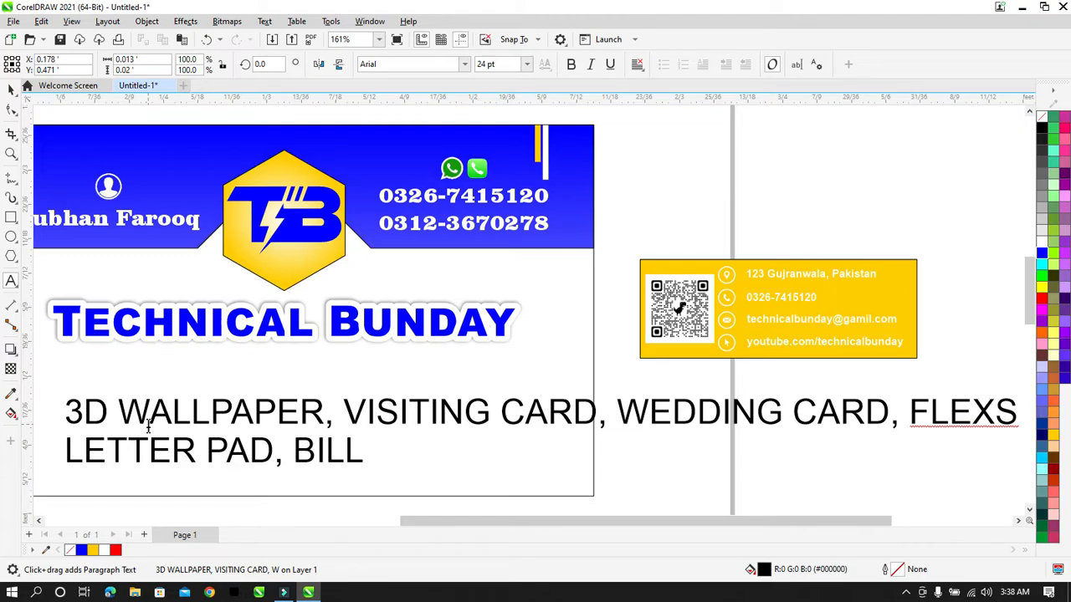
pyautogui.write('BOOKS')
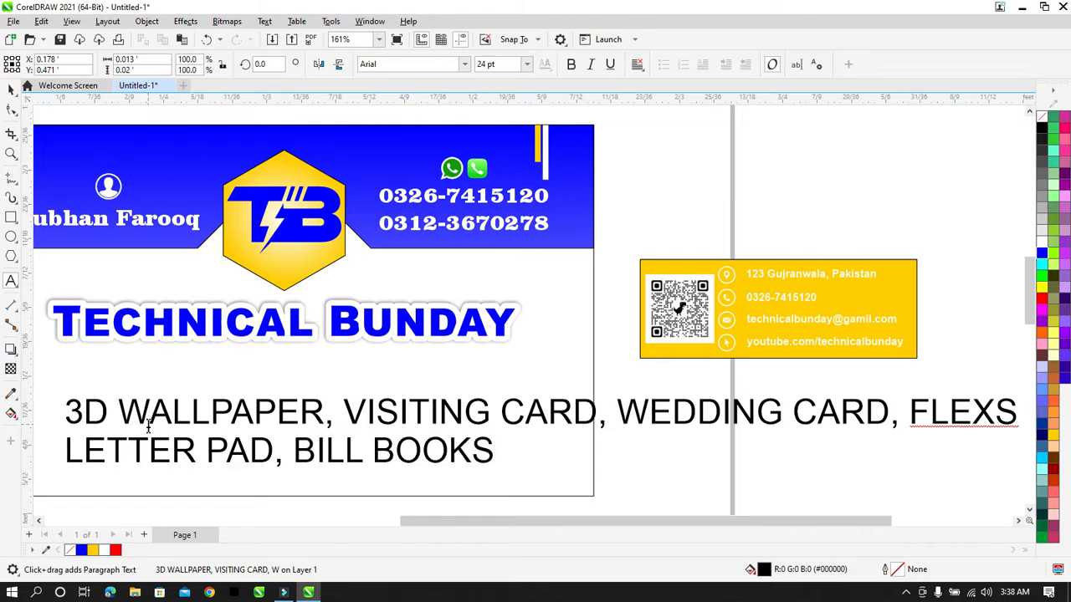
pyautogui.write('P')
pyautogui.press('BackSpace')
pyautogui.write(', ')
pyautogui.write('P')
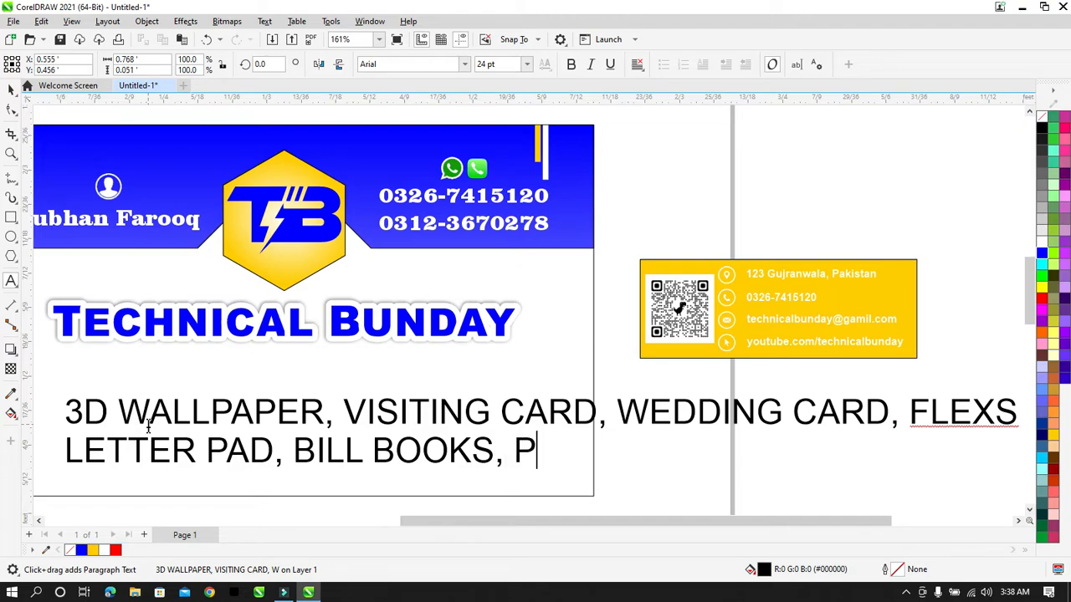
pyautogui.write('UBLI')
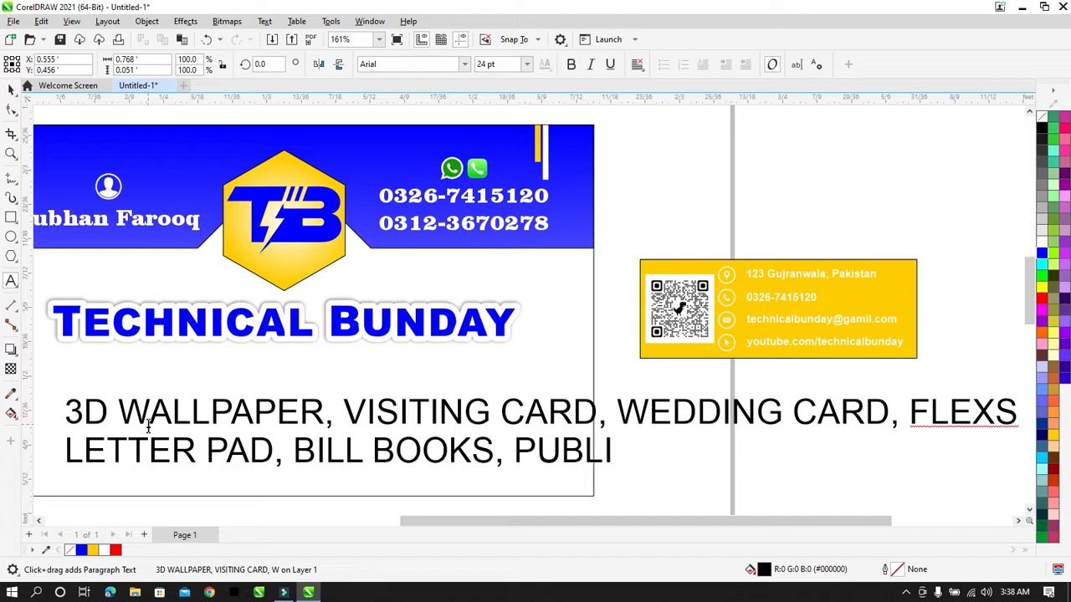
pyautogui.write('CITY')
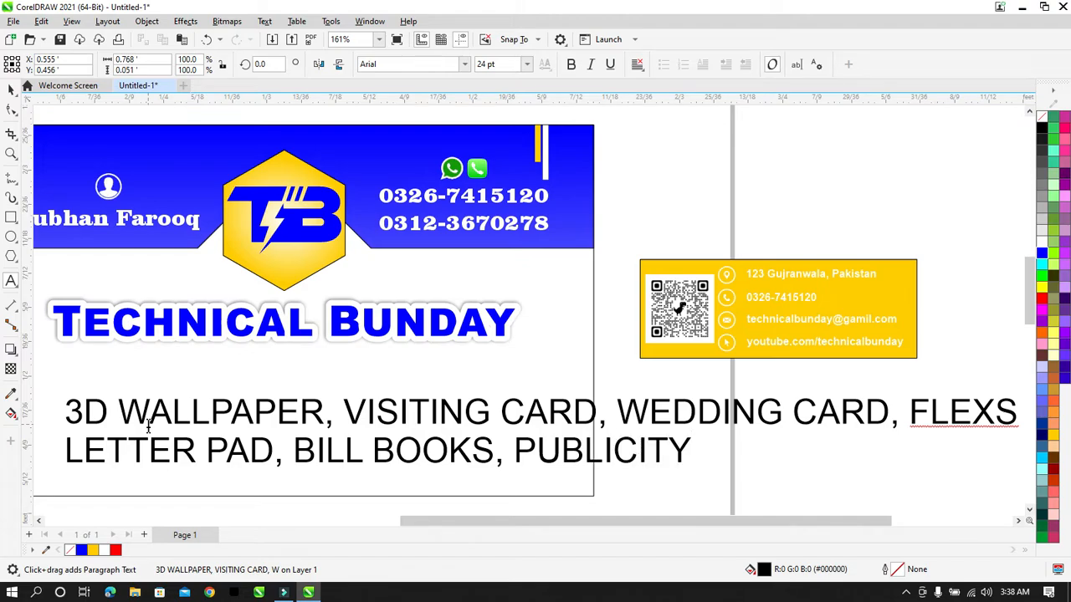
pyautogui.write(' PAD,')
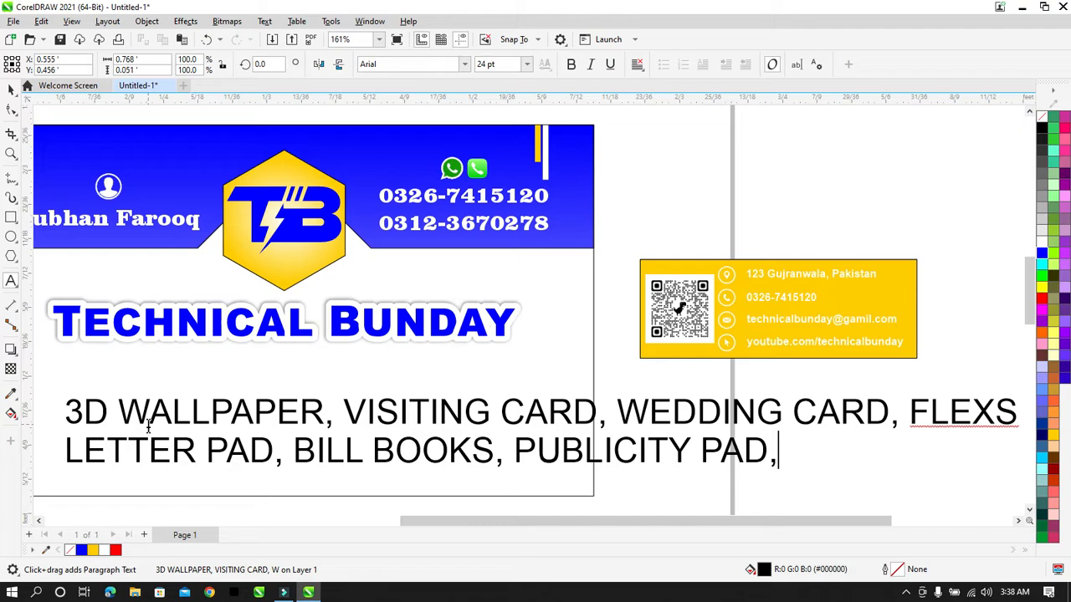
pyautogui.write('BR')
pyautogui.press('BackSpace')
pyautogui.press('BackSpace')
pyautogui.write('BRO')
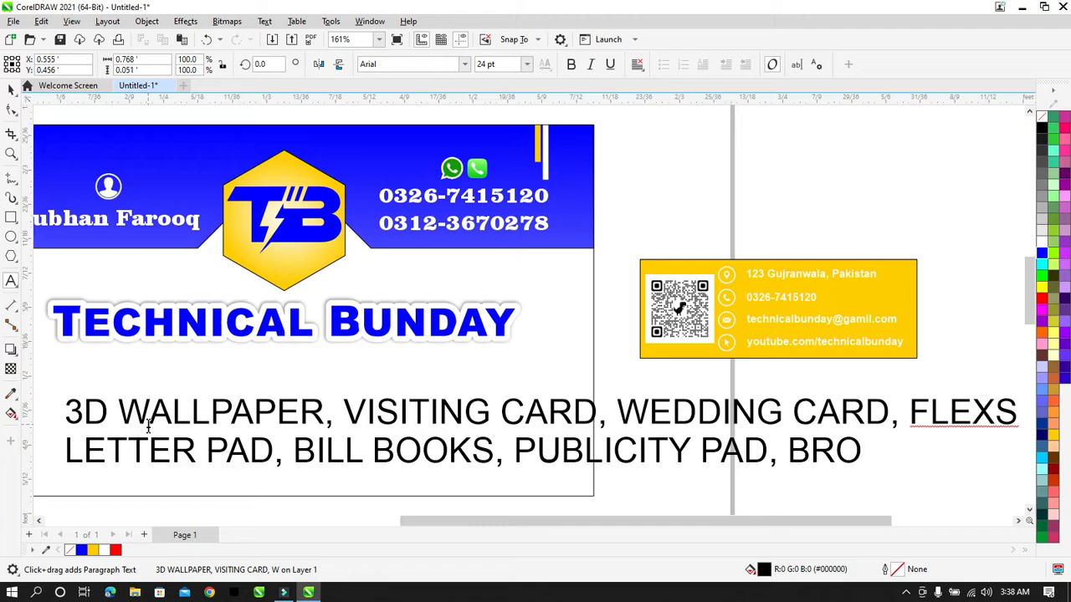
pyautogui.write('USHURES')
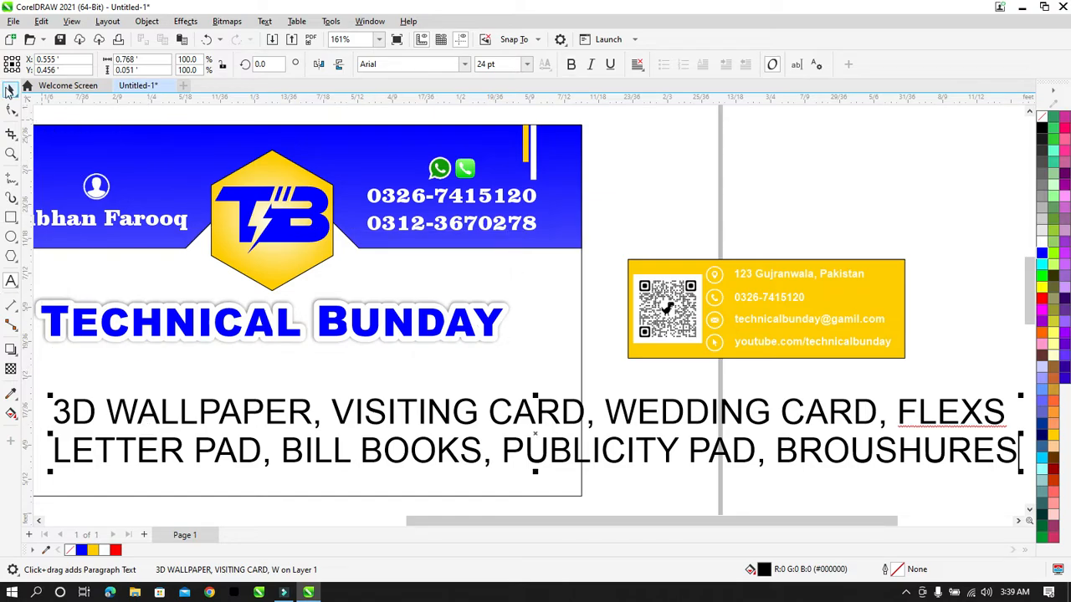
pyautogui.click(11, 89)
pyautogui.click(465, 65)
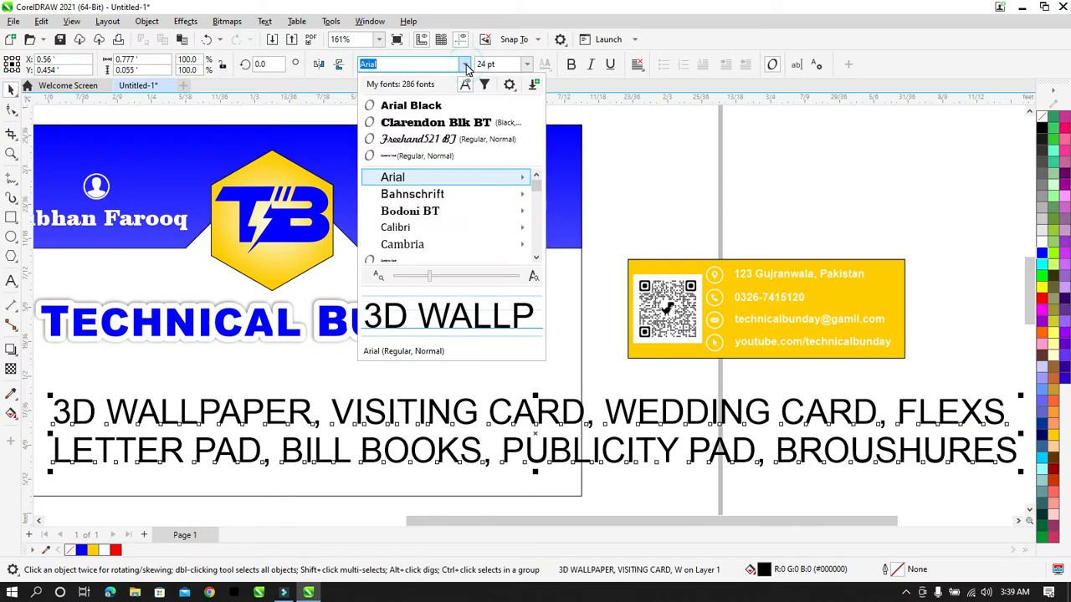
pyautogui.click(458, 120)
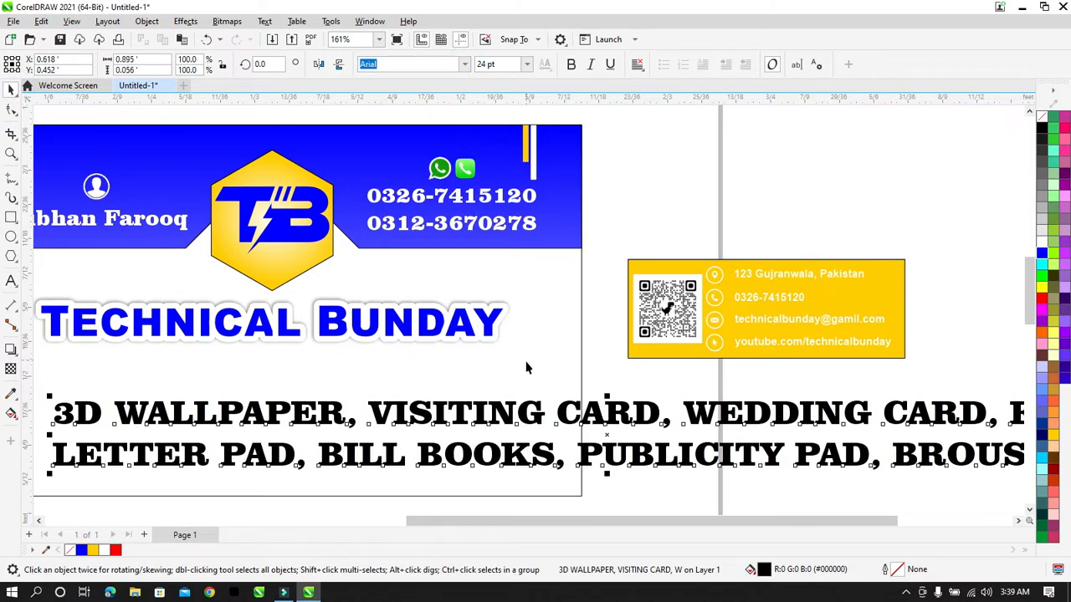
pyautogui.scroll(-1, 526, 370)
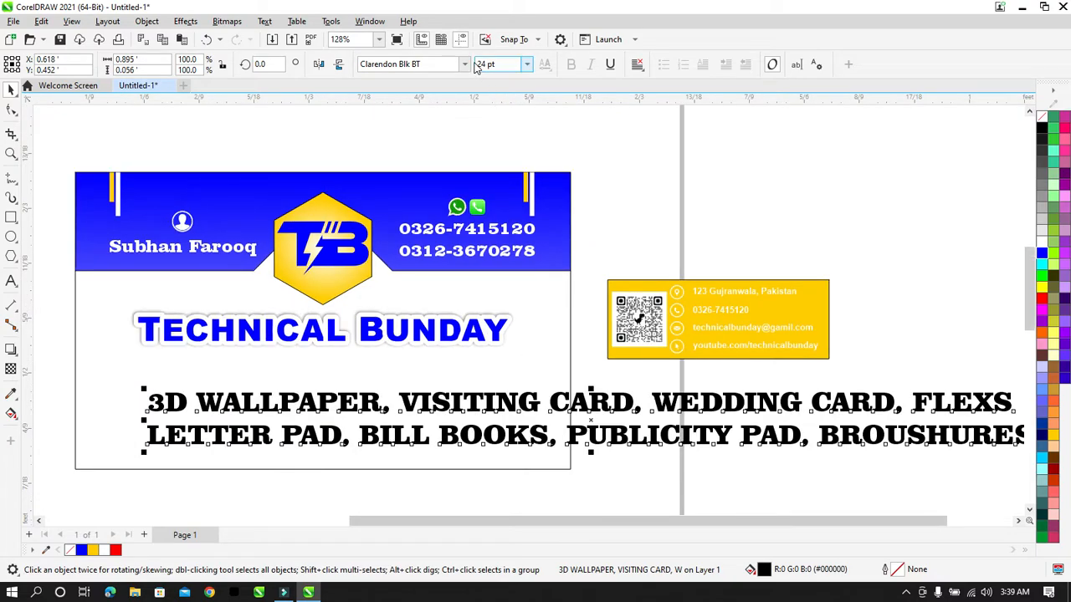
pyautogui.click(465, 65)
pyautogui.moveTo(536, 201)
pyautogui.mouseDown()
pyautogui.moveTo(541, 256)
pyautogui.moveTo(541, 213)
pyautogui.mouseUp()
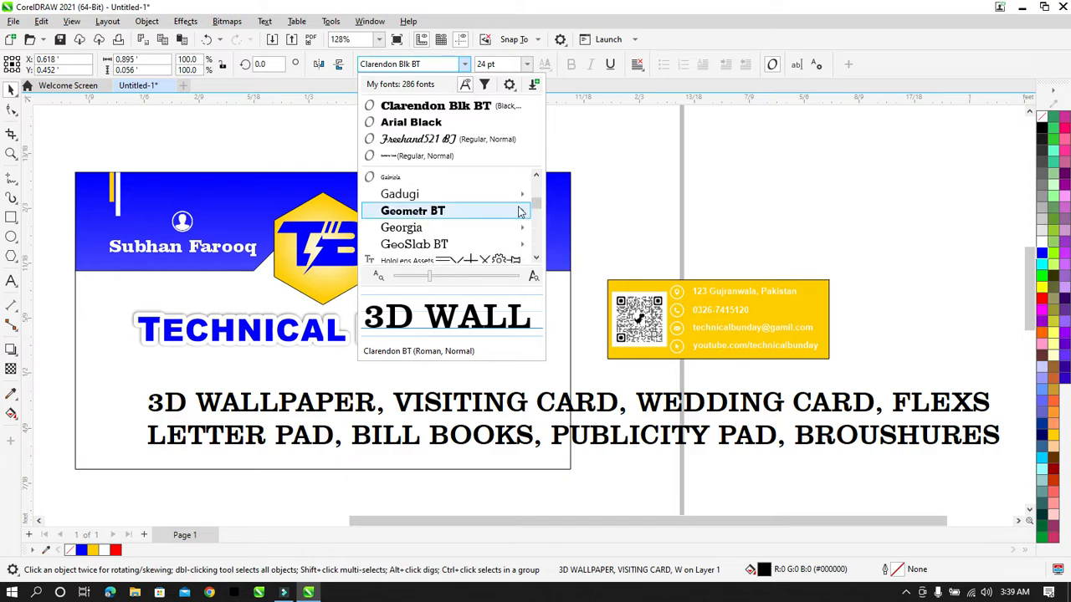
pyautogui.moveTo(500, 212)
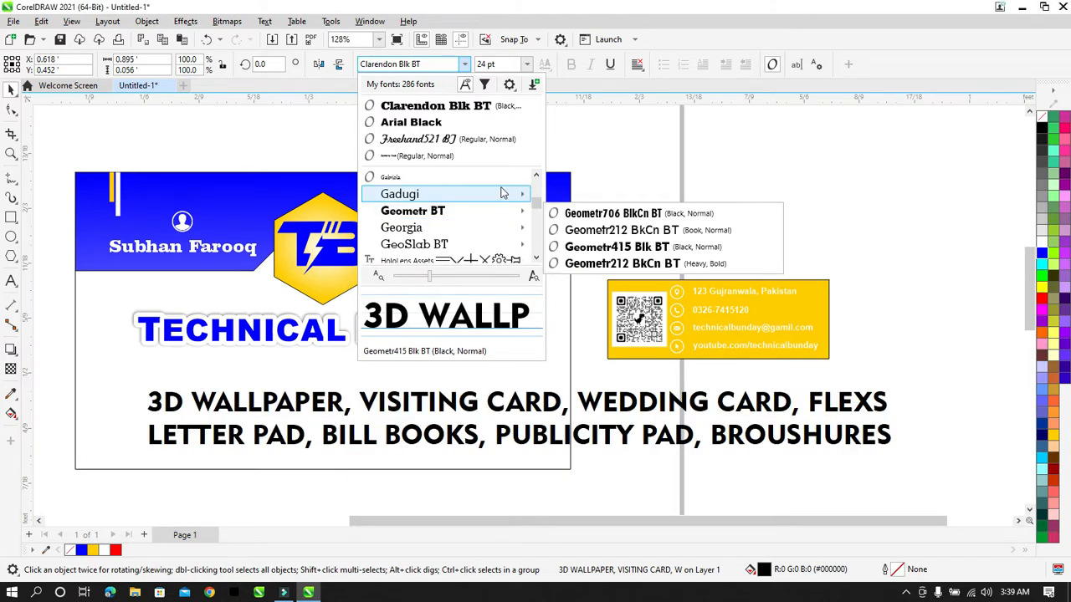
pyautogui.moveTo(498, 193)
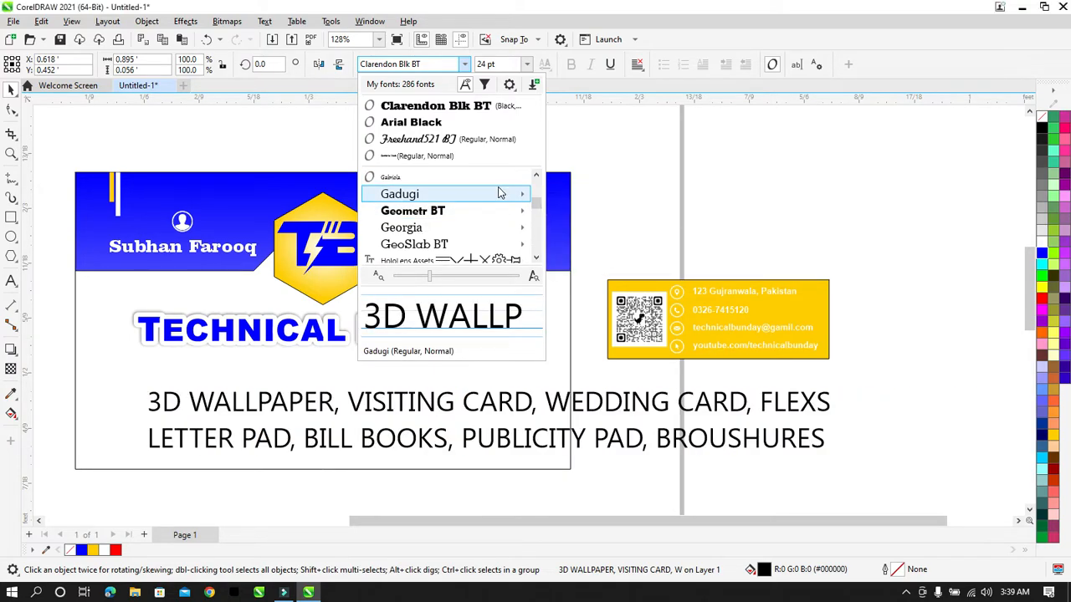
pyautogui.scroll(5, 498, 194)
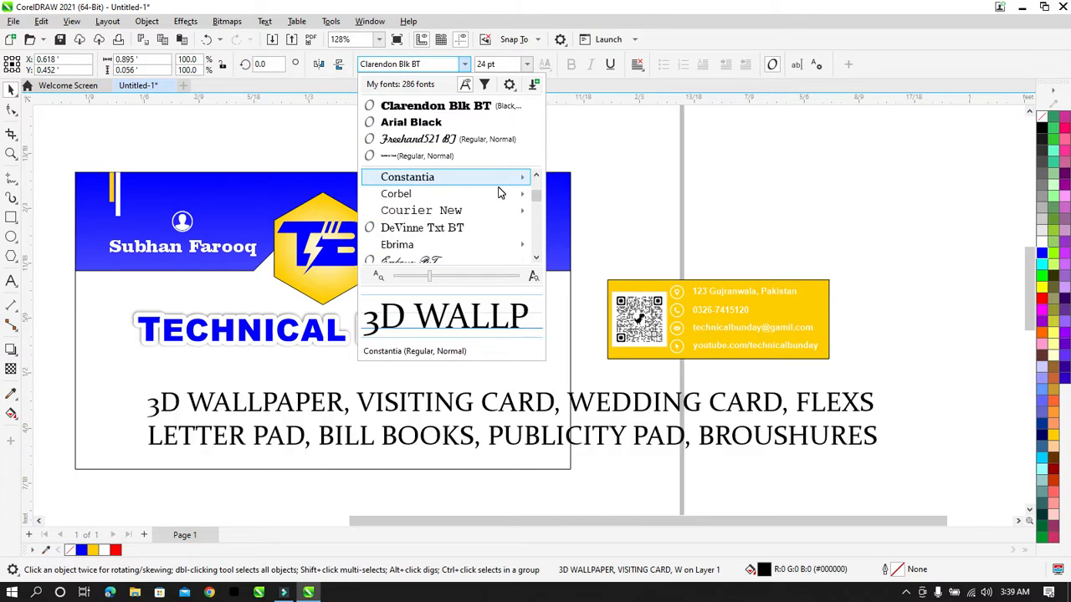
pyautogui.press('Down')
pyautogui.press('Down')
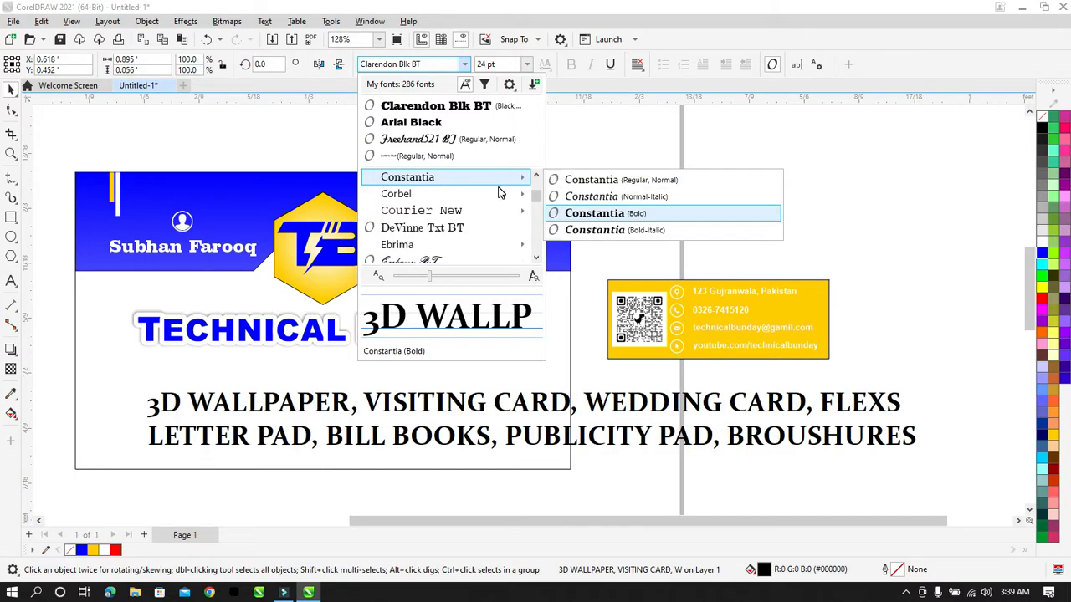
pyautogui.scroll(4, 498, 193)
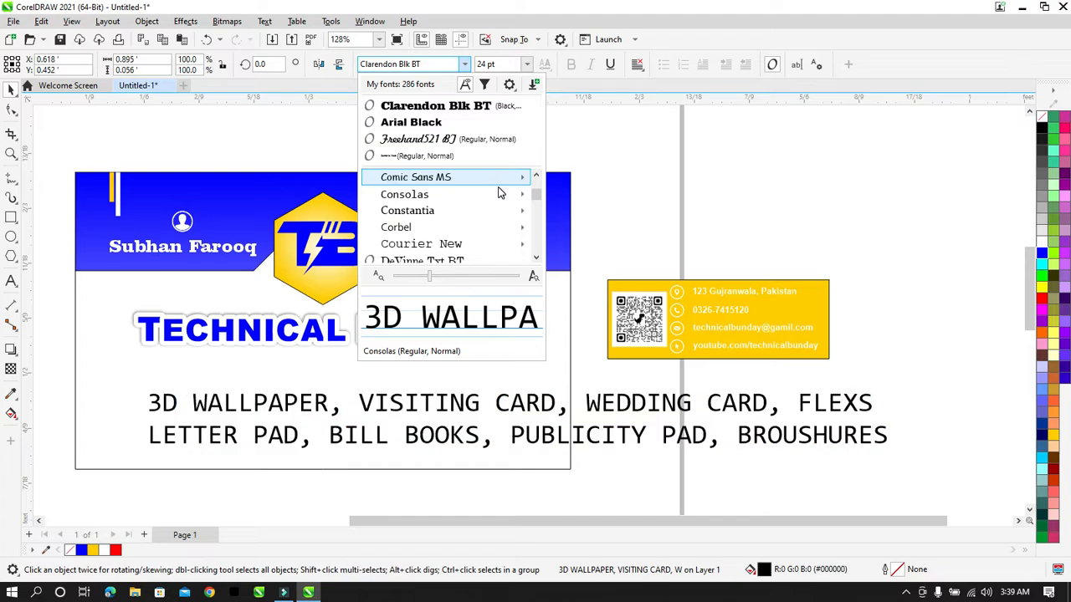
pyautogui.press('Down')
pyautogui.press('Up')
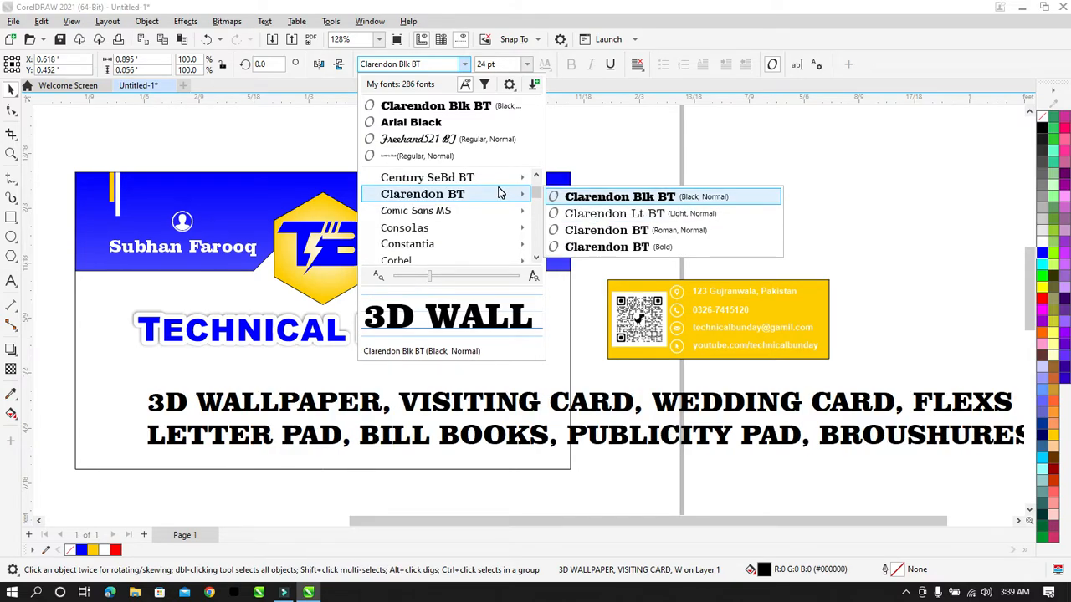
pyautogui.press('Return')
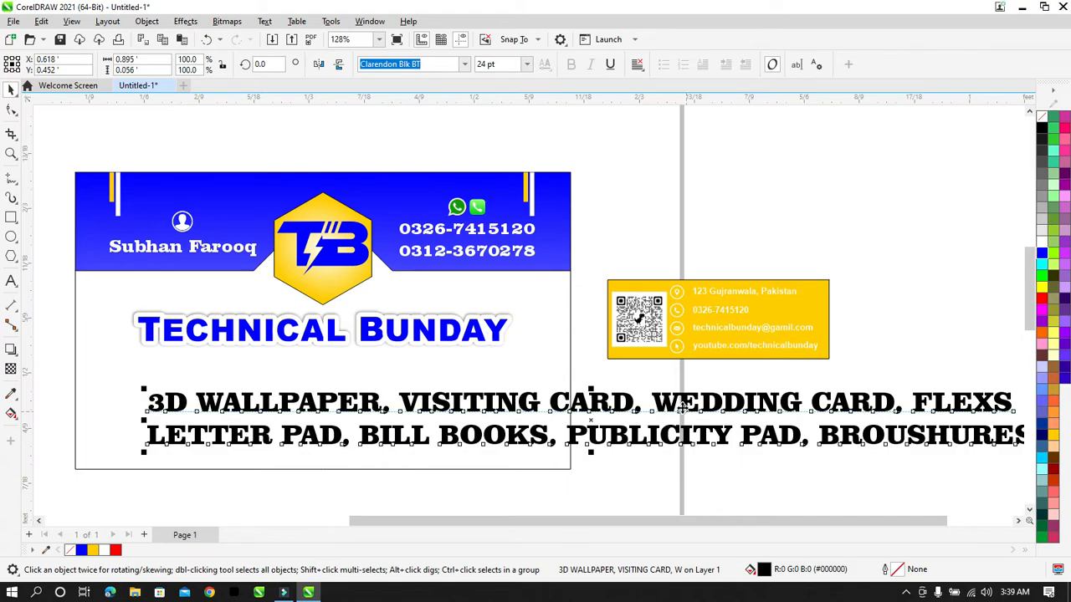
# Step: Scale the services text down to fit the card, centre both lines and group them
pyautogui.moveTo(685, 408); pyautogui.dragTo(623, 395)
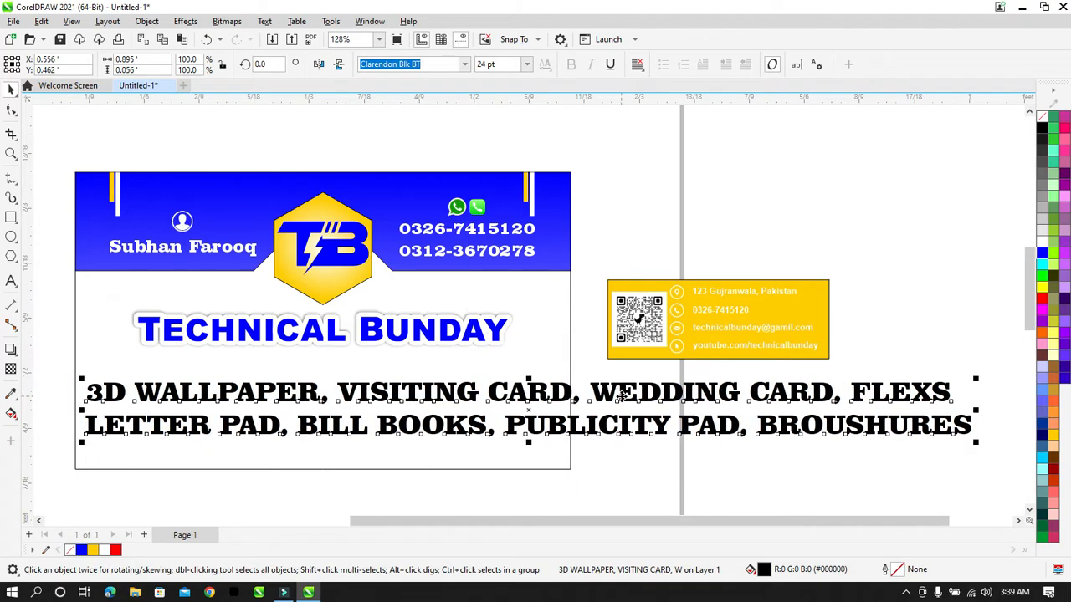
pyautogui.moveTo(976, 443); pyautogui.dragTo(839, 428)
pyautogui.moveTo(625, 421); pyautogui.dragTo(597, 424)
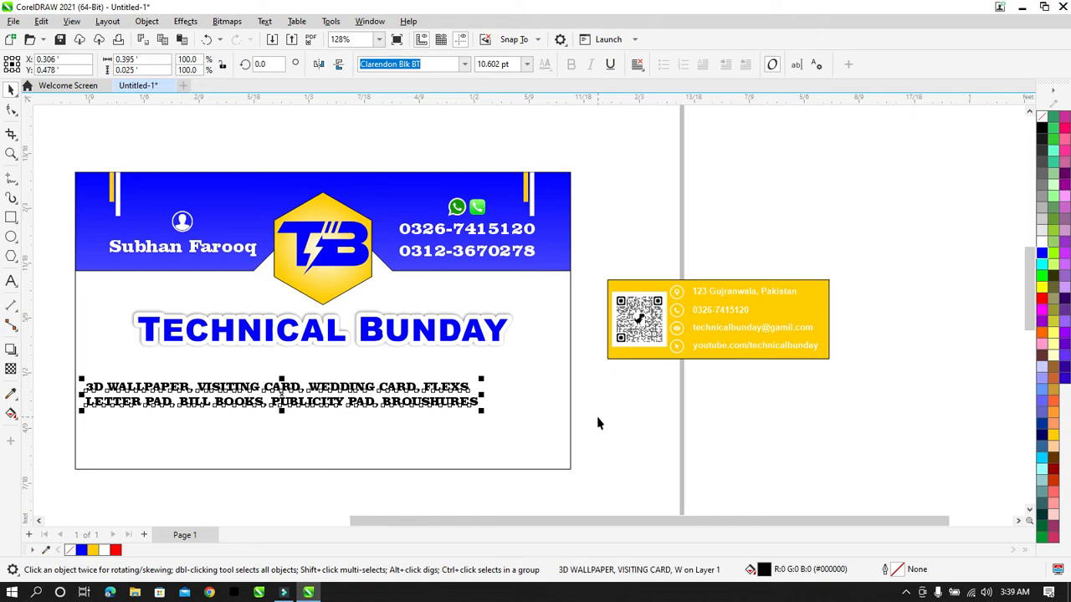
pyautogui.moveTo(607, 373); pyautogui.dragTo(66, 429)
pyautogui.press('c')
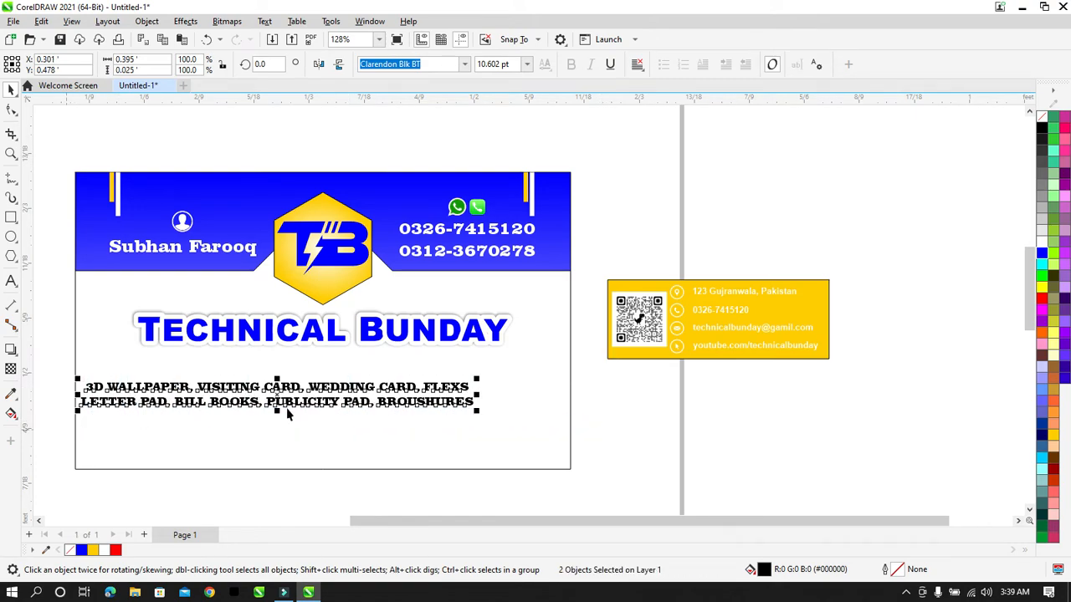
pyautogui.hotkey('ctrl', 'g')
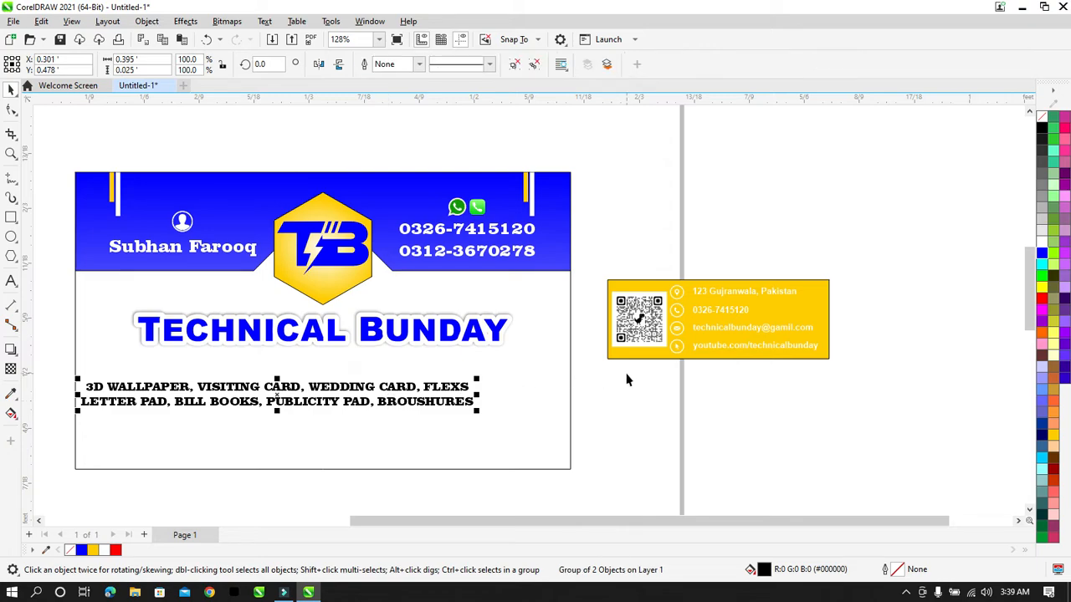
# Step: Try cyan and a lighter blue palette swatch on the services text, ending on cyan
pyautogui.click(1042, 458)
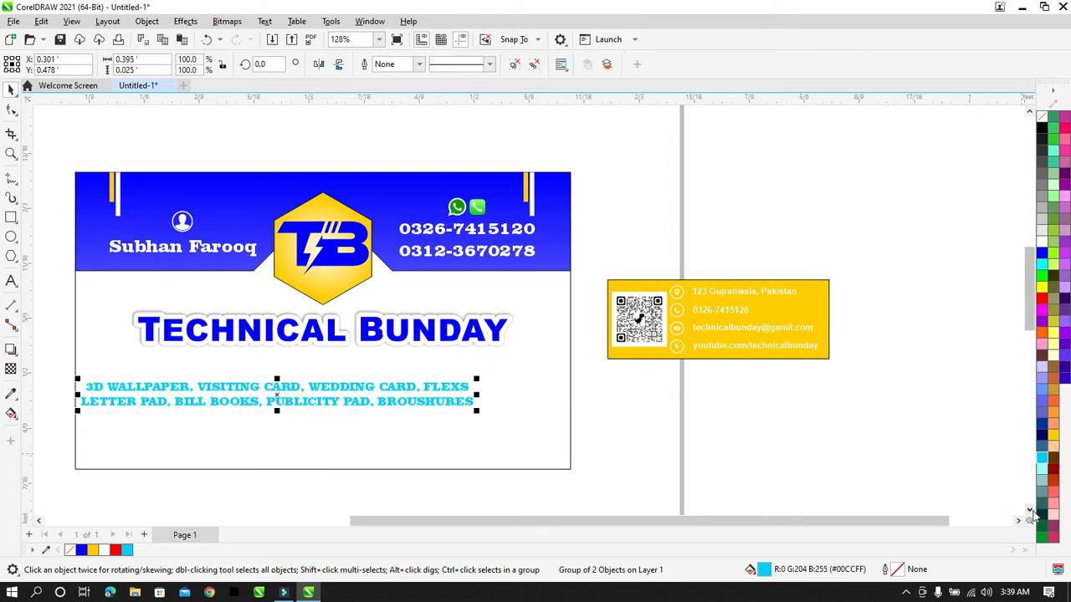
pyautogui.click(1041, 396)
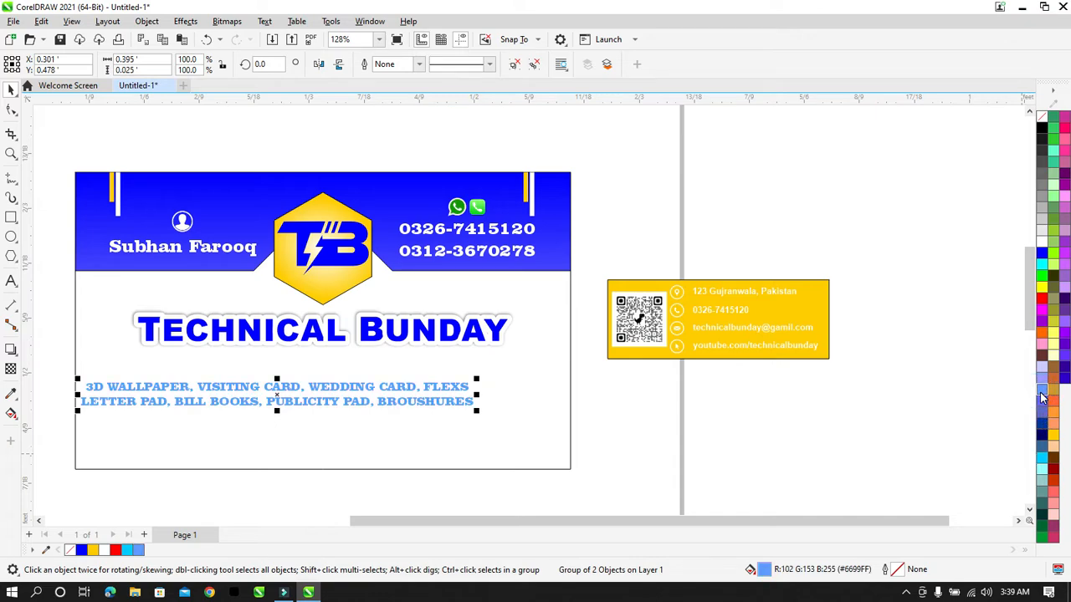
pyautogui.click(1041, 269)
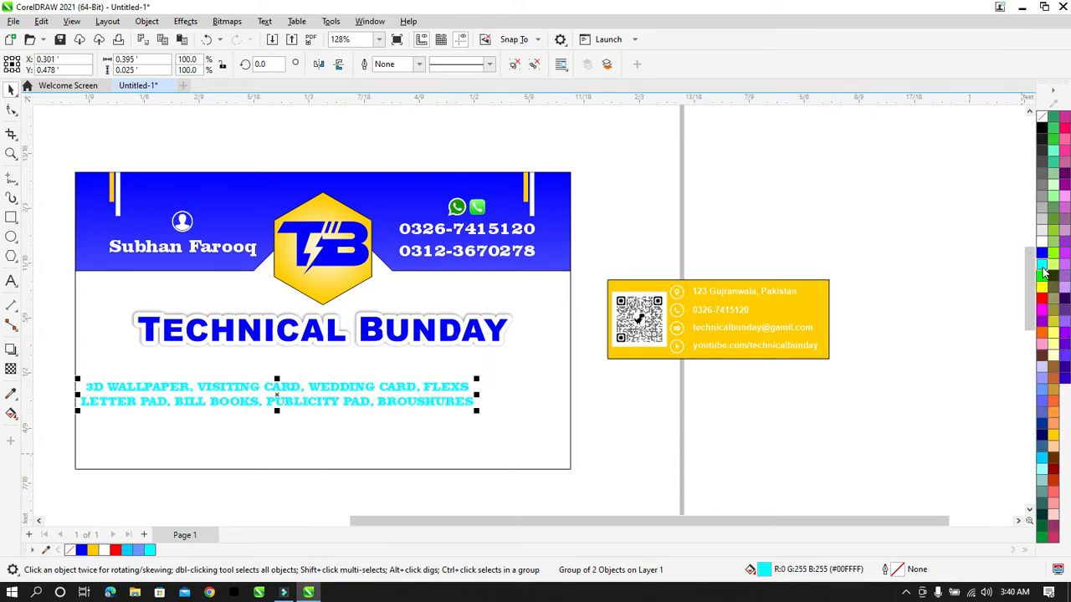
# Step: Set the services text fill to medium blue #087CC4 in the HSB colour viewer
pyautogui.doubleClick(764, 572)
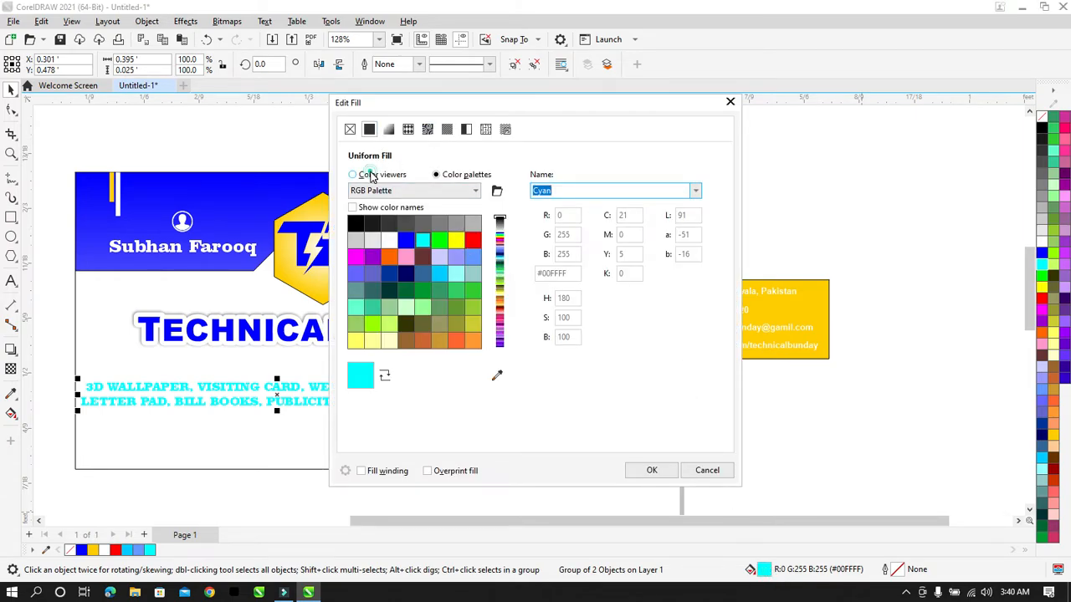
pyautogui.click(353, 175)
pyautogui.click(481, 250)
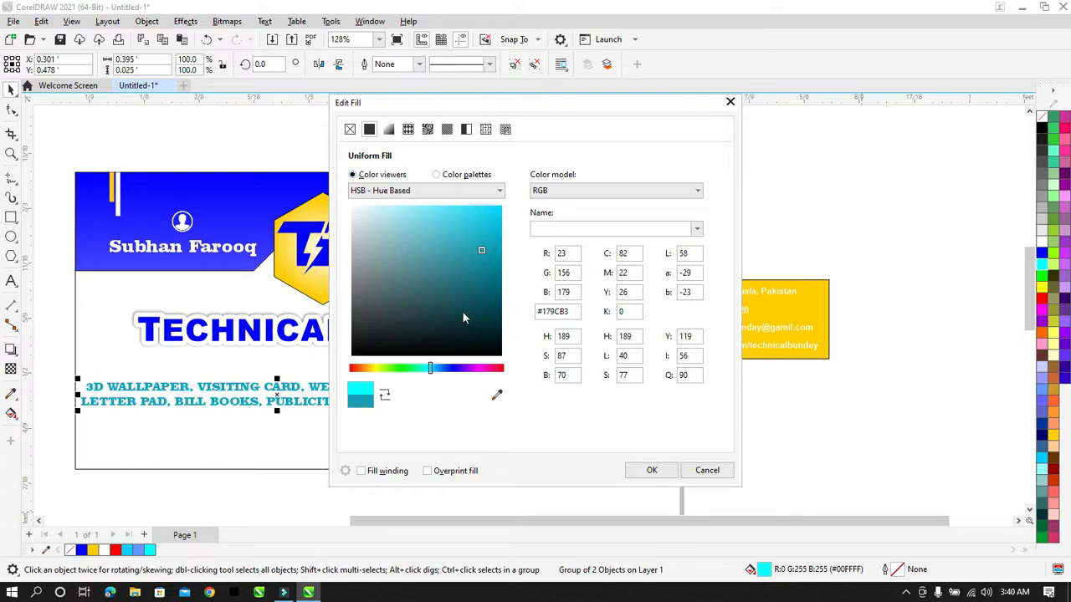
pyautogui.moveTo(431, 371); pyautogui.dragTo(435, 369)
pyautogui.moveTo(500, 206); pyautogui.dragTo(544, 173)
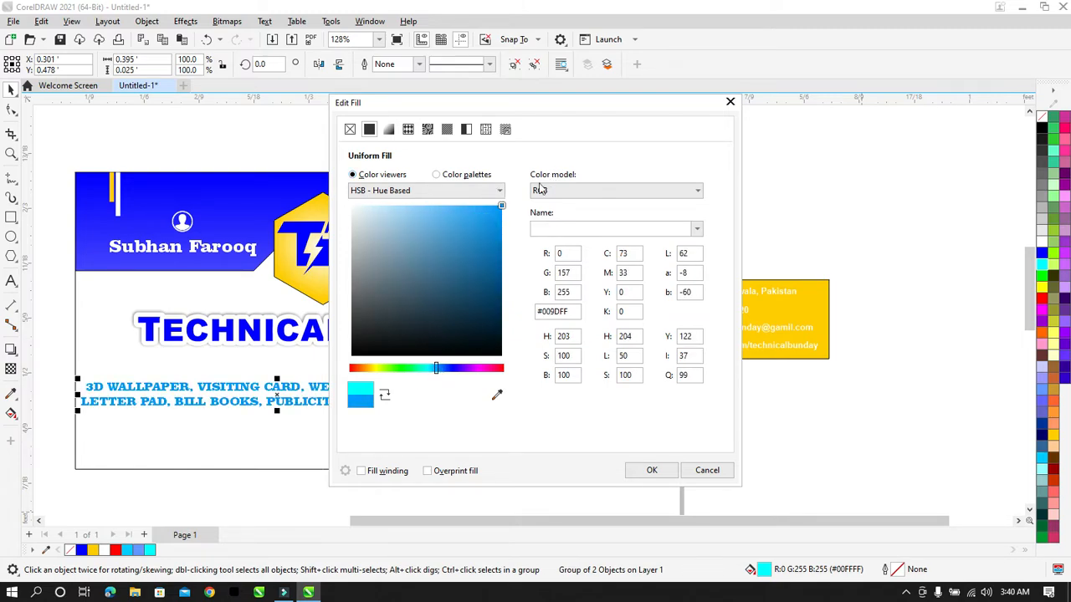
pyautogui.click(494, 229)
pyautogui.click(496, 239)
pyautogui.click(639, 470)
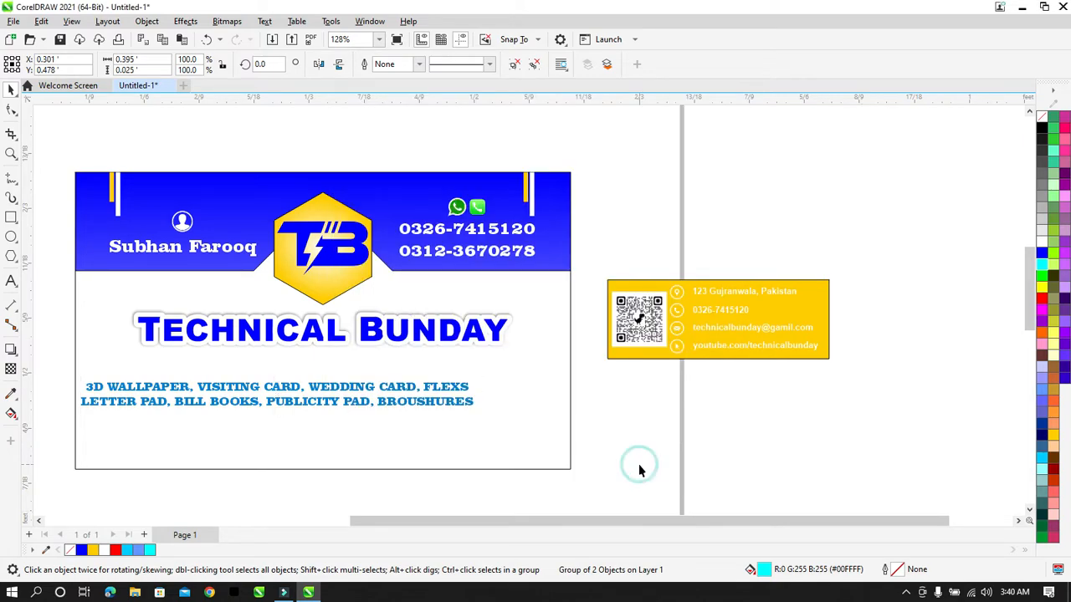
# Step: Give the services text a 4.0 pt outline behind the fill that scales with the text
pyautogui.moveTo(55, 370); pyautogui.dragTo(485, 426)
pyautogui.press('F12')
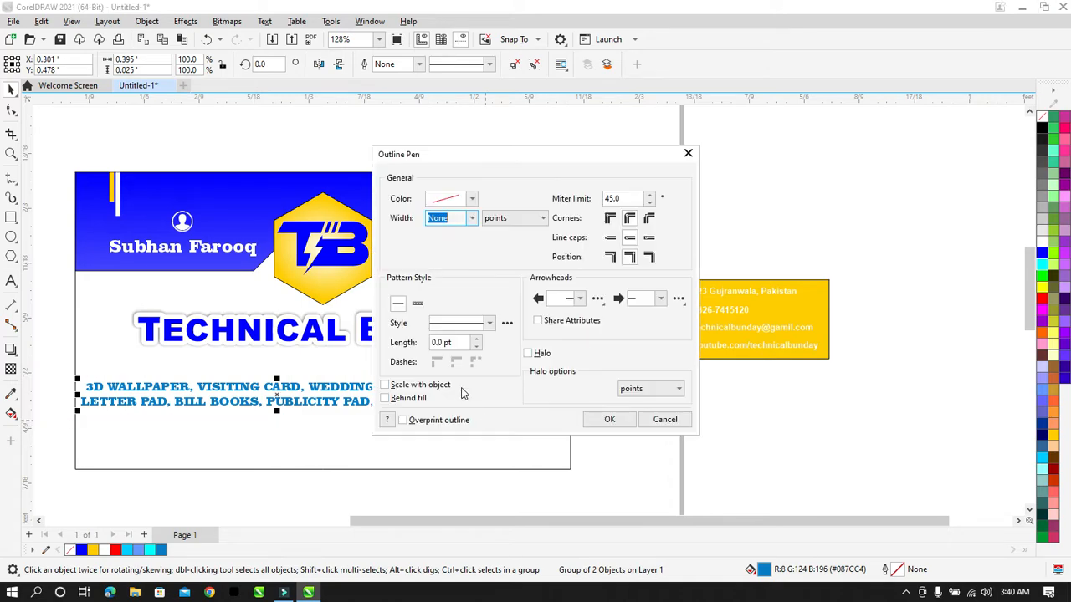
pyautogui.click(472, 218)
pyautogui.click(462, 287)
pyautogui.click(385, 398)
pyautogui.click(384, 384)
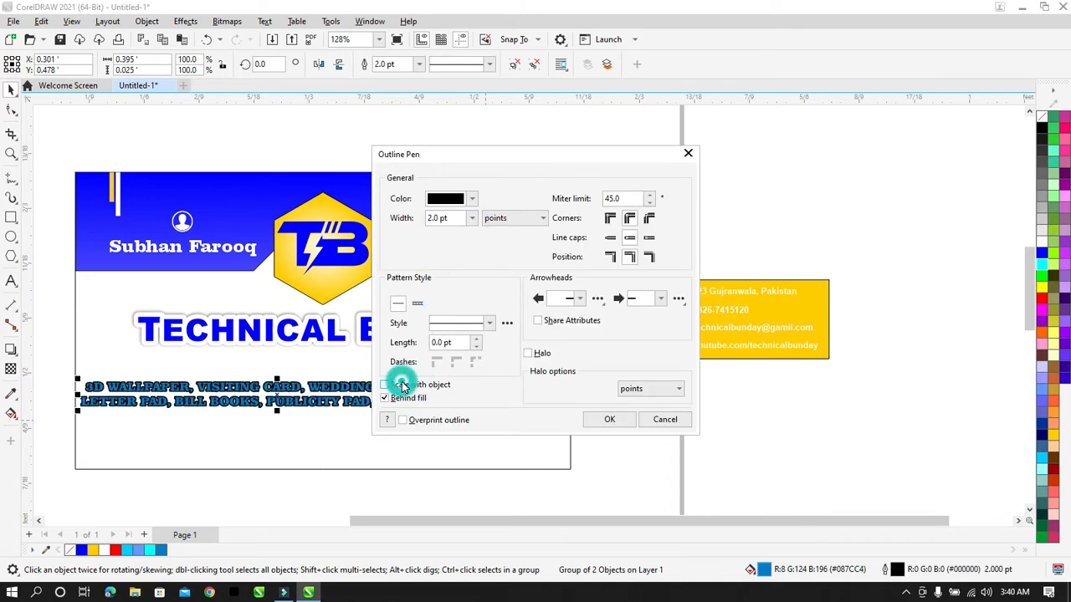
pyautogui.click(472, 219)
pyautogui.click(461, 312)
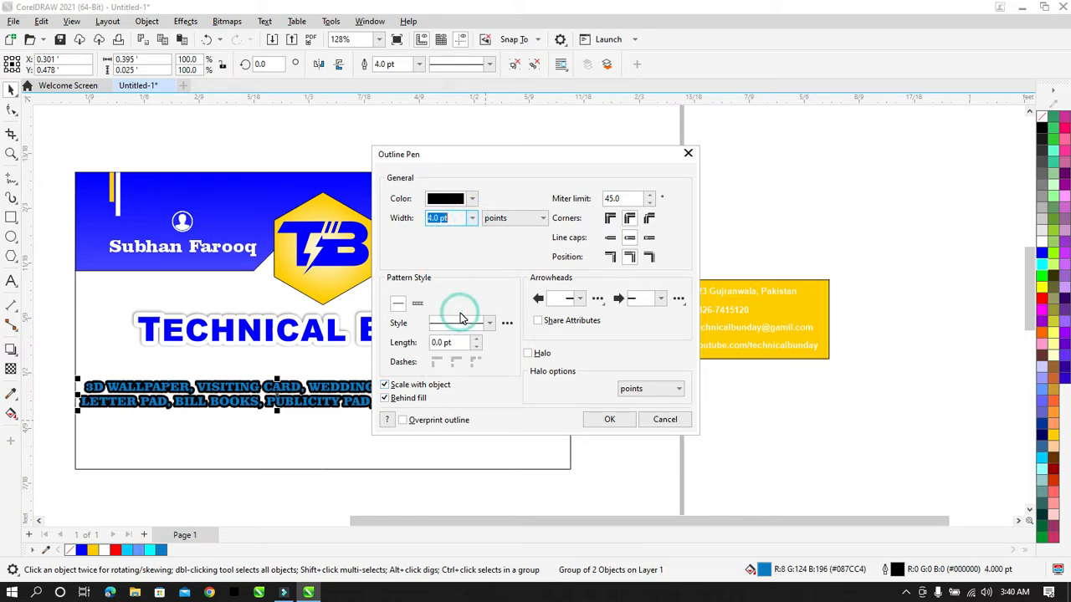
pyautogui.click(609, 419)
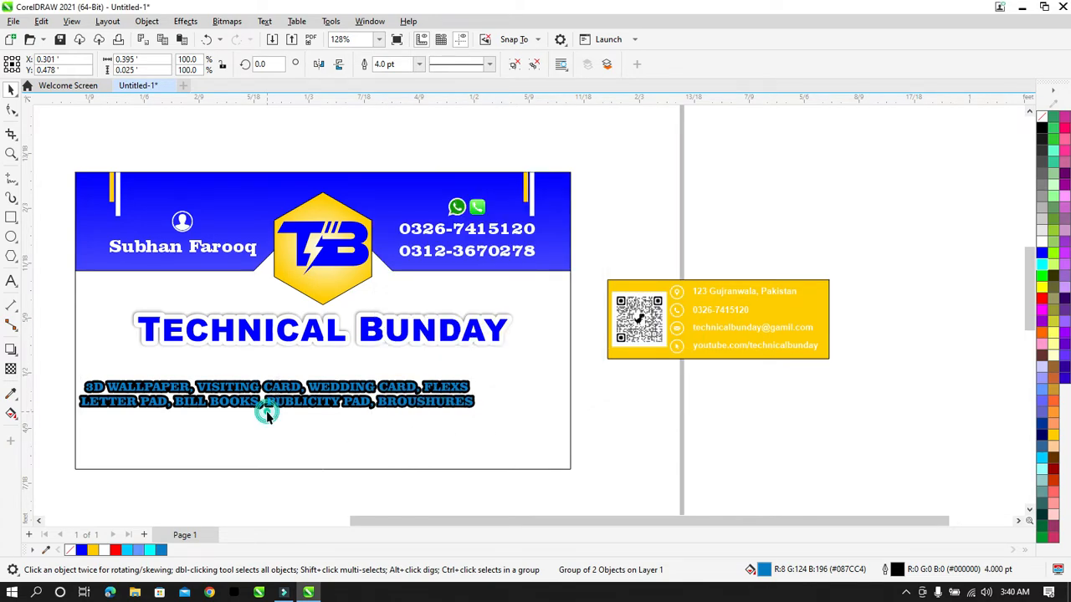
# Step: Centre the services text horizontally on the card and make its outline white
pyautogui.click(268, 412)
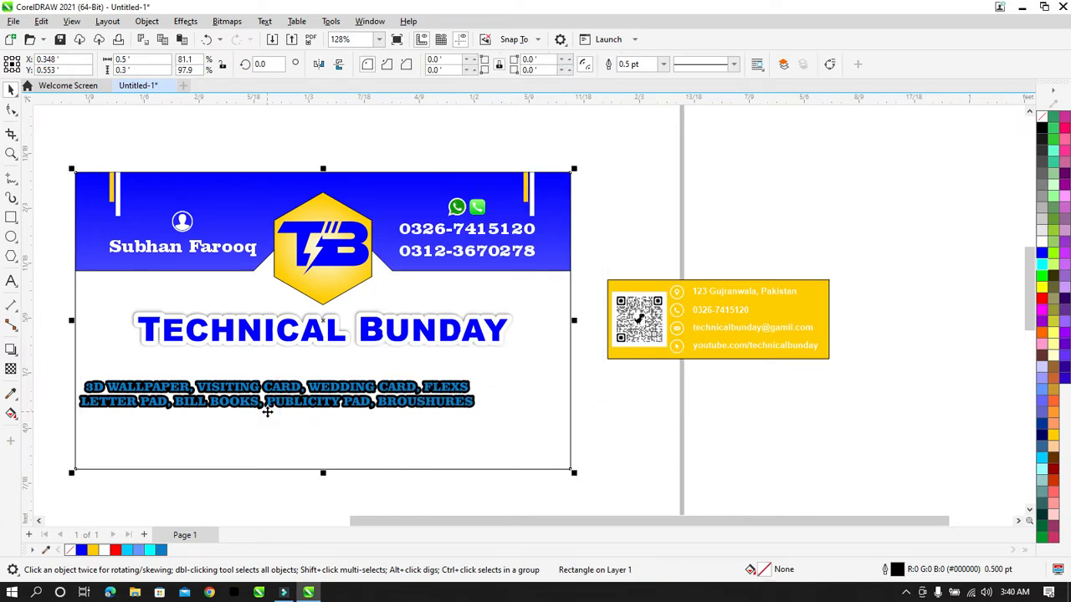
pyautogui.keyDown('shift'); pyautogui.click(369, 431); pyautogui.keyUp('shift')
pyautogui.press('c')
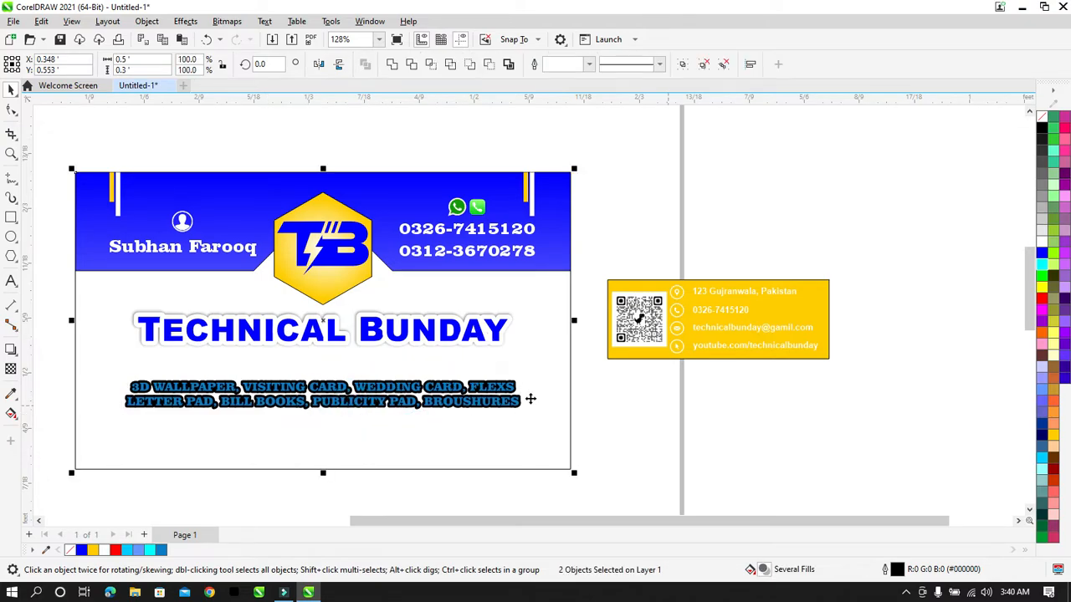
pyautogui.click(657, 390)
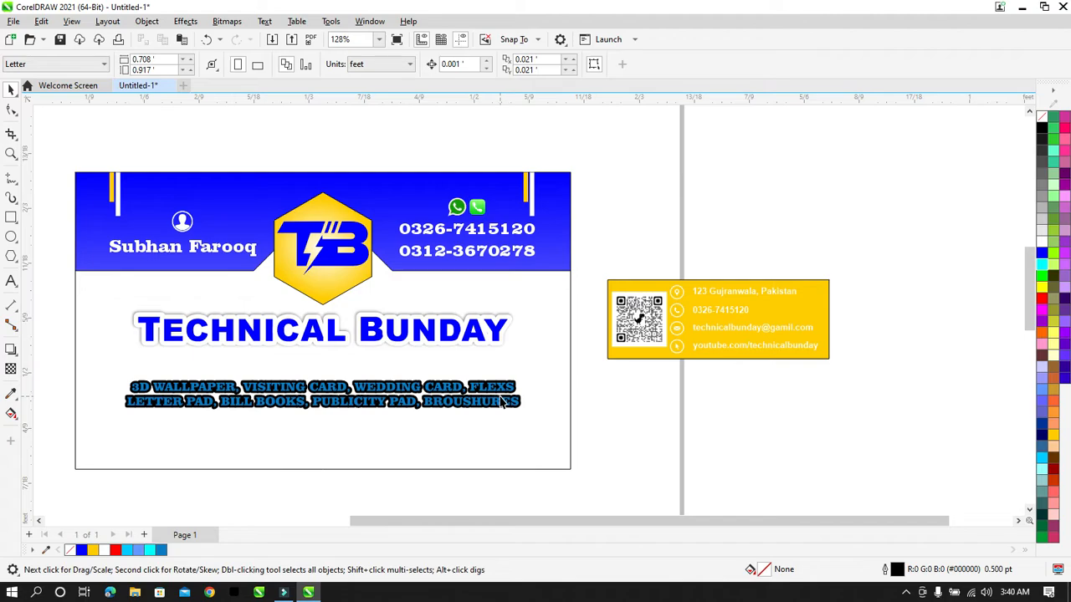
pyautogui.click(502, 402)
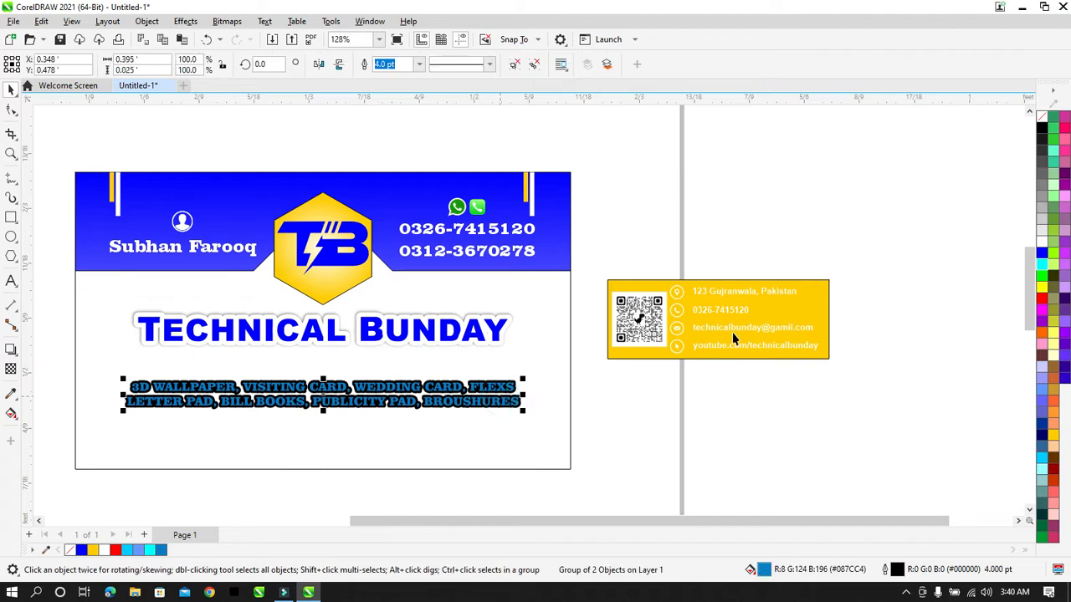
pyautogui.rightClick(1043, 245)
pyautogui.click(1039, 254)
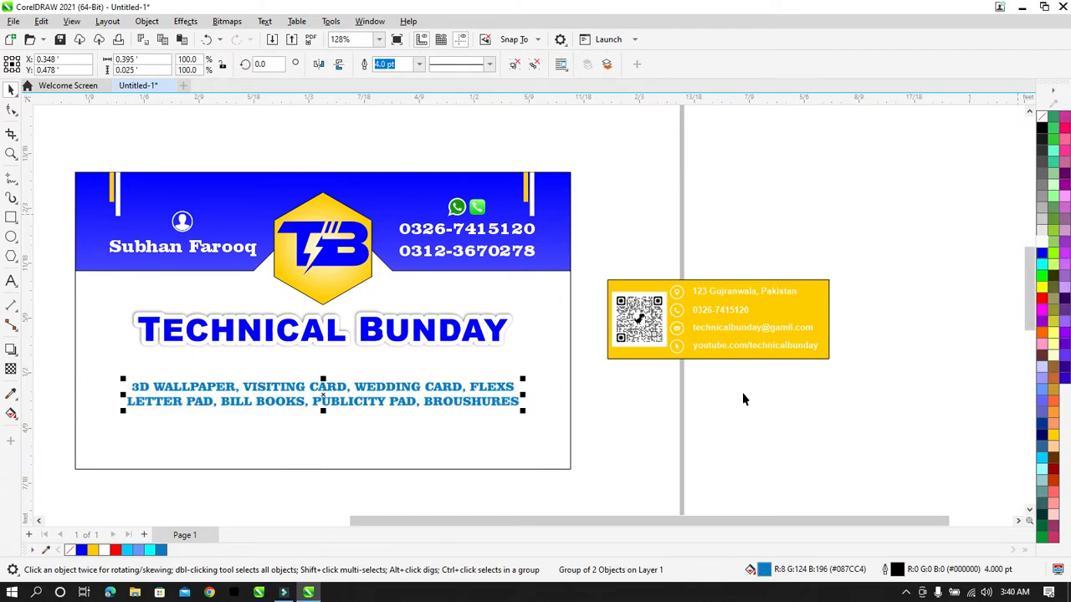
# Step: Cast a drop shadow from the two-line services text
pyautogui.click(11, 349)
pyautogui.moveTo(134, 390); pyautogui.dragTo(467, 402)
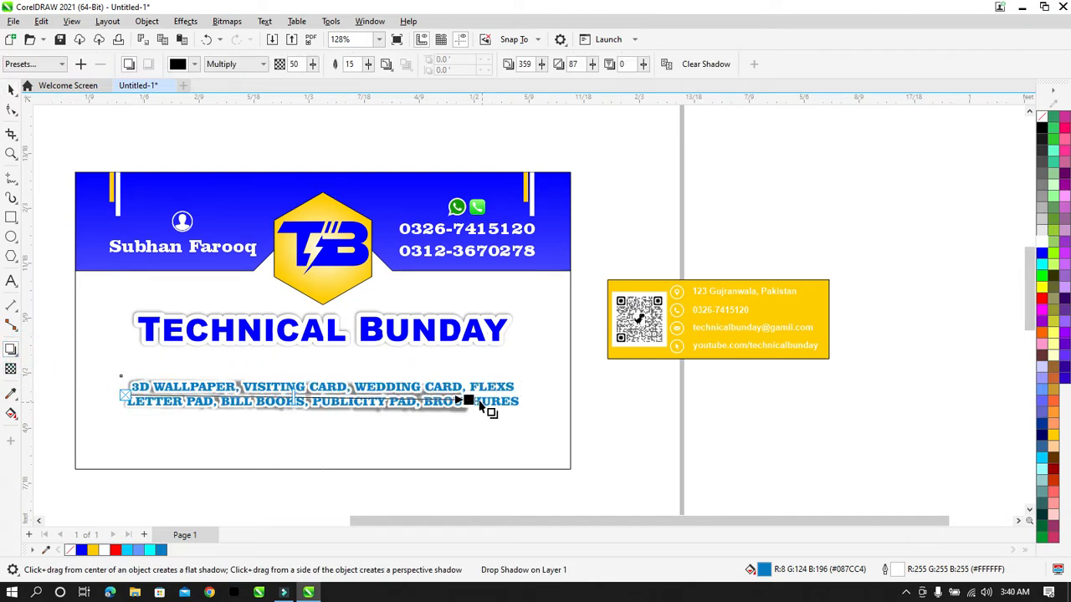
pyautogui.moveTo(468, 401); pyautogui.dragTo(514, 391)
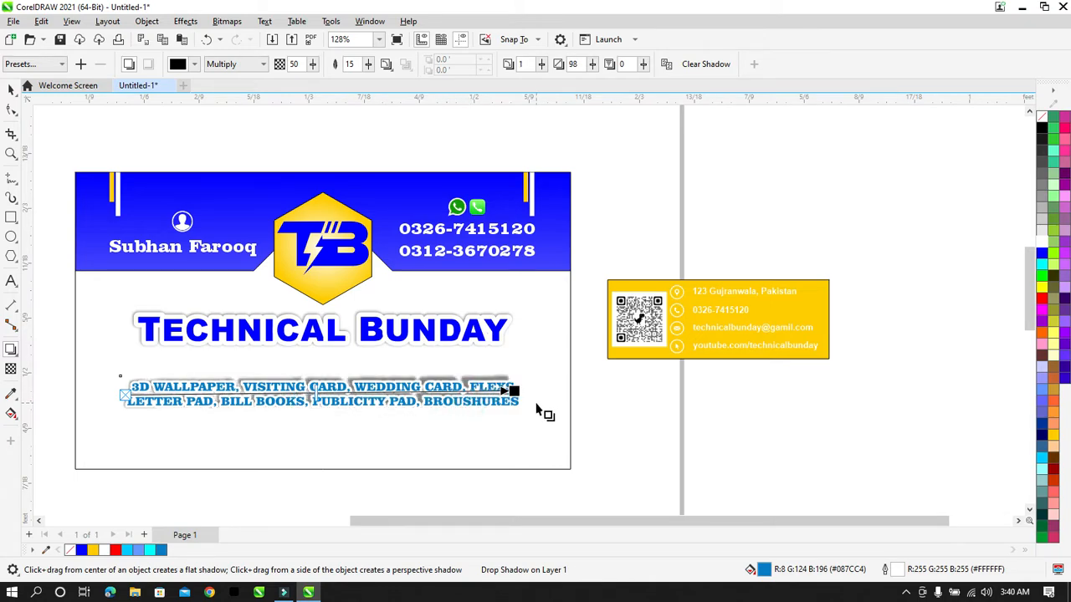
# Step: Drag the shadow handle in closer so the shadow hugs the lettering, then reselect the text
pyautogui.press('z')
pyautogui.moveTo(116, 376); pyautogui.dragTo(522, 418)
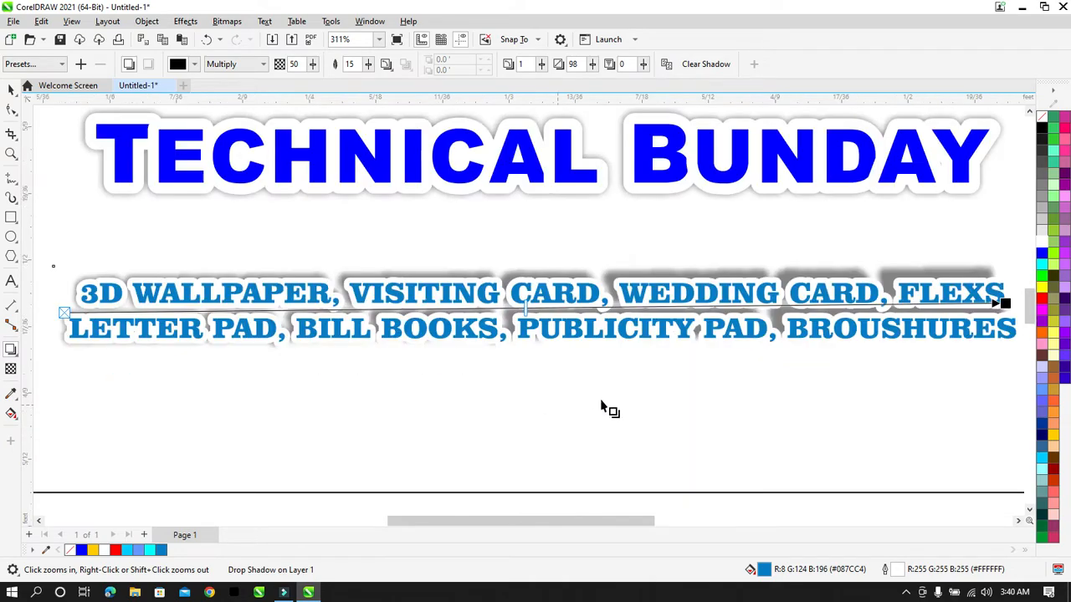
pyautogui.moveTo(1003, 303); pyautogui.dragTo(1015, 313)
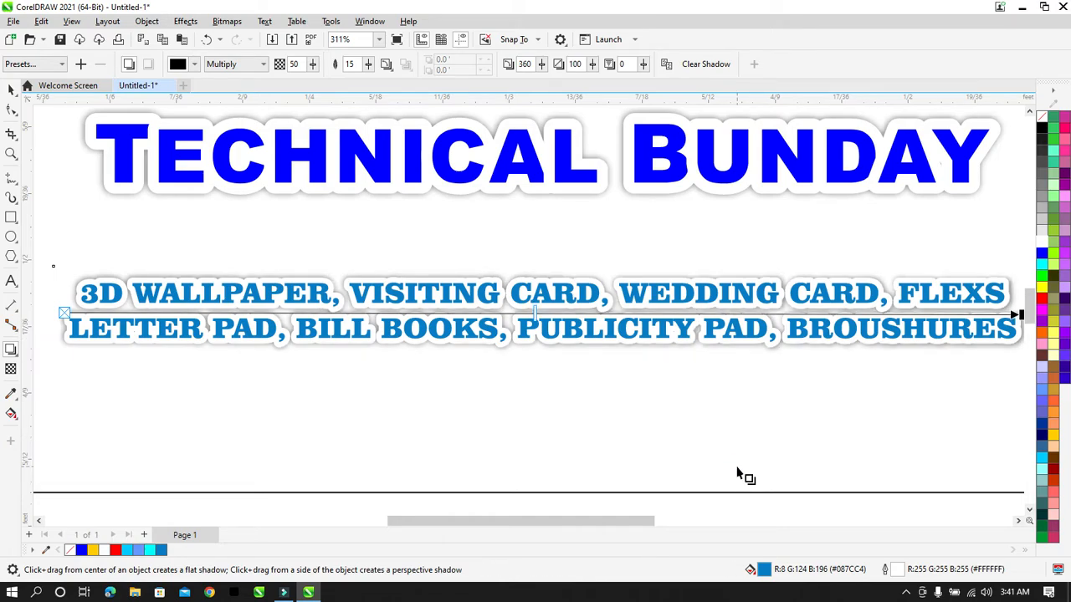
pyautogui.moveTo(627, 520); pyautogui.dragTo(642, 521)
pyautogui.moveTo(964, 315); pyautogui.dragTo(963, 315)
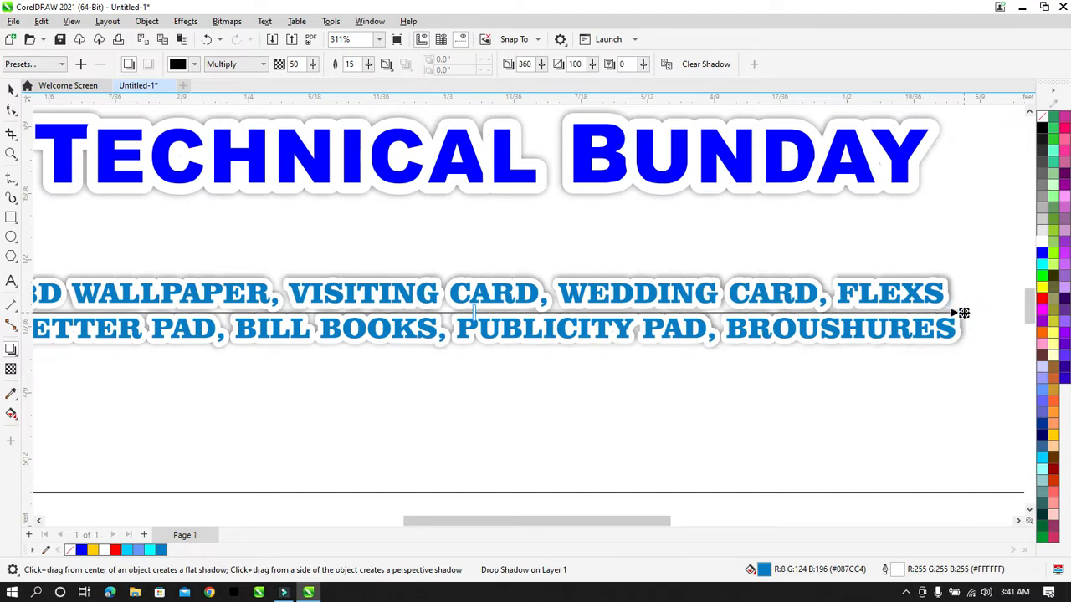
pyautogui.scroll(-1, 963, 313)
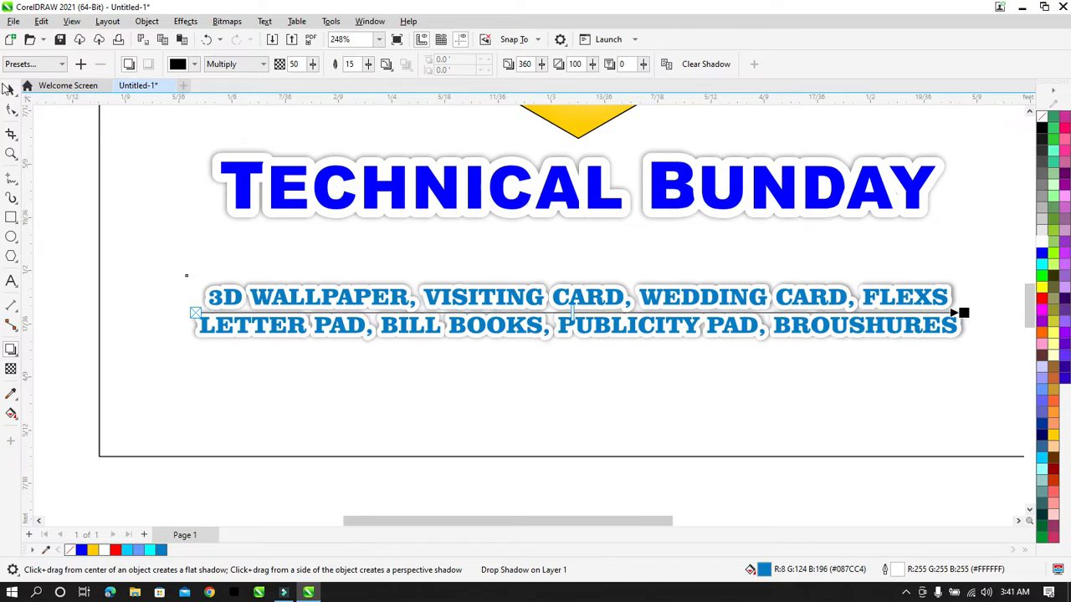
pyautogui.click(12, 90)
pyautogui.click(418, 397)
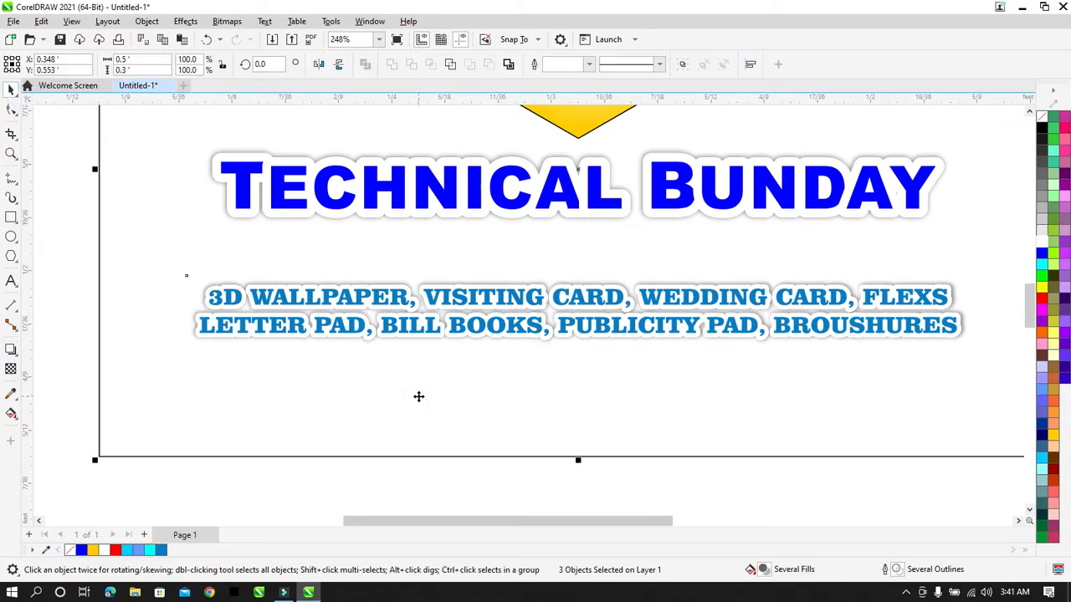
pyautogui.scroll(-2, 418, 396)
pyautogui.click(712, 406)
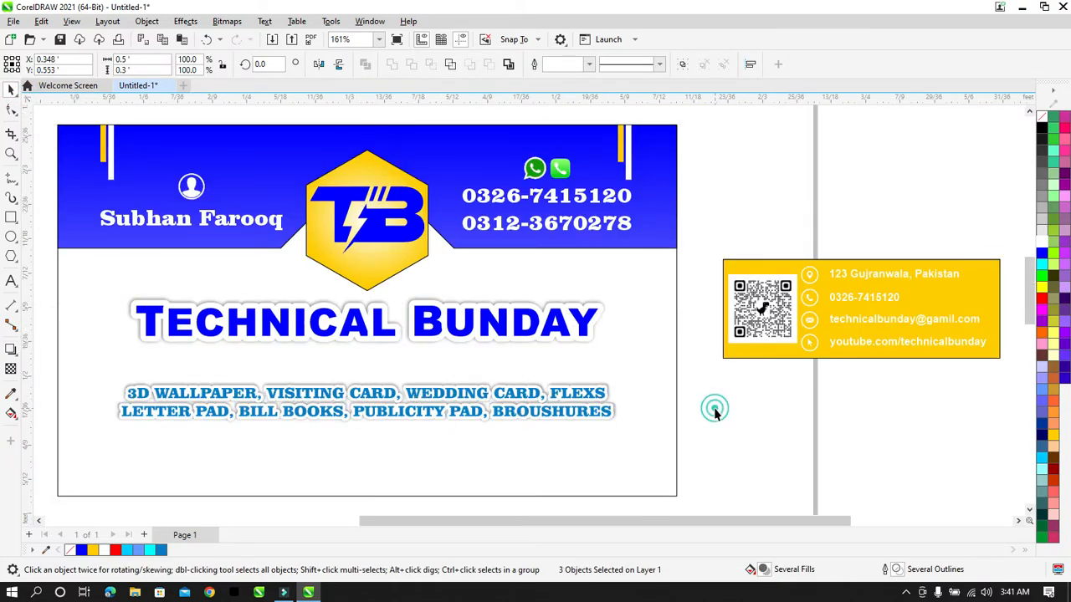
# Step: Enlarge the two-line services text to about 114% and nudge it up two steps
pyautogui.click(577, 409)
pyautogui.moveTo(613, 418); pyautogui.dragTo(652, 429)
pyautogui.press('Up')
pyautogui.press('Up')
pyautogui.press('Up')
pyautogui.press('Up')
pyautogui.press('Up')
pyautogui.press('Up')
pyautogui.press('Up')
pyautogui.press('Up')
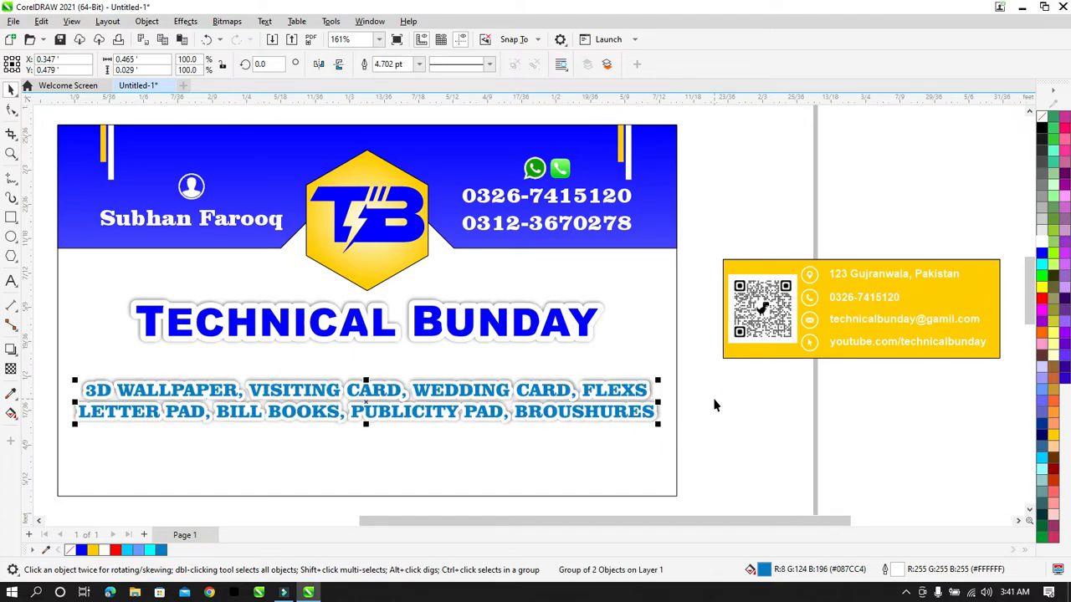
pyautogui.press('Up')
pyautogui.press('Up')
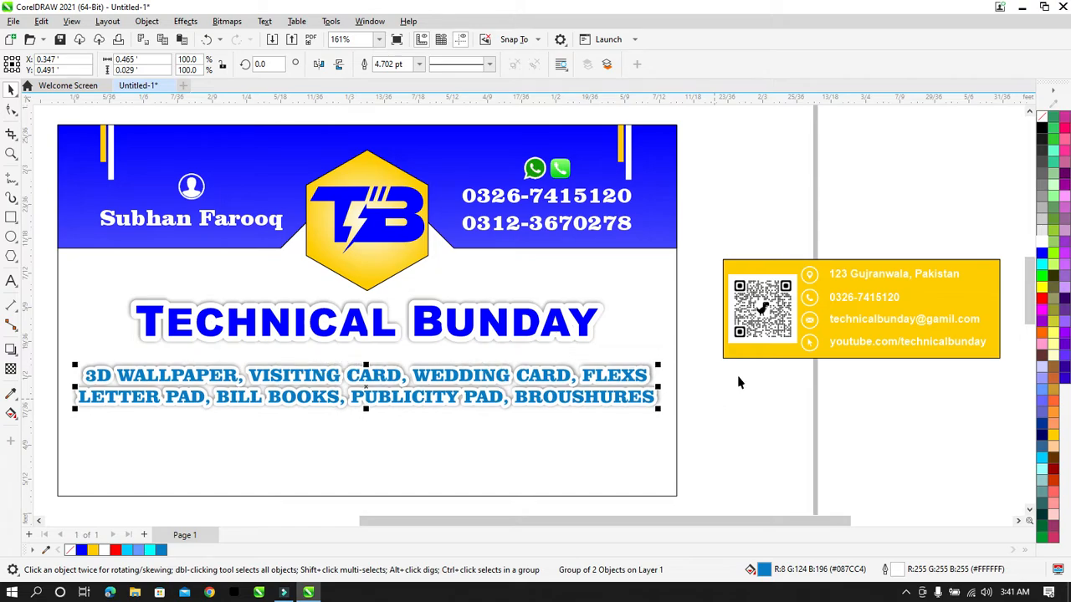
pyautogui.click(737, 383)
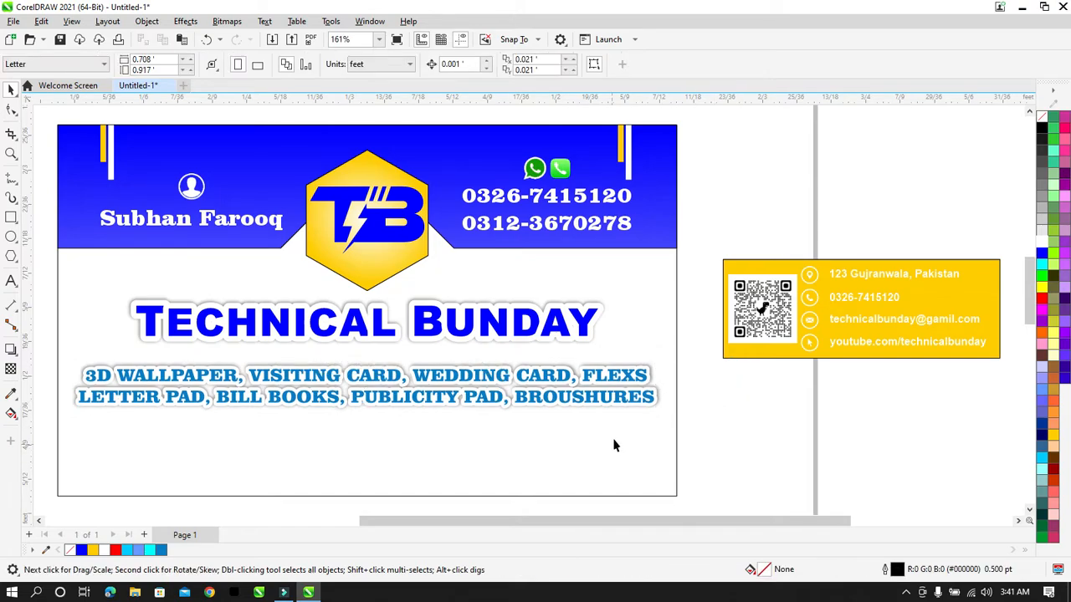
# Step: Stretch the white card background taller at its bottom edge
pyautogui.click(633, 444)
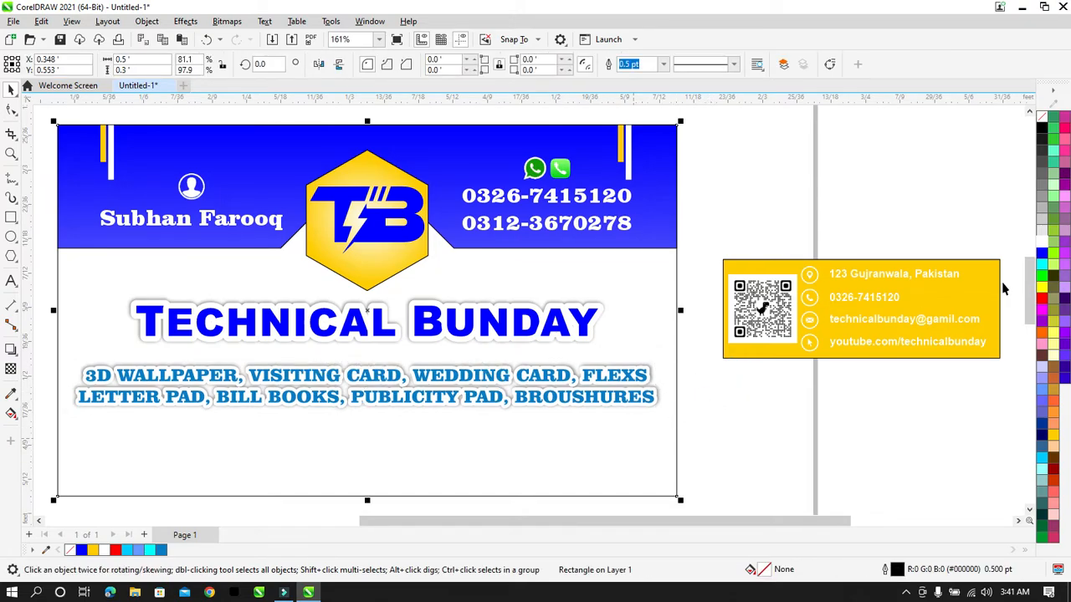
pyautogui.click(915, 423)
pyautogui.click(648, 489)
pyautogui.moveTo(368, 502); pyautogui.dragTo(371, 473)
pyautogui.click(760, 335)
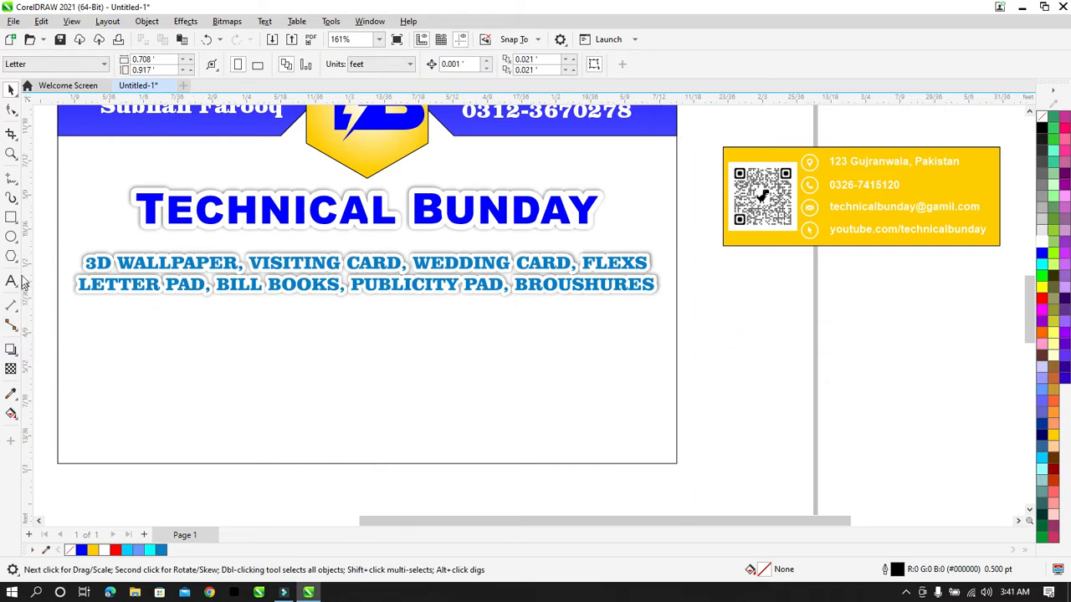
# Step: Draw a thin, wide rectangle bar below the services text
pyautogui.click(11, 218)
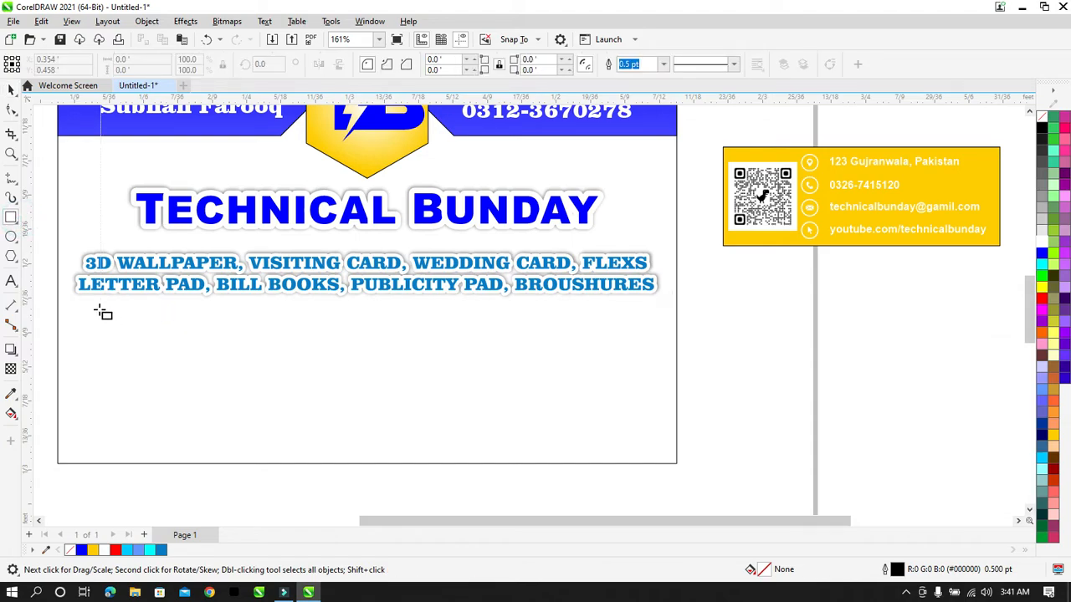
pyautogui.moveTo(97, 309); pyautogui.dragTo(633, 345)
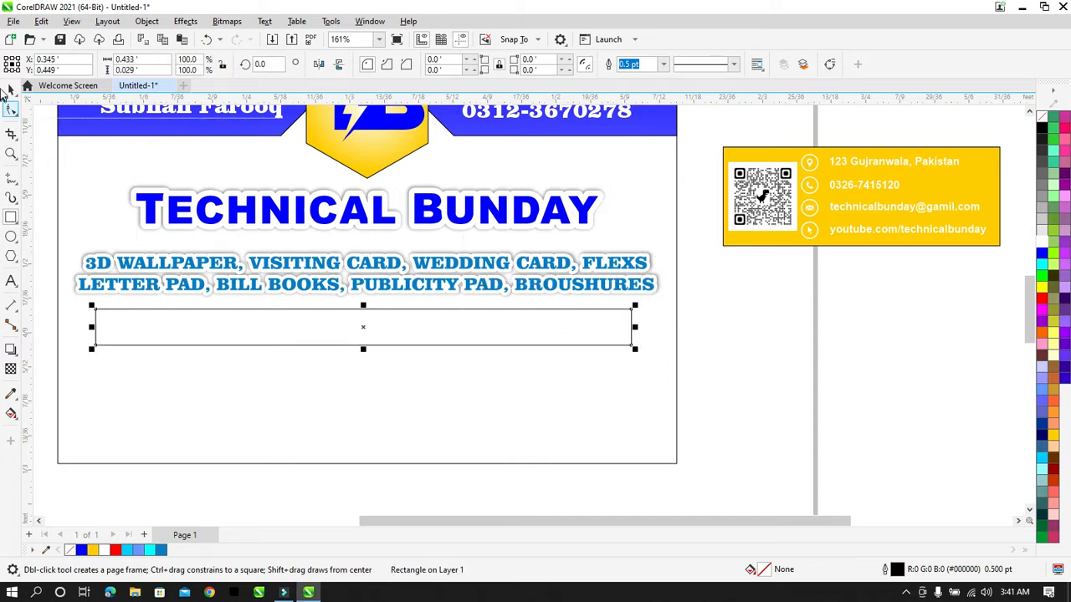
pyautogui.click(10, 89)
pyautogui.click(12, 109)
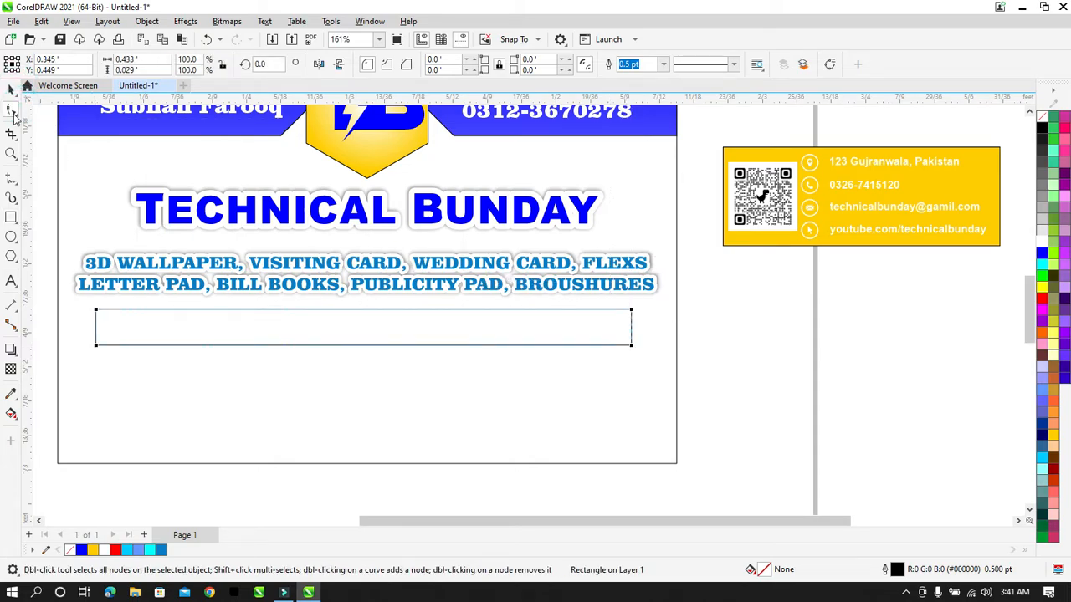
pyautogui.click(10, 89)
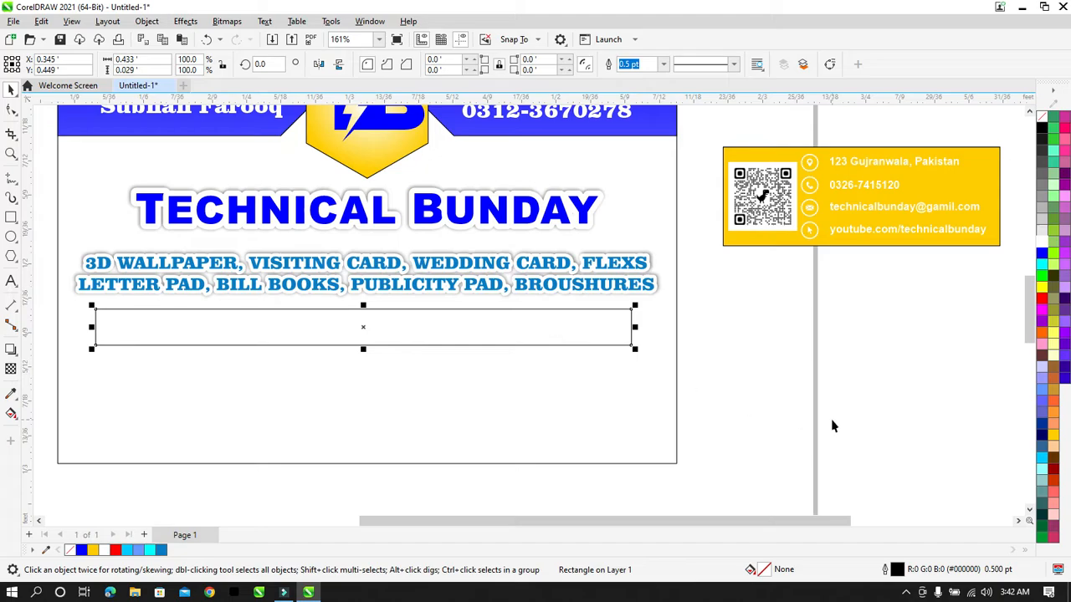
# Step: Fill the bar yellow (#FFCC00) and remove its outline
pyautogui.click(1053, 441)
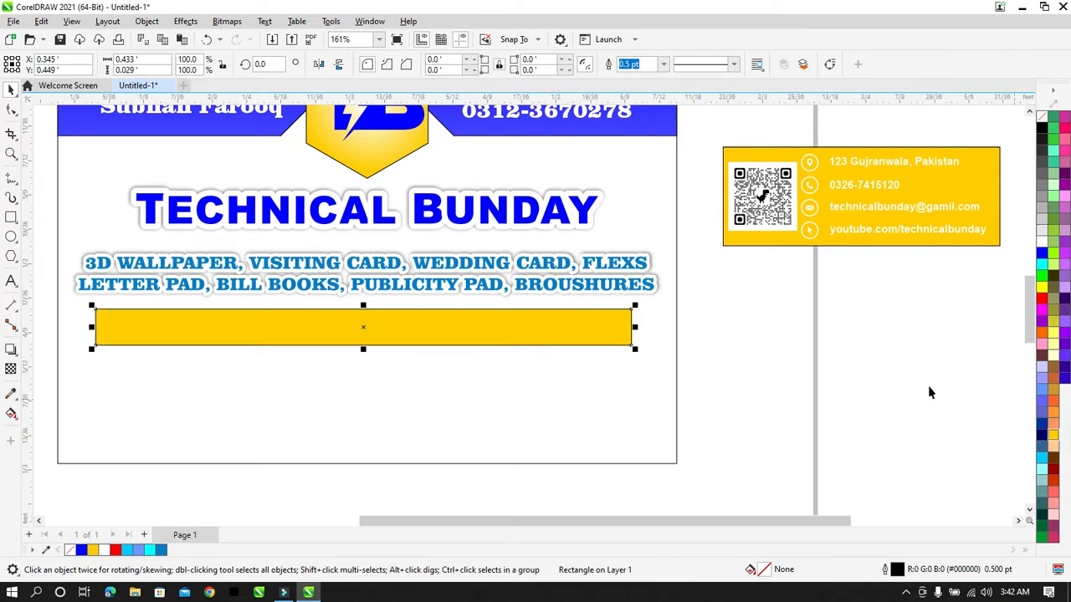
pyautogui.click(803, 325)
pyautogui.click(616, 330)
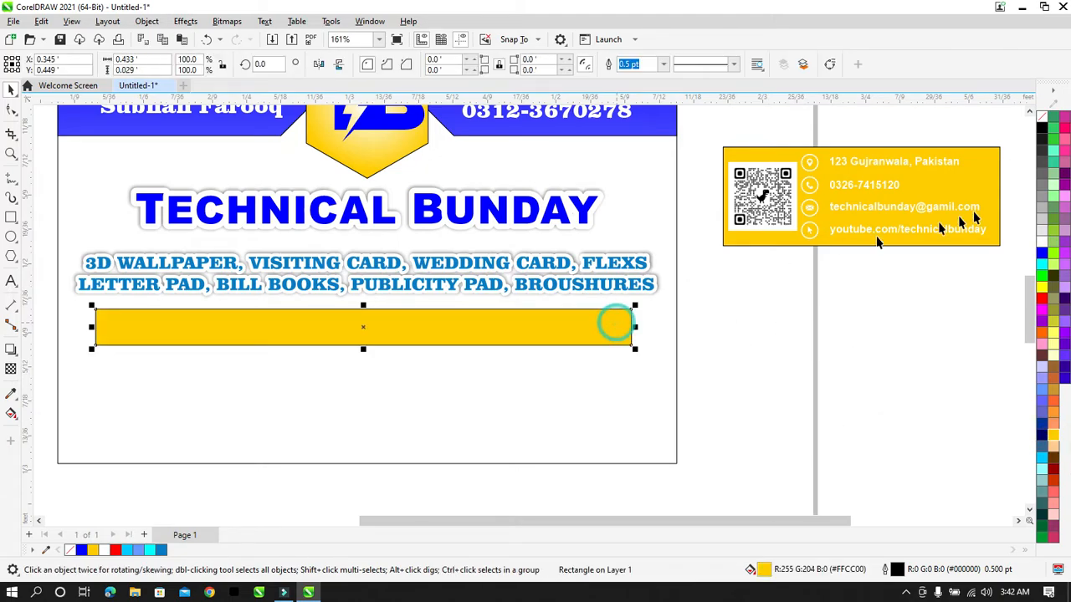
pyautogui.rightClick(1043, 124)
pyautogui.click(1040, 127)
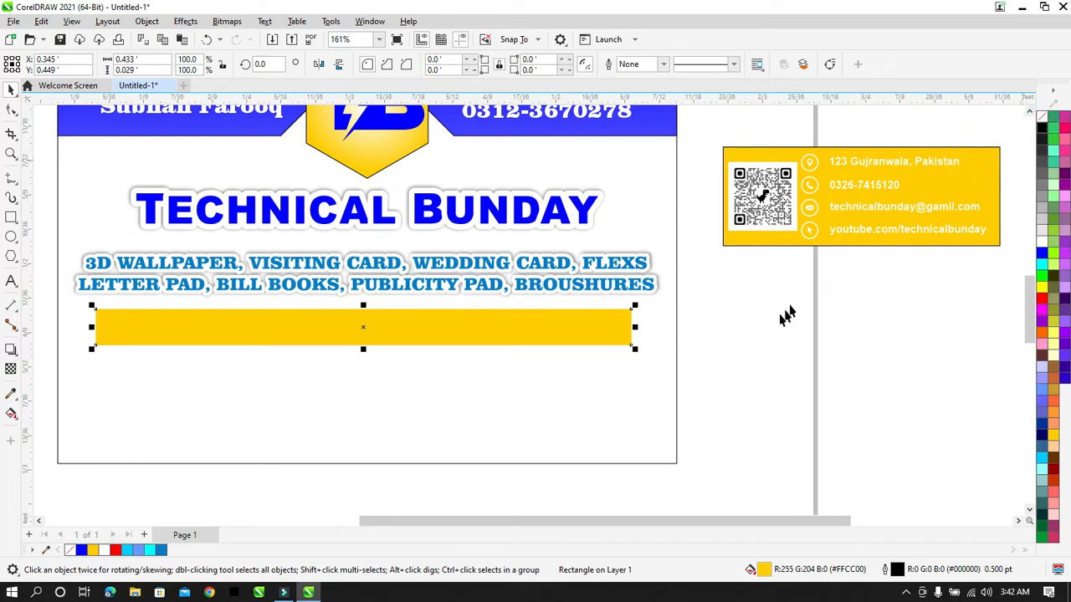
pyautogui.click(774, 325)
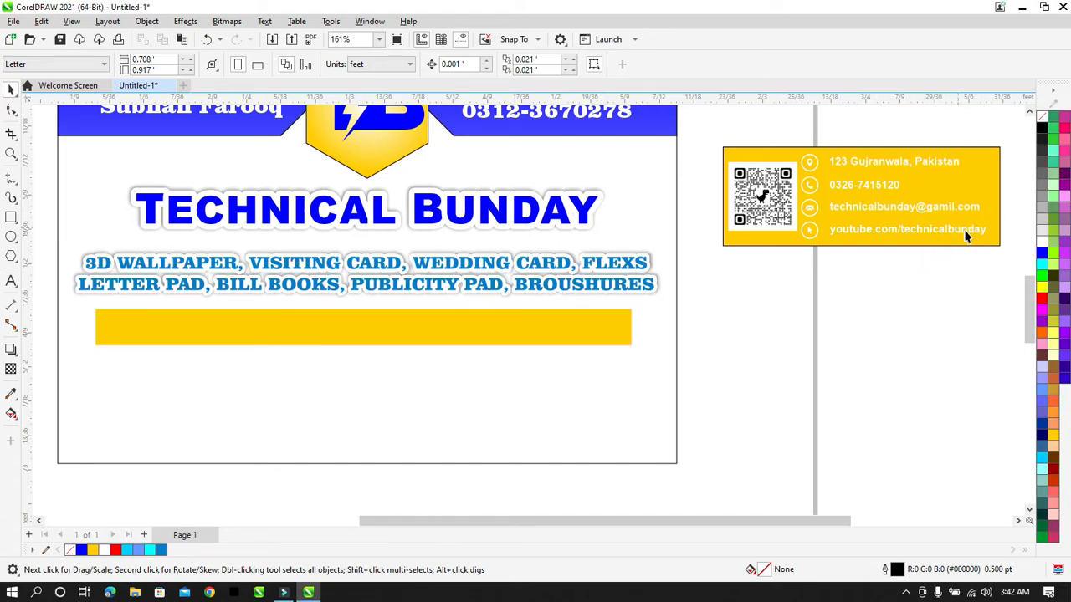
# Step: Ungroup the yellow contact panel into separate objects
pyautogui.click(878, 183)
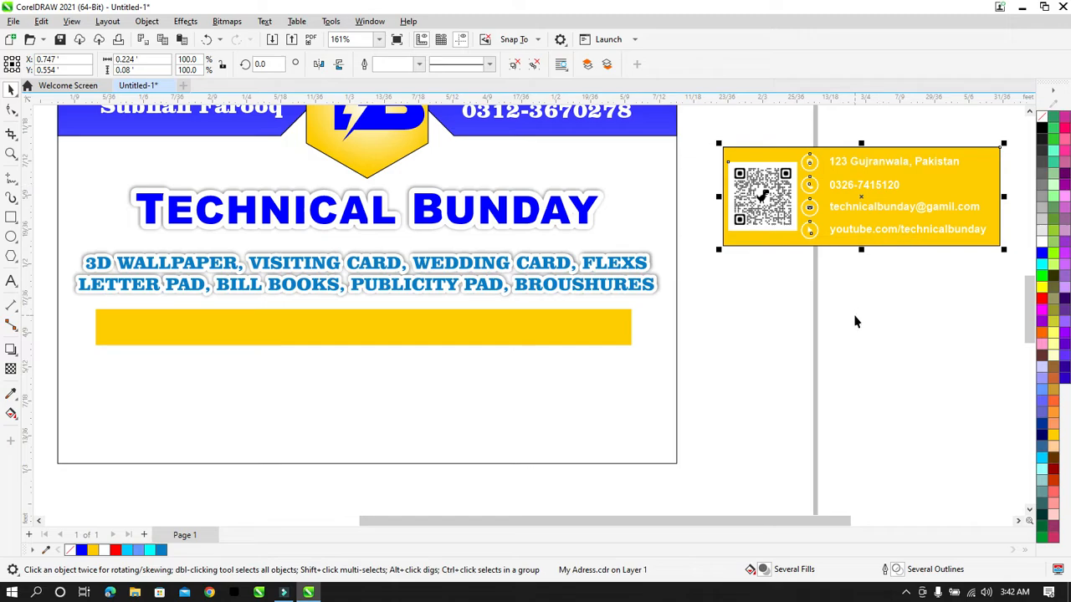
pyautogui.click(874, 305)
pyautogui.click(809, 207)
pyautogui.click(867, 366)
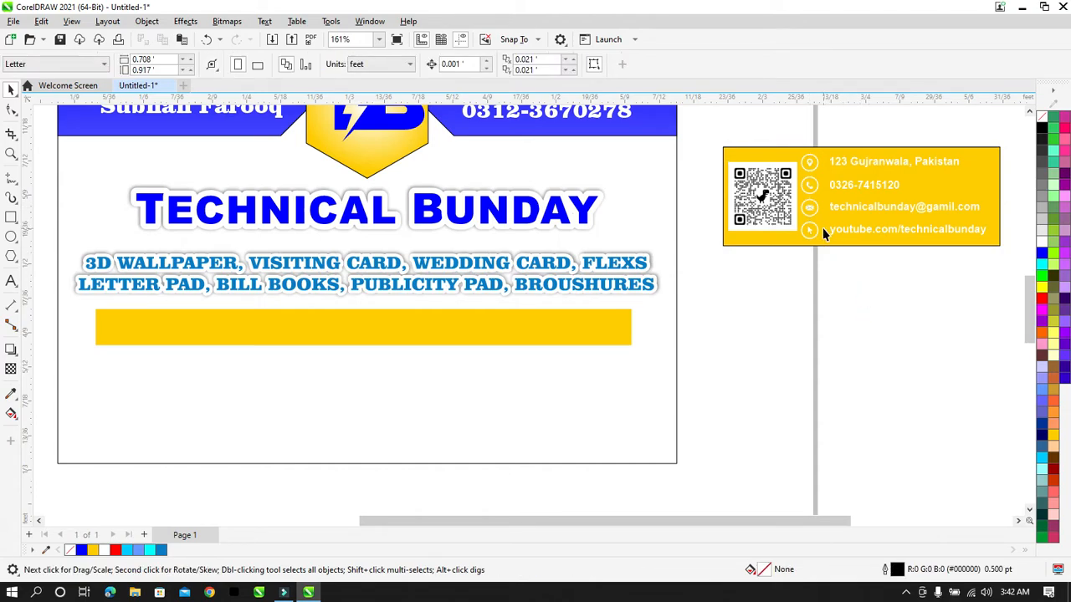
pyautogui.click(792, 207)
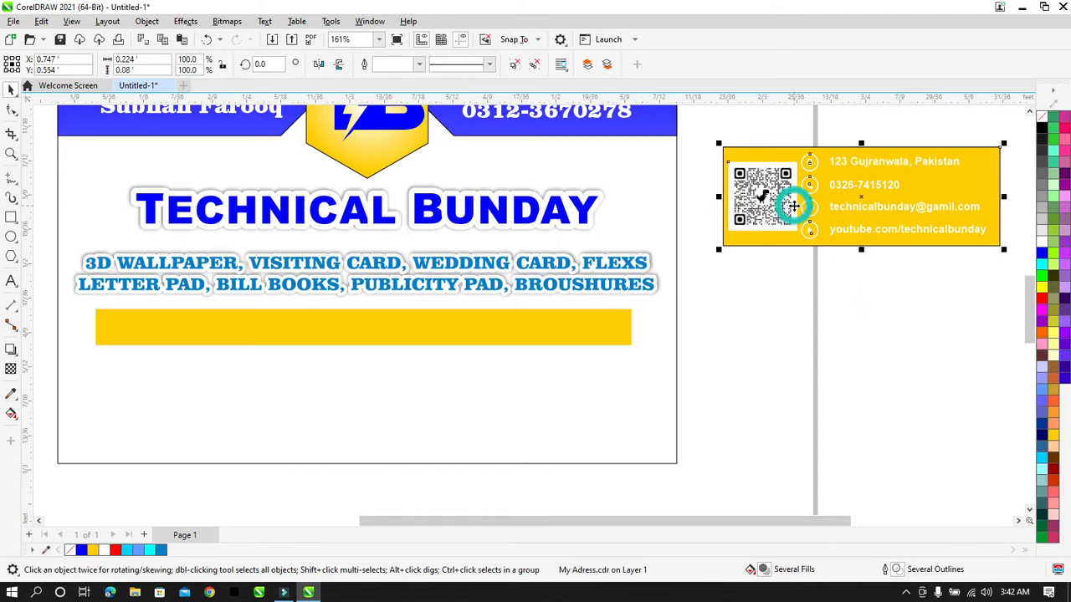
pyautogui.click(535, 65)
pyautogui.click(767, 280)
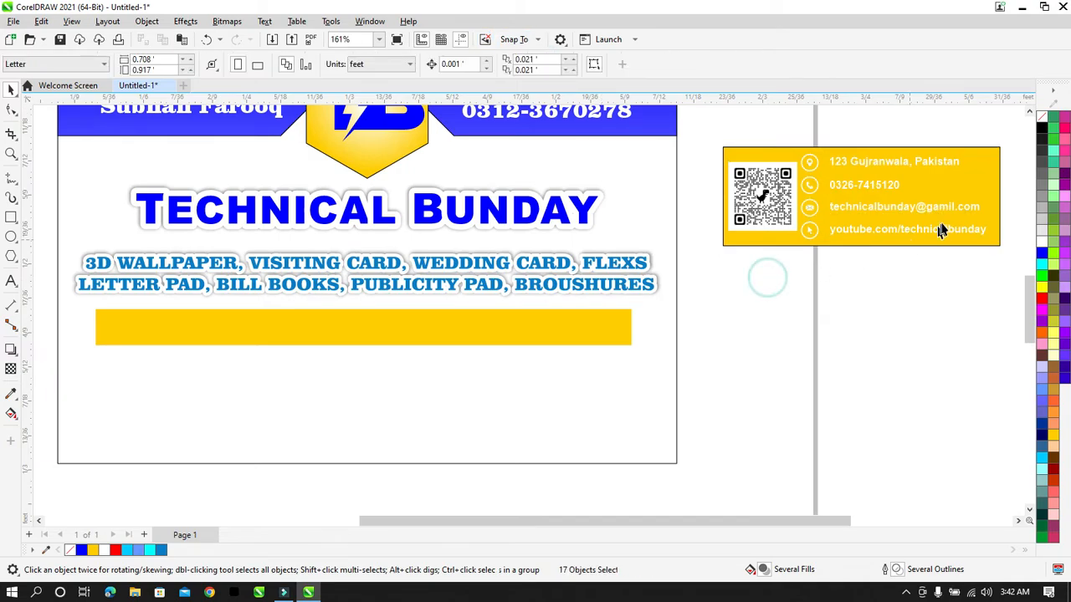
# Step: Recolor the email and YouTube lines black
pyautogui.moveTo(572, 521); pyautogui.dragTo(691, 508)
pyautogui.moveTo(785, 211); pyautogui.dragTo(571, 261)
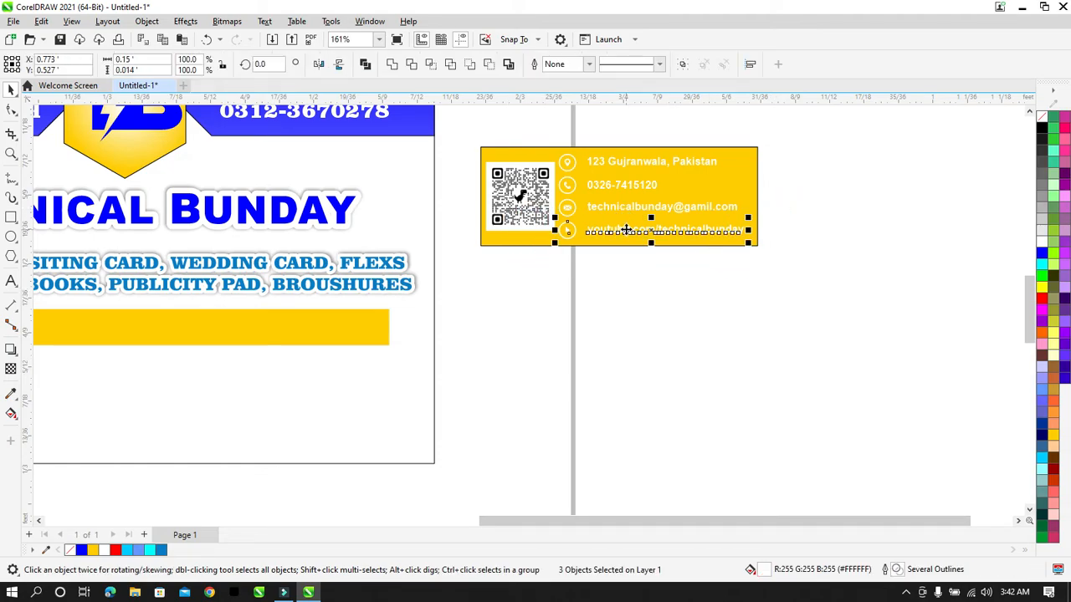
pyautogui.moveTo(793, 189); pyautogui.dragTo(530, 308)
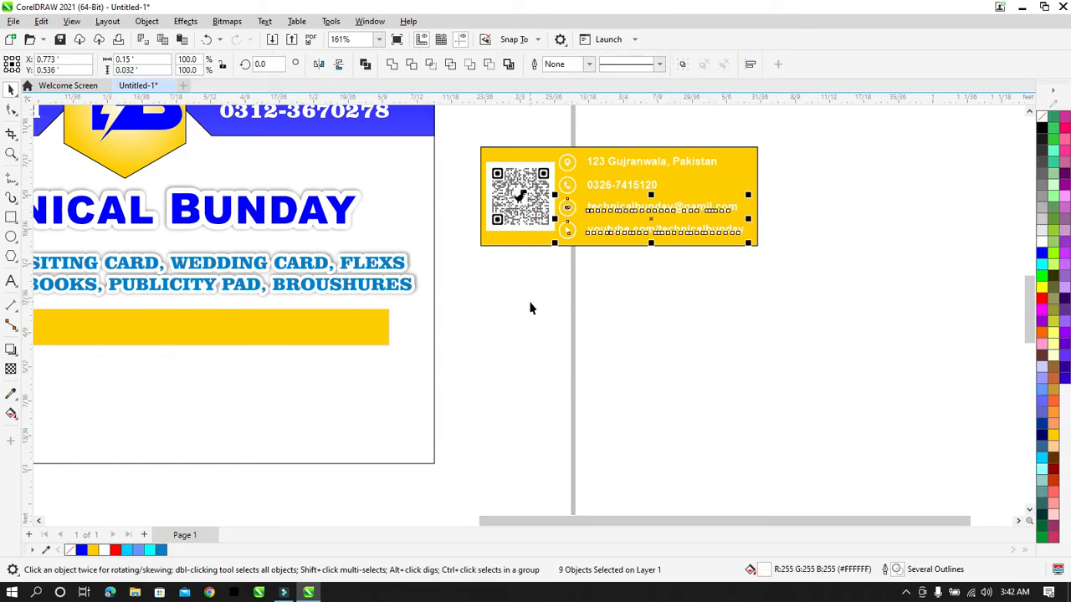
pyautogui.click(1041, 127)
# Step: Move the YouTube line and its icon to the right, outside the panel
pyautogui.moveTo(782, 222); pyautogui.dragTo(572, 277)
pyautogui.moveTo(625, 232); pyautogui.dragTo(825, 216)
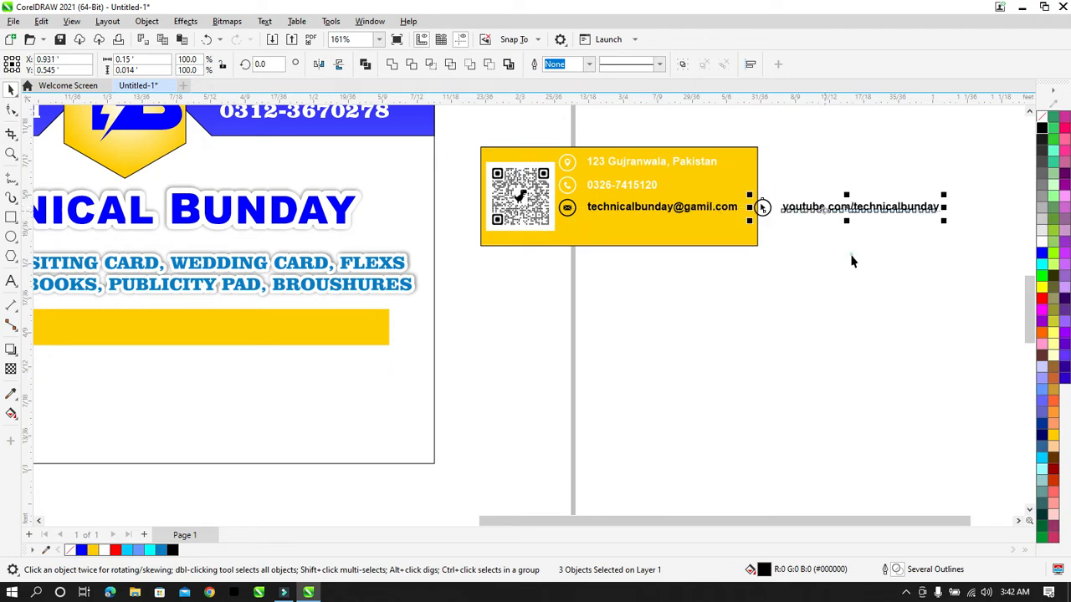
pyautogui.click(852, 262)
pyautogui.scroll(-1, 914, 211)
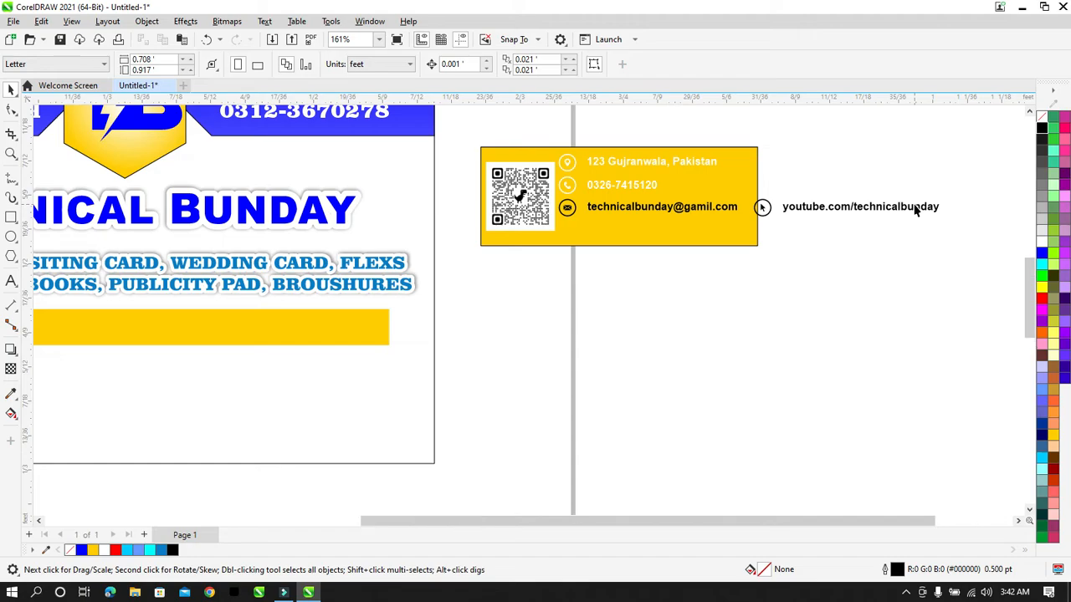
# Step: Group the YouTube icon with its text and the email icon with its line
pyautogui.moveTo(1009, 268); pyautogui.dragTo(835, 321)
pyautogui.press('Left')
pyautogui.press('Left')
pyautogui.press('Left')
pyautogui.press('Left')
pyautogui.press('Up')
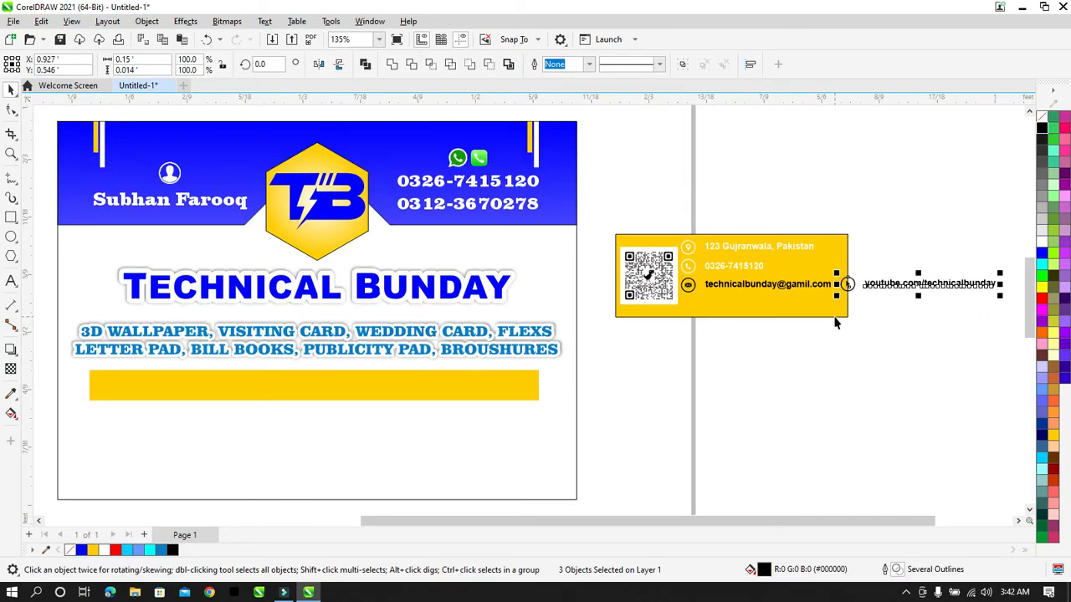
pyautogui.press('Down')
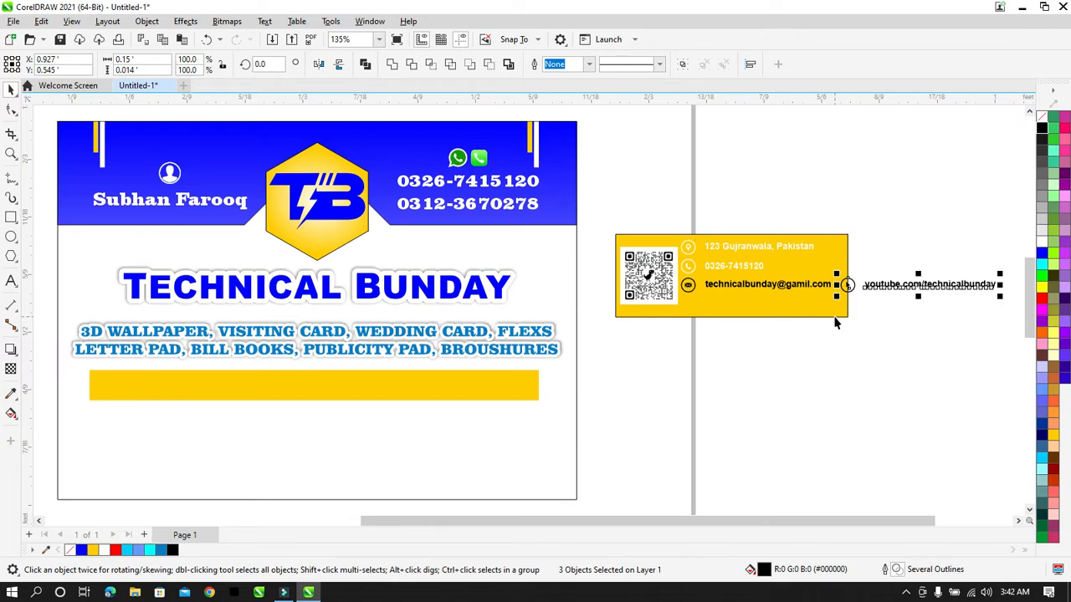
pyautogui.hotkey('ctrl', 'g')
pyautogui.moveTo(847, 338); pyautogui.dragTo(673, 276)
pyautogui.hotkey('ctrl', 'g')
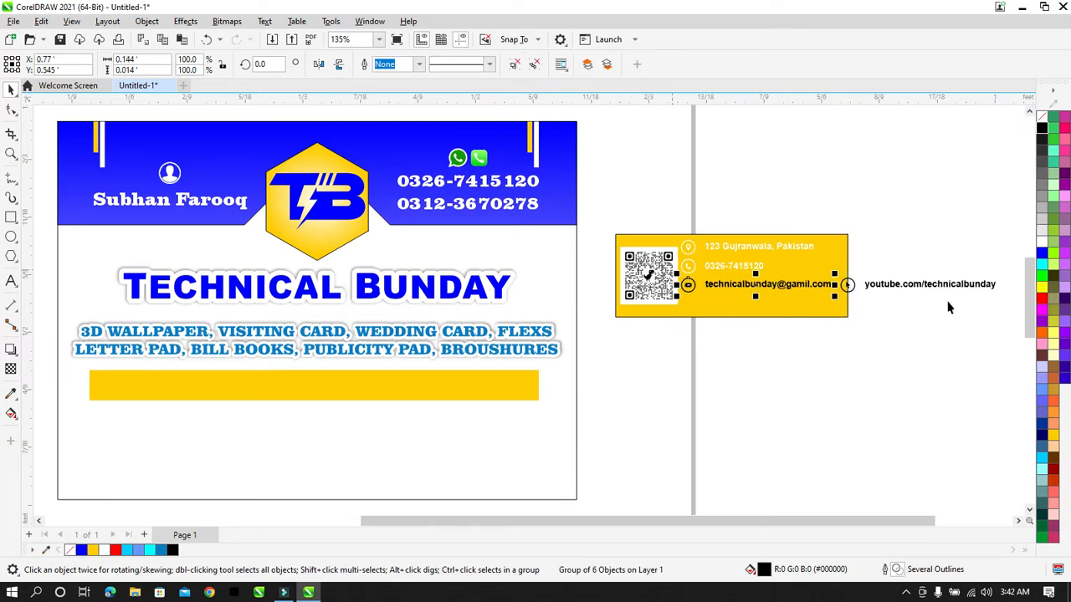
# Step: Move both contact items onto the yellow bar, bring them forward, and enlarge them
pyautogui.keyDown('shift'); pyautogui.click(950, 287); pyautogui.keyUp('shift')
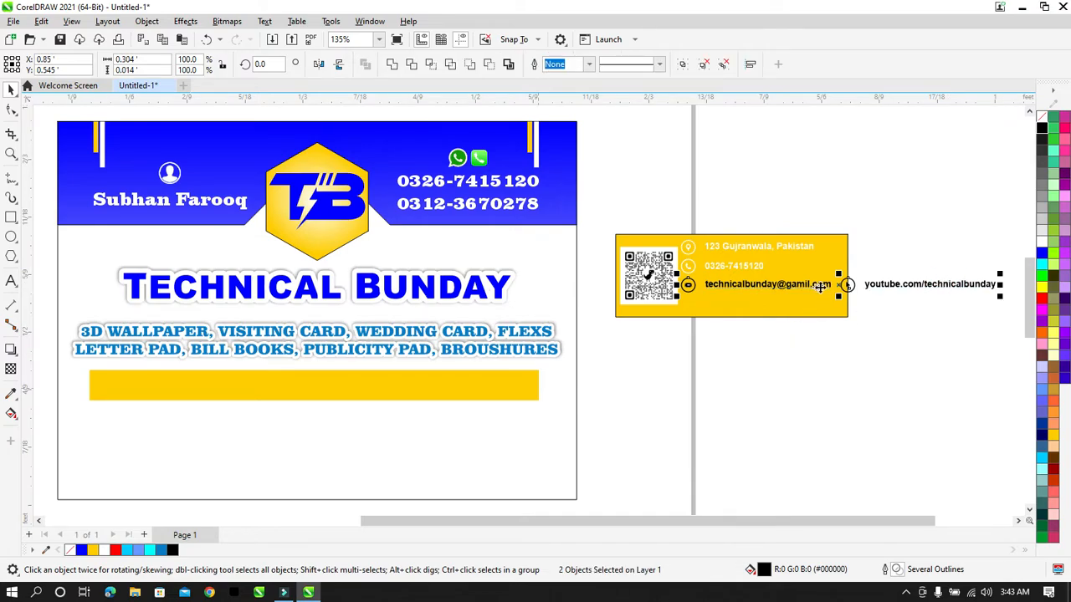
pyautogui.moveTo(861, 286); pyautogui.dragTo(266, 380)
pyautogui.hotkey('shift', 'pageup')
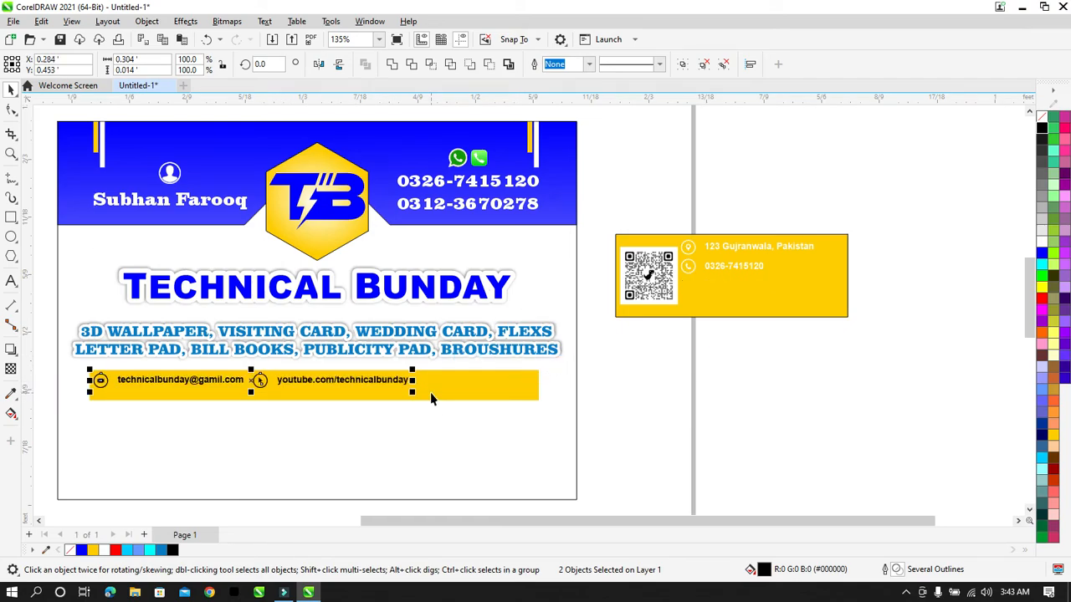
pyautogui.moveTo(413, 392); pyautogui.dragTo(533, 409)
pyautogui.moveTo(692, 354); pyautogui.dragTo(49, 455)
pyautogui.press('c')
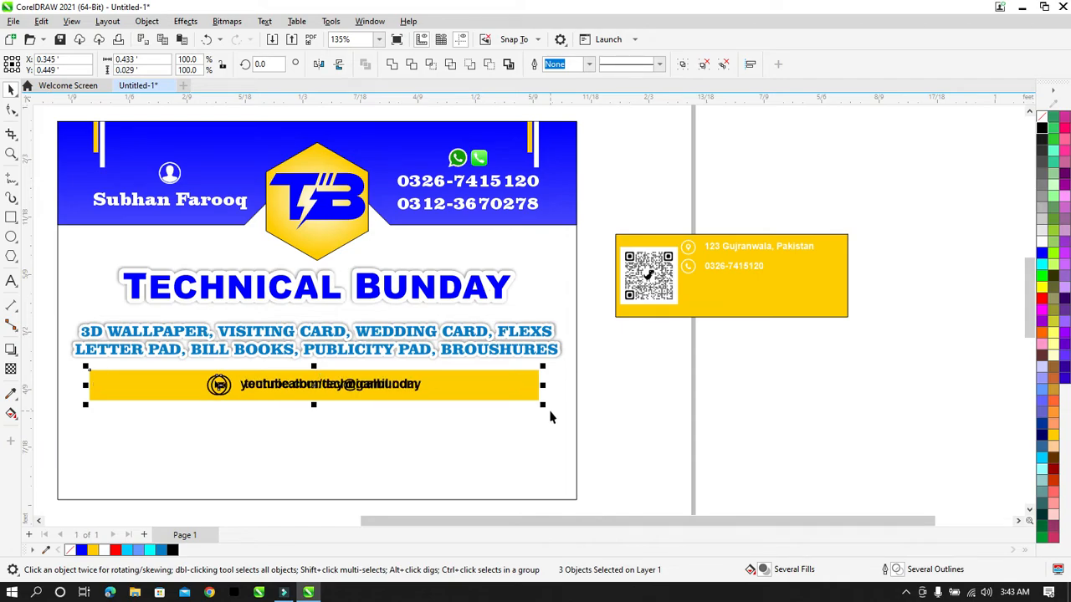
pyautogui.hotkey('ctrl', 'z')
pyautogui.click(655, 397)
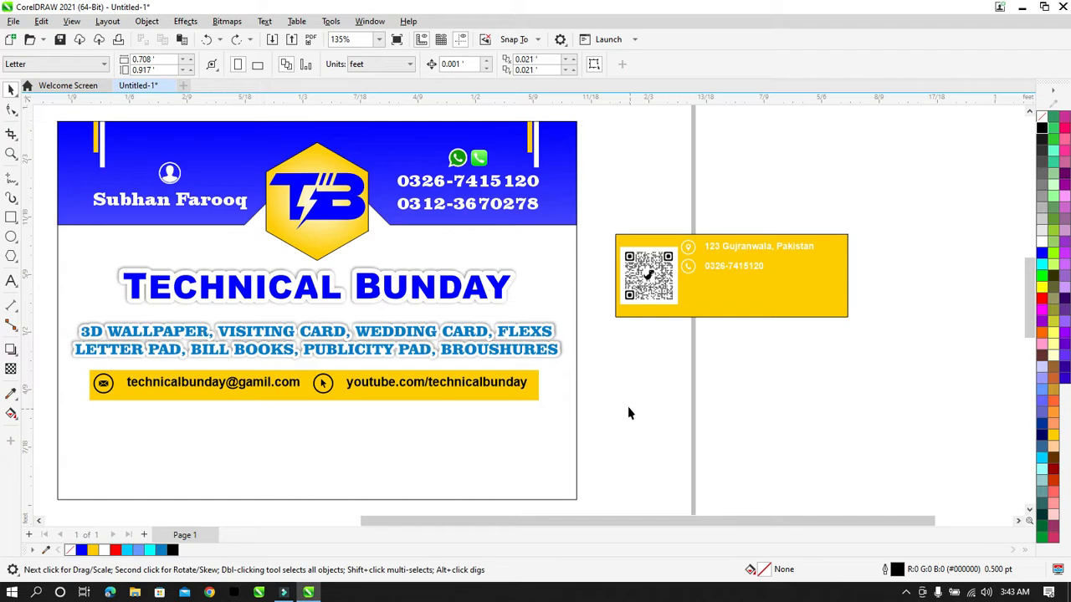
# Step: Nudge the YouTube icon and the ungrouped email icon slightly right
pyautogui.click(395, 383)
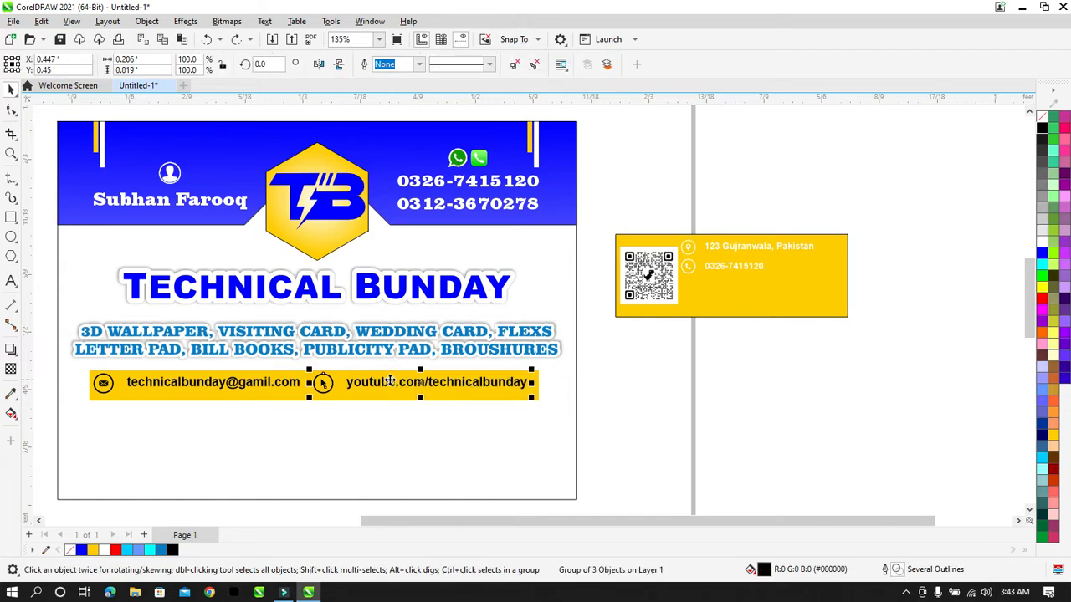
pyautogui.click(597, 335)
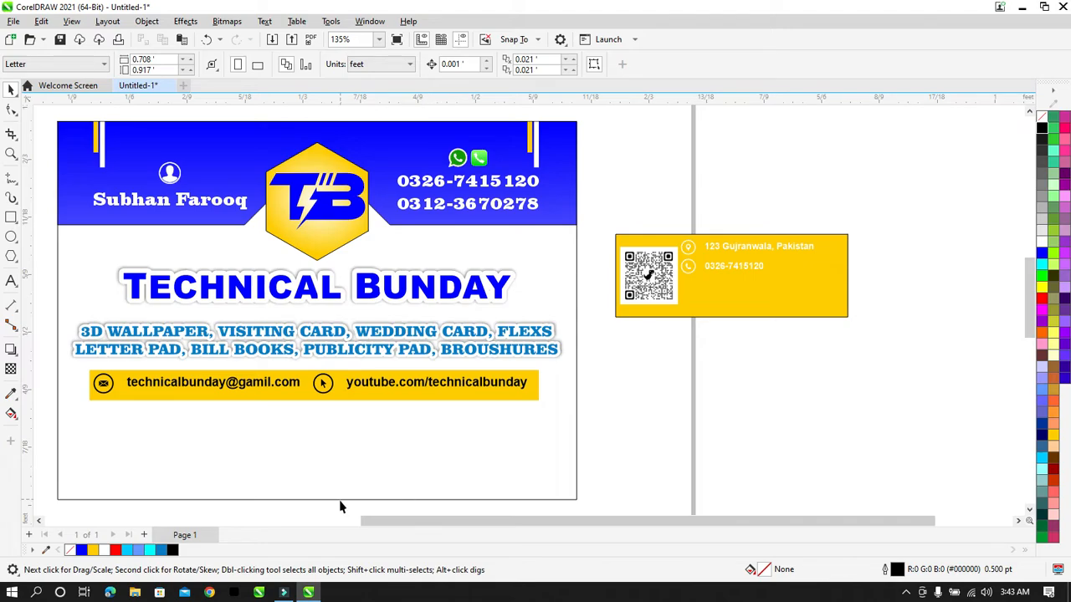
pyautogui.moveTo(349, 507); pyautogui.dragTo(297, 355)
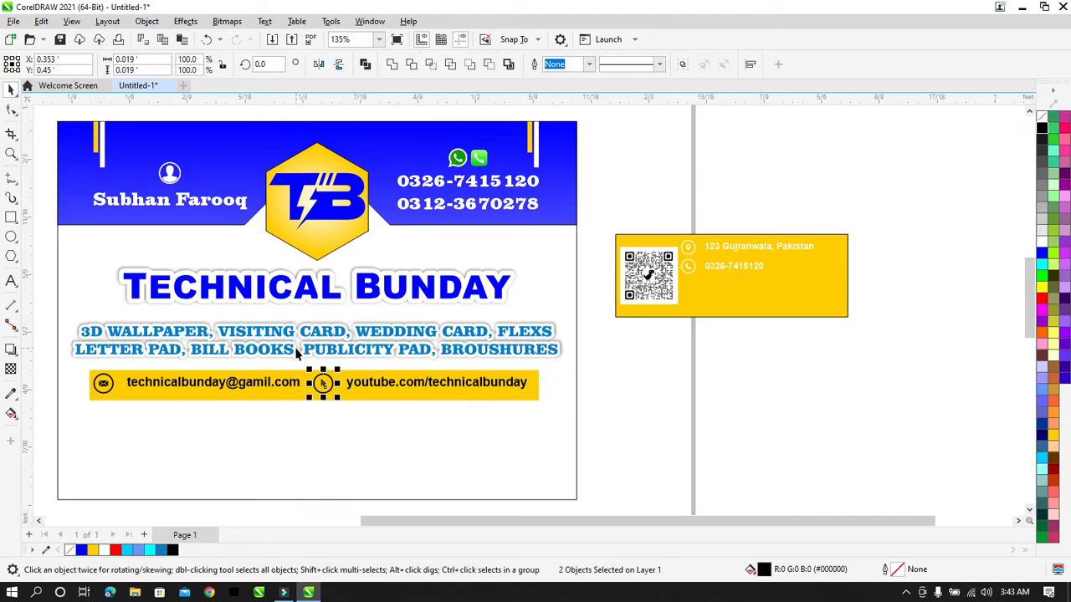
pyautogui.press('Right')
pyautogui.press('Right')
pyautogui.press('Right')
pyautogui.press('Right')
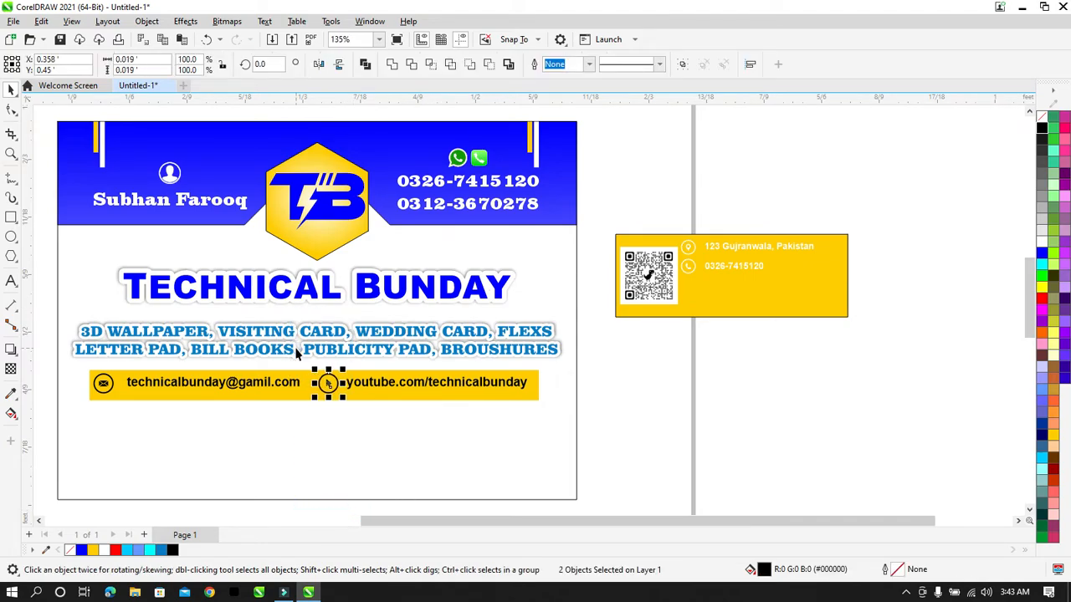
pyautogui.click(131, 439)
pyautogui.click(170, 382)
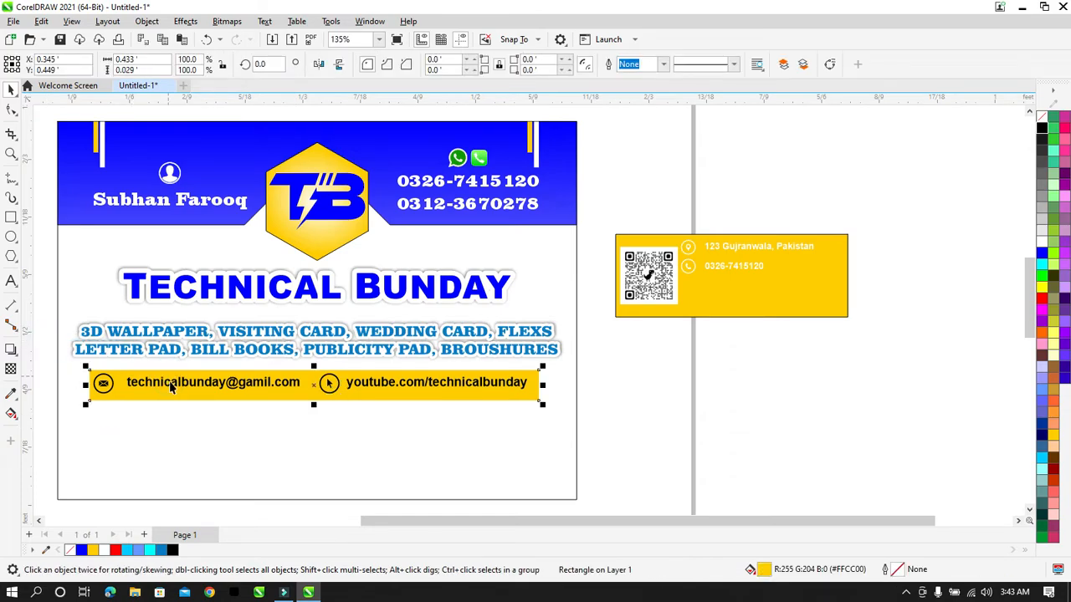
pyautogui.click(172, 386)
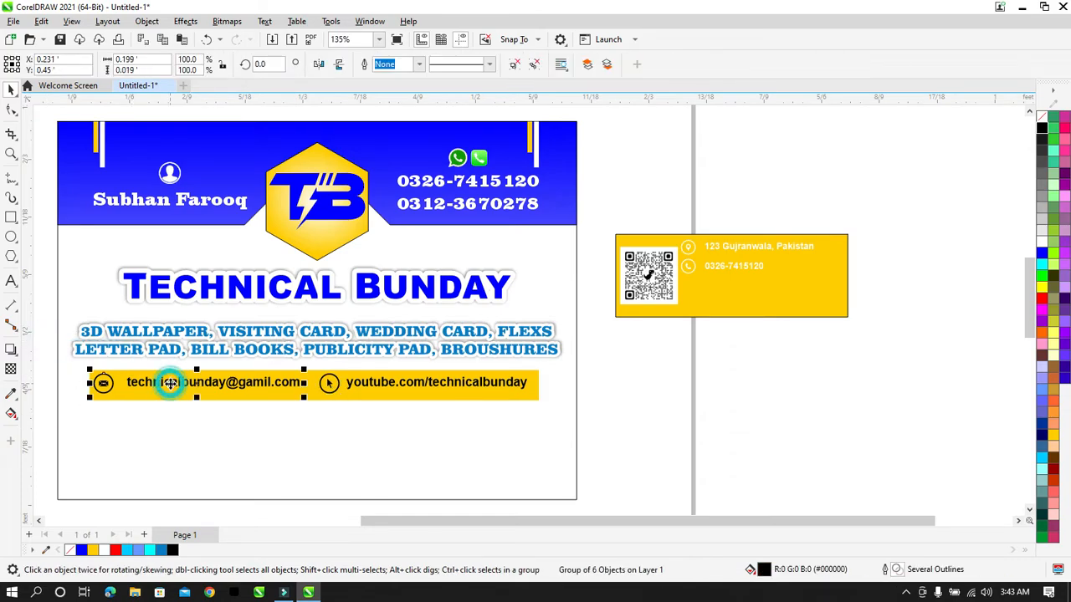
pyautogui.click(535, 66)
pyautogui.moveTo(45, 362); pyautogui.dragTo(123, 411)
pyautogui.press('Right')
pyautogui.press('Right')
pyautogui.press('Right')
pyautogui.press('Right')
pyautogui.press('Right')
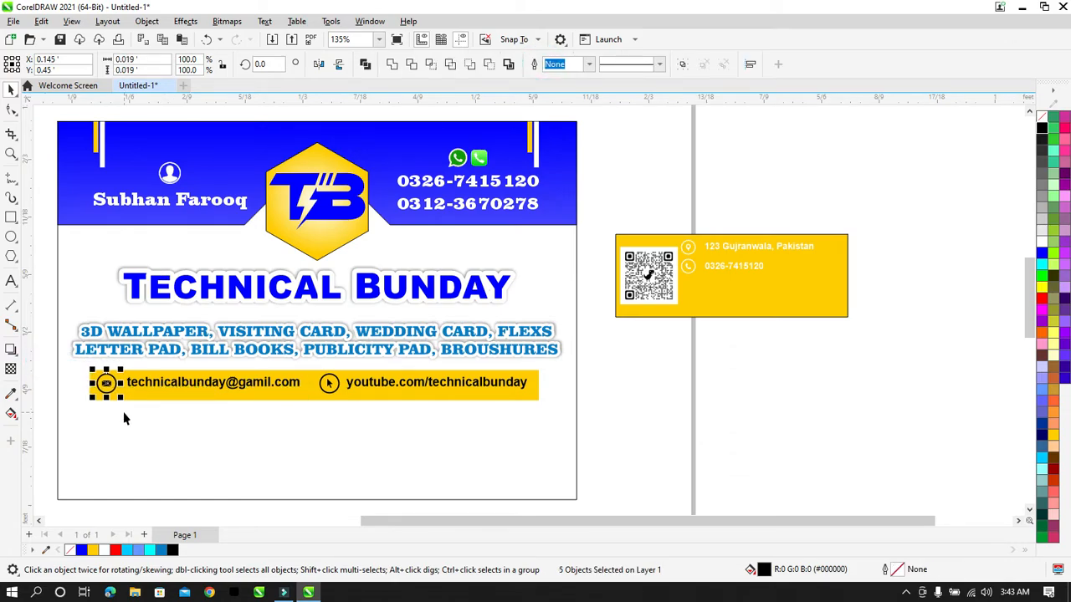
pyautogui.press('Right')
# Step: Group the yellow bar with its email and YouTube items
pyautogui.moveTo(358, 507); pyautogui.dragTo(311, 362)
pyautogui.click(579, 386)
pyautogui.moveTo(624, 348); pyautogui.dragTo(94, 442)
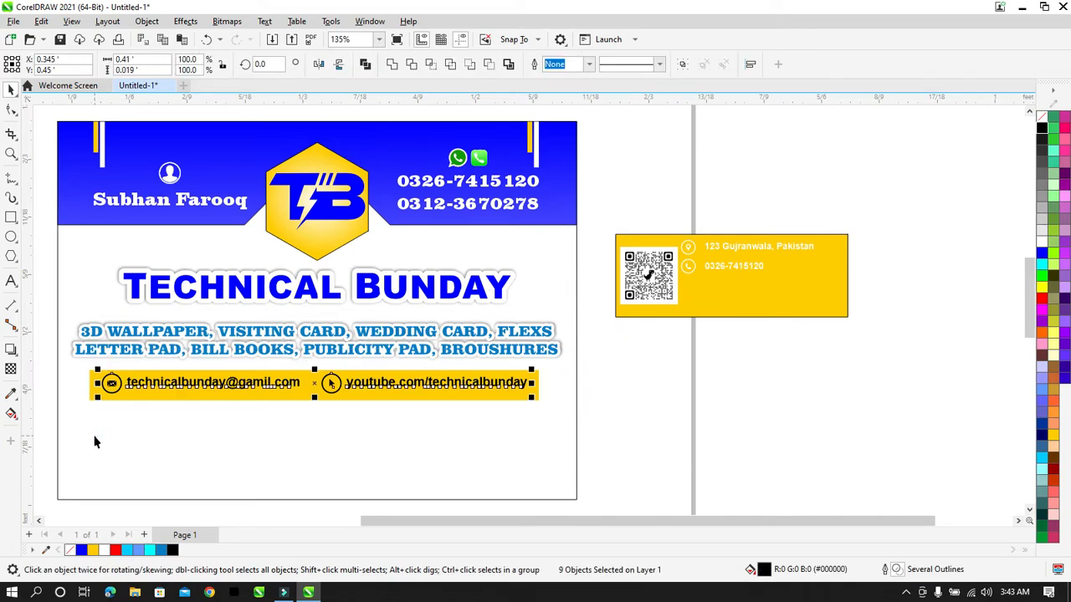
pyautogui.hotkey('ctrl', 'g')
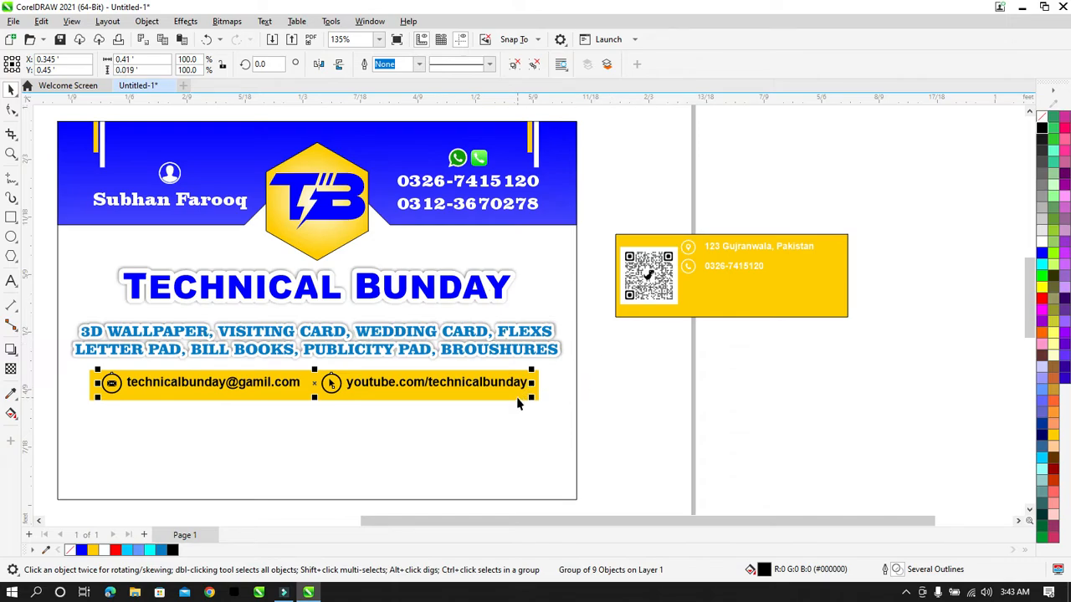
pyautogui.press('x')
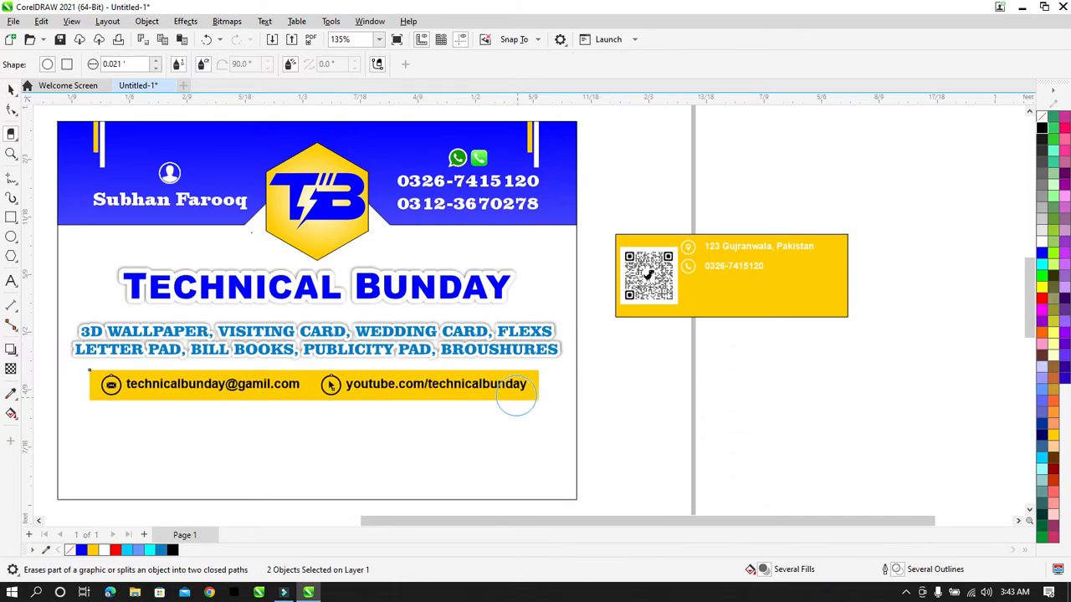
pyautogui.click(11, 89)
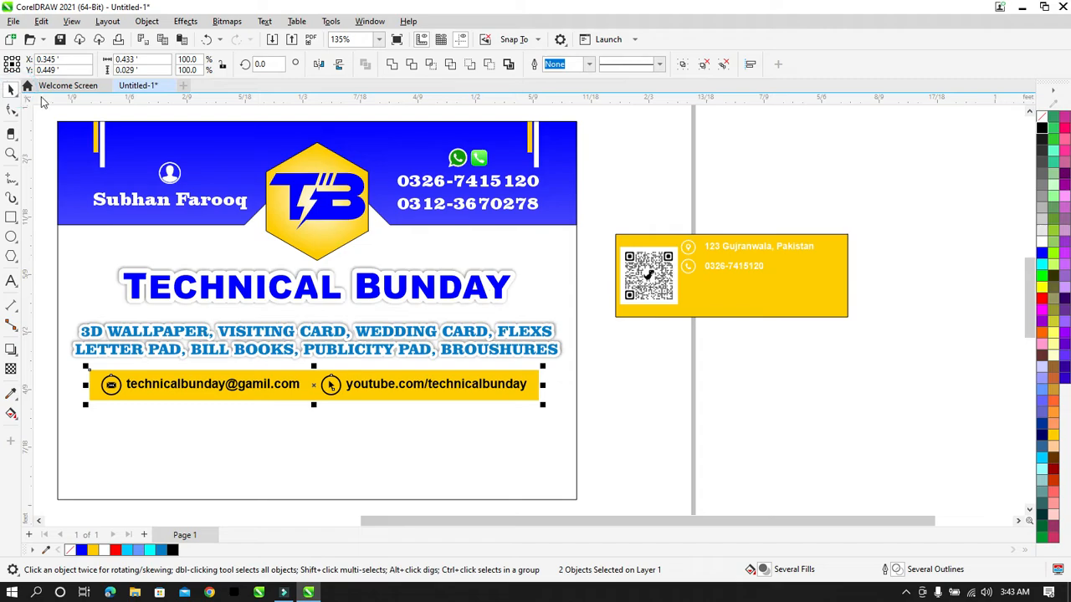
pyautogui.click(583, 385)
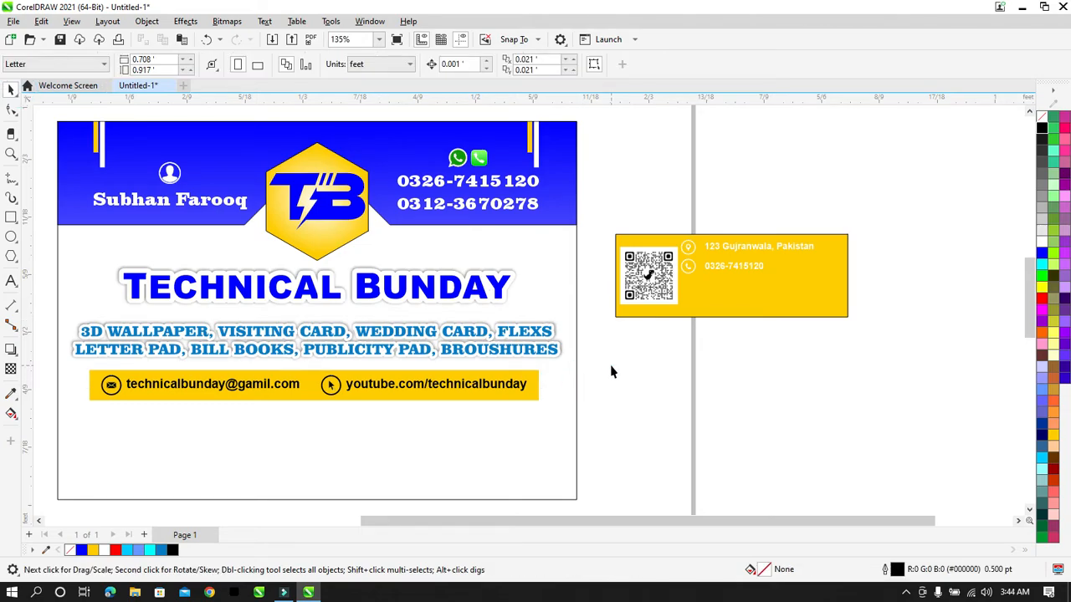
pyautogui.moveTo(609, 360); pyautogui.dragTo(67, 463)
pyautogui.click(653, 390)
# Step: Draw a small rectangle at the bar's left end and convert it to curves
pyautogui.click(11, 217)
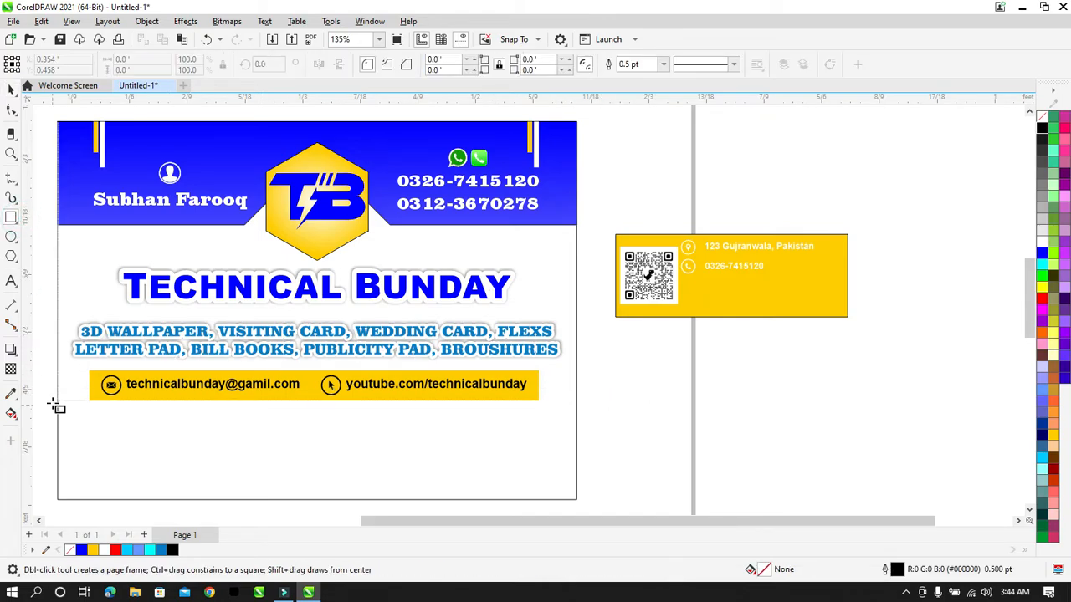
pyautogui.moveTo(58, 410); pyautogui.dragTo(90, 357)
pyautogui.click(10, 88)
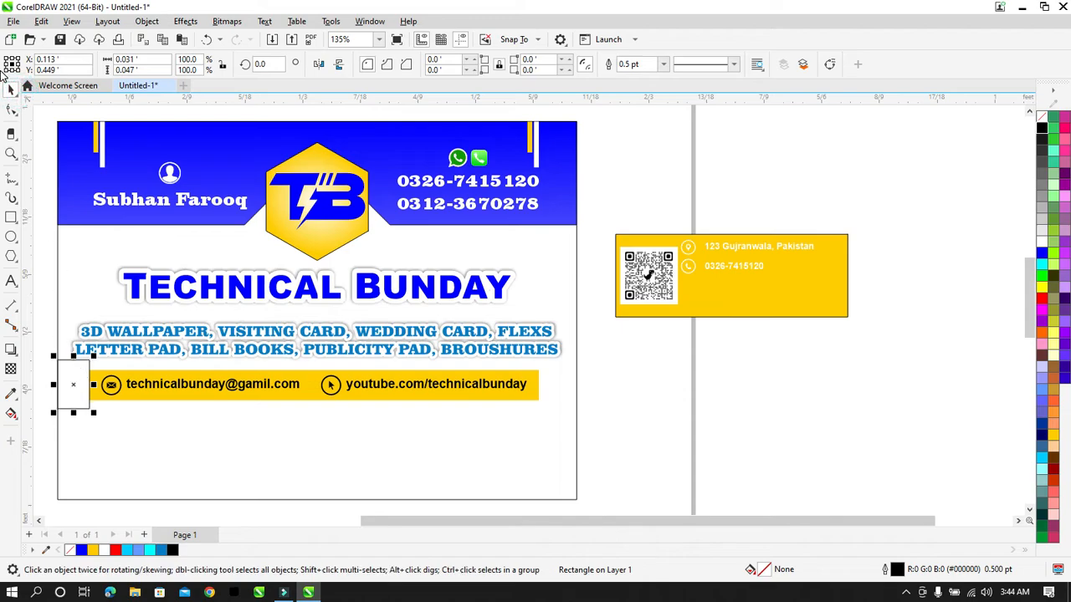
pyautogui.click(11, 111)
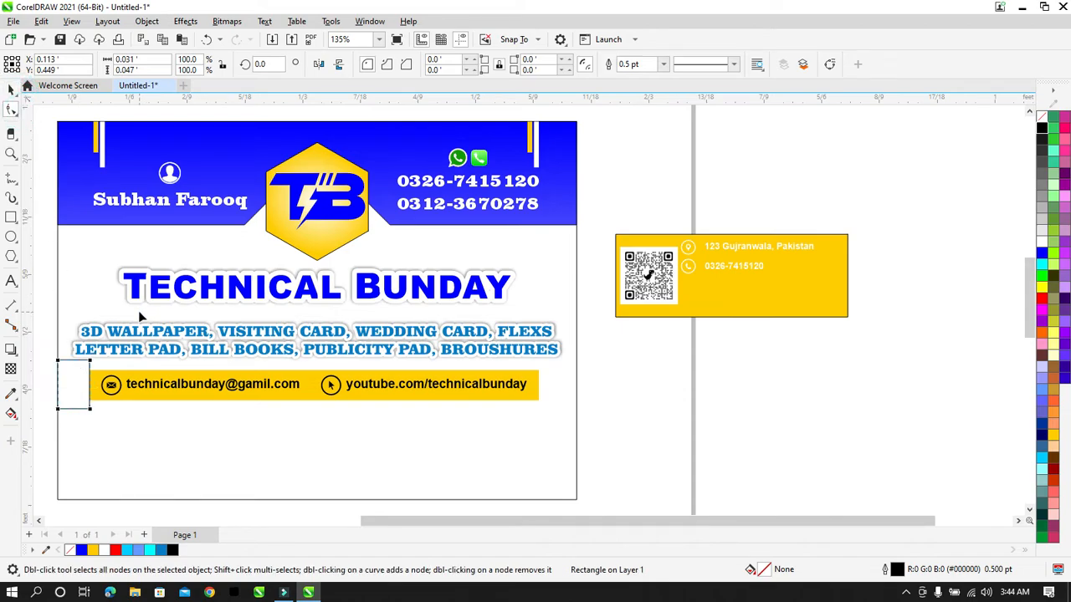
pyautogui.hotkey('ctrl', 'q')
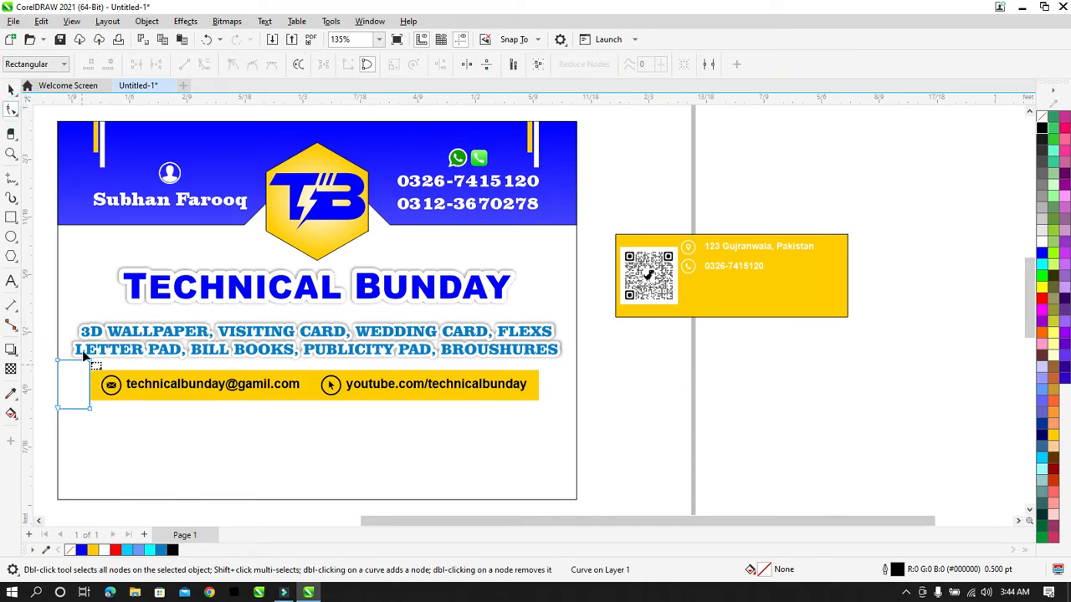
pyautogui.click(129, 374)
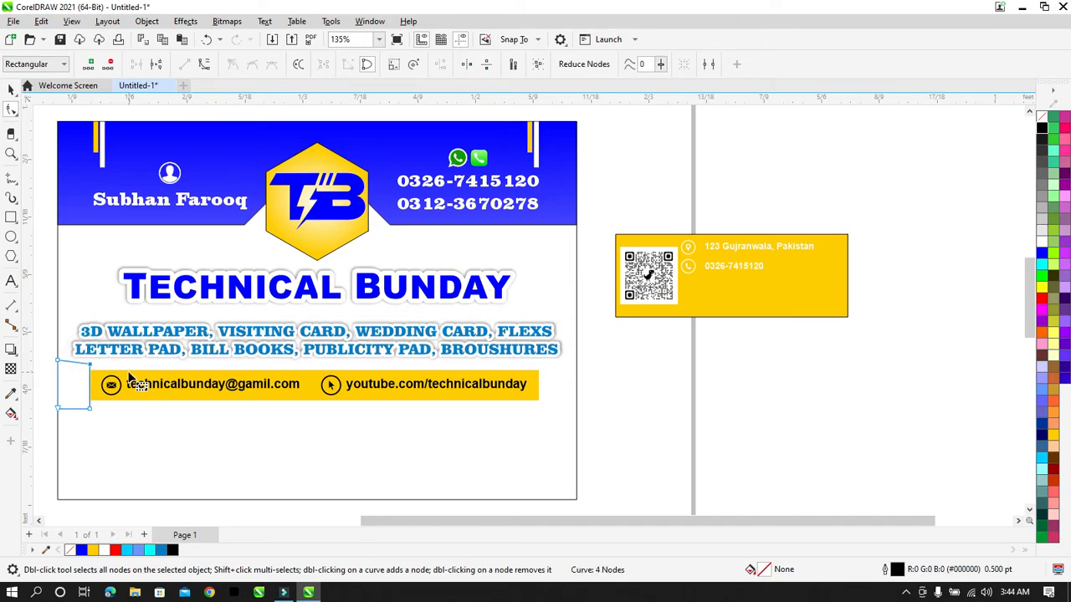
pyautogui.click(11, 89)
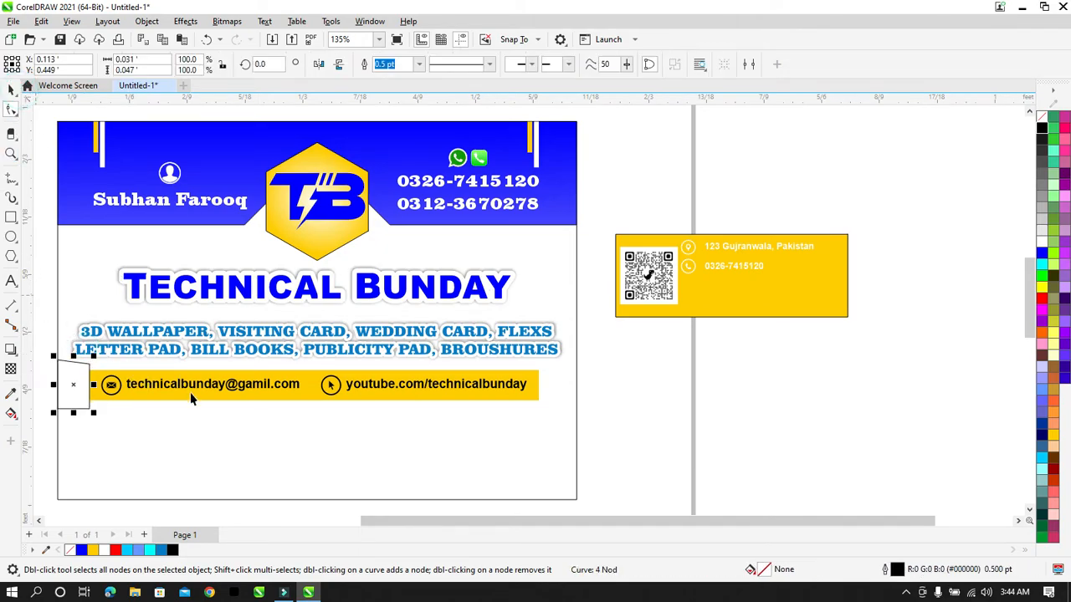
pyautogui.keyDown('shift'); pyautogui.click(182, 395); pyautogui.keyUp('shift')
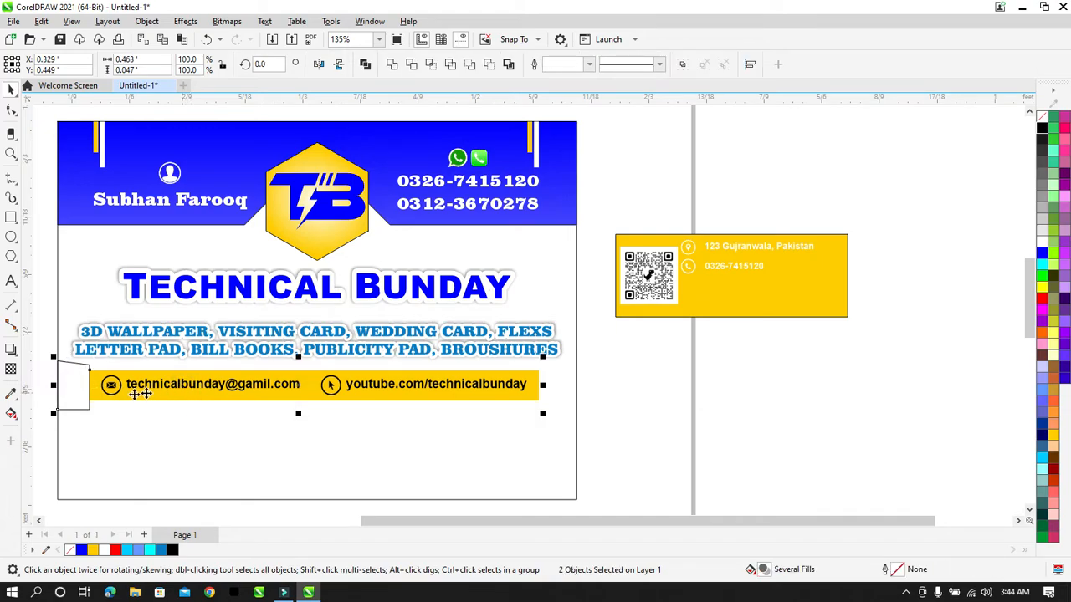
pyautogui.click(69, 377)
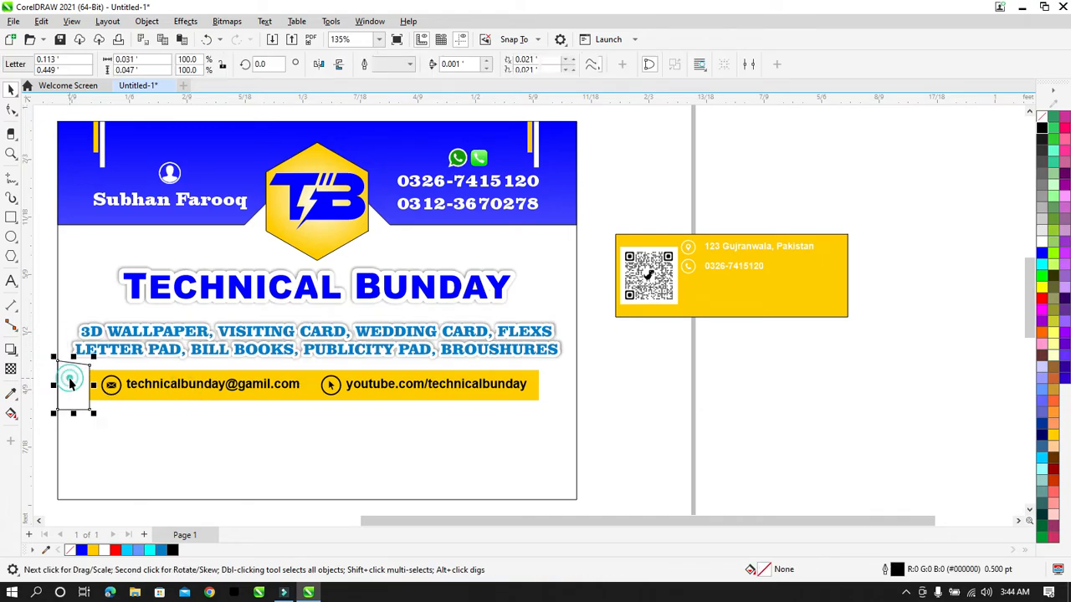
pyautogui.click(11, 111)
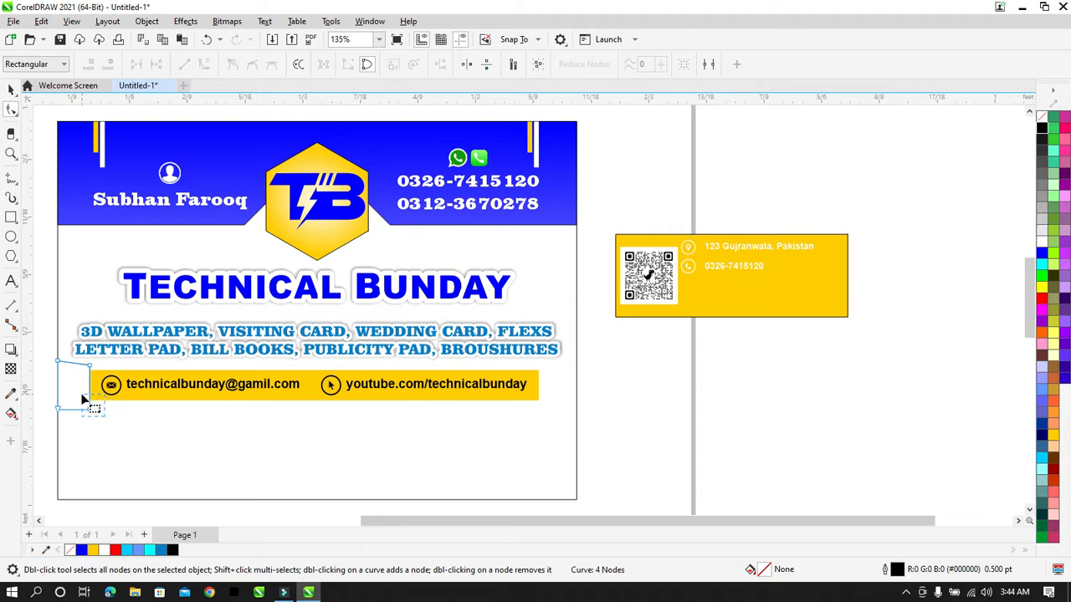
# Step: Taper the shape by moving its right-hand nodes to the bar's top and bottom edges
pyautogui.click(82, 398)
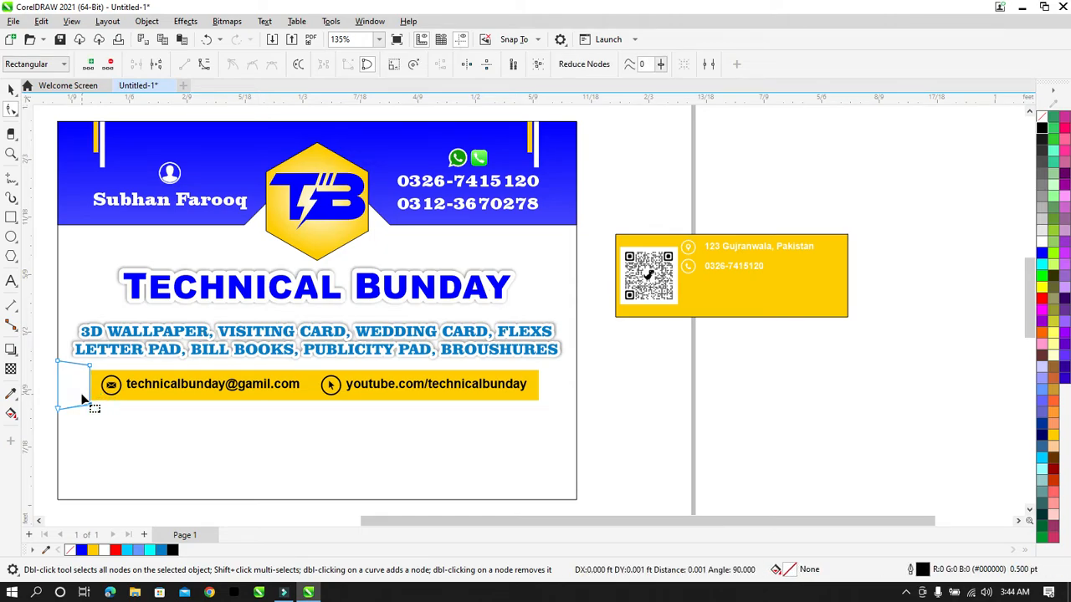
pyautogui.moveTo(78, 365); pyautogui.dragTo(79, 369)
pyautogui.press('Down')
pyautogui.press('Down')
pyautogui.press('Down')
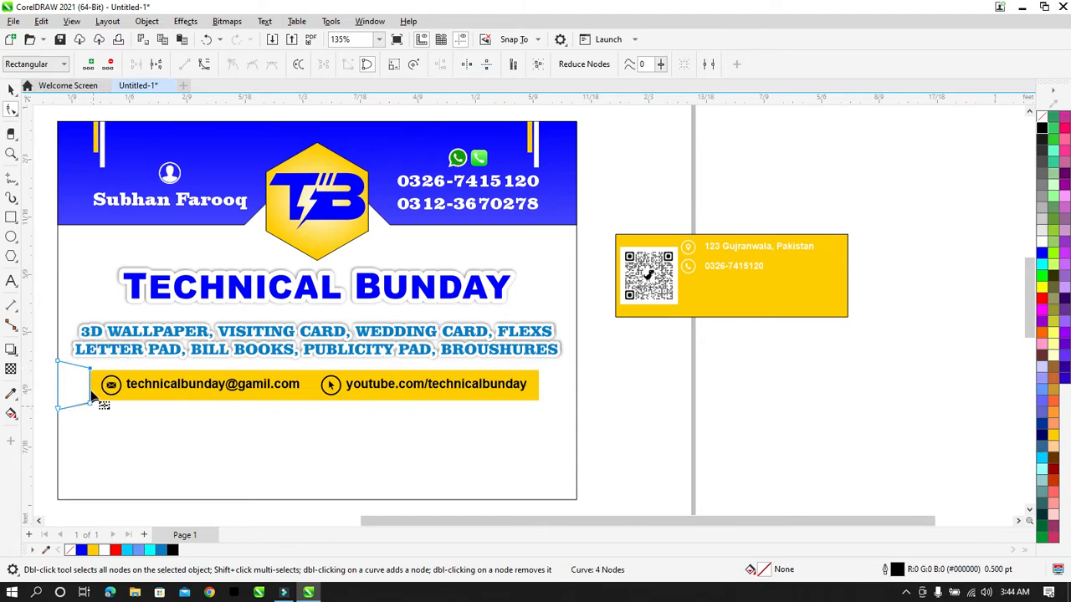
pyautogui.press('z')
pyautogui.moveTo(103, 365); pyautogui.dragTo(83, 416)
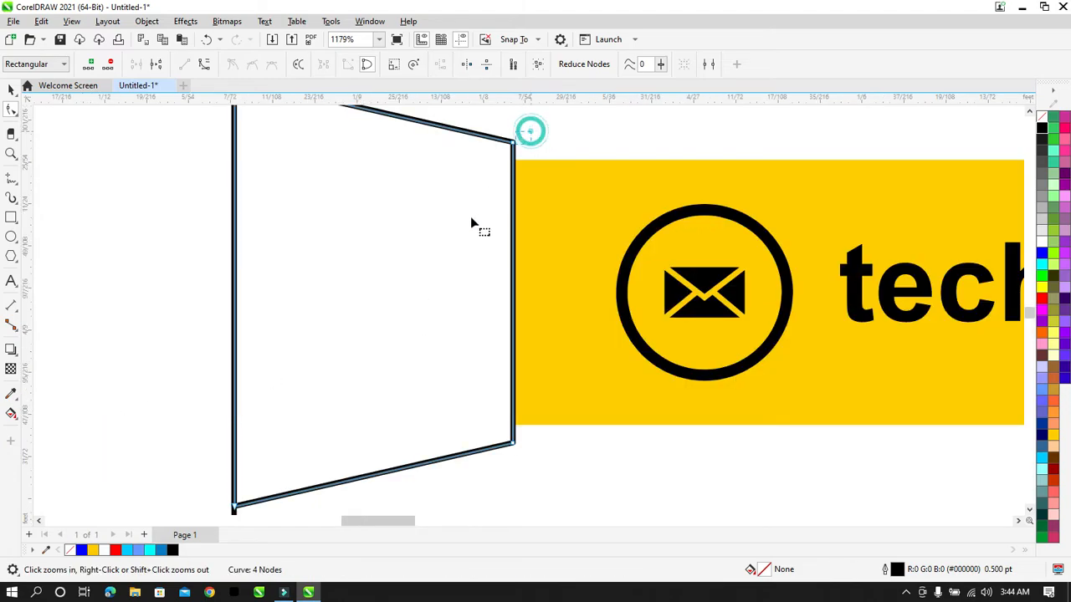
pyautogui.press('Down')
pyautogui.press('Down')
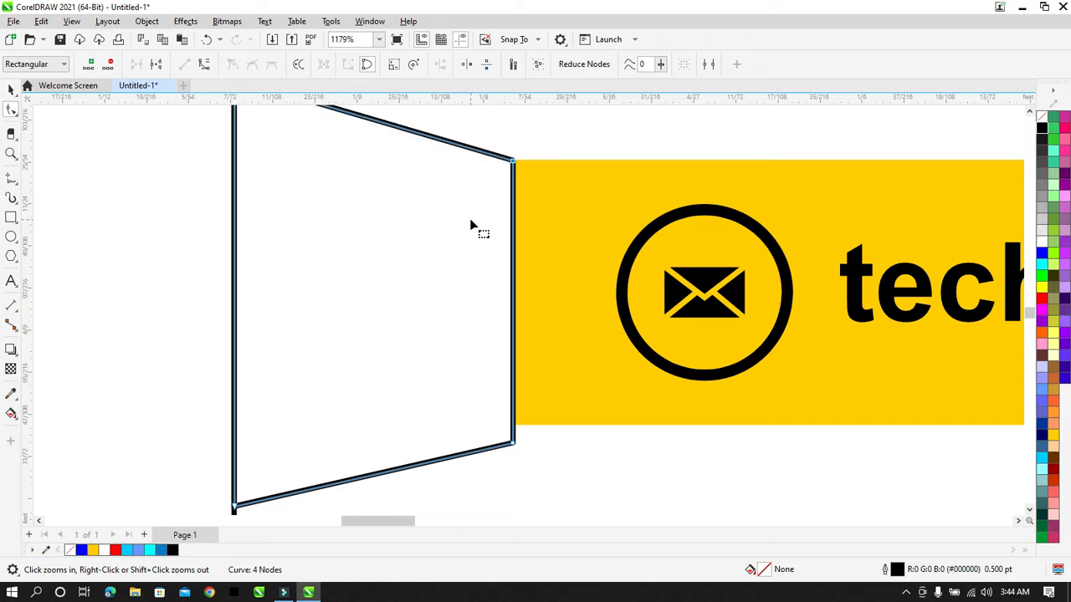
pyautogui.moveTo(557, 454); pyautogui.dragTo(474, 390)
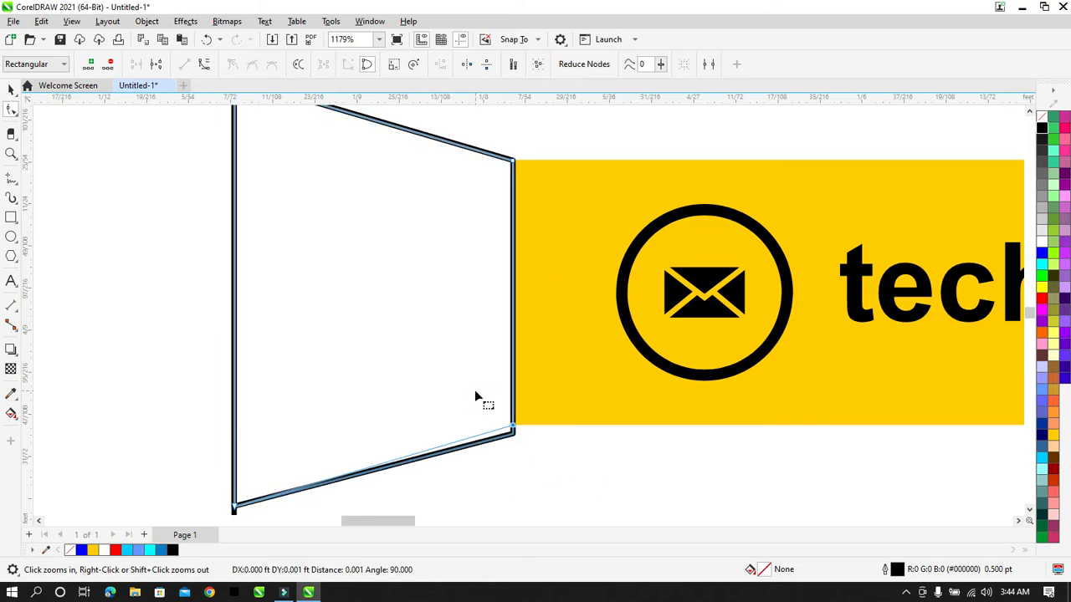
pyautogui.press('Up')
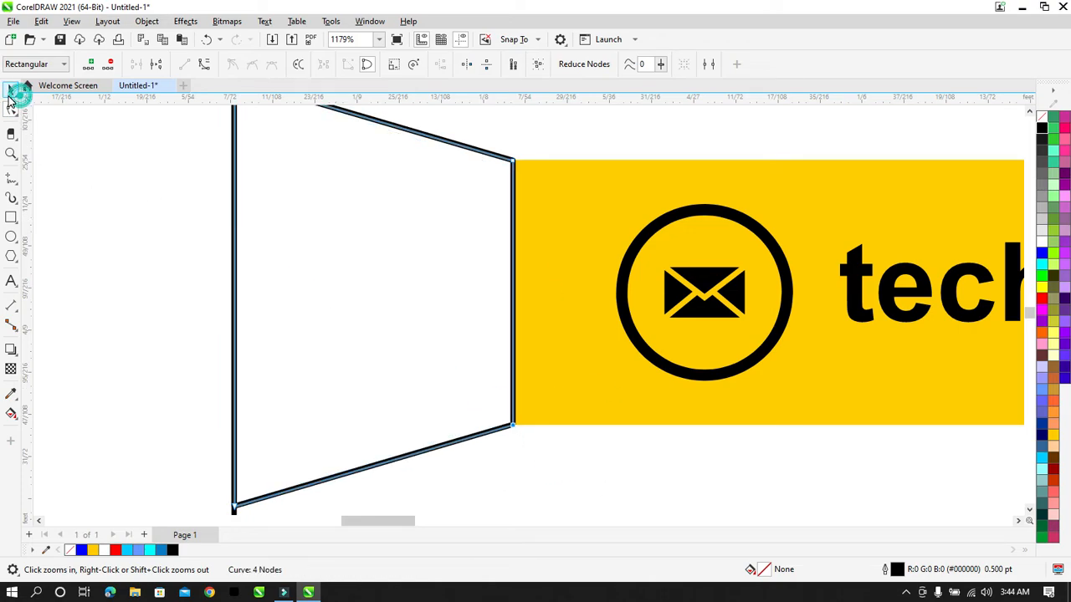
pyautogui.click(10, 92)
pyautogui.press('F4')
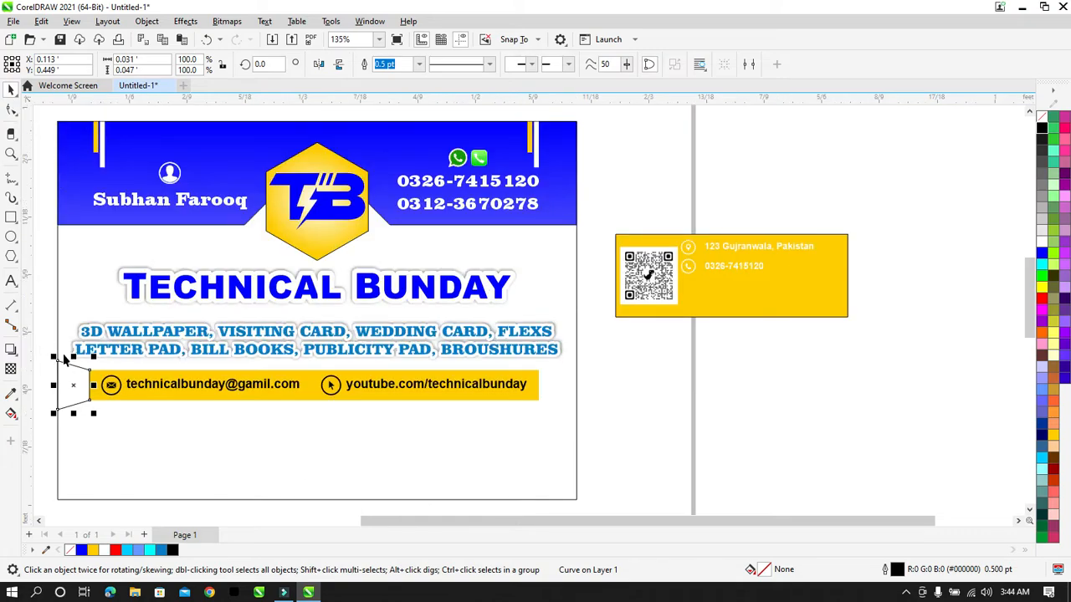
pyautogui.click(52, 328)
pyautogui.click(76, 389)
# Step: Fill the tapered piece blue, mirror a copy at the bar's right end, and remove both outlines
pyautogui.click(1043, 260)
pyautogui.moveTo(76, 383); pyautogui.dragTo(561, 390)
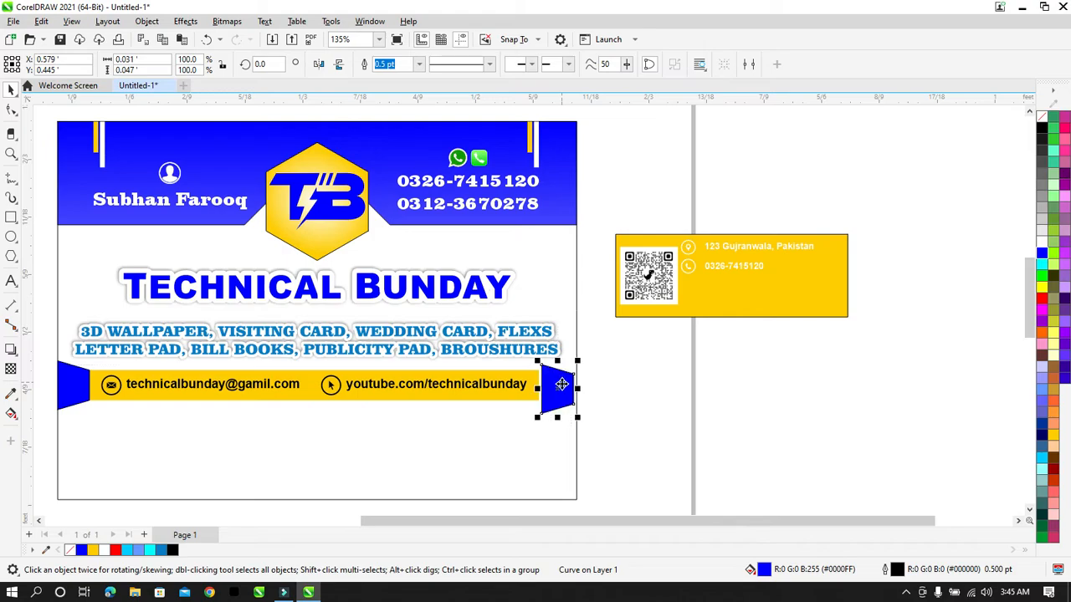
pyautogui.click(320, 63)
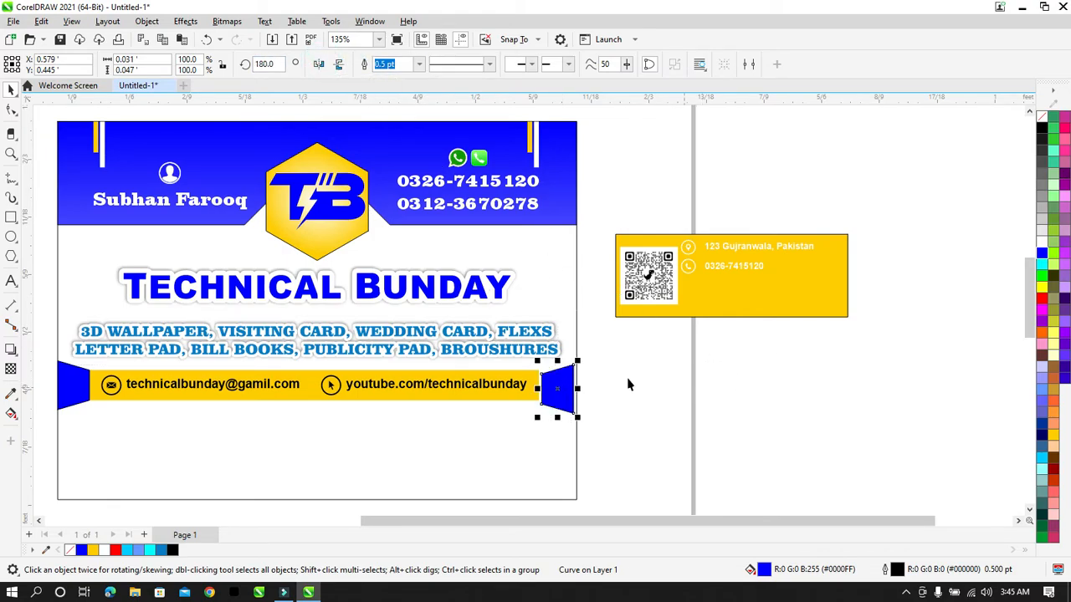
pyautogui.keyDown('shift'); pyautogui.click(81, 390); pyautogui.keyUp('shift')
pyautogui.rightClick(1043, 118)
pyautogui.click(1040, 126)
pyautogui.click(754, 353)
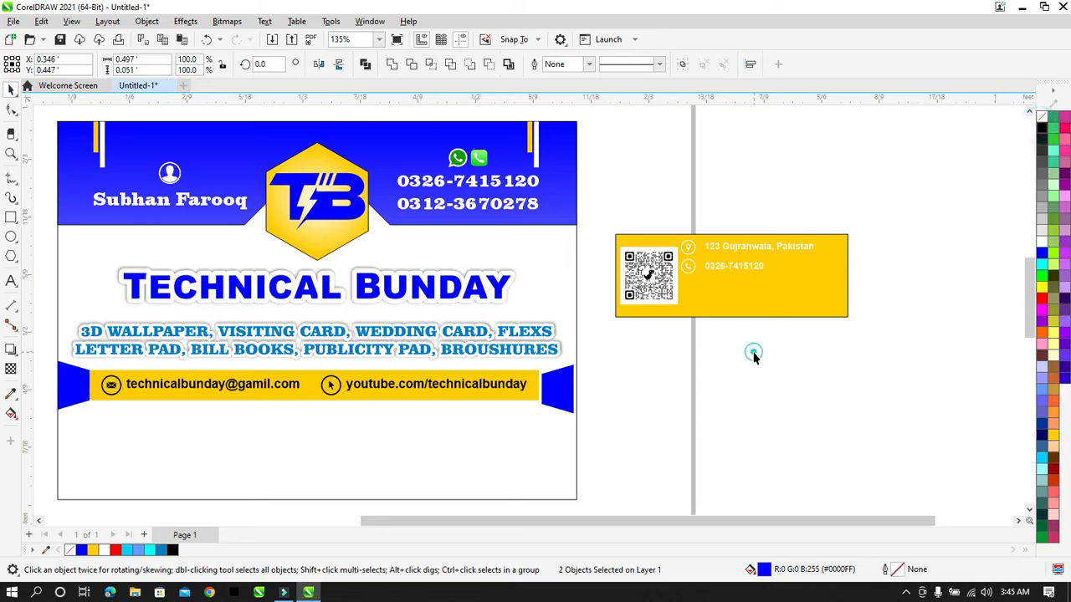
# Step: Nudge the right blue end piece left until it sits flush against the yellow bar
pyautogui.click(568, 389)
pyautogui.keyDown('shift'); pyautogui.click(527, 399); pyautogui.keyUp('shift')
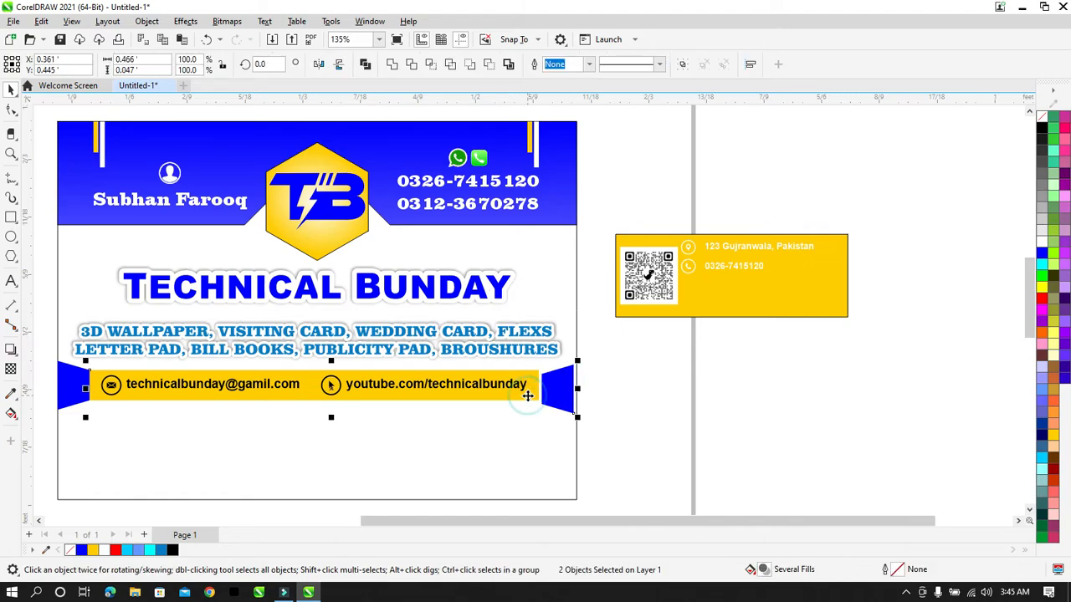
pyautogui.click(610, 385)
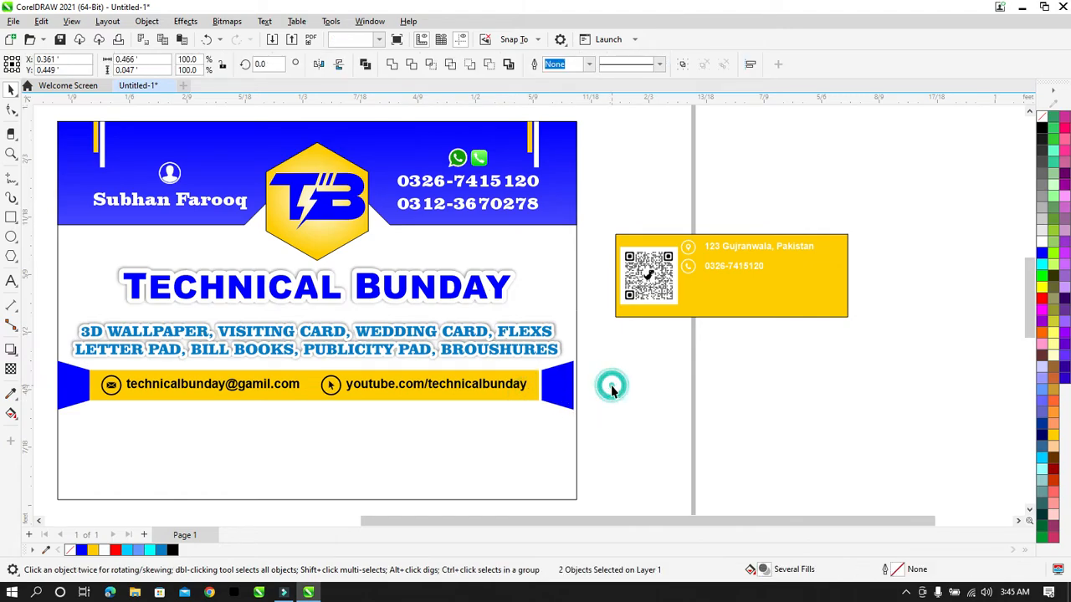
pyautogui.click(569, 372)
pyautogui.press('z')
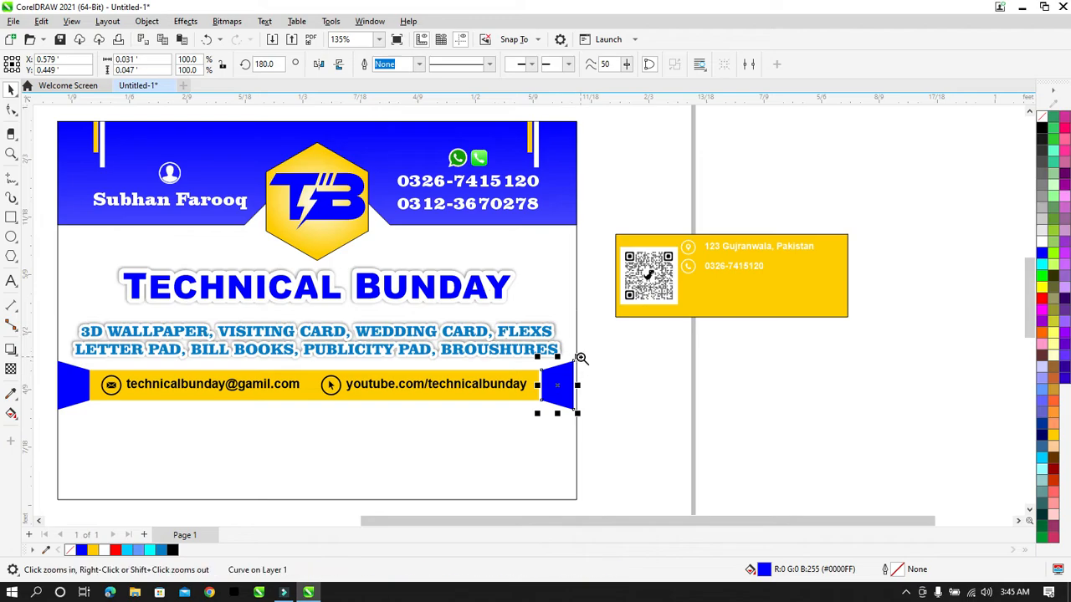
pyautogui.moveTo(561, 346); pyautogui.dragTo(532, 412)
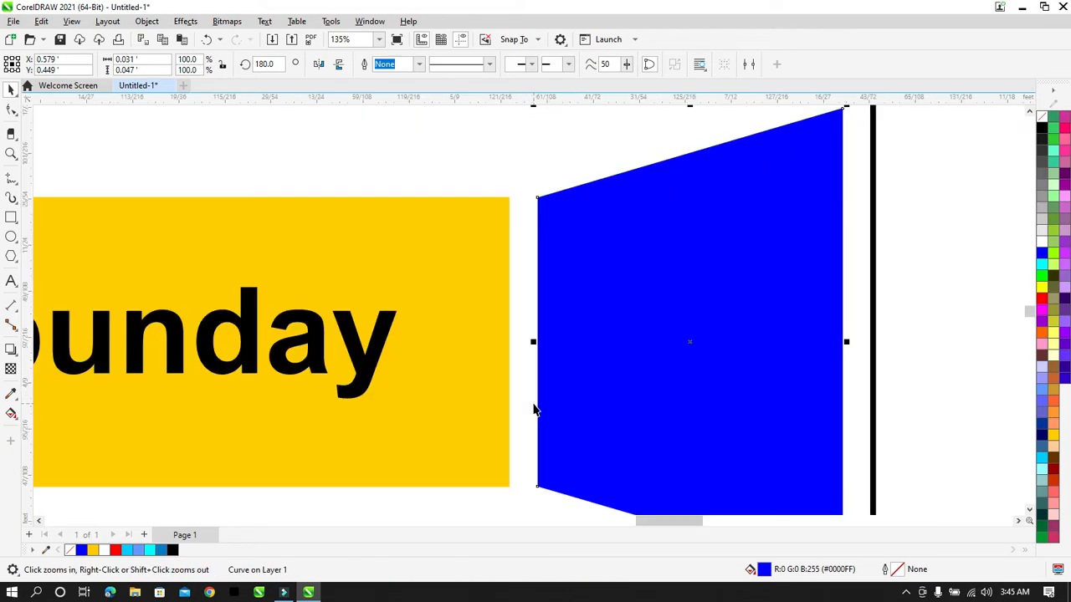
pyautogui.press('Left')
pyautogui.press('Left')
pyautogui.press('Left')
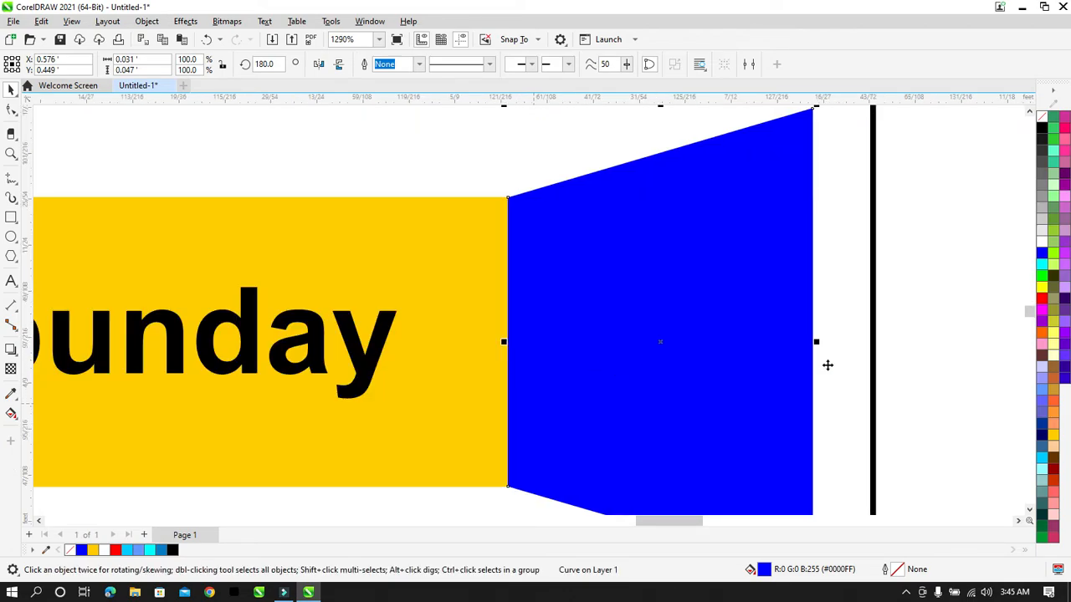
pyautogui.click(983, 311)
pyautogui.scroll(-1, 985, 309)
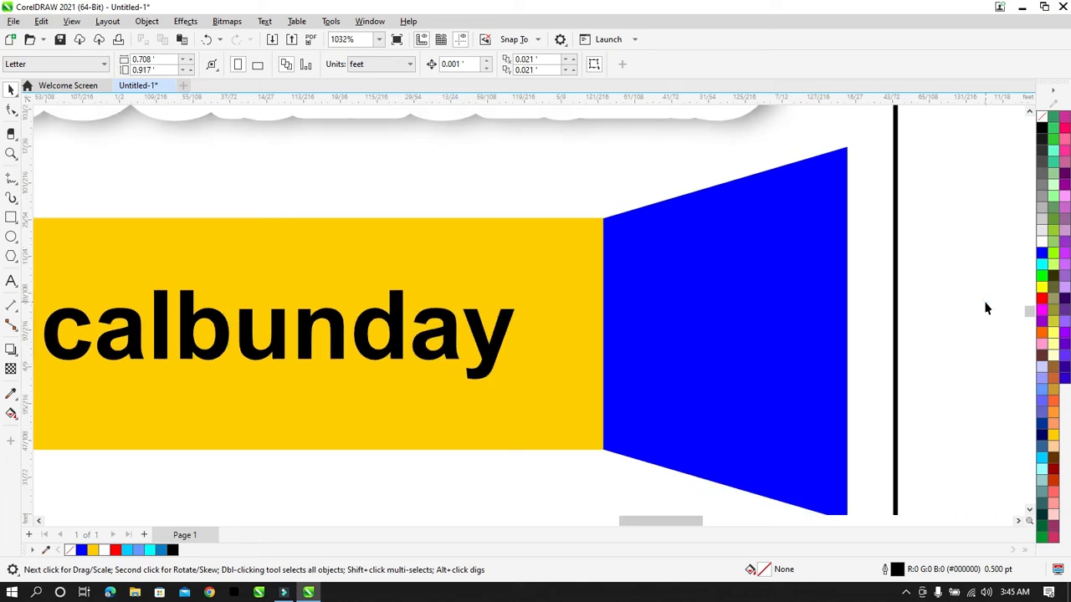
pyautogui.scroll(-7, 986, 309)
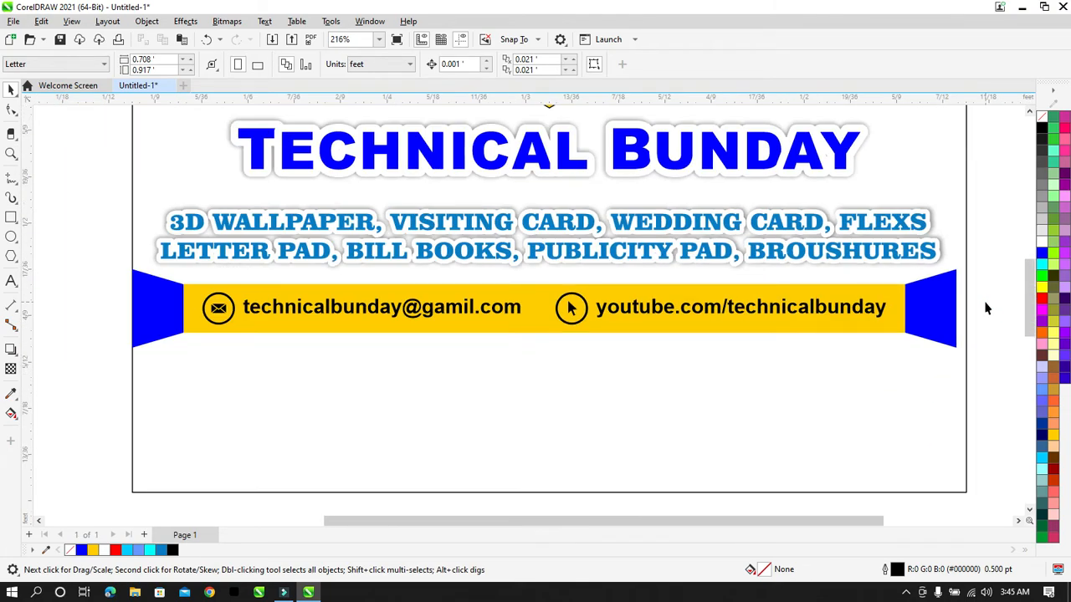
pyautogui.scroll(-2, 985, 309)
# Step: Group the yellow bar, its contact items and both end pieces, enlarging the group slightly
pyautogui.moveTo(705, 350); pyautogui.dragTo(89, 457)
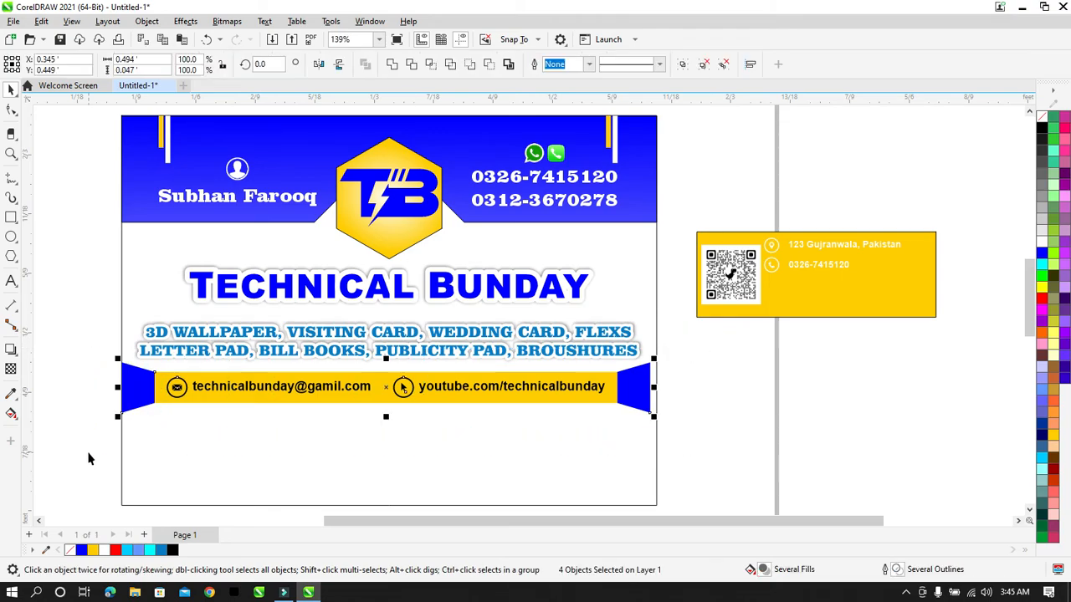
pyautogui.hotkey('ctrl', 'g')
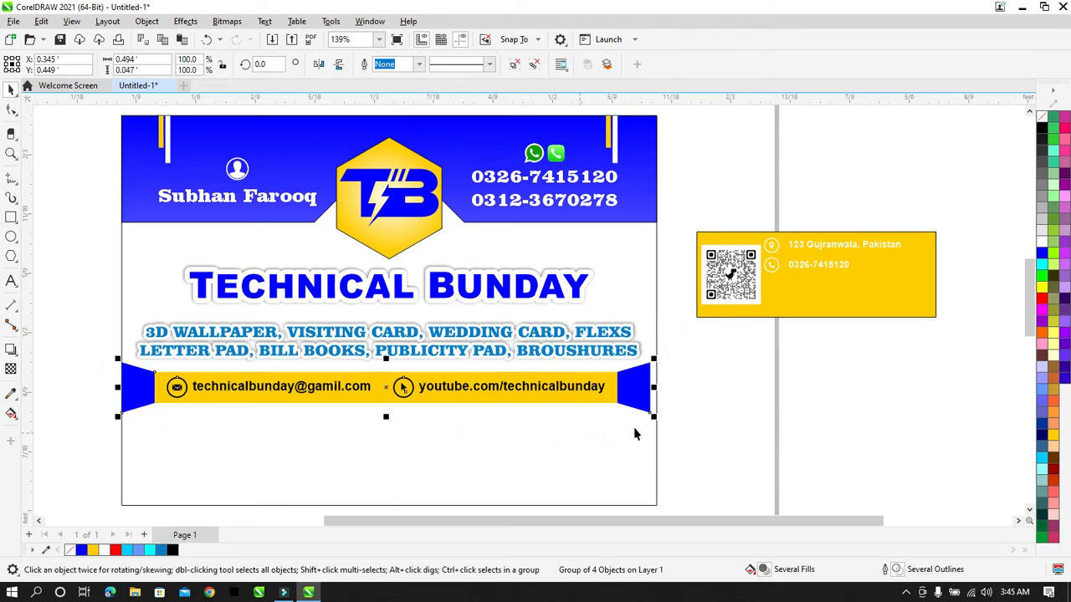
pyautogui.moveTo(654, 416); pyautogui.dragTo(658, 421)
pyautogui.click(101, 301)
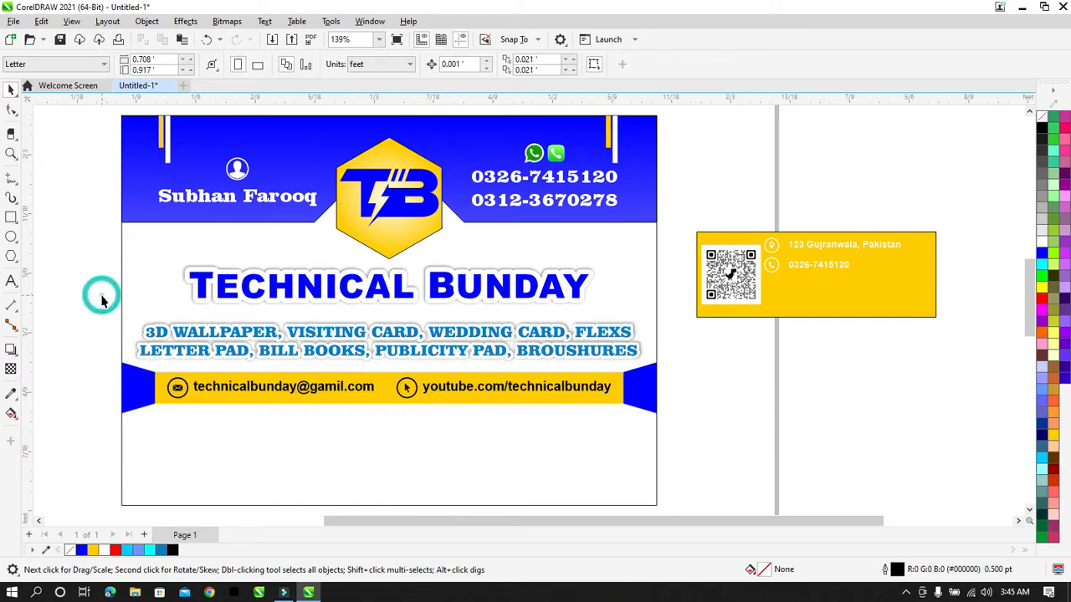
pyautogui.press('z')
pyautogui.moveTo(114, 363); pyautogui.dragTo(668, 423)
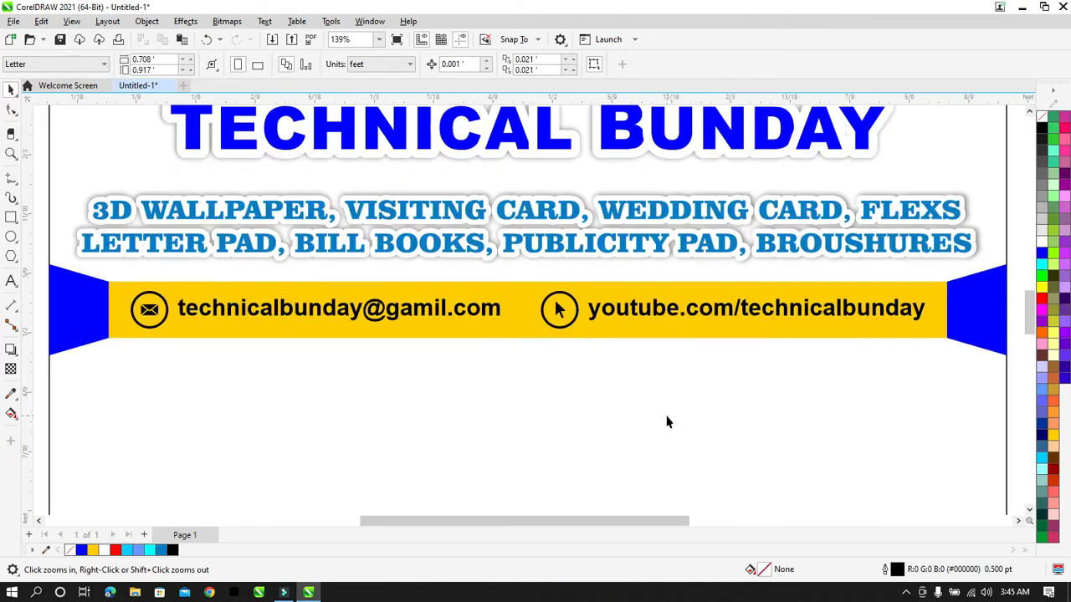
pyautogui.rightClick(159, 291)
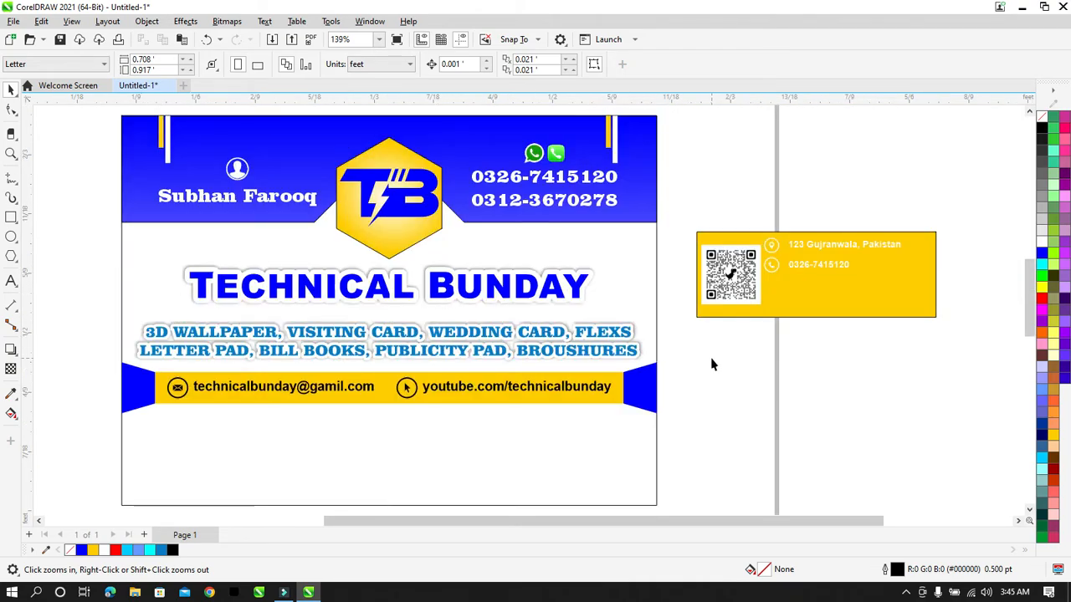
# Step: Select the address text and its pin icon on the yellow QR card
pyautogui.click(822, 374)
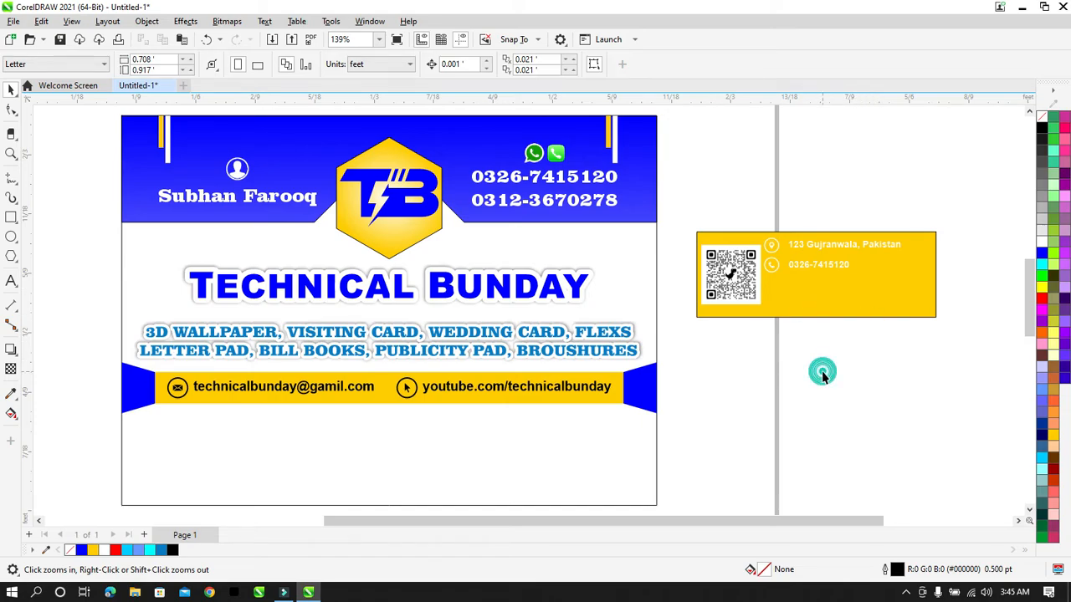
pyautogui.press('space')
pyautogui.click(866, 251)
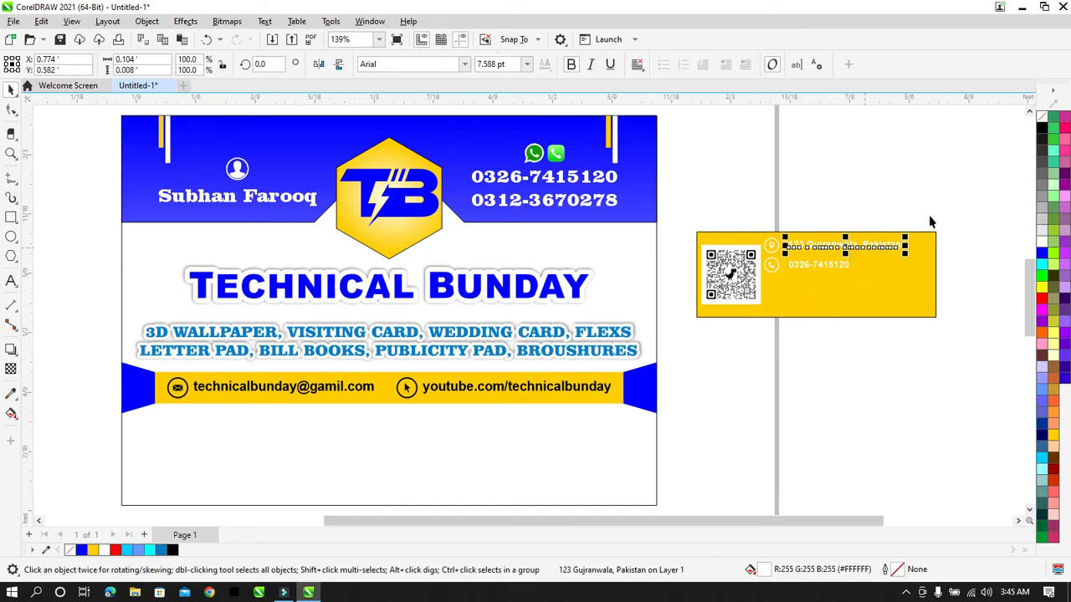
pyautogui.click(956, 201)
pyautogui.moveTo(940, 233); pyautogui.dragTo(751, 266)
# Step: Group the address text with its pin, move it onto the card, colour it blue and enlarge it
pyautogui.hotkey('ctrl', 'g')
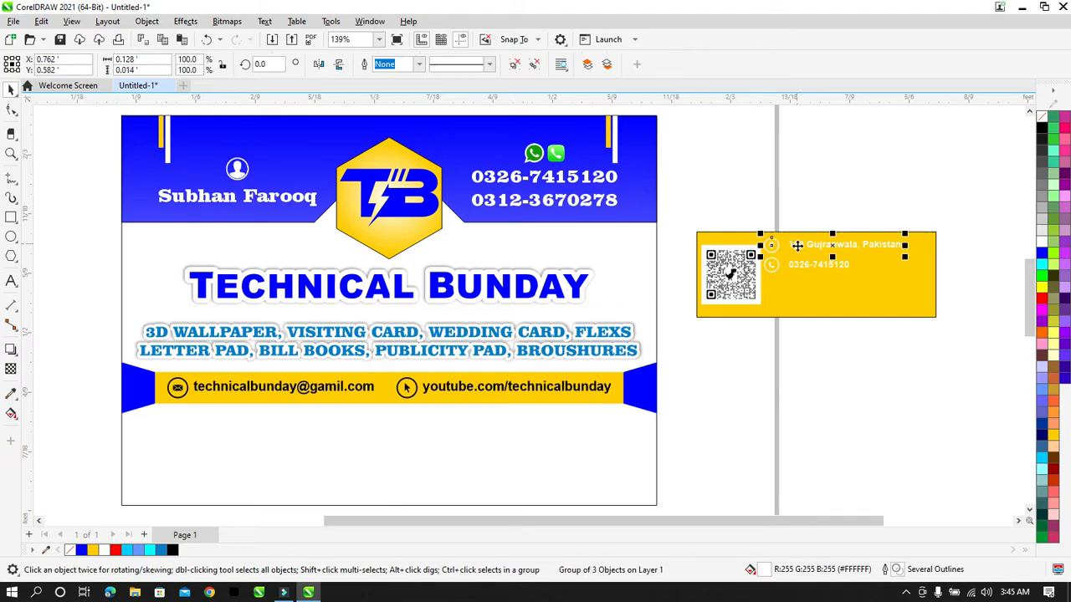
pyautogui.moveTo(796, 244); pyautogui.dragTo(368, 478)
pyautogui.click(1042, 251)
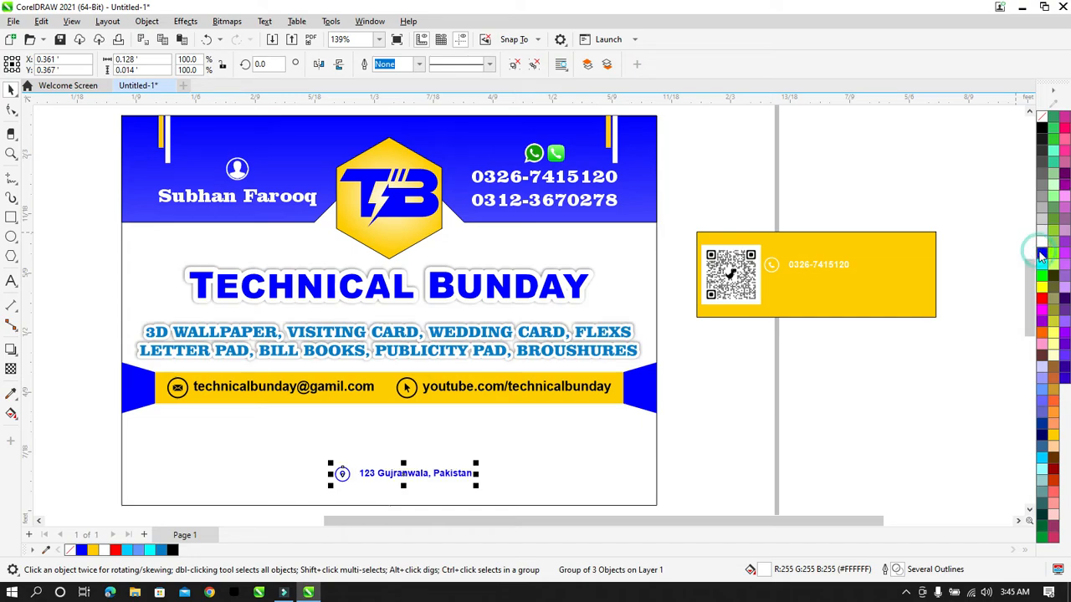
pyautogui.moveTo(477, 487); pyautogui.dragTo(603, 452)
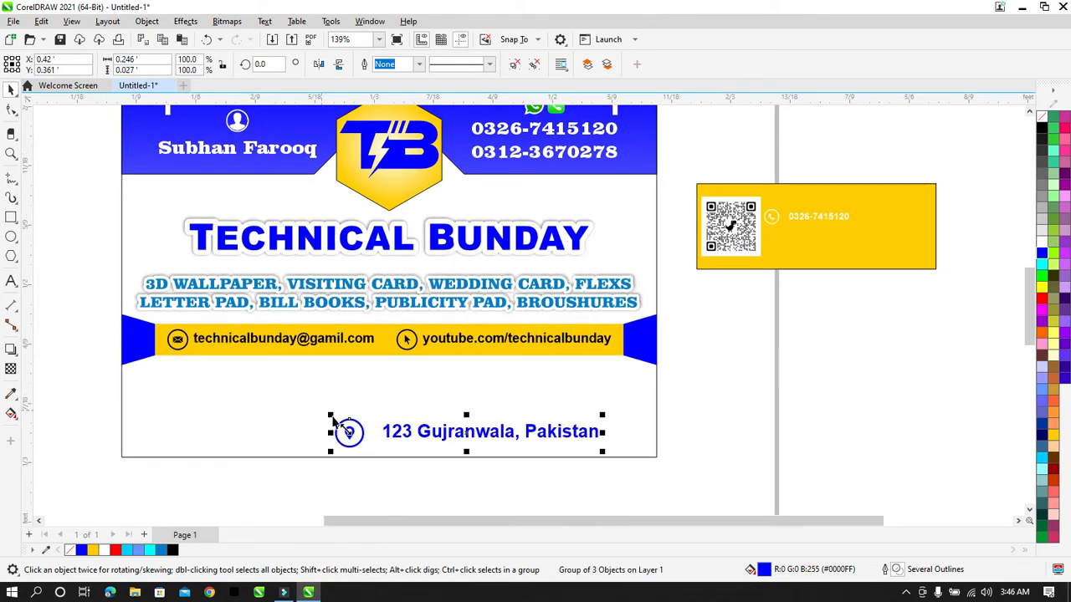
pyautogui.moveTo(330, 419); pyautogui.dragTo(194, 368)
pyautogui.moveTo(298, 413); pyautogui.dragTo(291, 384)
# Step: Ungroup the address line, reposition and slightly shrink the pin icon, then regroup it with the text
pyautogui.click(302, 479)
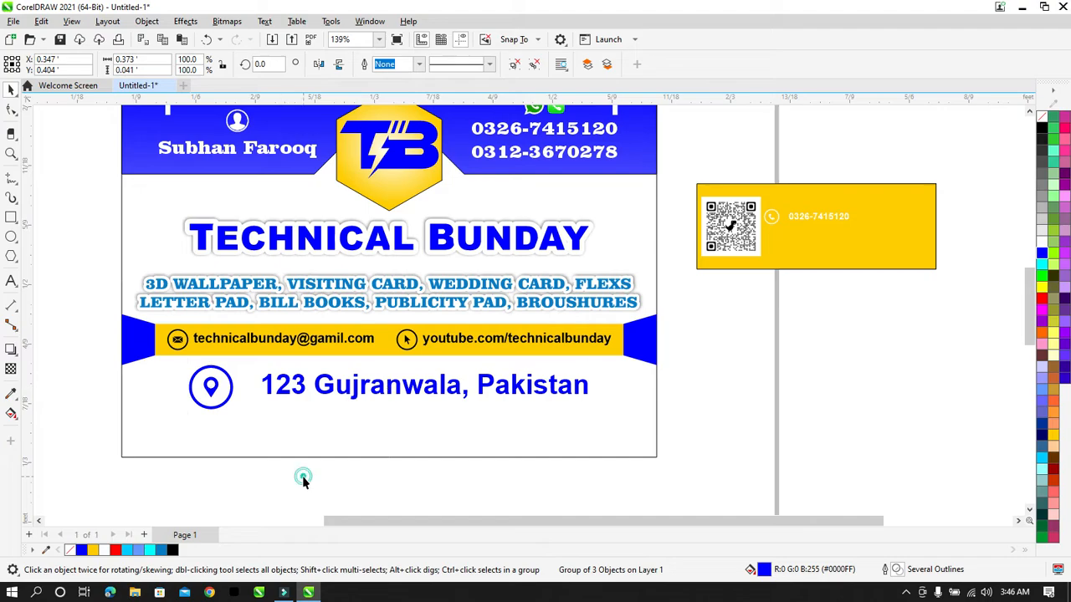
pyautogui.click(297, 391)
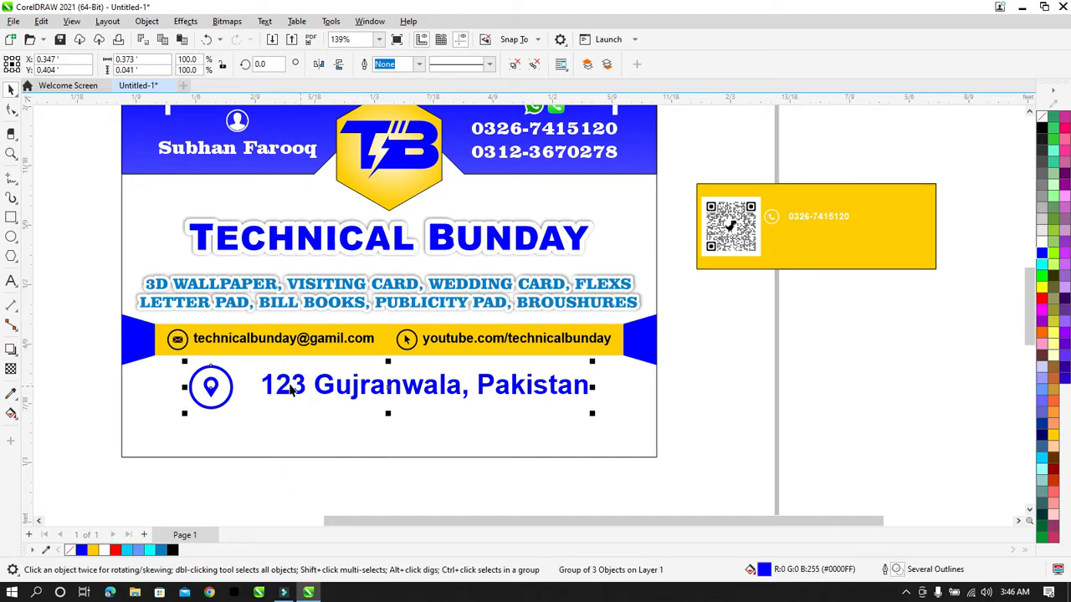
pyautogui.click(513, 64)
pyautogui.moveTo(247, 489); pyautogui.dragTo(172, 358)
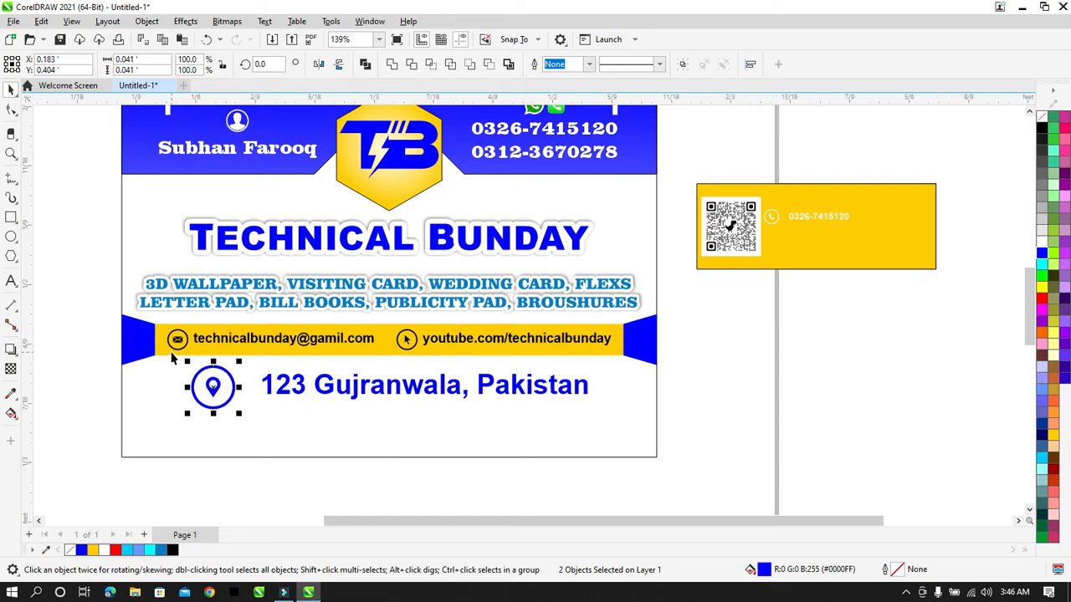
pyautogui.press('Right')
pyautogui.press('Right')
pyautogui.press('Right')
pyautogui.press('Right')
pyautogui.press('Right')
pyautogui.press('Right')
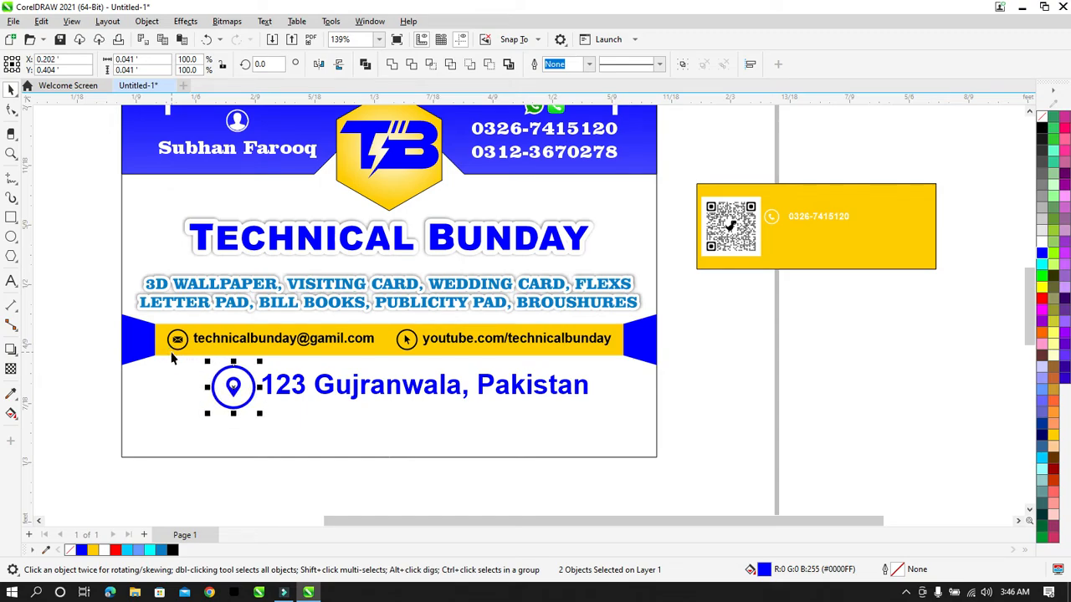
pyautogui.press('Left')
pyautogui.moveTo(257, 362); pyautogui.dragTo(259, 371)
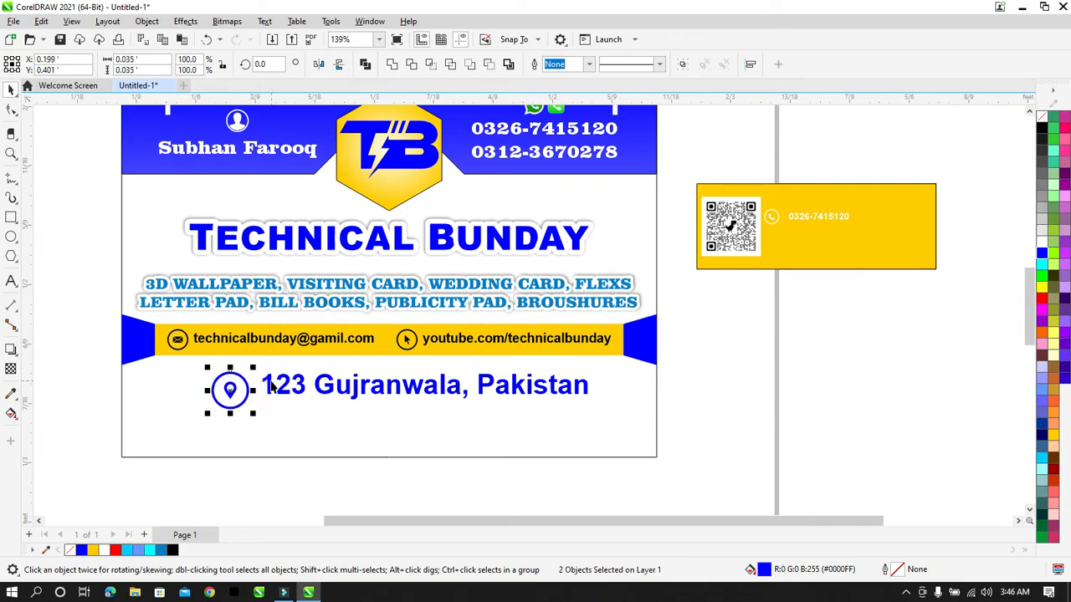
pyautogui.keyDown('shift'); pyautogui.click(270, 383); pyautogui.keyUp('shift')
pyautogui.moveTo(694, 430); pyautogui.dragTo(179, 354)
pyautogui.hotkey('ctrl', 'g')
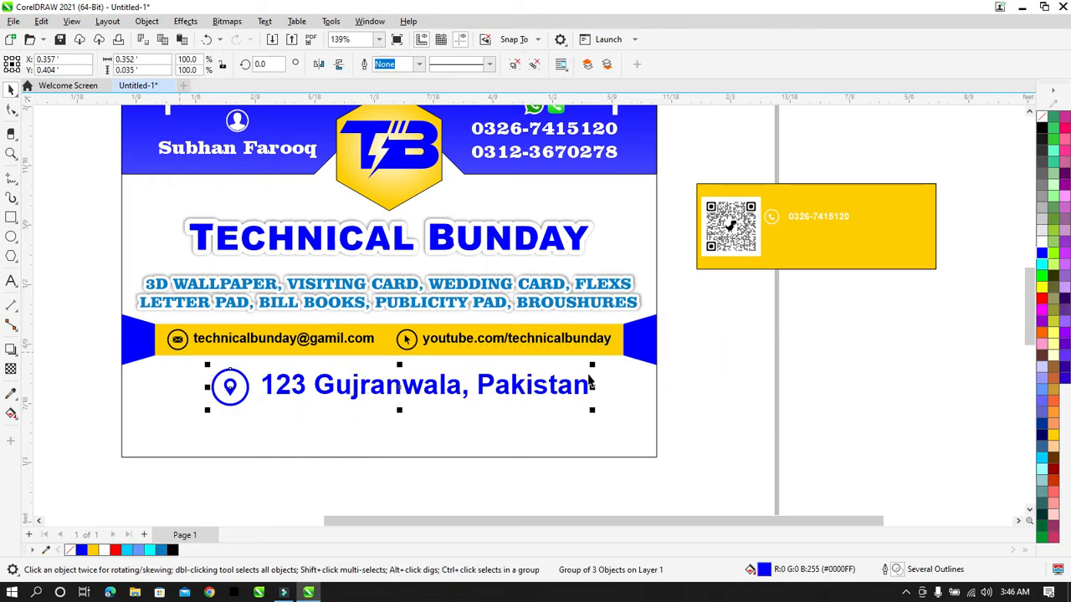
# Step: Shrink the address line to about 96%, centre it on the yellow band and nudge it up
pyautogui.moveTo(592, 368); pyautogui.dragTo(579, 373)
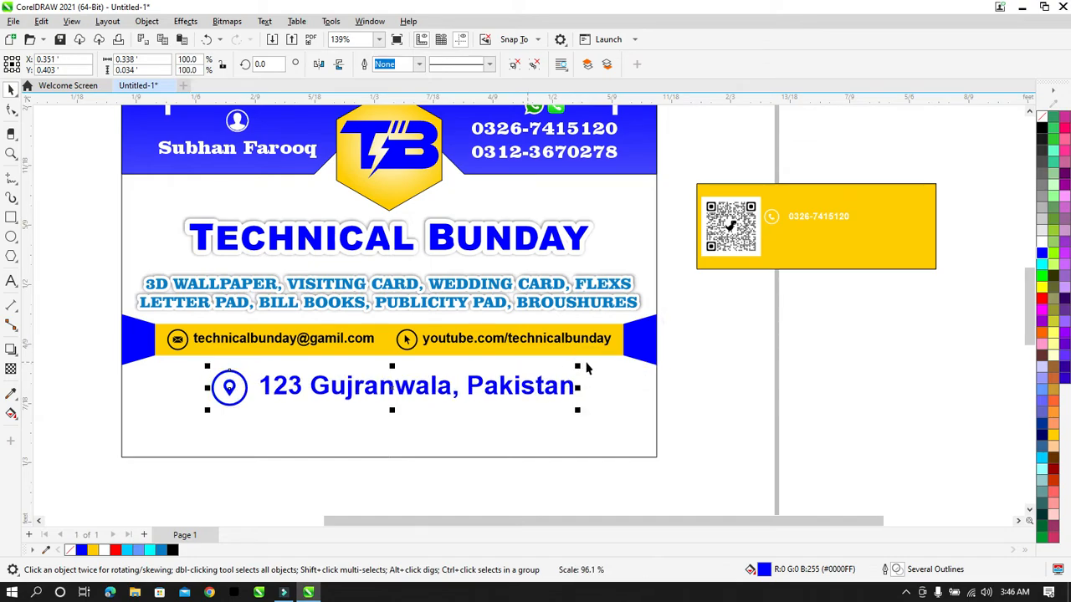
pyautogui.keyDown('shift'); pyautogui.click(551, 355); pyautogui.keyUp('shift')
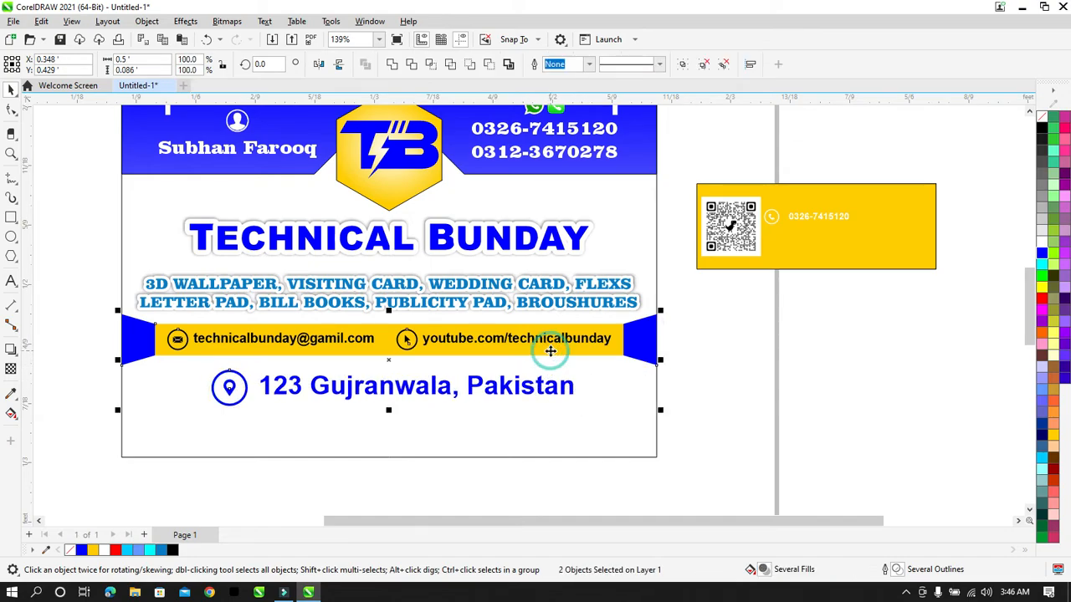
pyautogui.press('c')
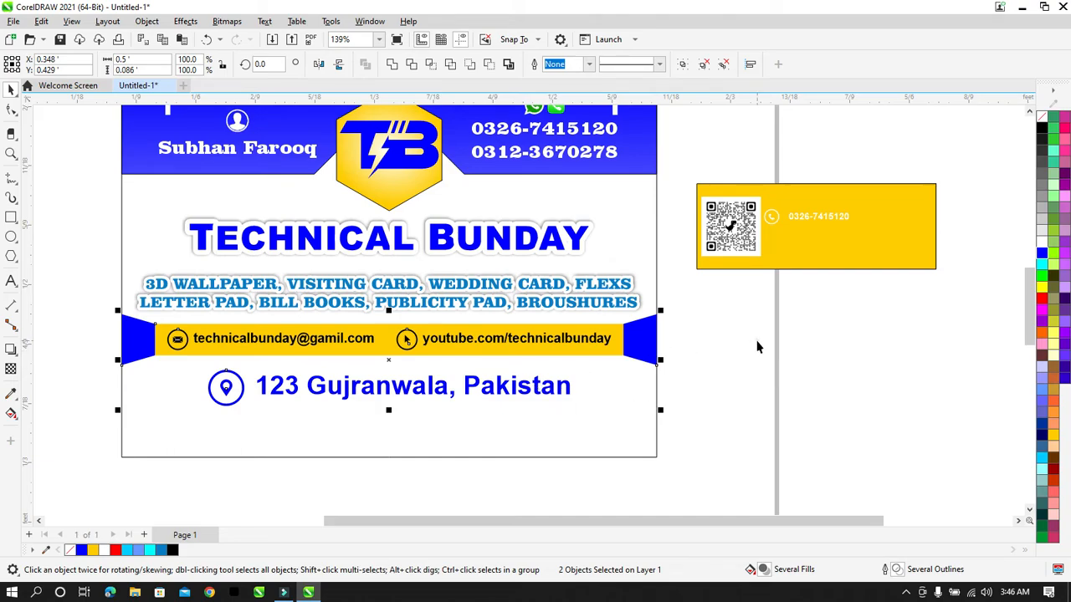
pyautogui.click(757, 347)
pyautogui.moveTo(710, 367); pyautogui.dragTo(166, 457)
pyautogui.press('Up')
pyautogui.press('Up')
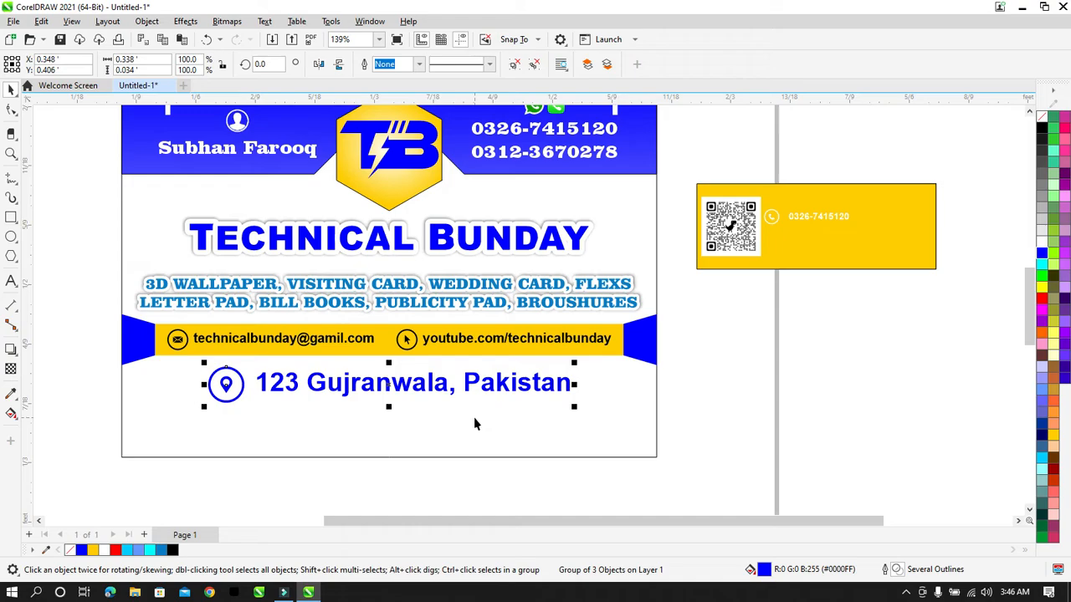
pyautogui.click(853, 328)
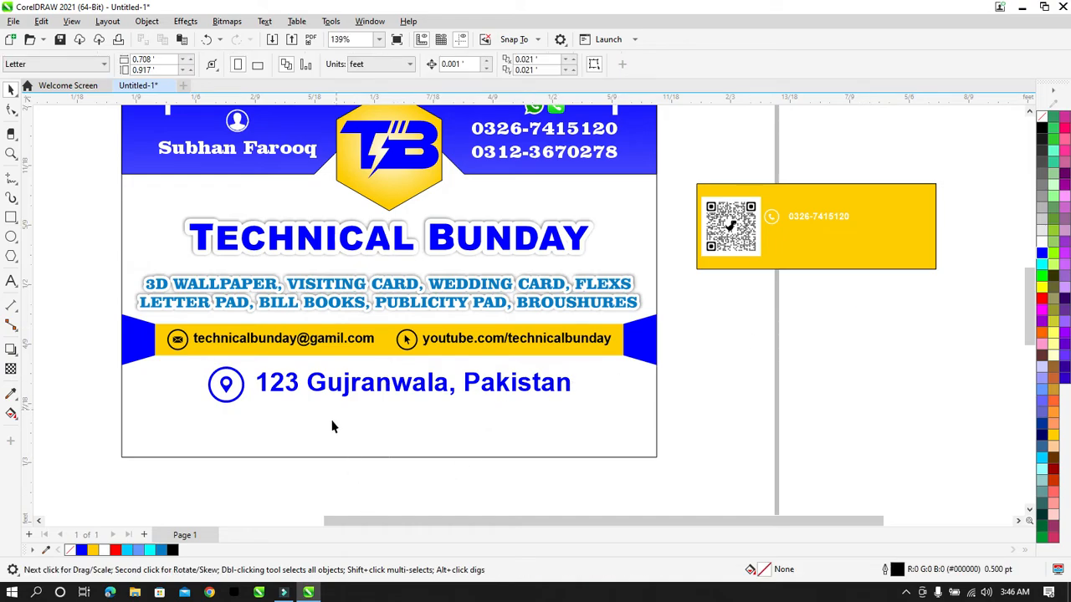
# Step: Draw an empty rectangle along the card's bottom edge and slightly shorten the card background
pyautogui.click(11, 217)
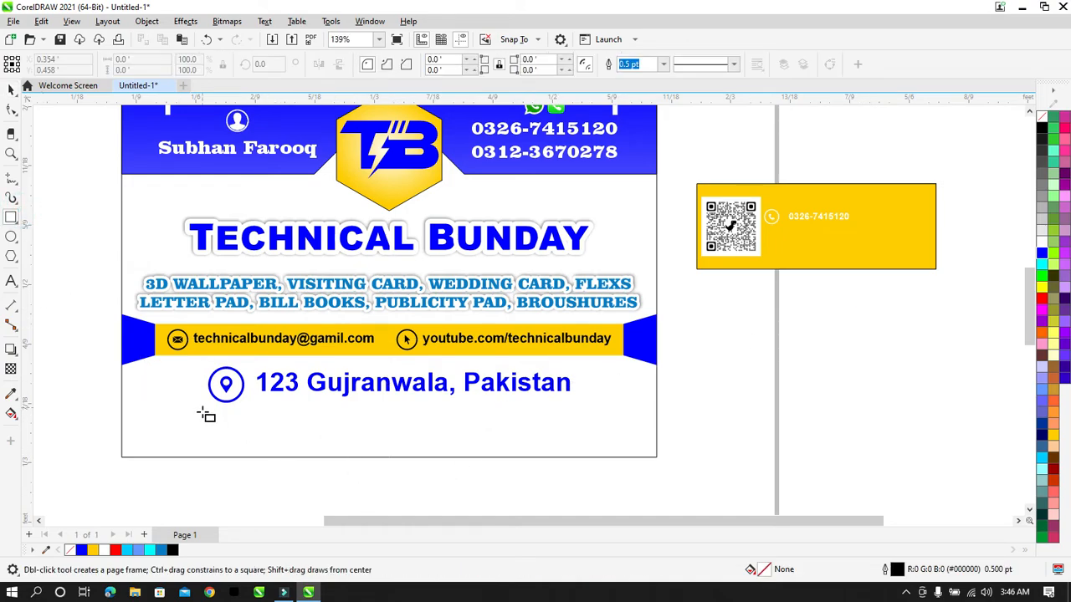
pyautogui.moveTo(186, 457); pyautogui.dragTo(588, 420)
pyautogui.press('space')
pyautogui.click(10, 90)
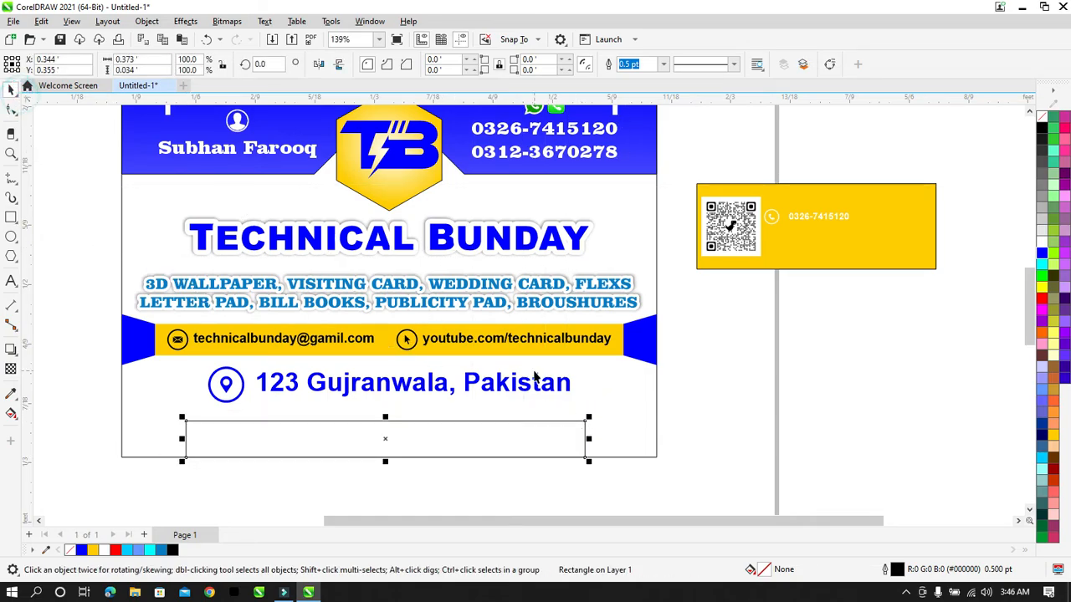
pyautogui.press('Up')
pyautogui.press('Down')
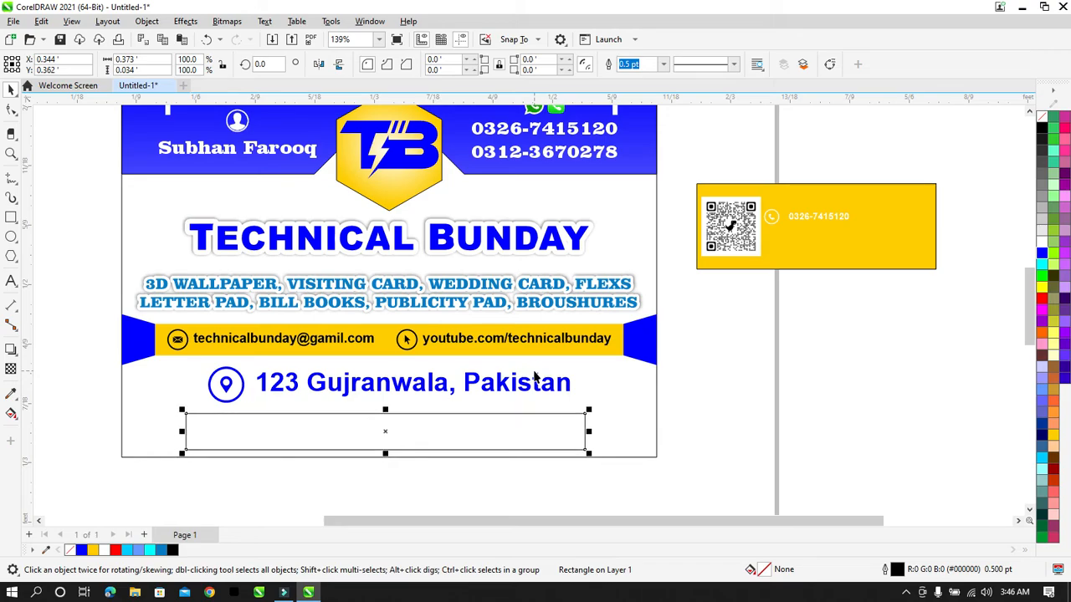
pyautogui.click(629, 385)
pyautogui.moveTo(388, 458); pyautogui.dragTo(387, 455)
pyautogui.click(756, 401)
pyautogui.click(522, 430)
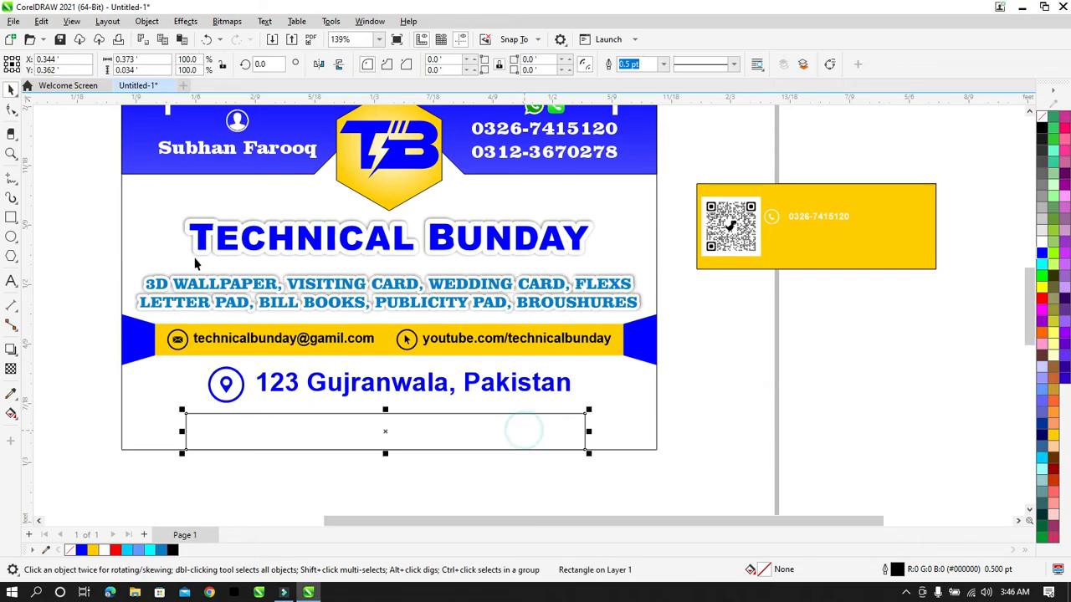
# Step: Round the bottom rectangle's two top corners and fill it with blue
pyautogui.click(11, 109)
pyautogui.click(585, 414)
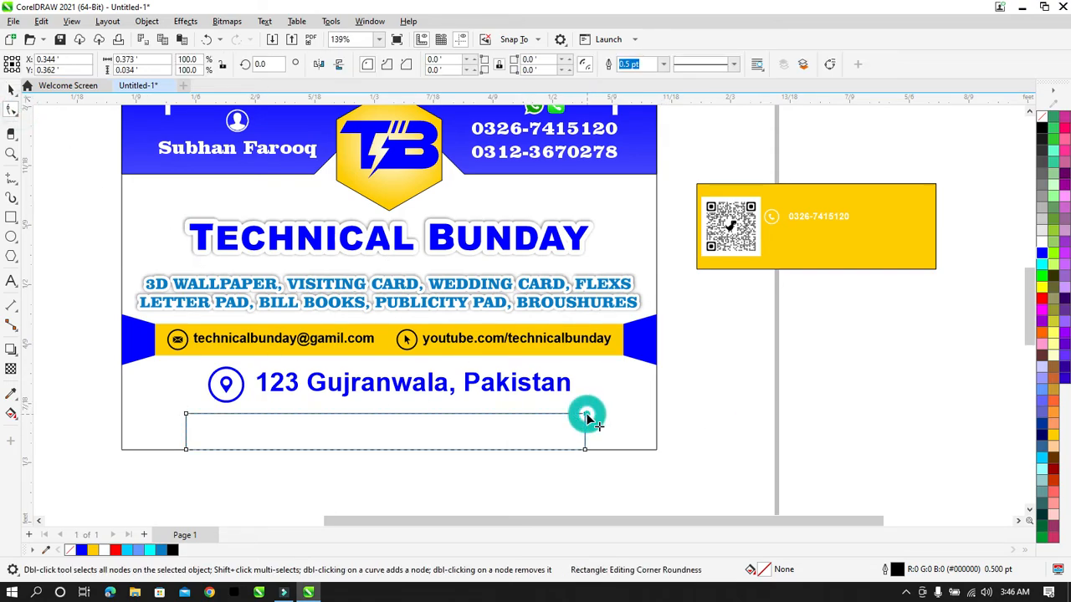
pyautogui.keyDown('shift'); pyautogui.click(186, 415); pyautogui.keyUp('shift')
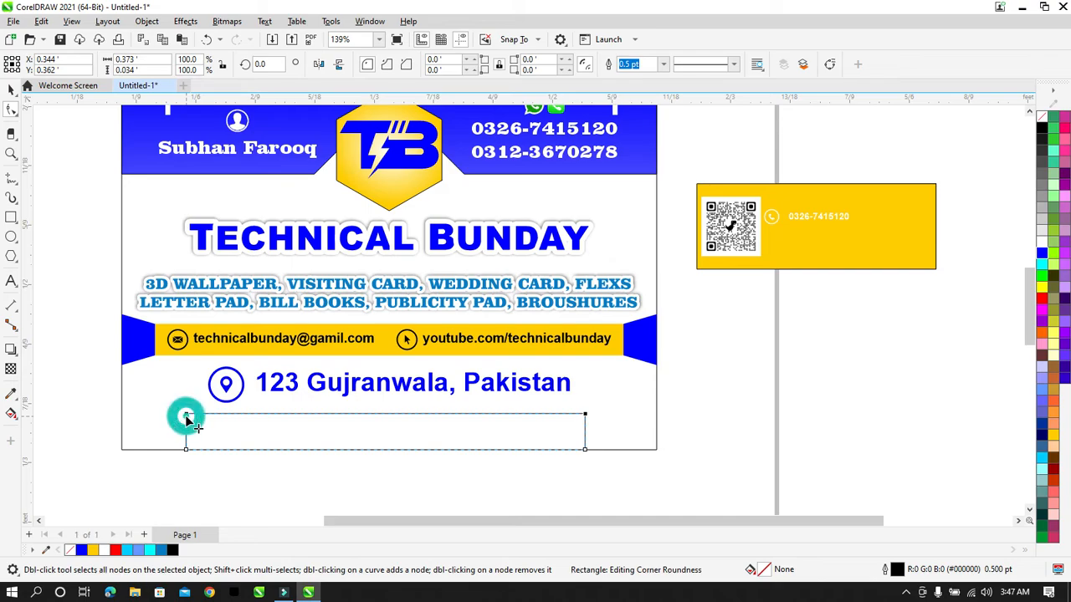
pyautogui.moveTo(186, 415); pyautogui.dragTo(189, 436)
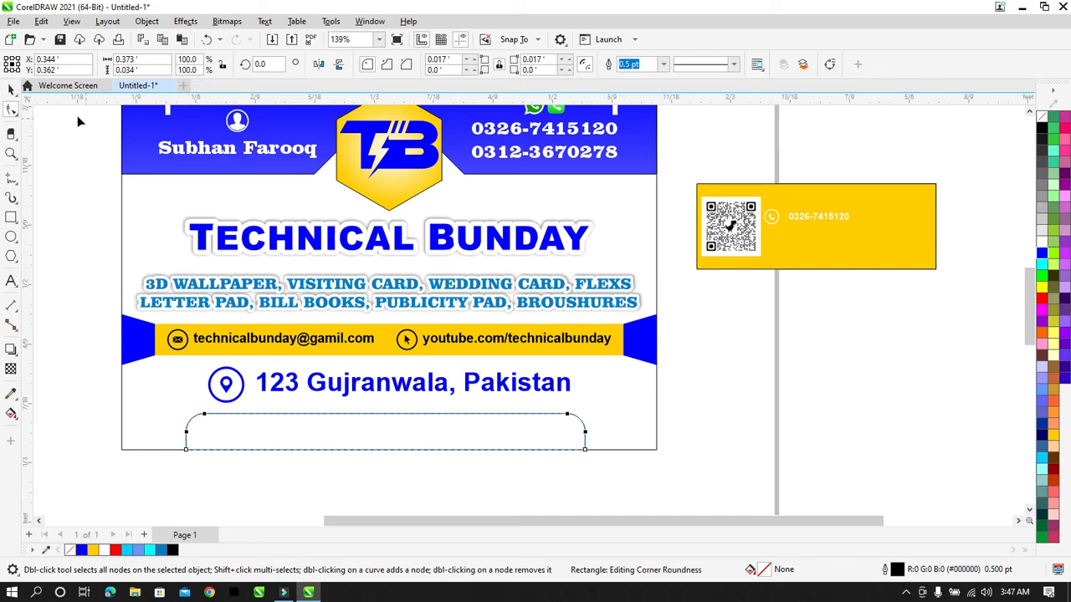
pyautogui.click(11, 88)
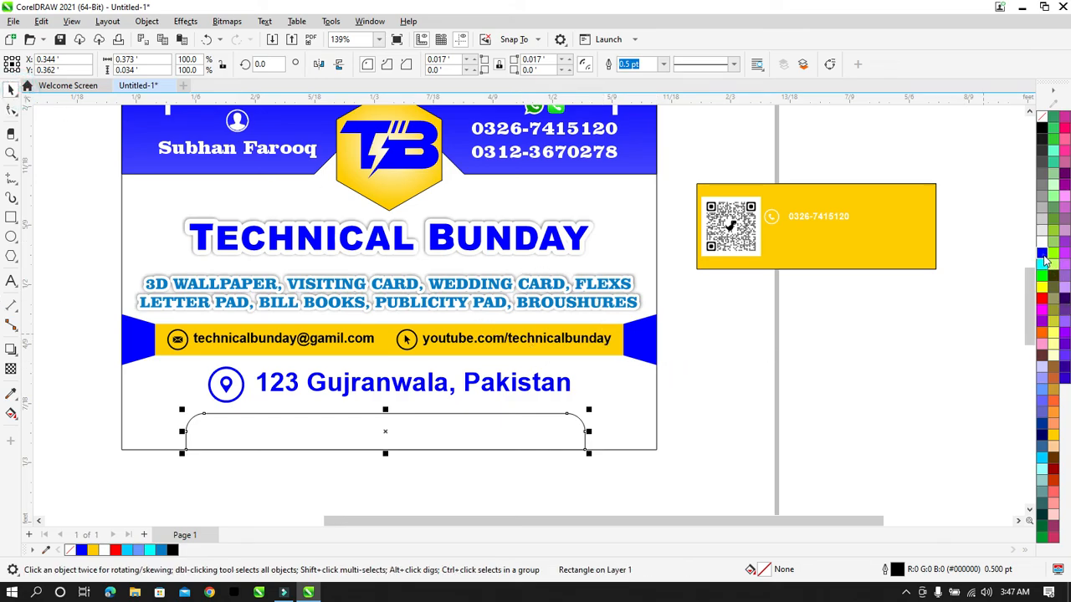
pyautogui.click(1043, 256)
pyautogui.click(807, 379)
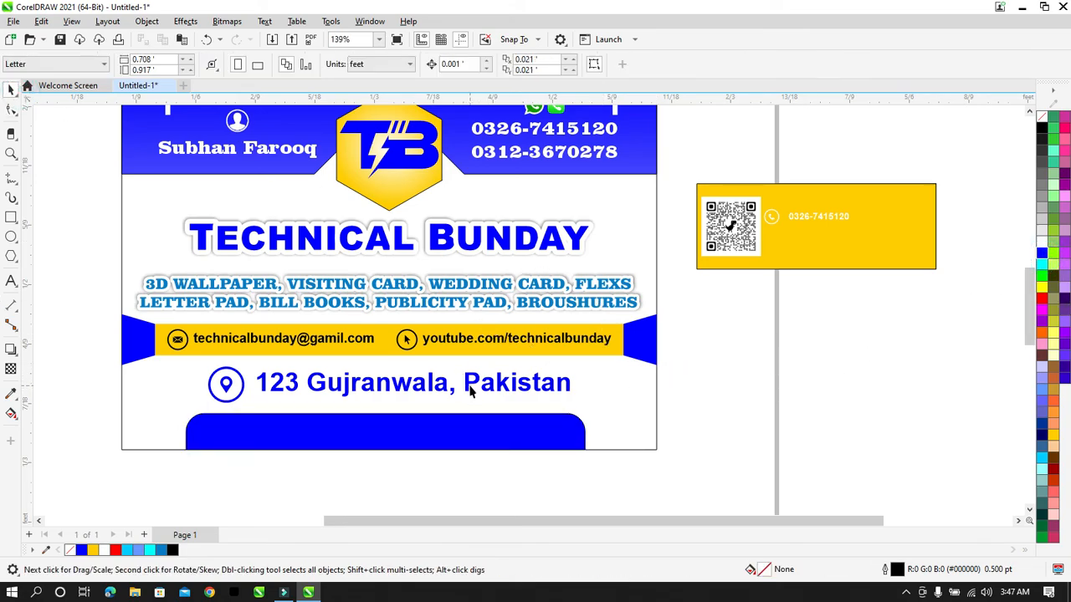
# Step: Give the address line the same blue as the services text using the eyedropper
pyautogui.click(470, 391)
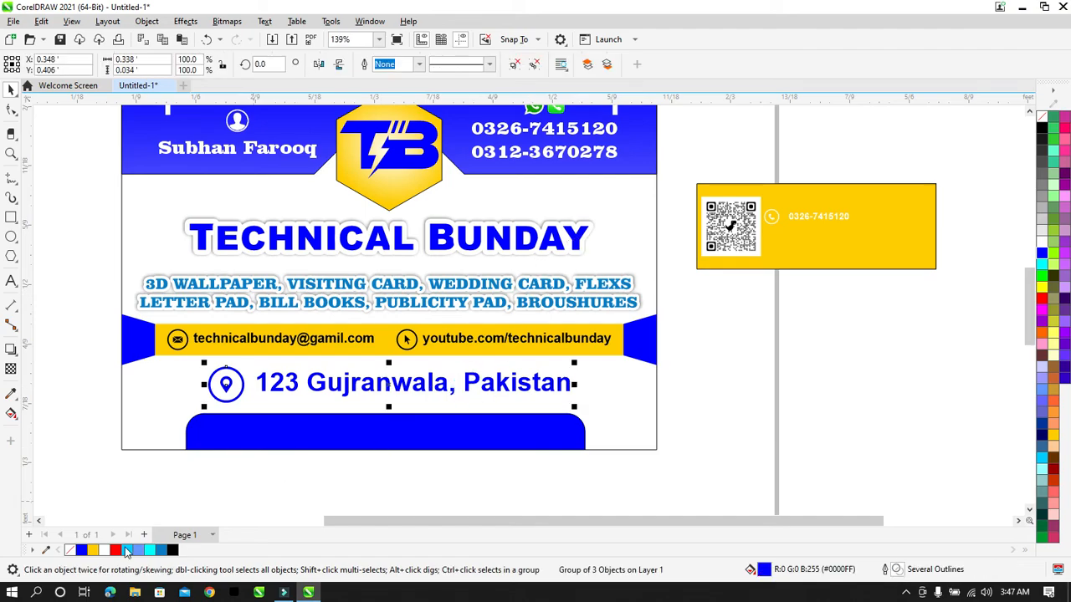
pyautogui.click(46, 550)
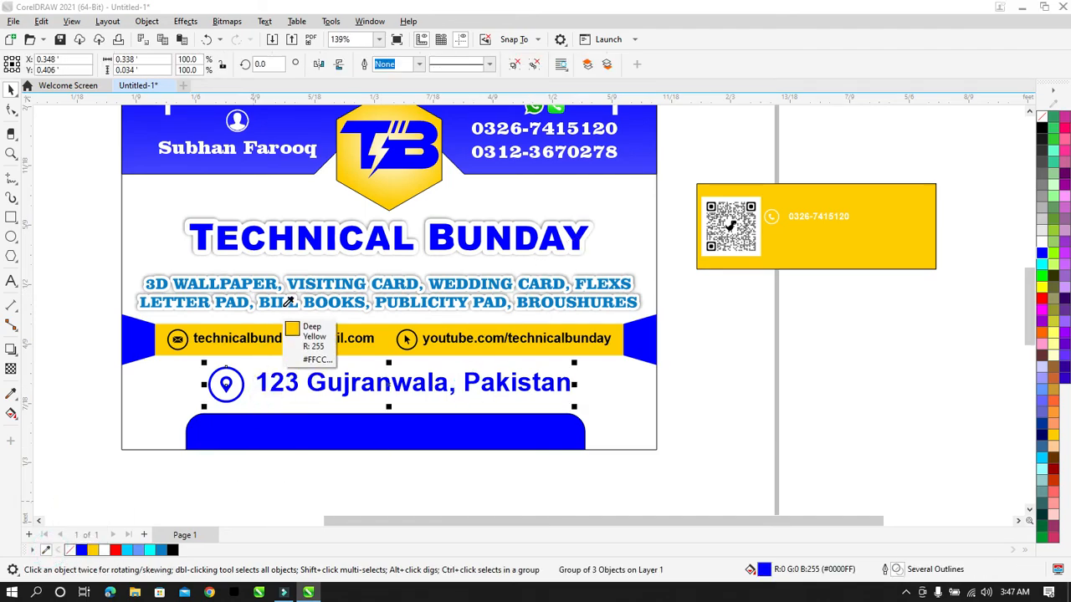
pyautogui.click(318, 301)
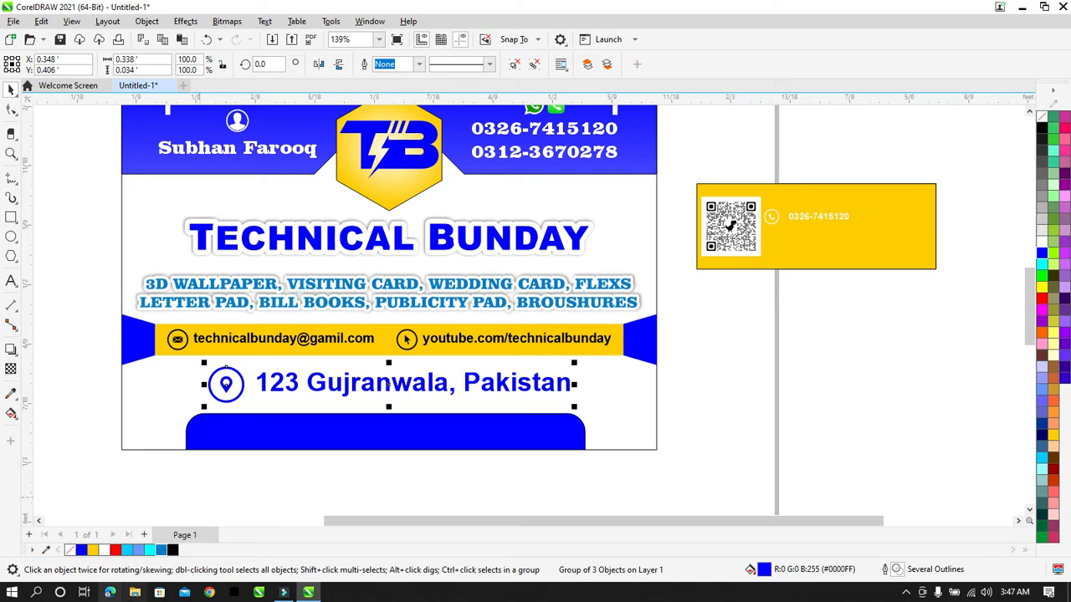
pyautogui.click(370, 502)
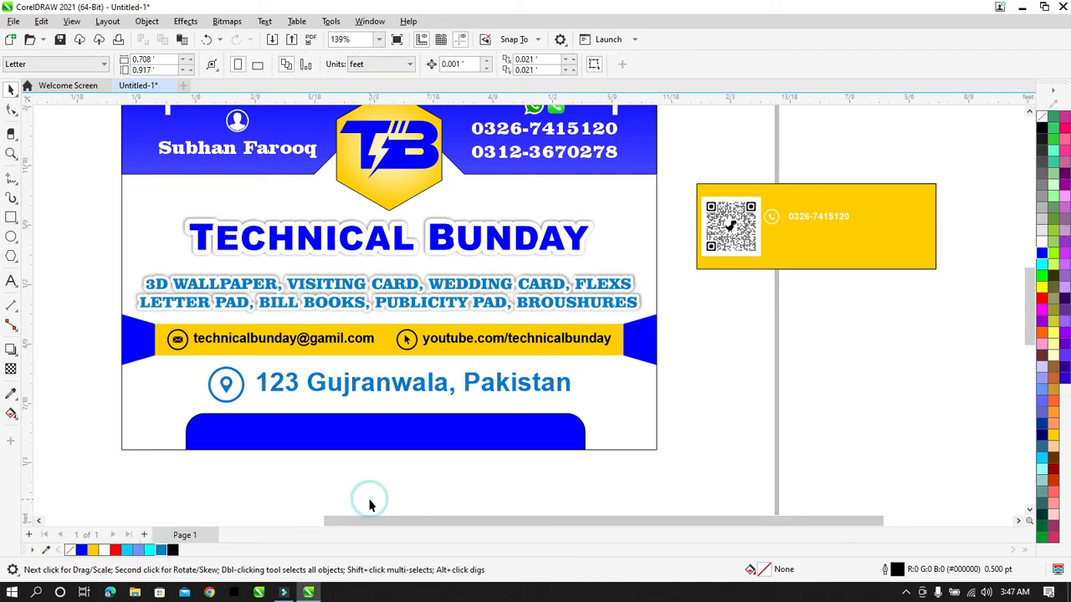
pyautogui.press('F4')
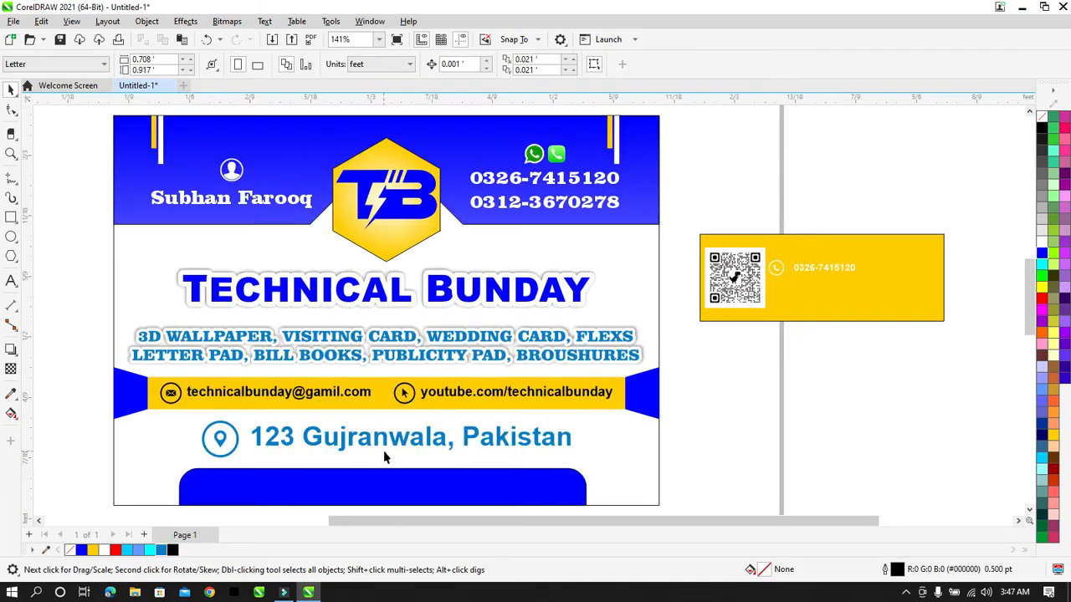
# Step: Set the address text inside the group to Arial Black
pyautogui.click(449, 448)
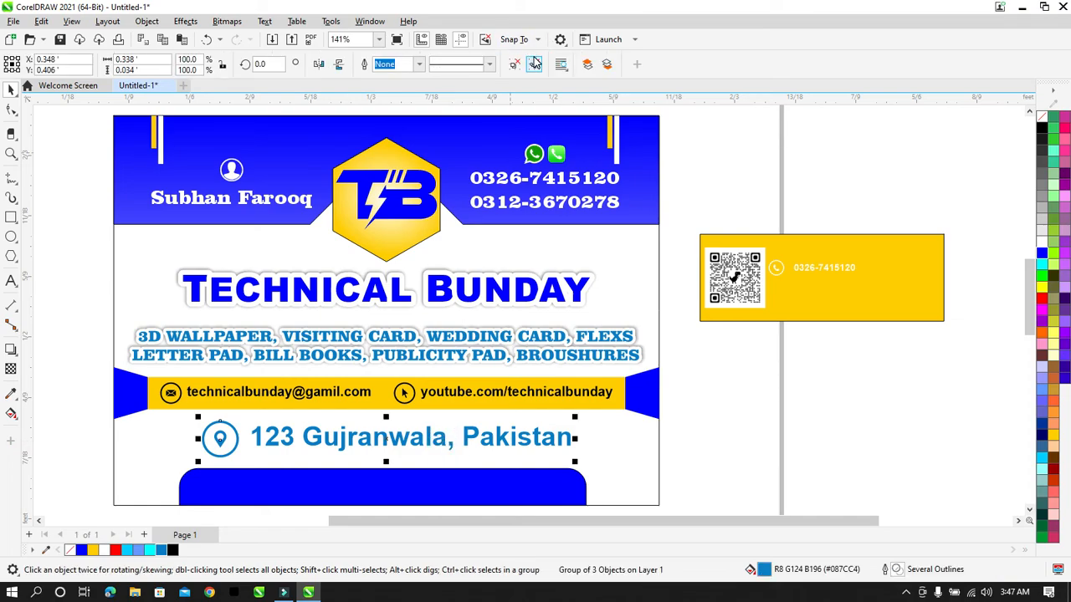
pyautogui.click(703, 256)
pyautogui.click(712, 314)
pyautogui.keyDown('ctrl'); pyautogui.click(517, 436); pyautogui.keyUp('ctrl')
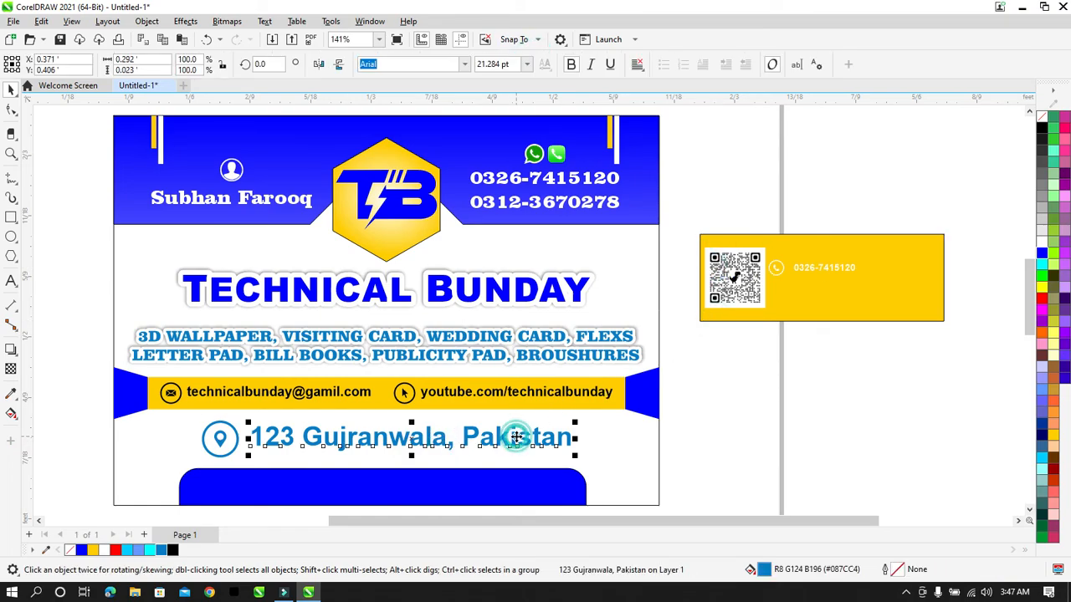
pyautogui.click(464, 64)
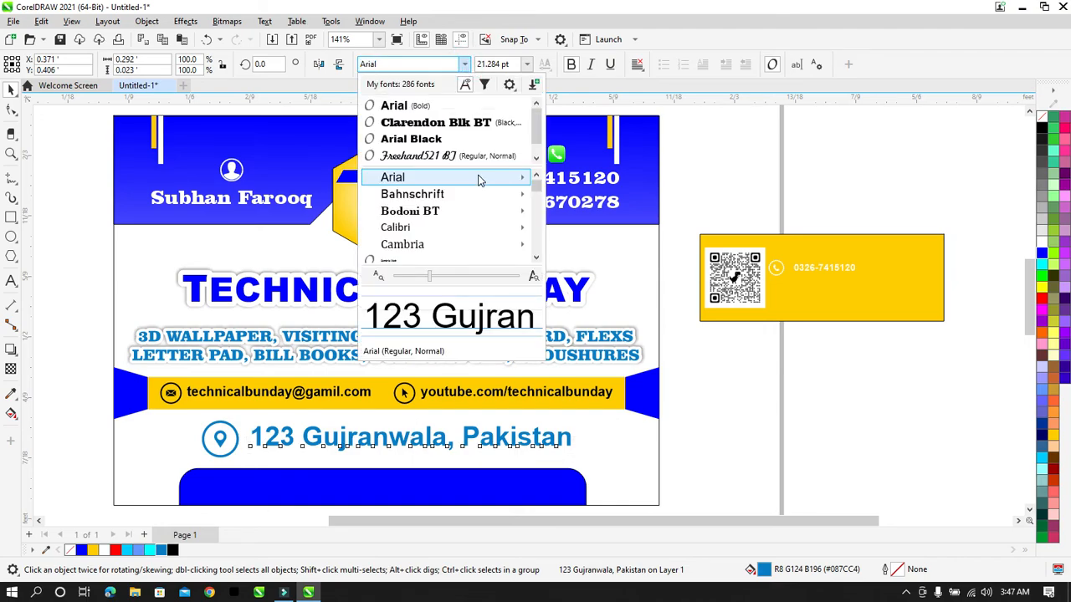
pyautogui.moveTo(480, 180)
pyautogui.click(590, 246)
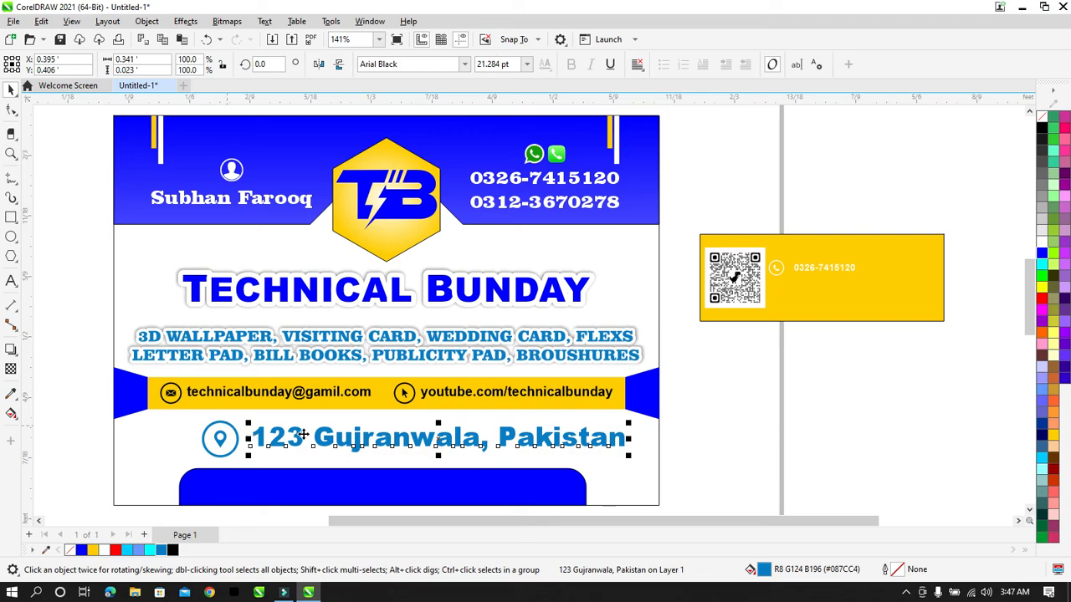
# Step: Group the location icon with the address text and centre the line horizontally on the card
pyautogui.keyDown('shift'); pyautogui.click(219, 434); pyautogui.keyUp('shift')
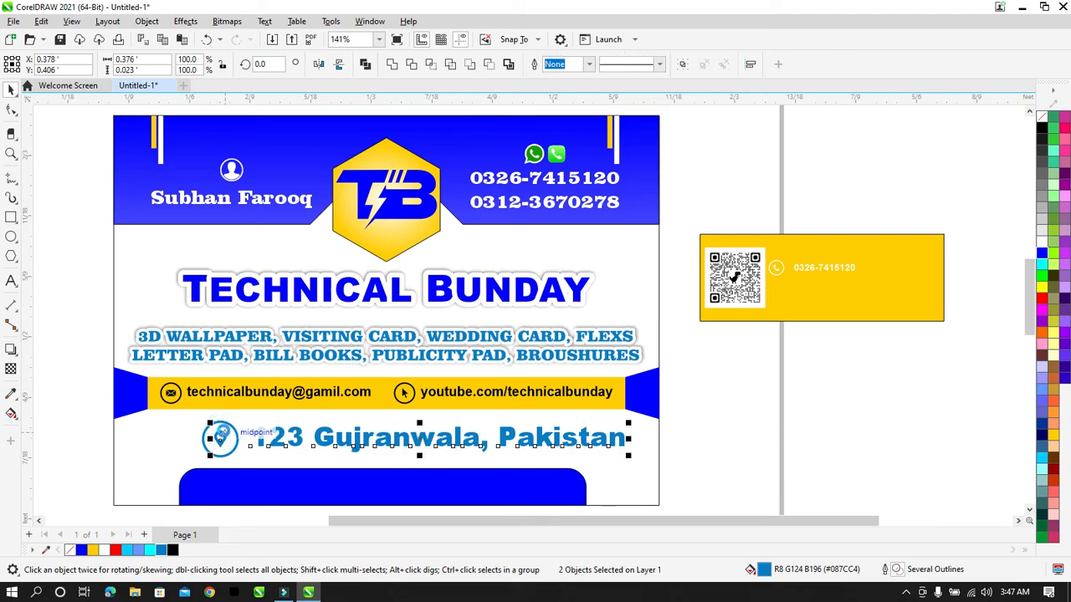
pyautogui.hotkey('ctrl', 'g')
pyautogui.moveTo(695, 406); pyautogui.dragTo(165, 480)
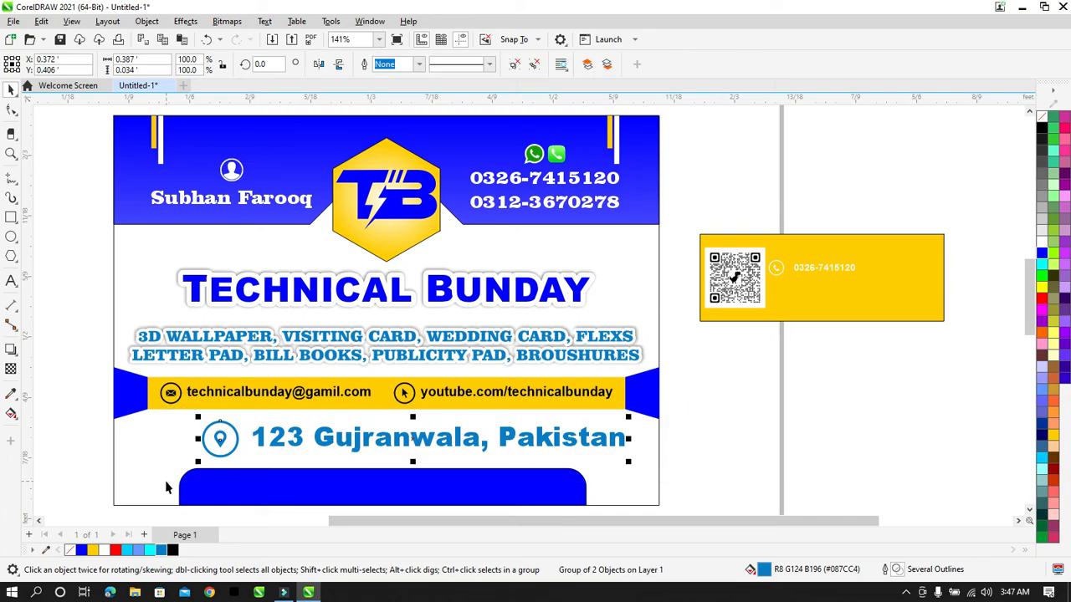
pyautogui.keyDown('shift'); pyautogui.click(152, 468); pyautogui.keyUp('shift')
pyautogui.press('c')
pyautogui.click(668, 430)
pyautogui.moveTo(947, 343); pyautogui.dragTo(689, 201)
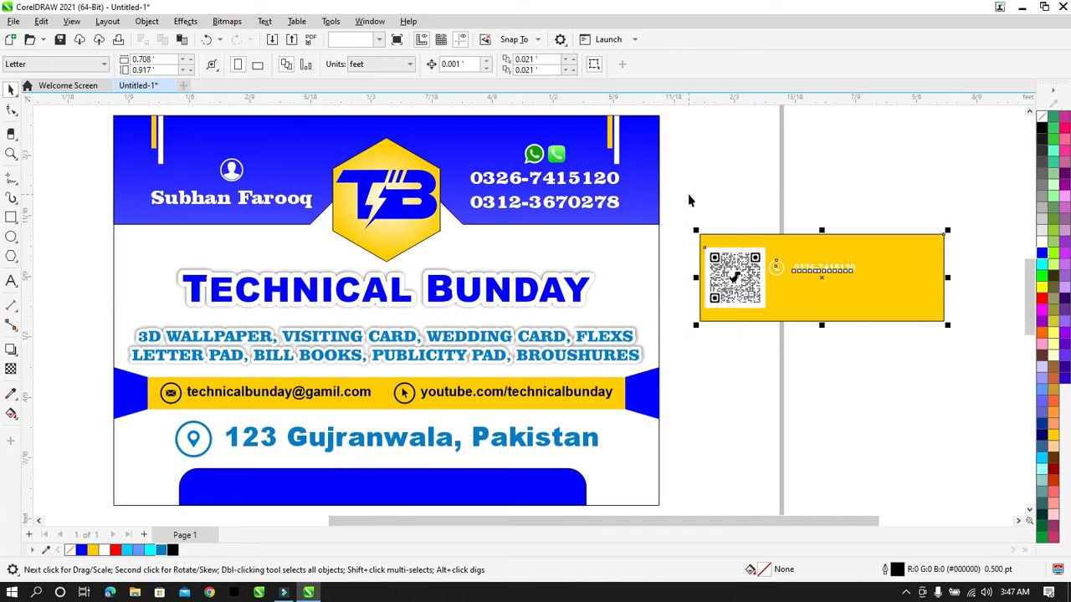
# Step: Delete the yellow QR card and preview the business card full screen
pyautogui.press('Delete')
pyautogui.press('F4')
pyautogui.press('F9')
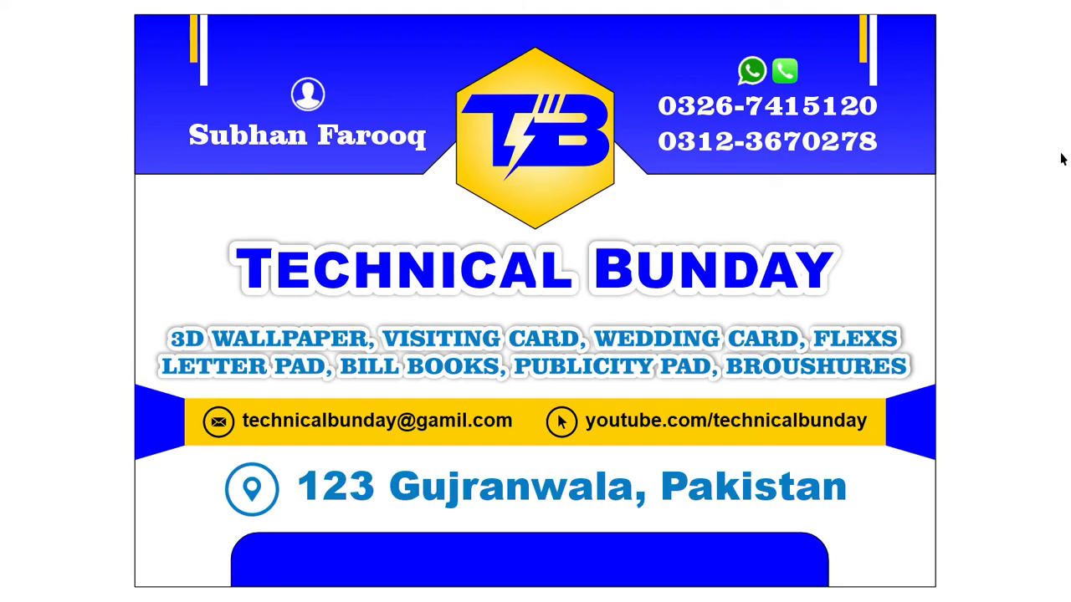
pyautogui.click(1021, 172)
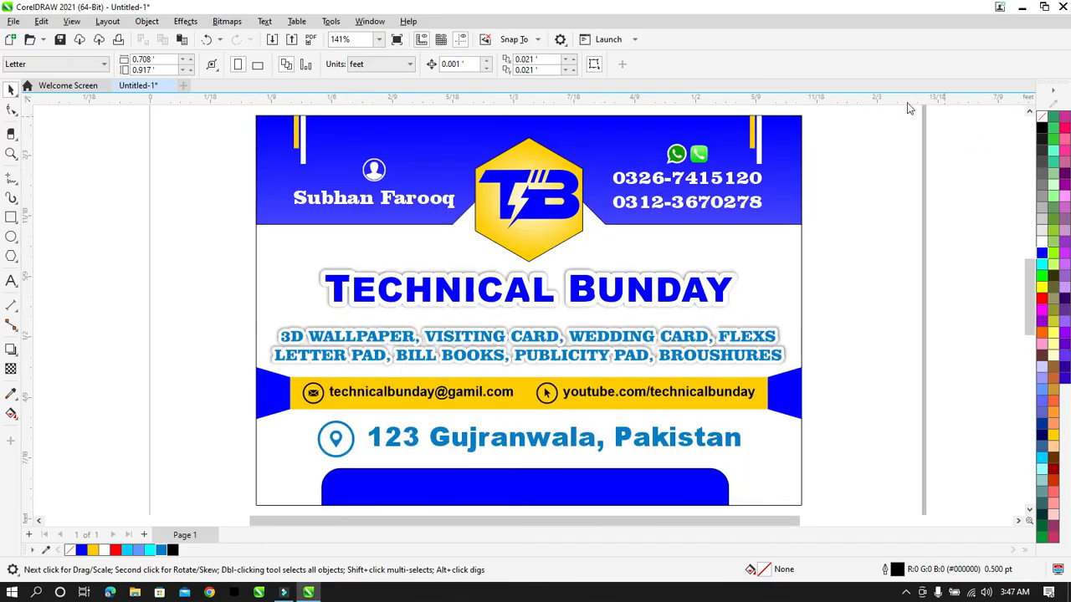
# Step: Mirror the top-right yellow and white bars horizontally and vertically, then preview the finished card
pyautogui.click(759, 127)
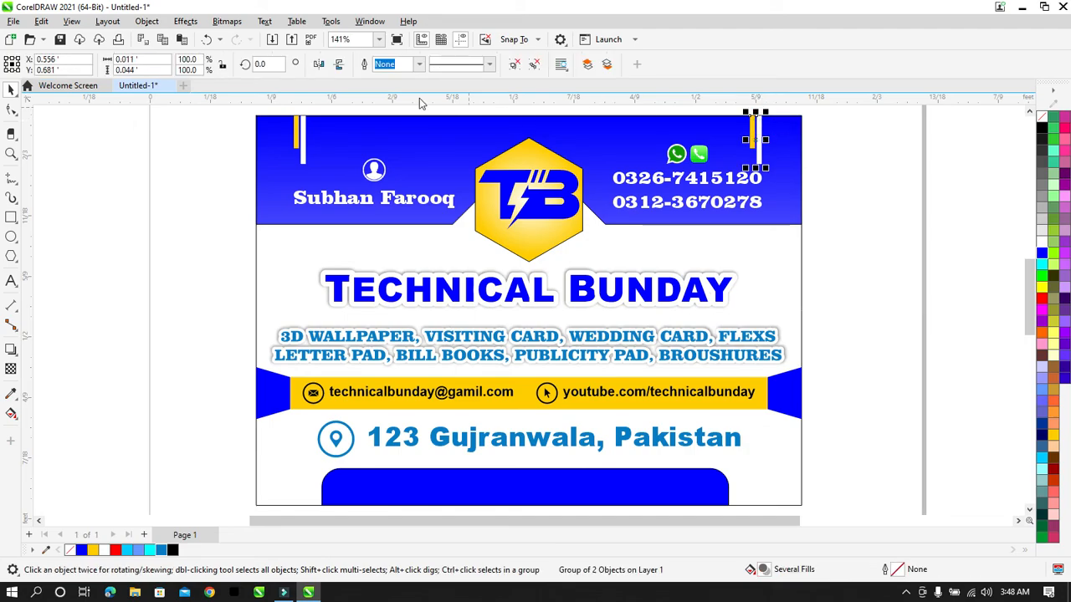
pyautogui.click(318, 64)
pyautogui.click(339, 64)
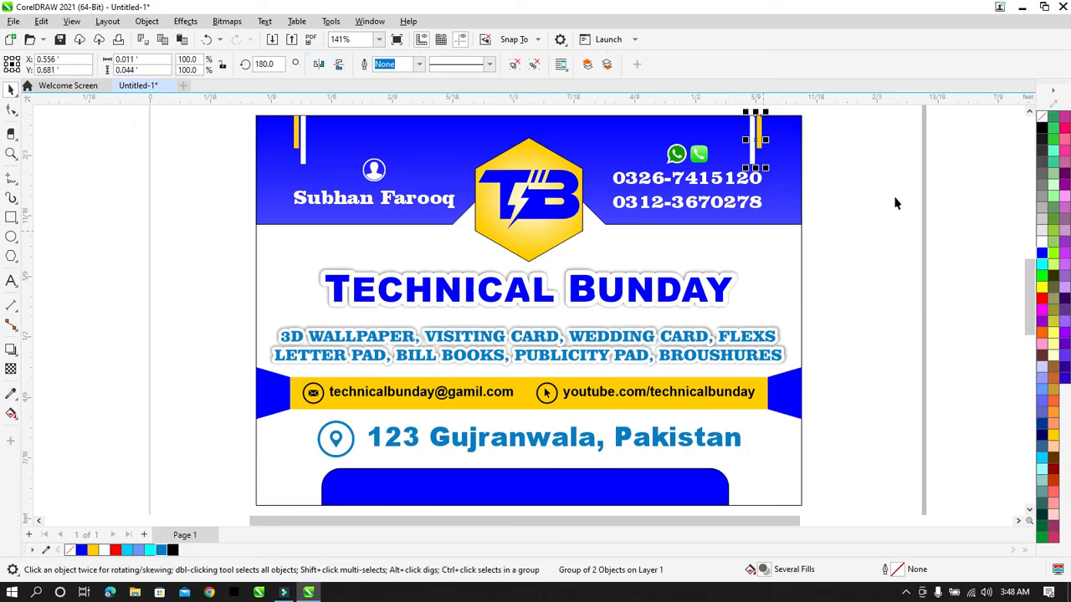
pyautogui.click(918, 194)
pyautogui.press('F9')
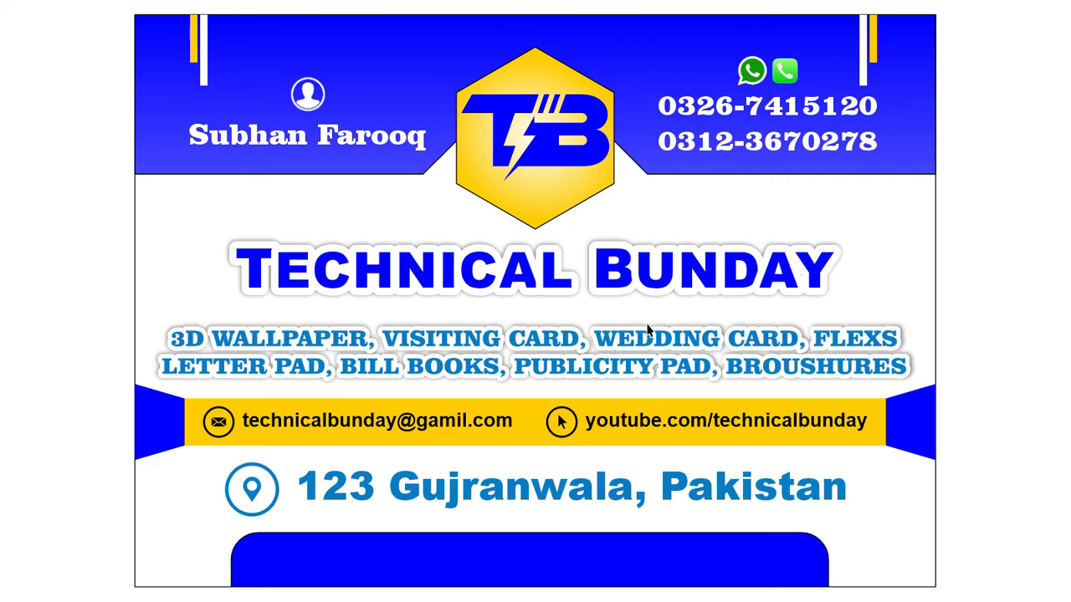
pyautogui.click(981, 255)
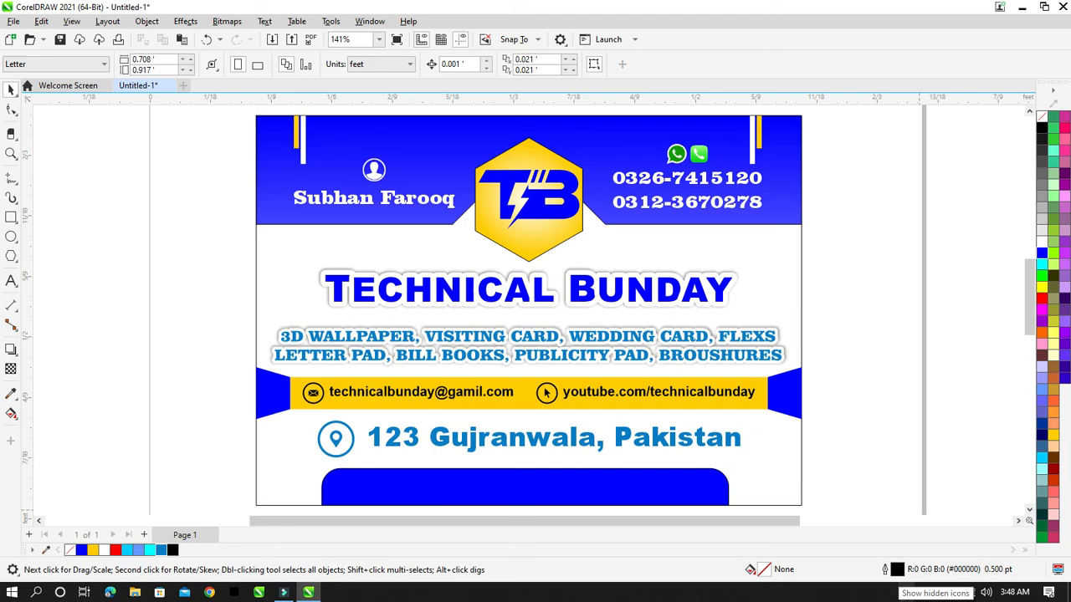
pyautogui.click(905, 592)
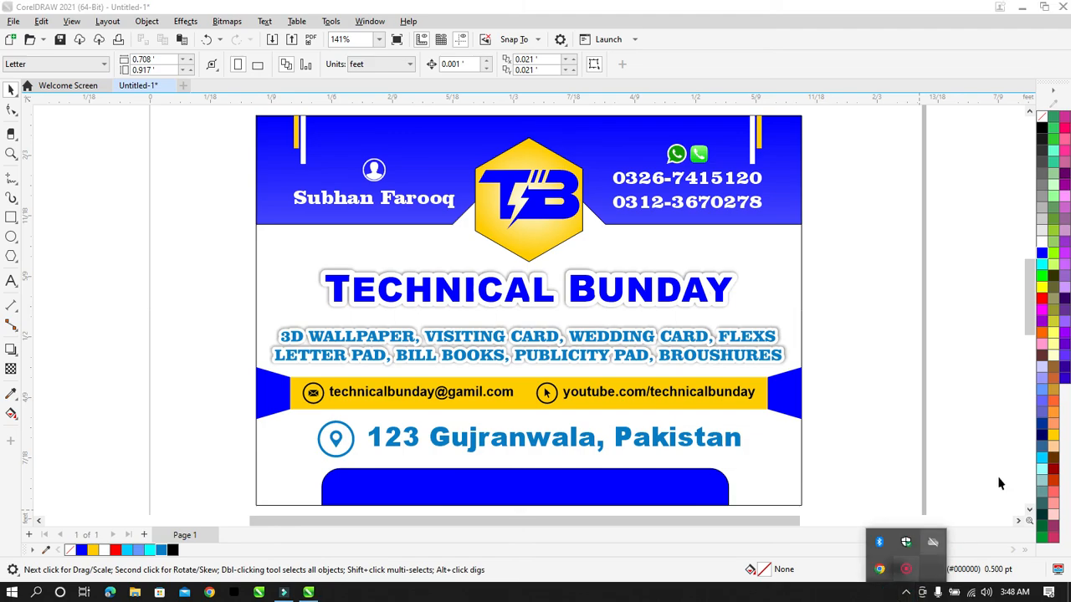
pyautogui.click(908, 569)
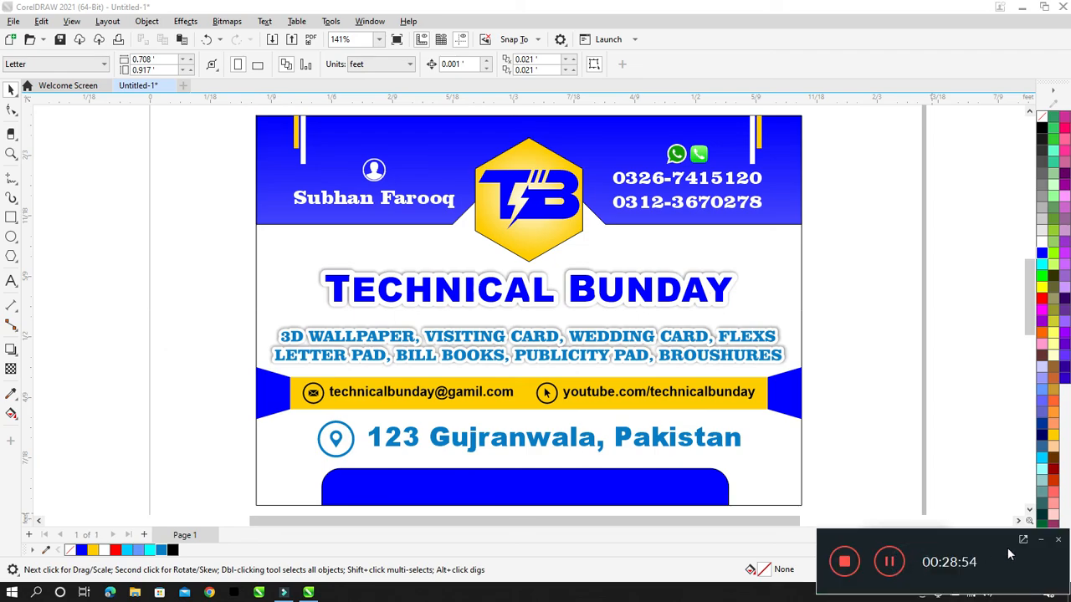